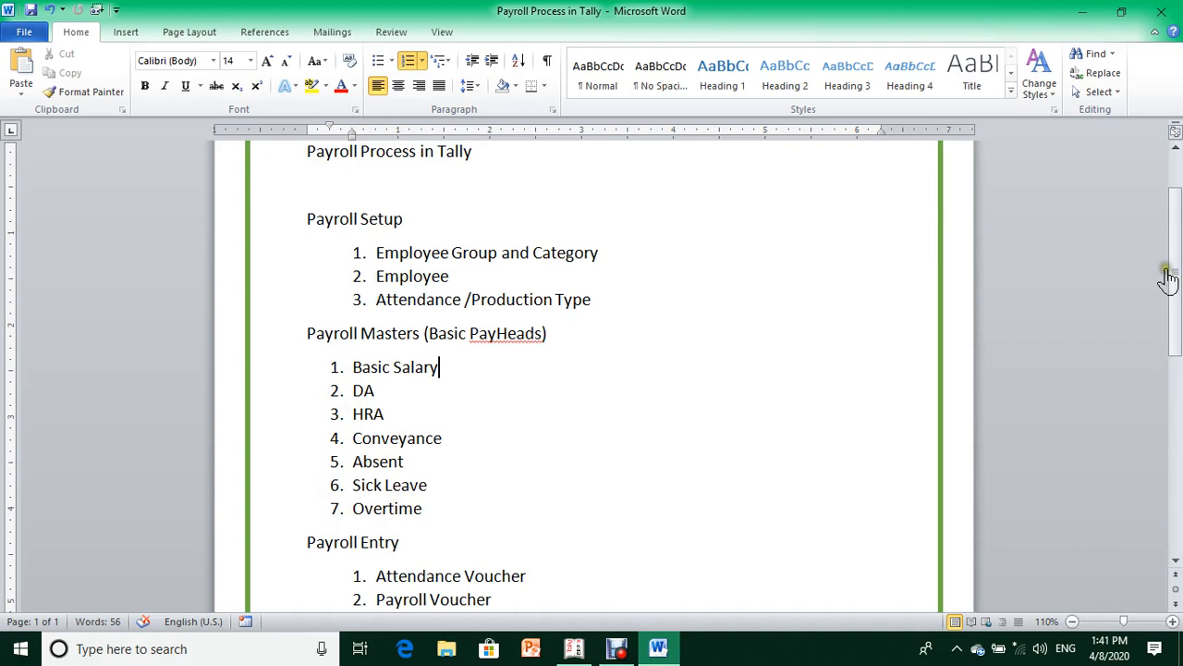
- Highlight the outline's Payroll Entry and Payroll Reports sections: vouchers, Payslip, Attendance Register, Pay Sheet
drag(1172, 269, 1177, 362)
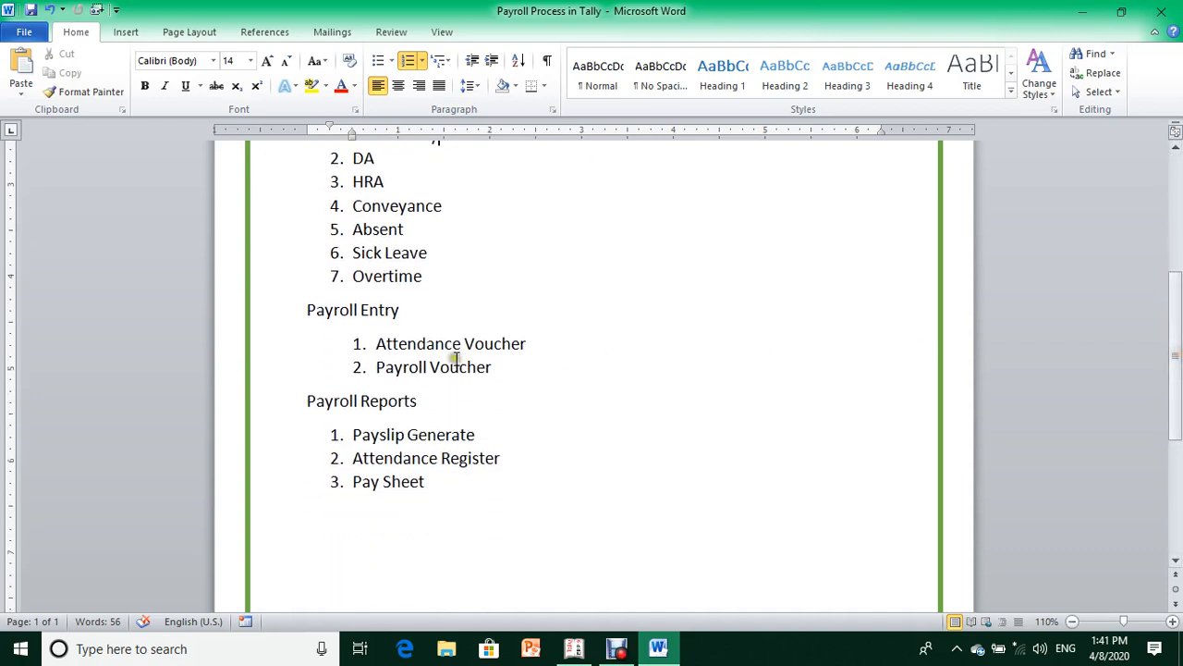
click(270, 313)
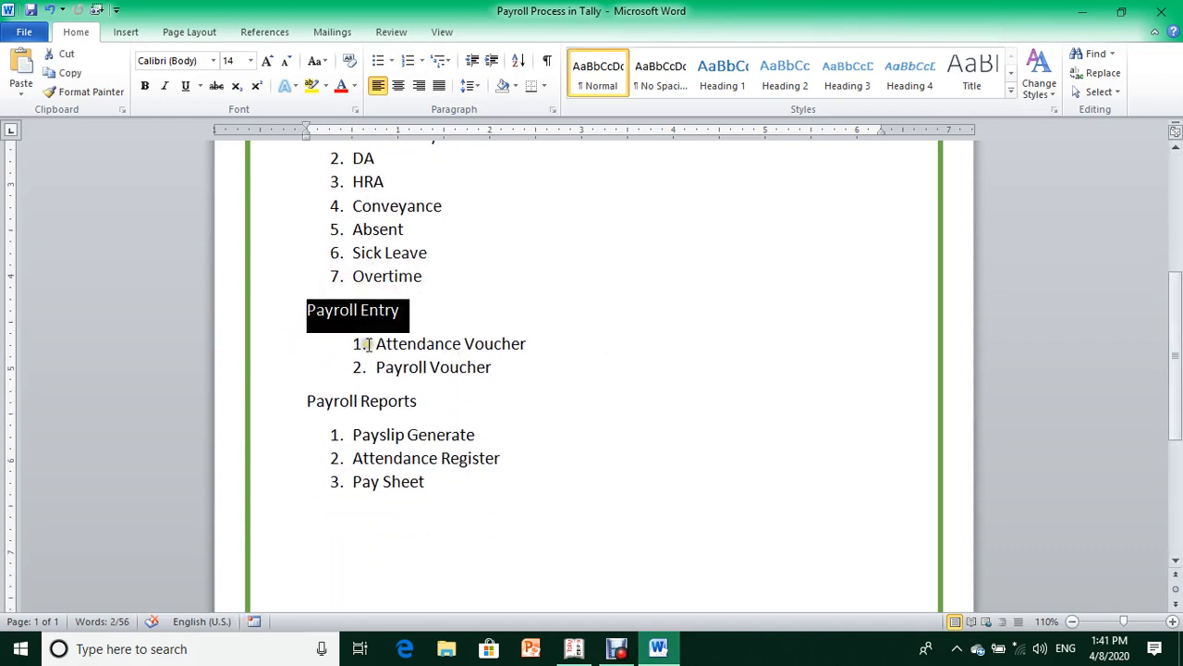
drag(374, 344, 547, 367)
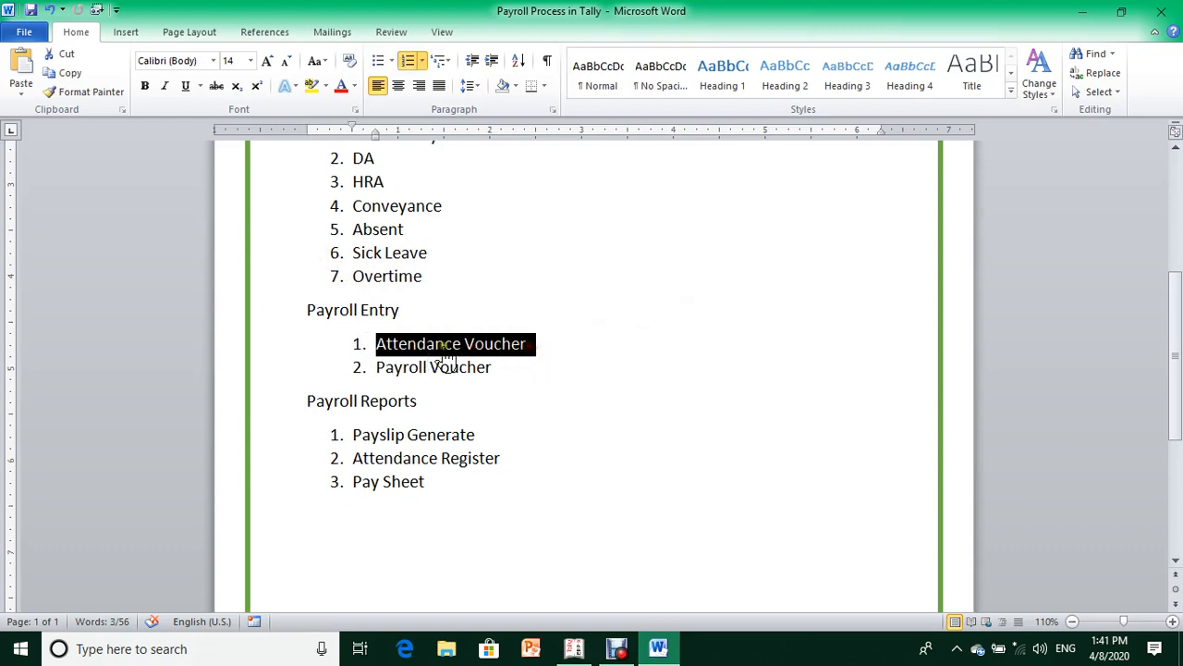
drag(375, 367, 499, 369)
click(432, 369)
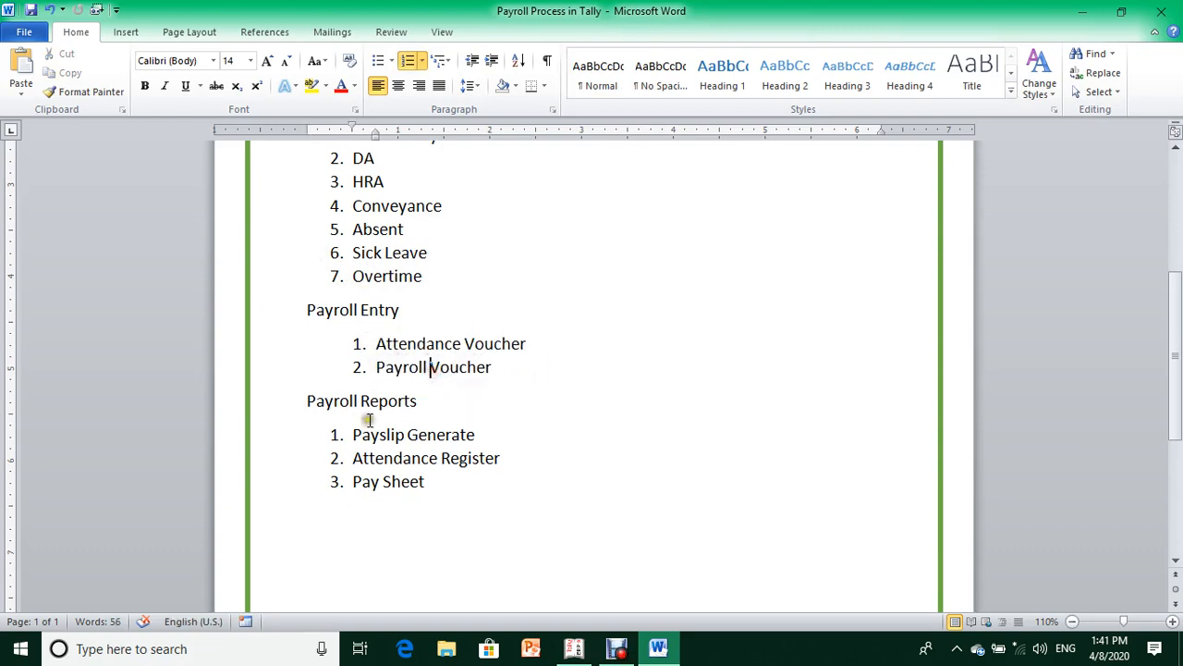
drag(304, 402, 431, 417)
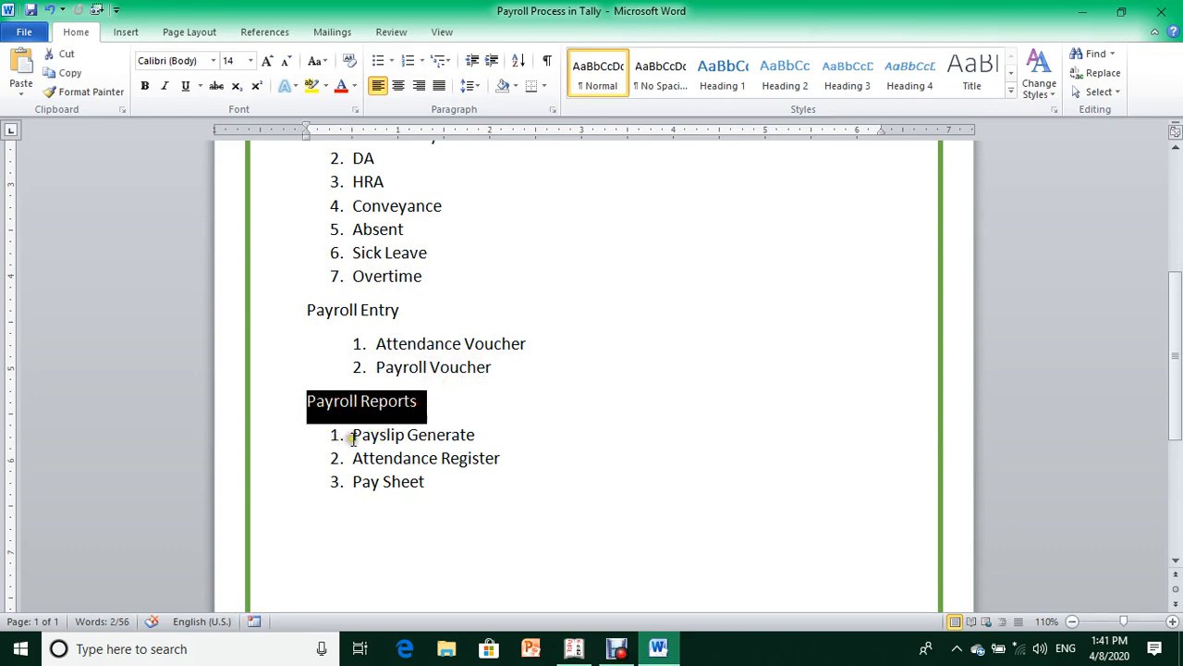
drag(351, 438, 450, 446)
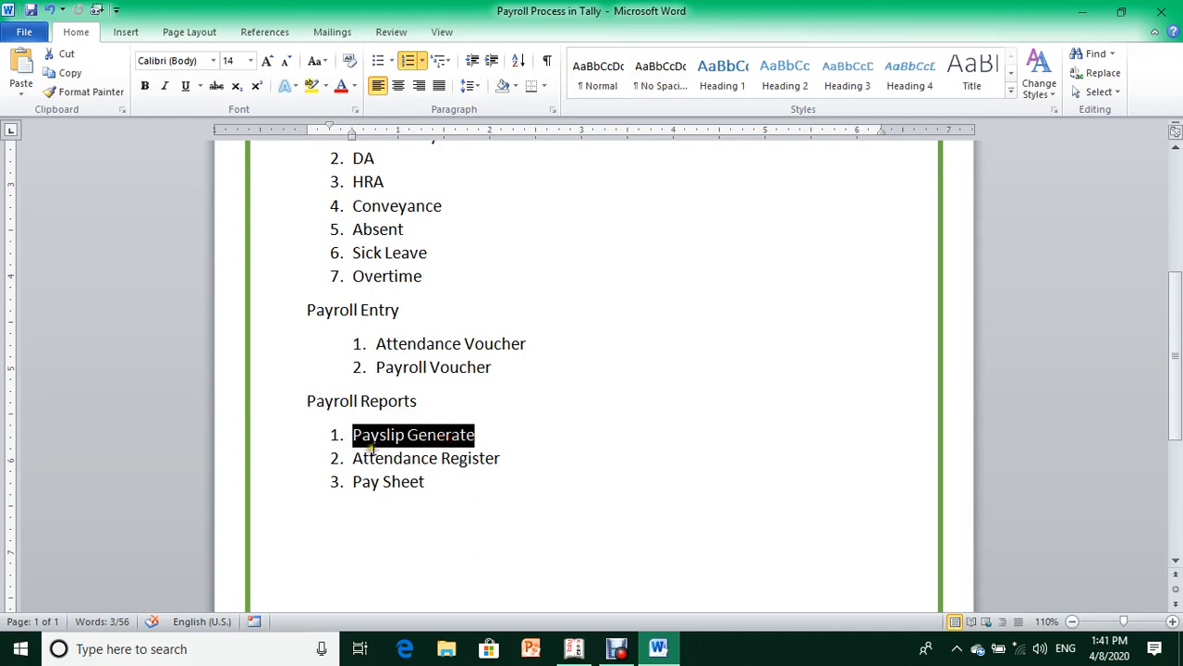
drag(368, 458, 437, 459)
triple_click(401, 488)
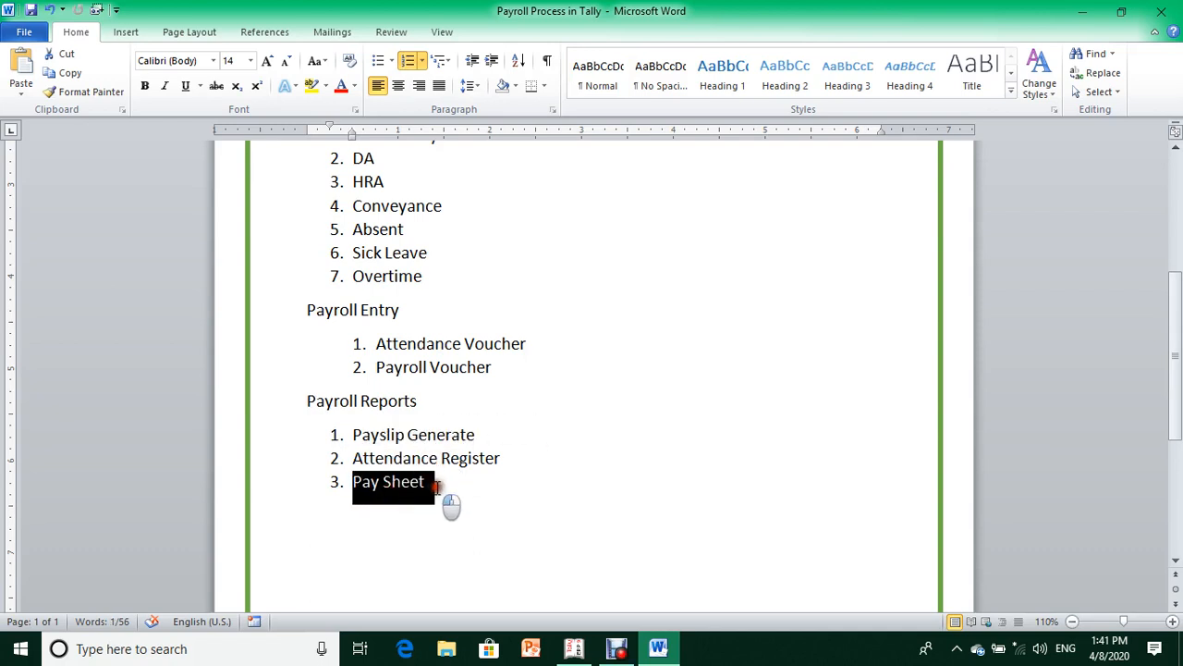
- Return to the Payroll Setup heading at the top, then switch to Tally.ERP 9
drag(1175, 375, 1178, 277)
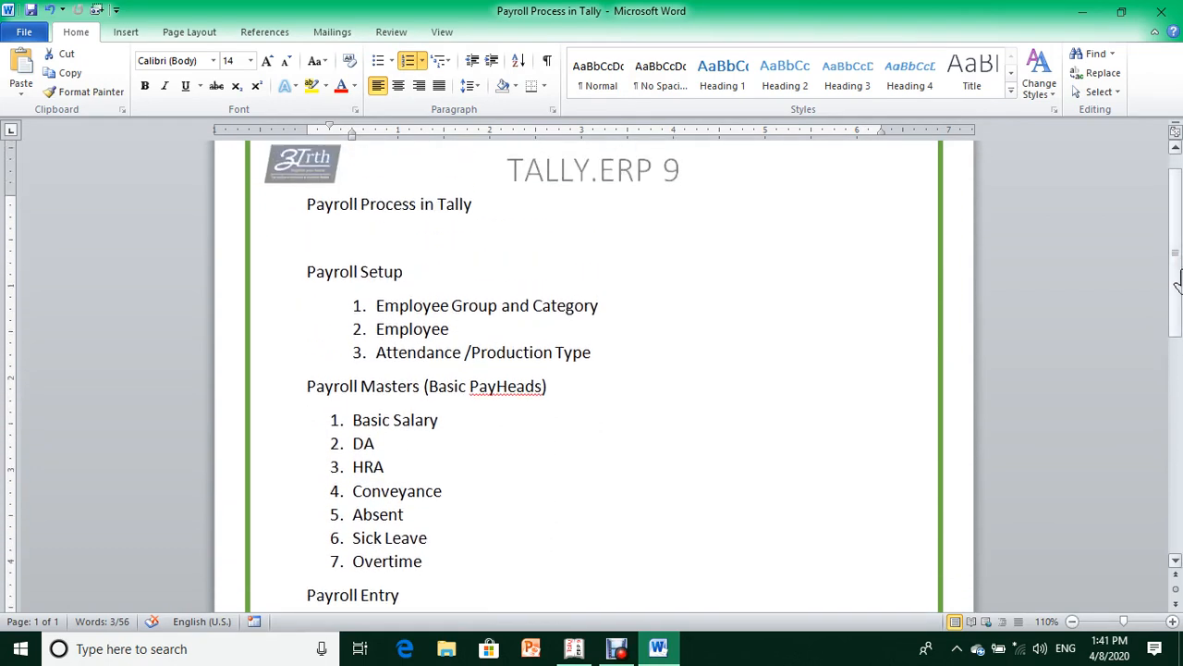
click(264, 273)
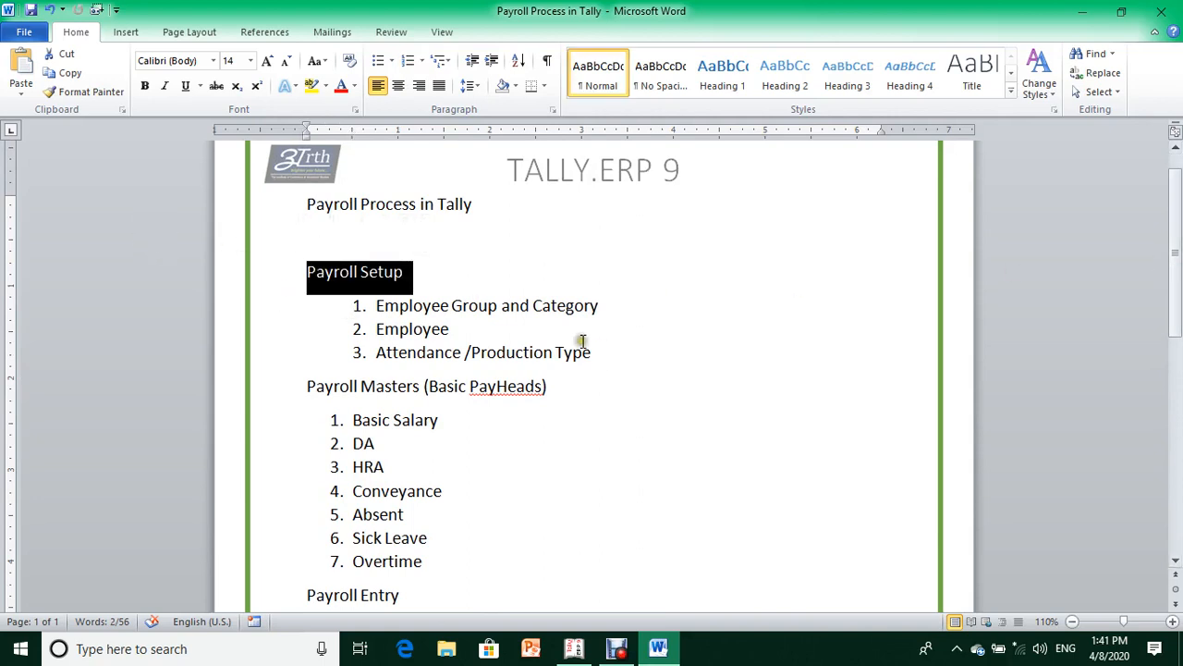
click(454, 277)
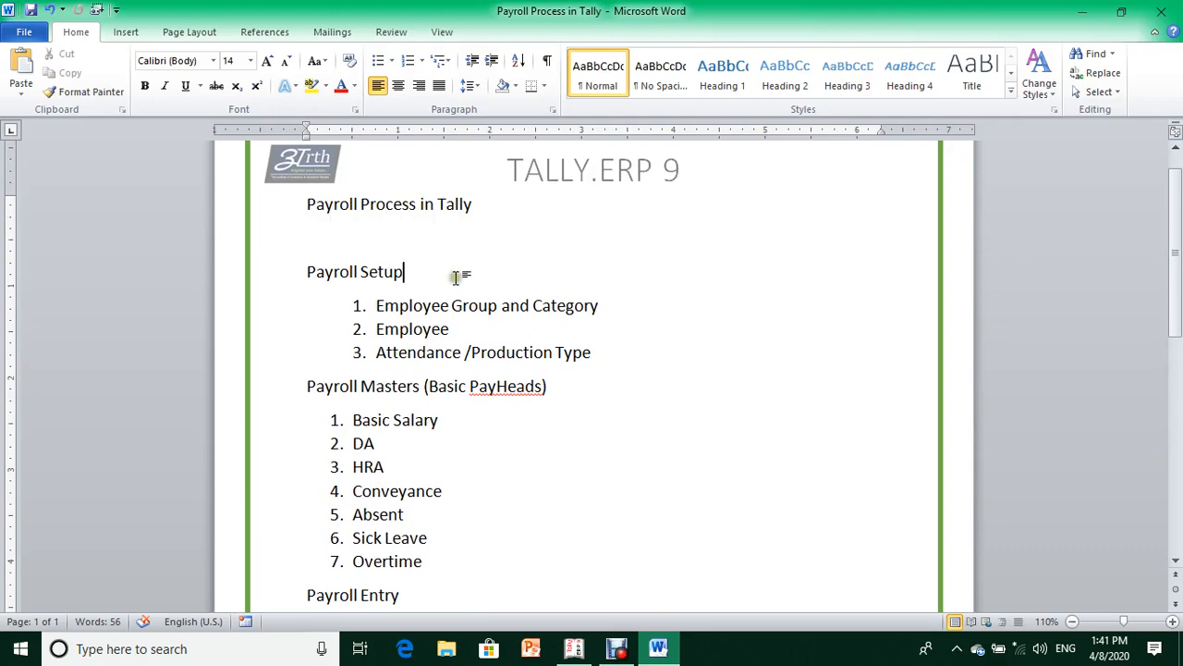
click(573, 648)
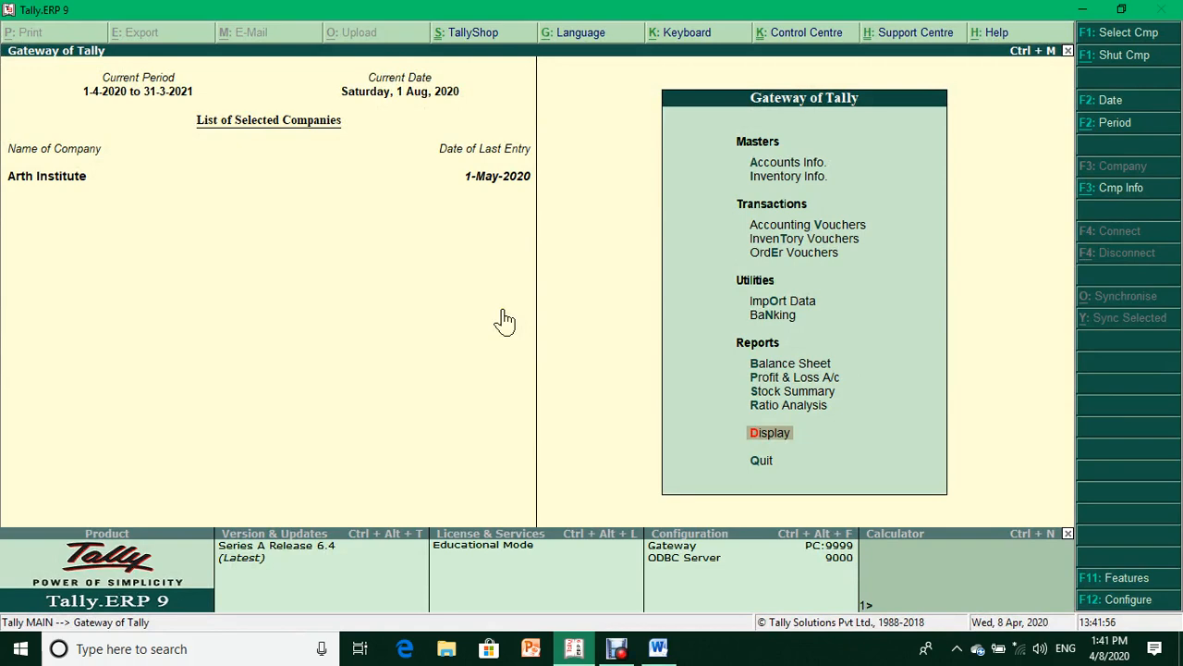
- Set Maintain payroll and Maintain more than one payroll/cost category to Yes in Accounting Features
key(F11)
key(Return)
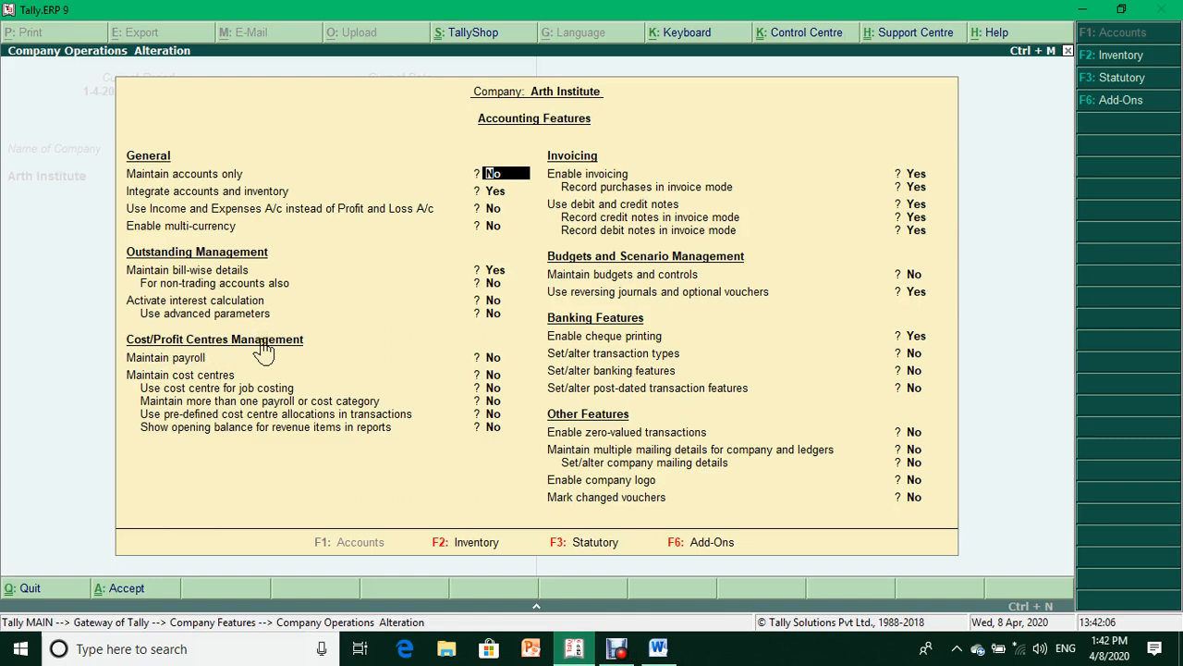
click(493, 361)
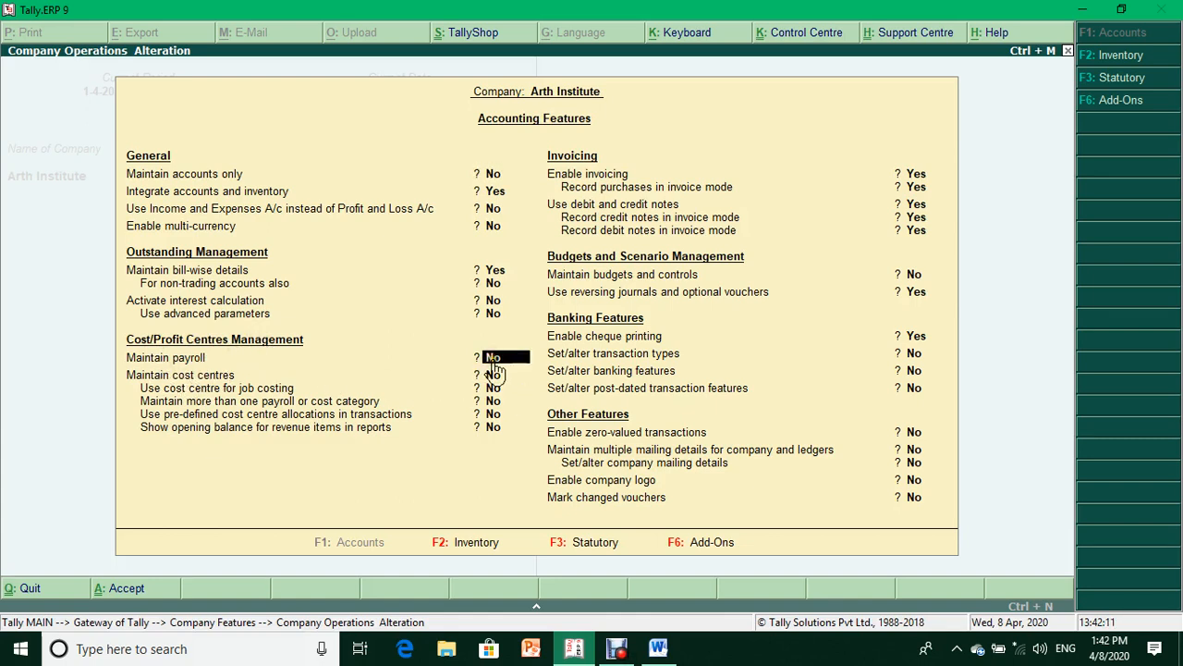
key(y)
key(Return)
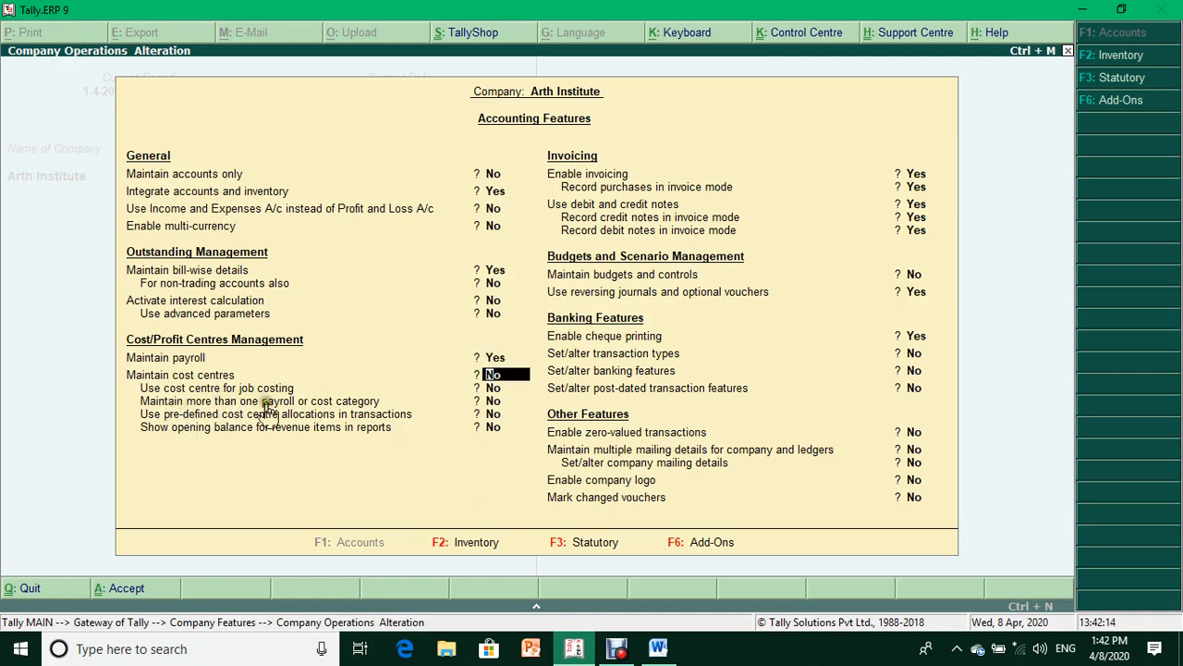
click(492, 400)
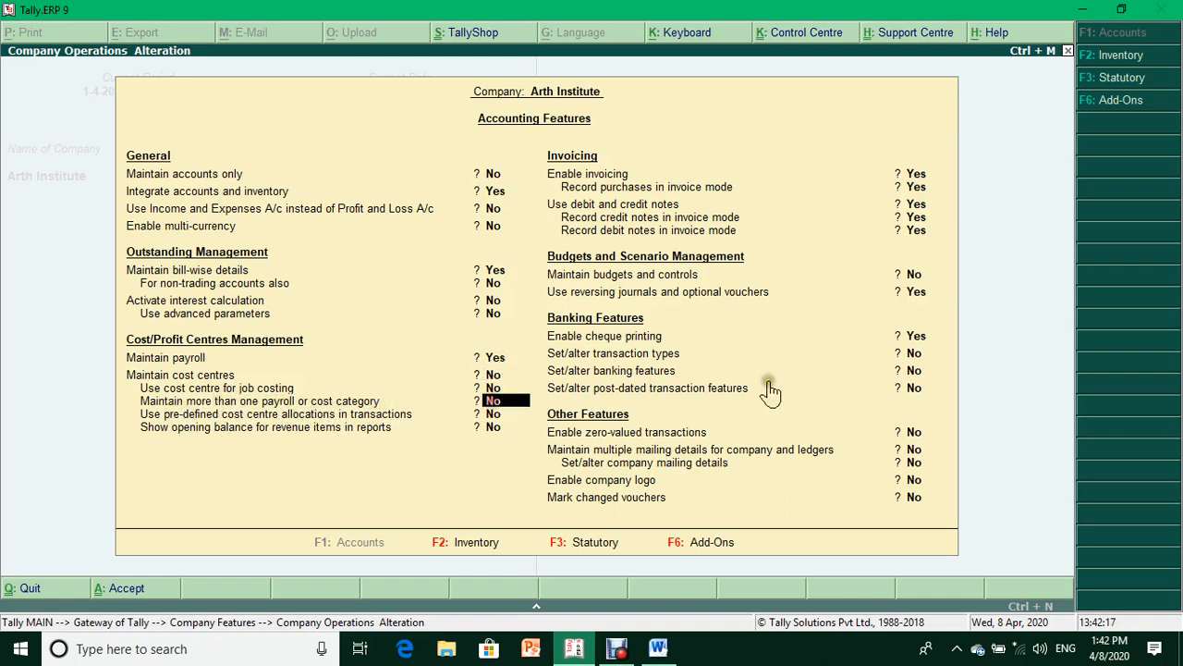
text(yes)
key(Return)
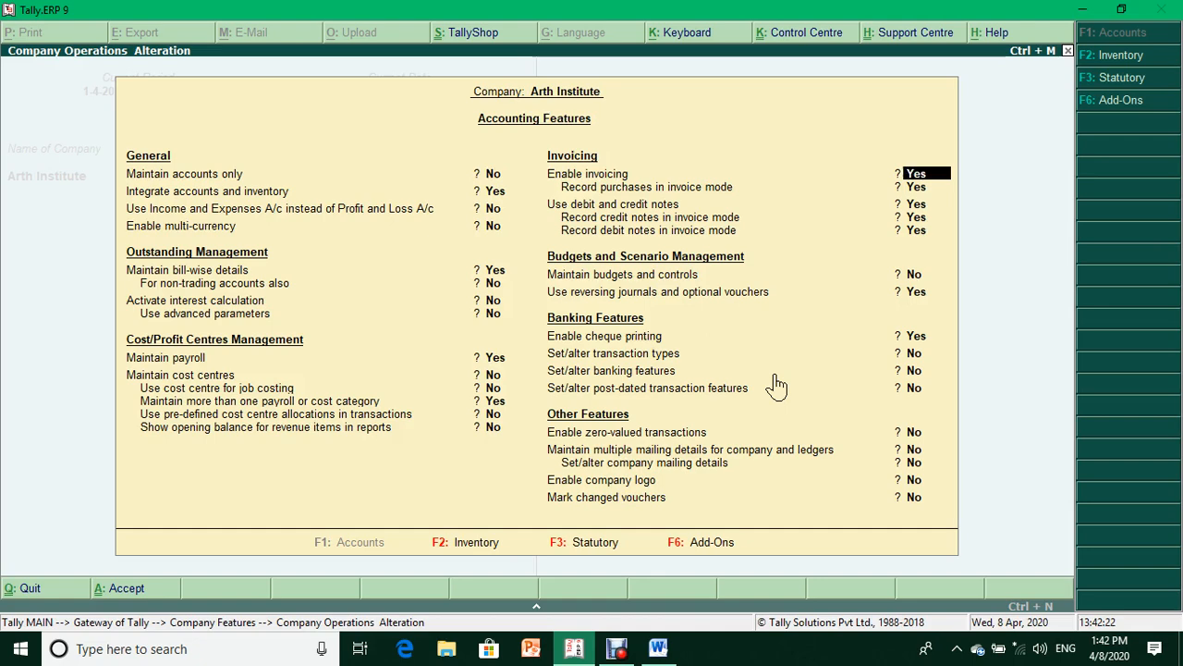
key(ctrl+a)
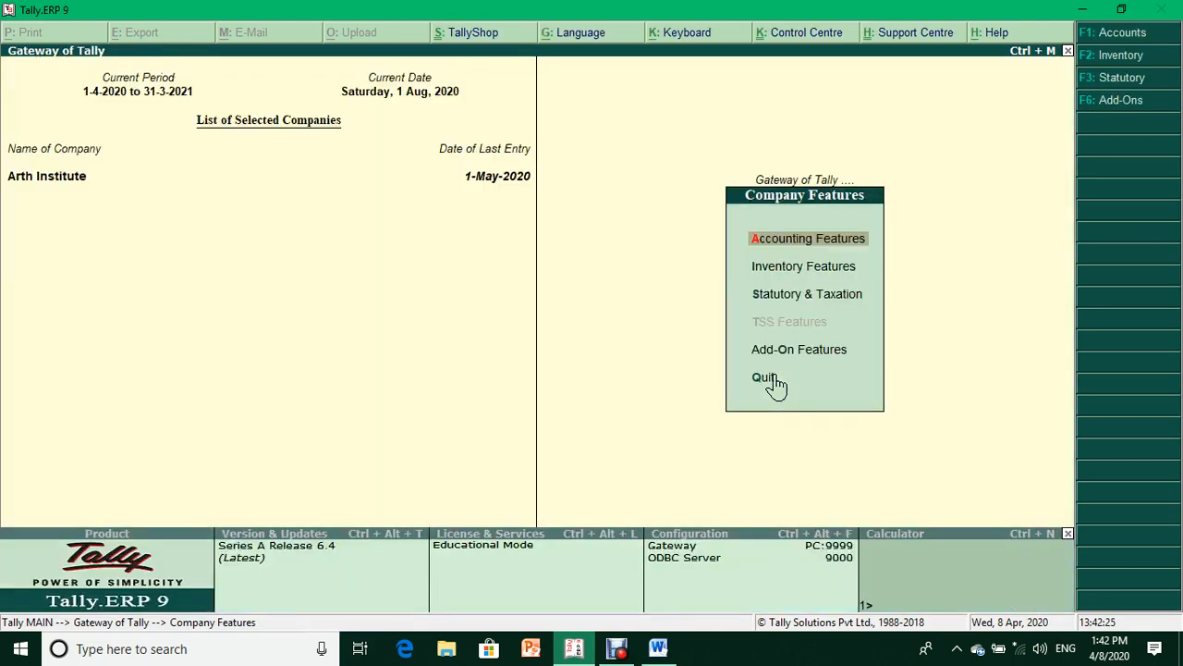
key(Escape)
- Go to Payroll Info. > Employee Categories > Create, glancing at the Word outline on the way
key(Down)
key(Down)
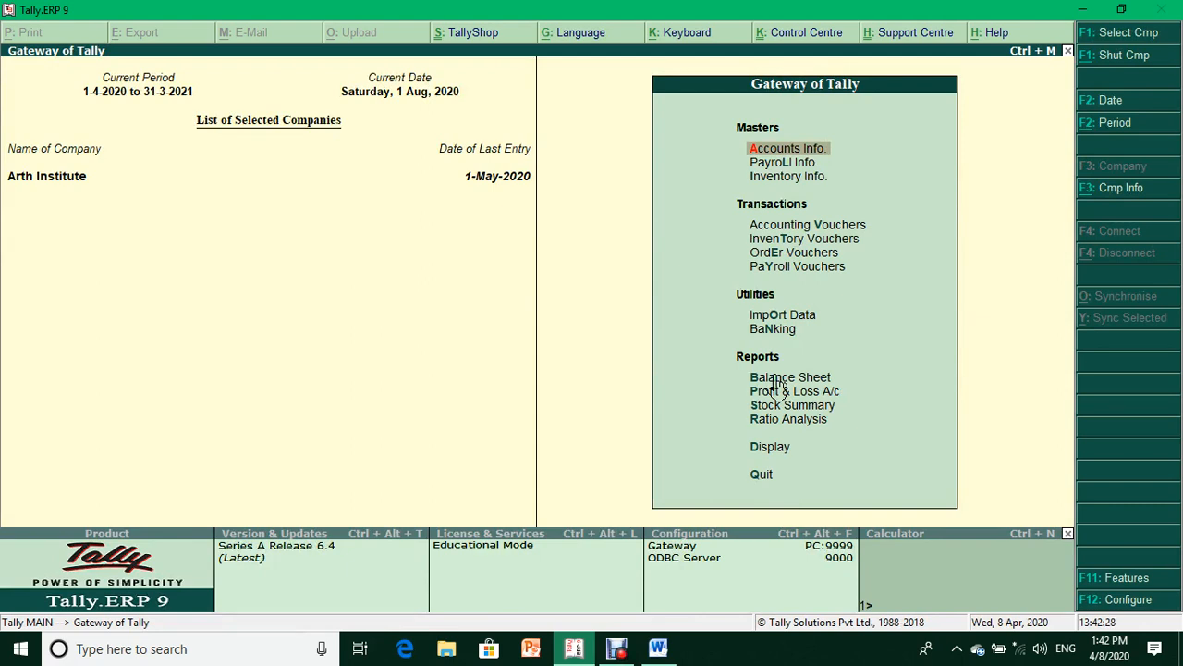
key(Down)
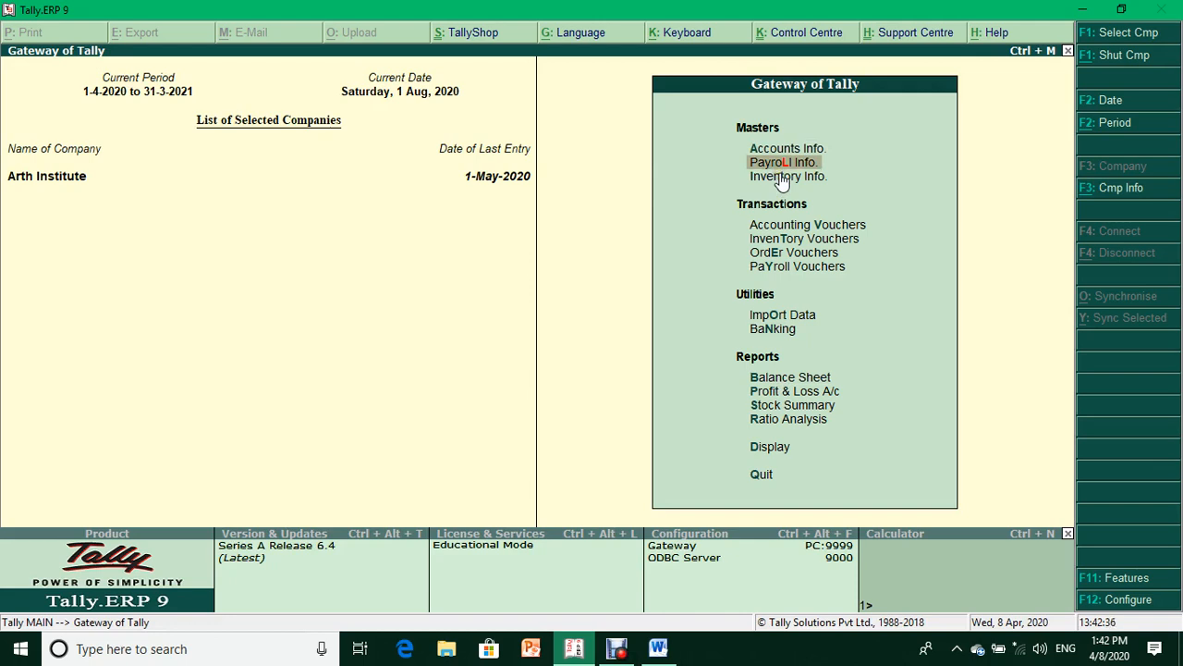
key(Return)
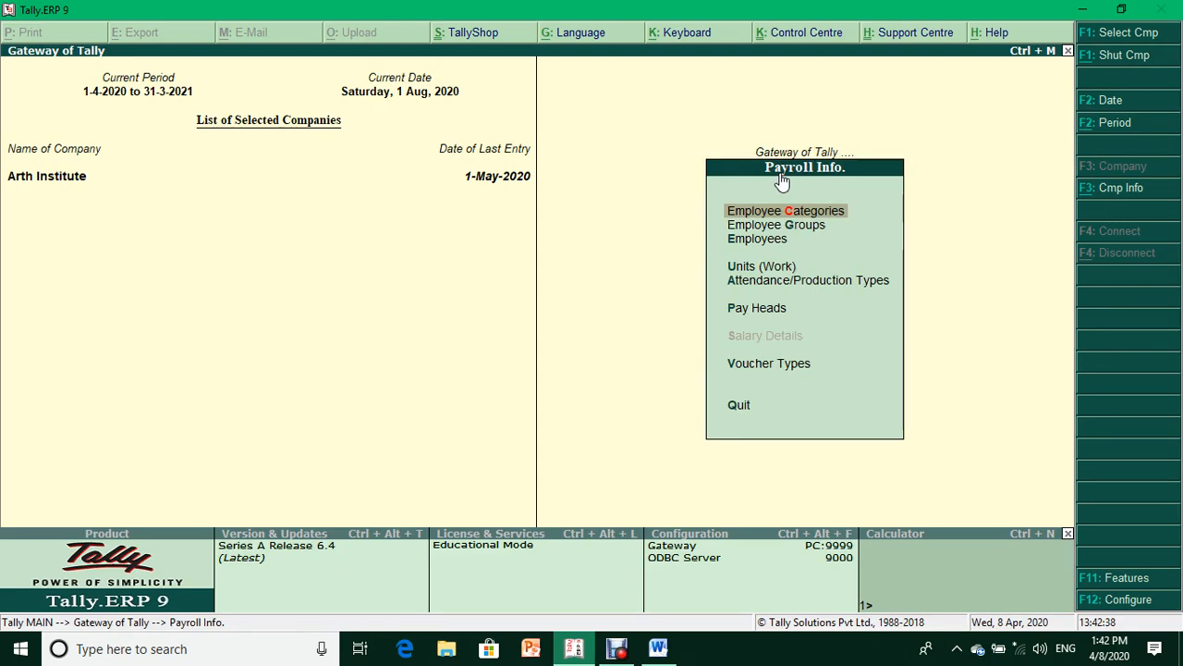
key(alt+Tab)
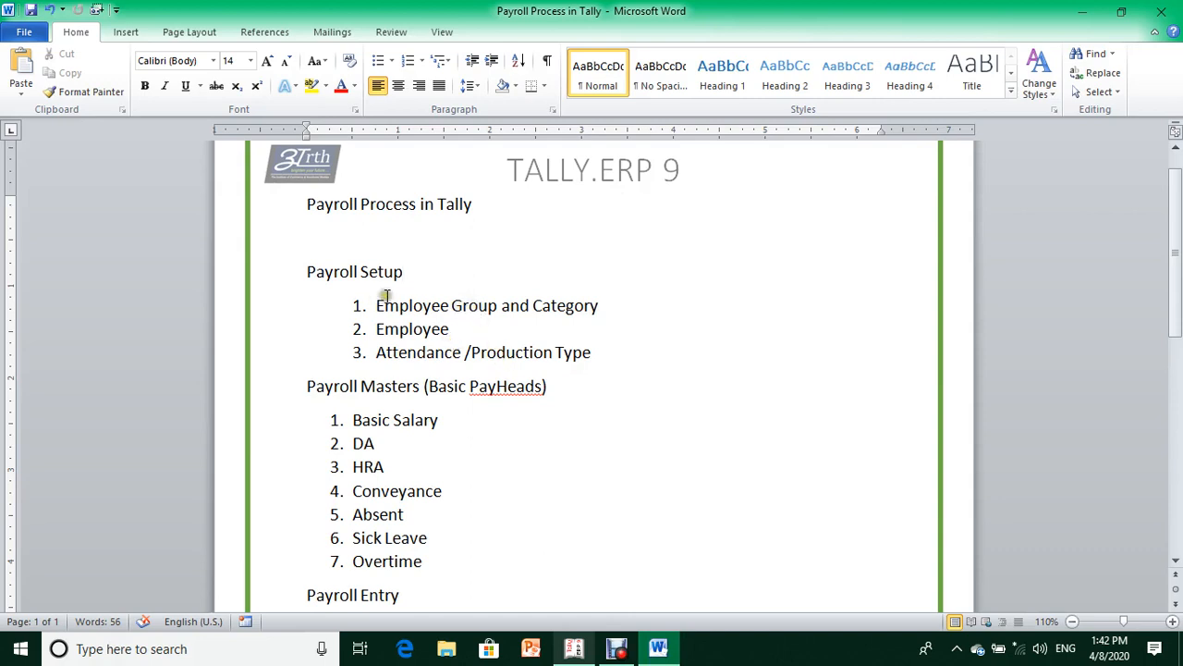
key(alt+Tab)
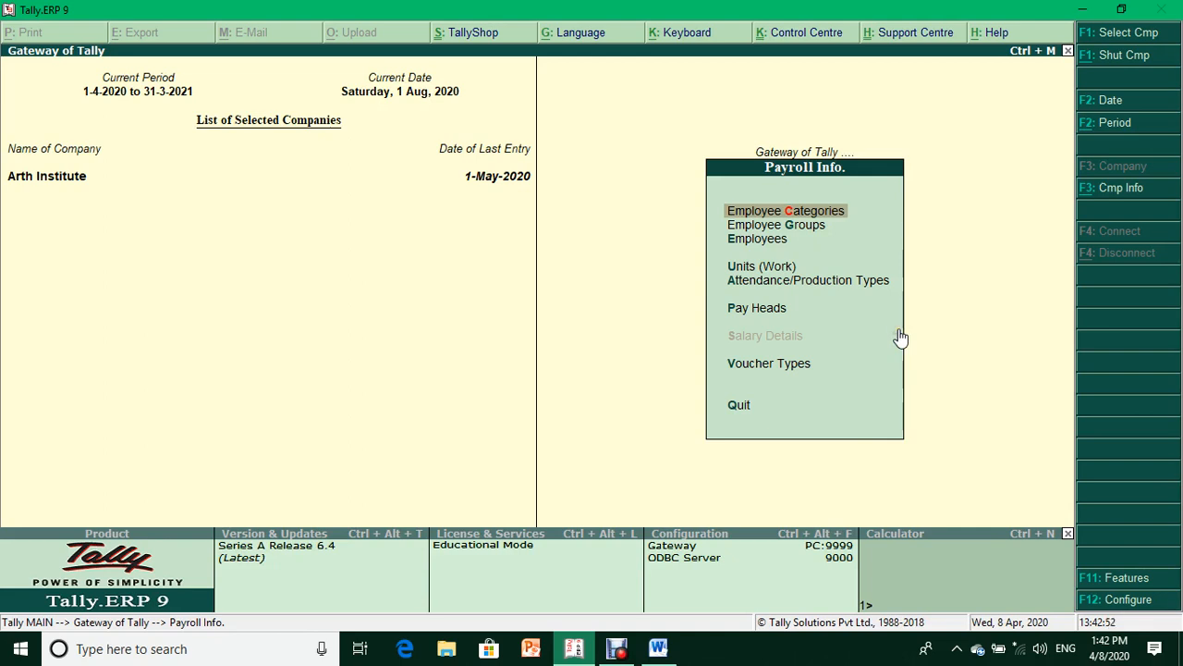
key(Return)
key(Return)
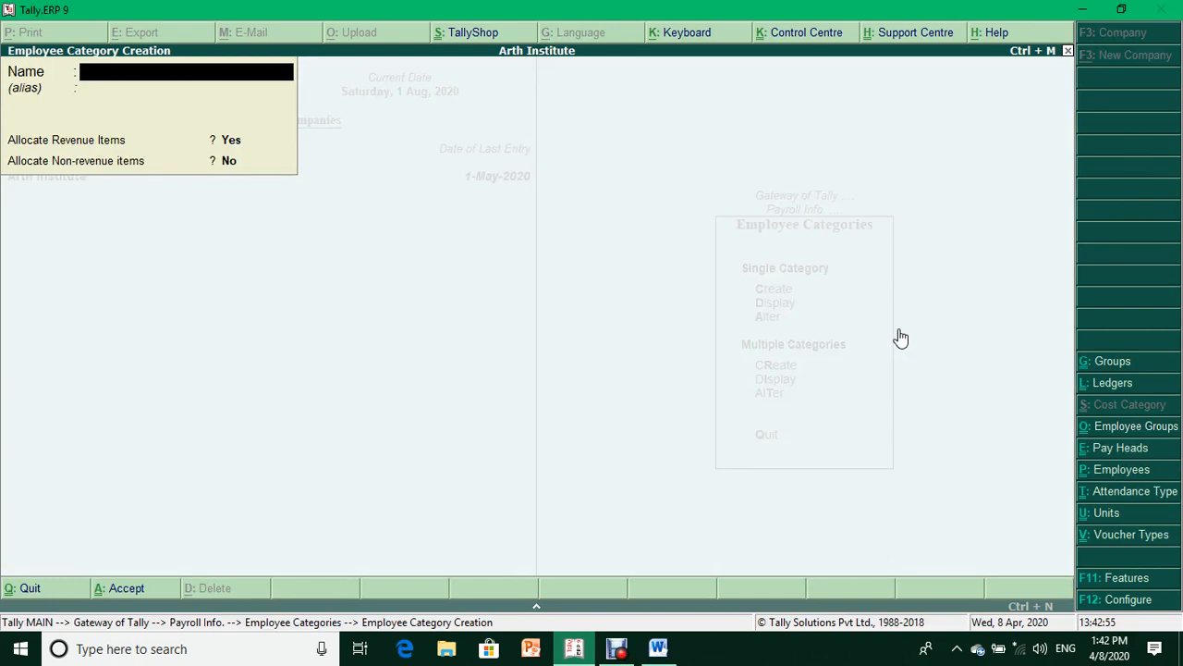
- Create and save the employee category named Accountant
text(Accounta)
key(Return)
key(Return)
key(Return)
key(Return)
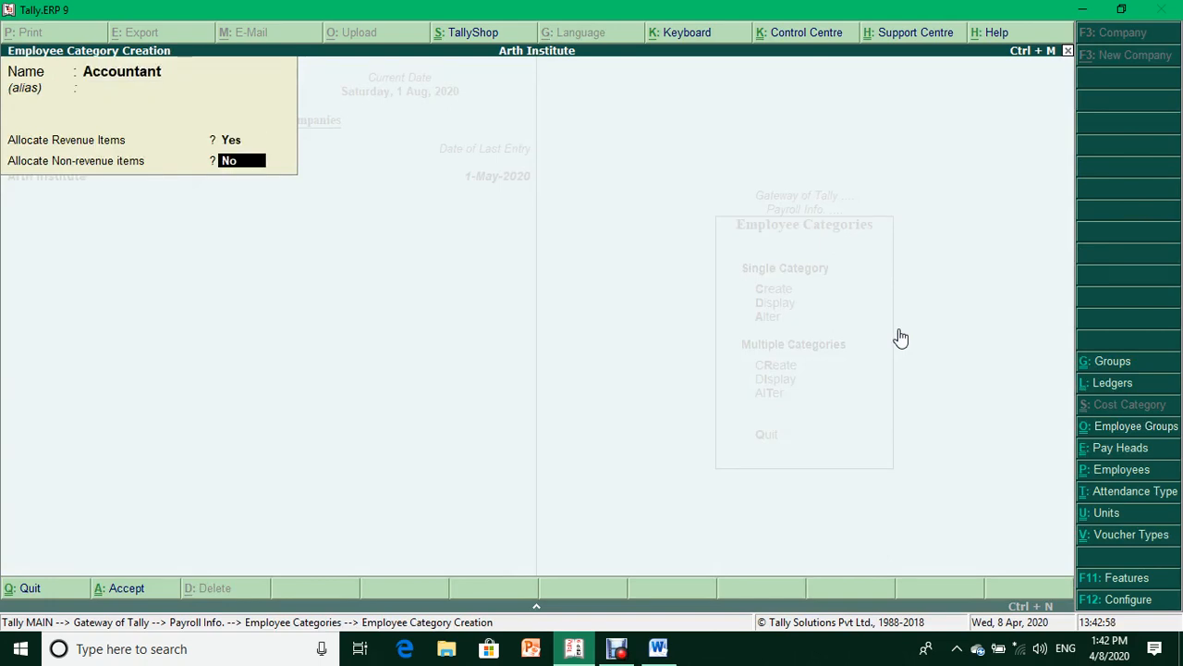
key(Return)
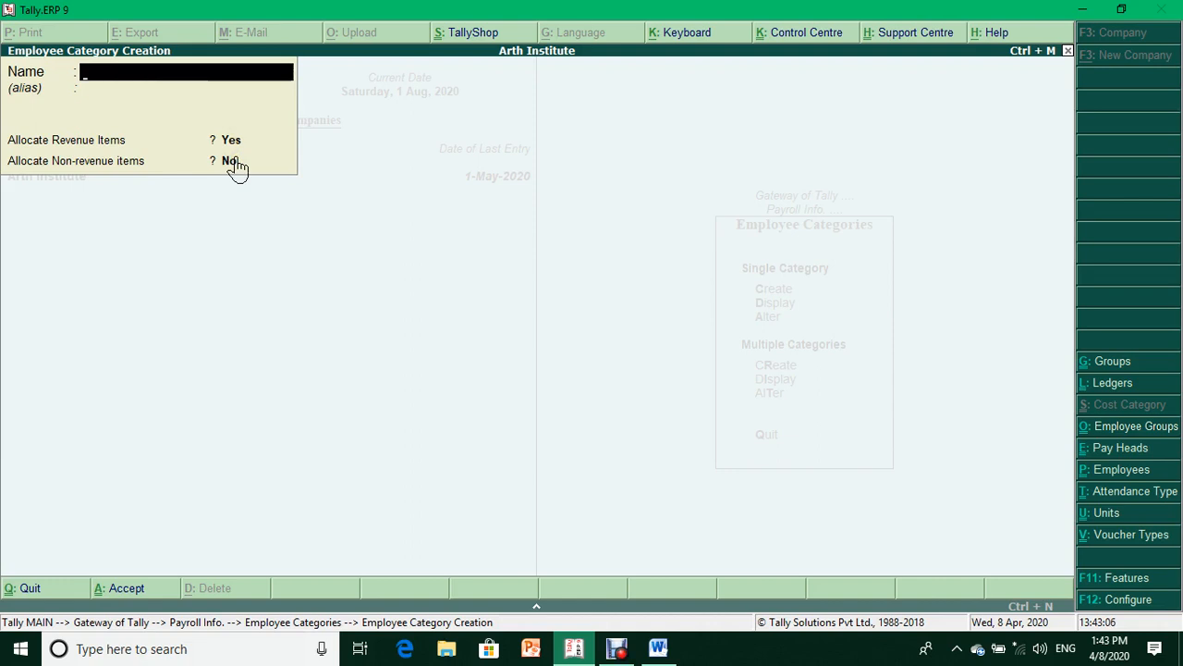
key(Escape)
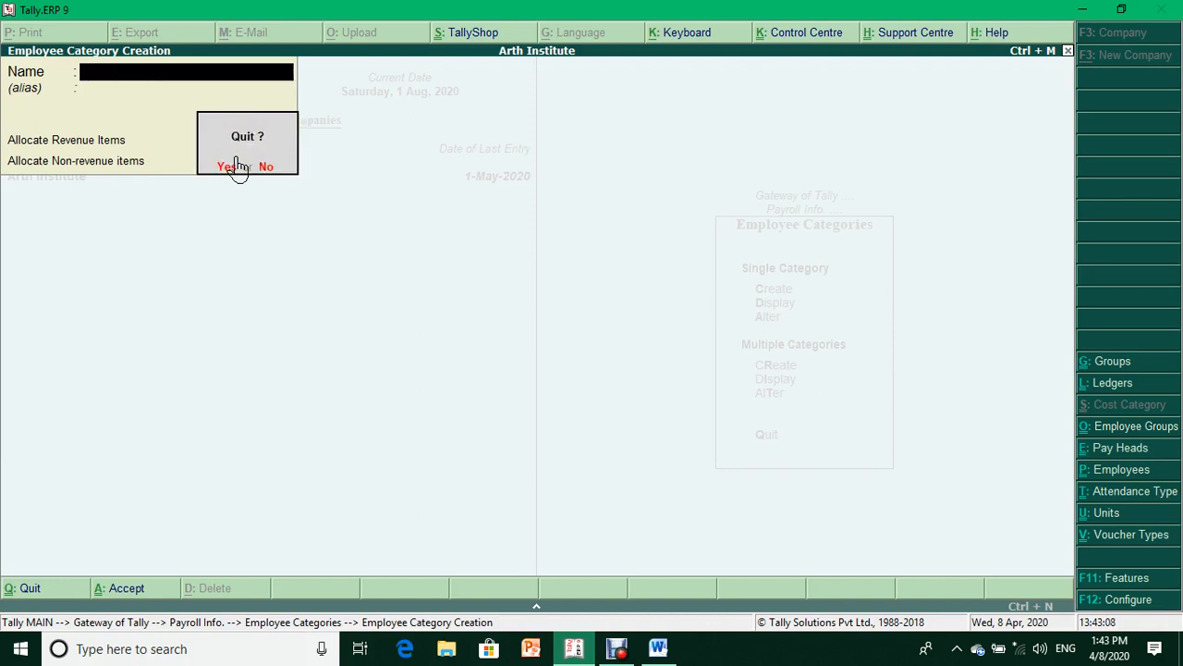
key(Return)
- Go back and start a new employee group from Employee Groups > Create
key(Escape)
key(Down)
key(Return)
key(Return)
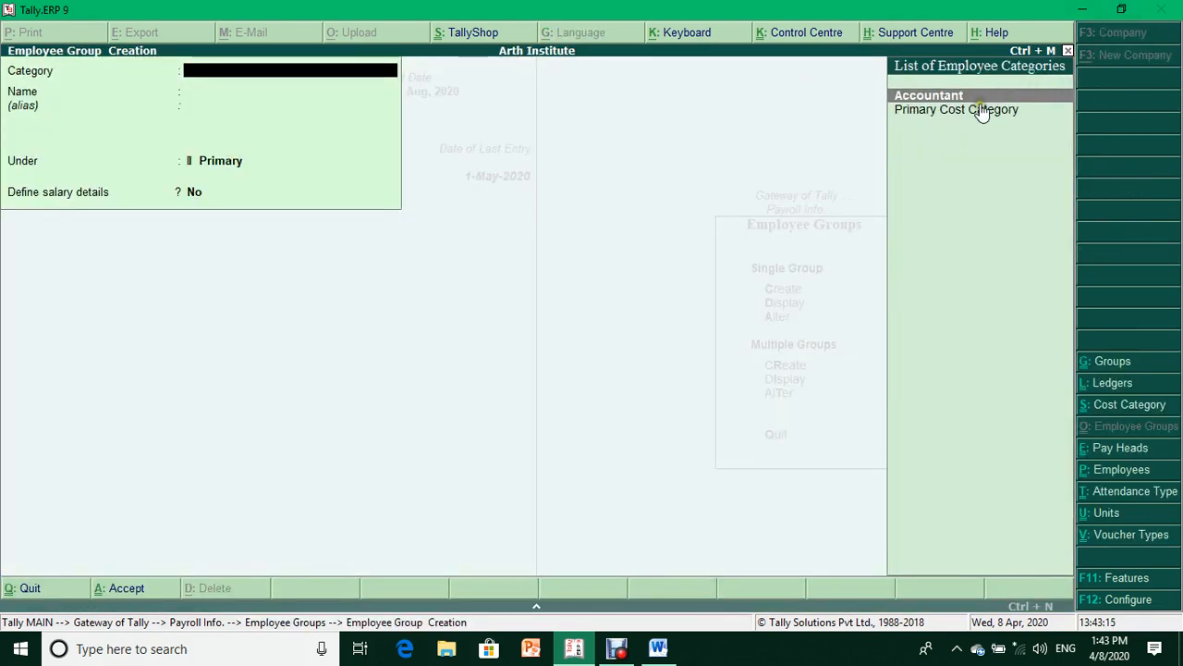
- Save an Accounts Department employee group under the Accountant category, then quit group creation
key(Return)
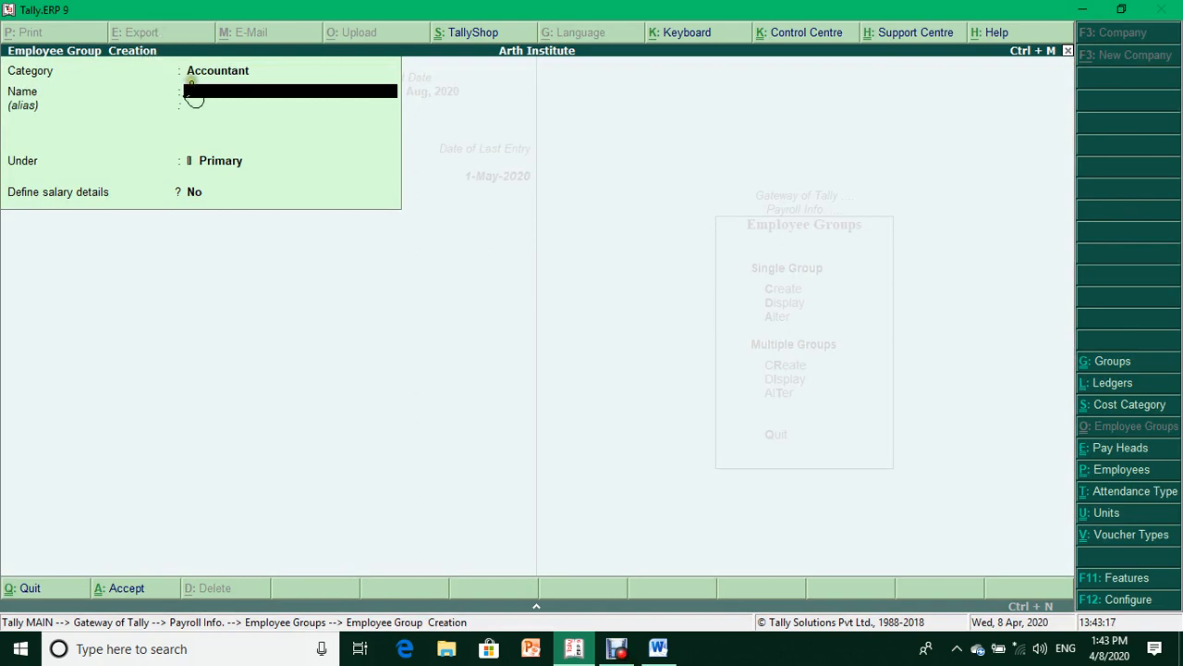
text(Accounts)
key(Up)
text(E)
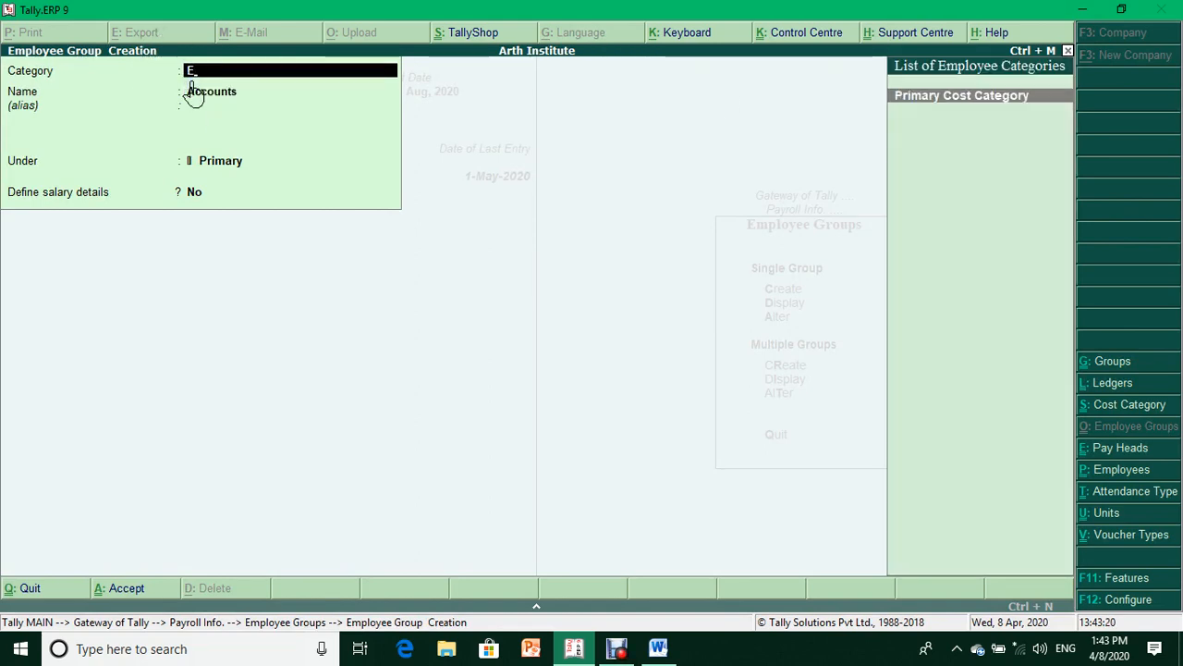
key(BackSpace)
key(Return)
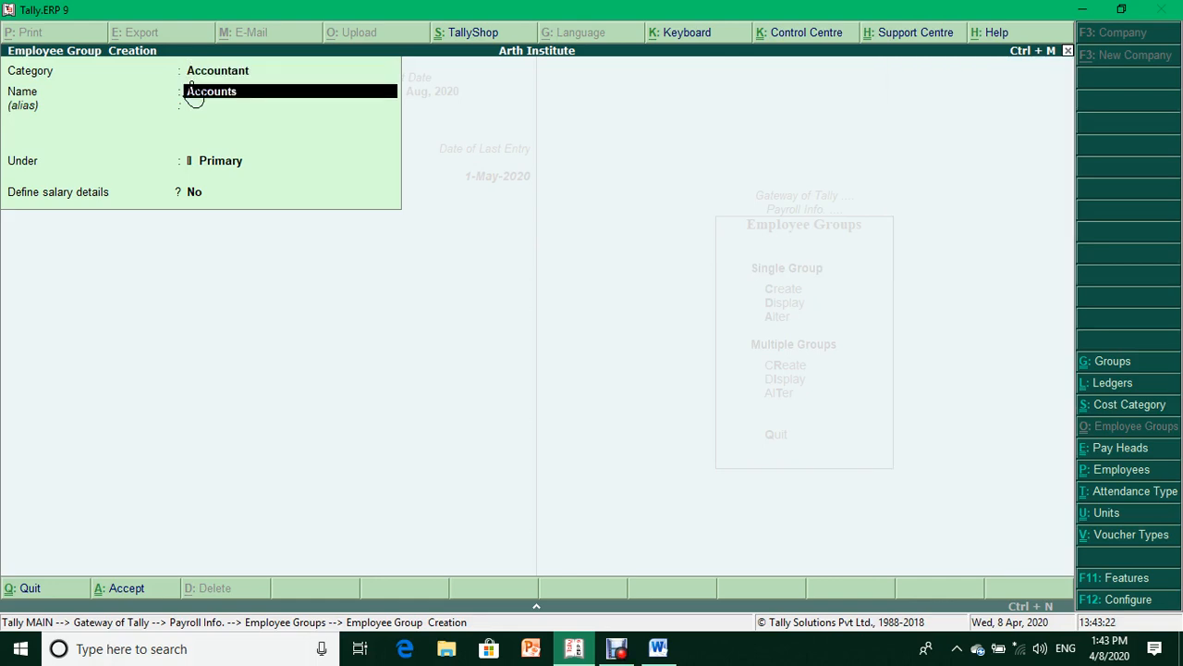
text(Accounts Department)
key(Return)
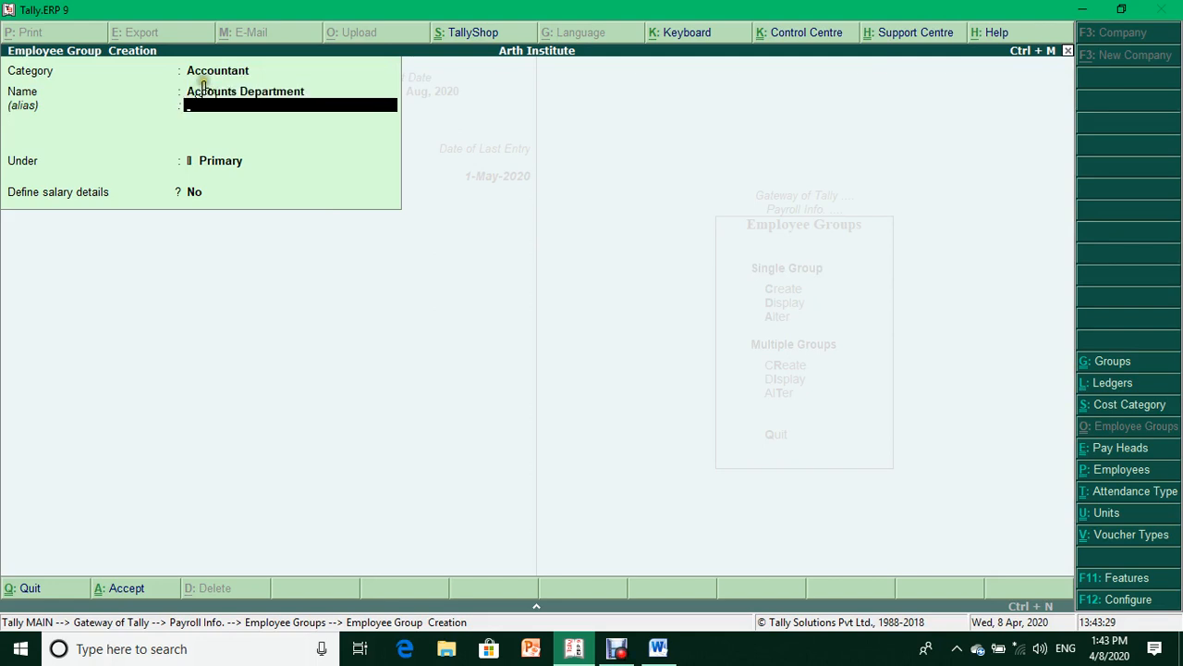
key(Return)
key(Return)
key(Return)
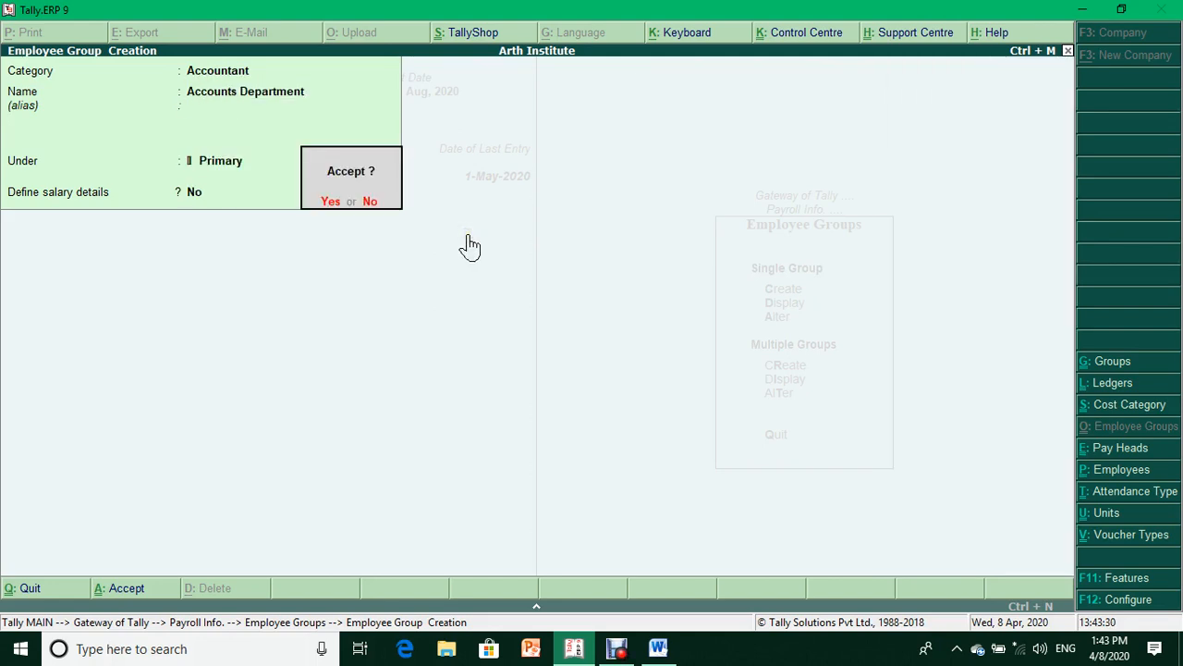
key(Return)
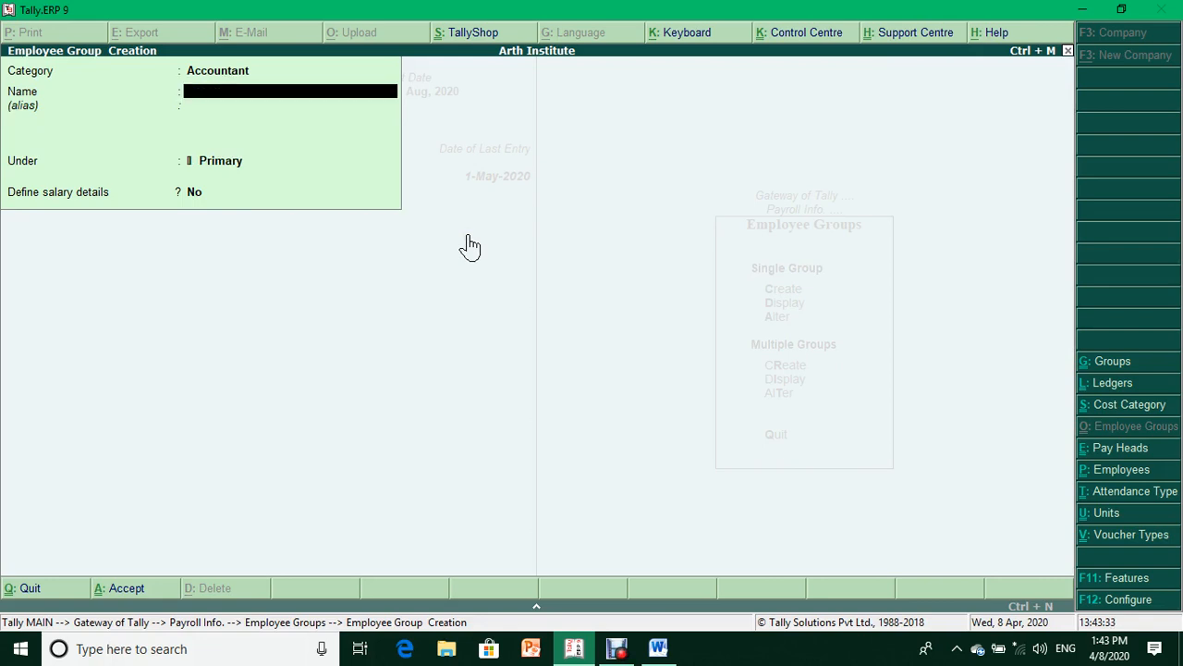
key(Escape)
key(Return)
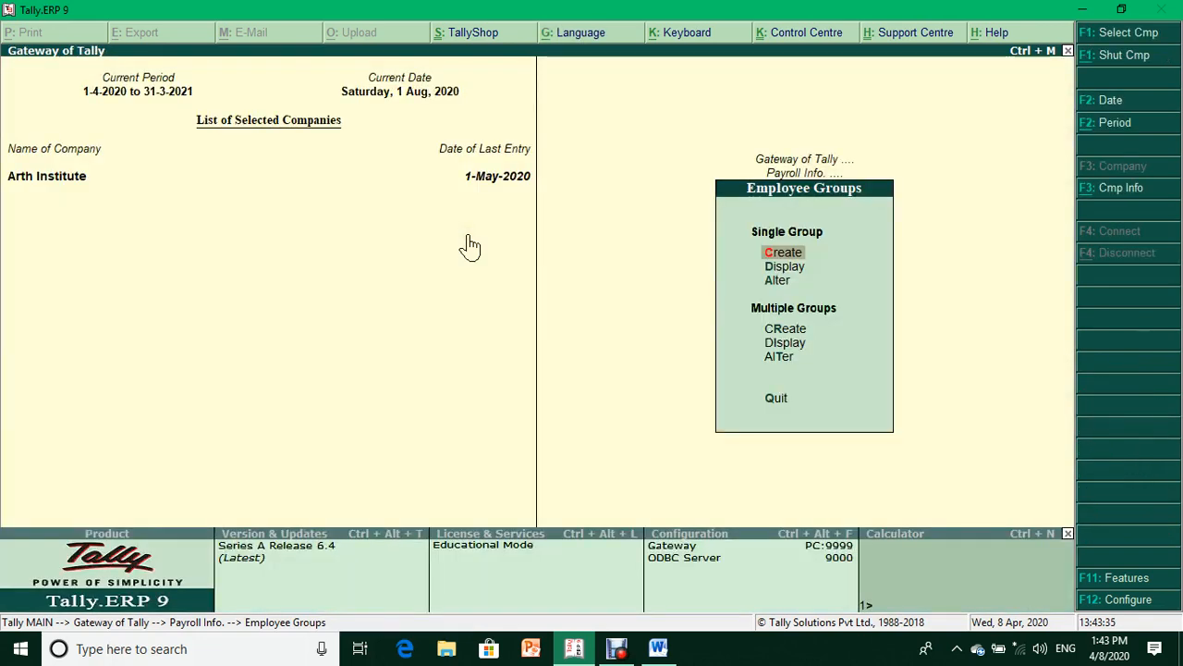
- Start a fresh Employee Creation form and choose Accountant as the employee category
key(Escape)
key(Down)
key(Return)
key(Return)
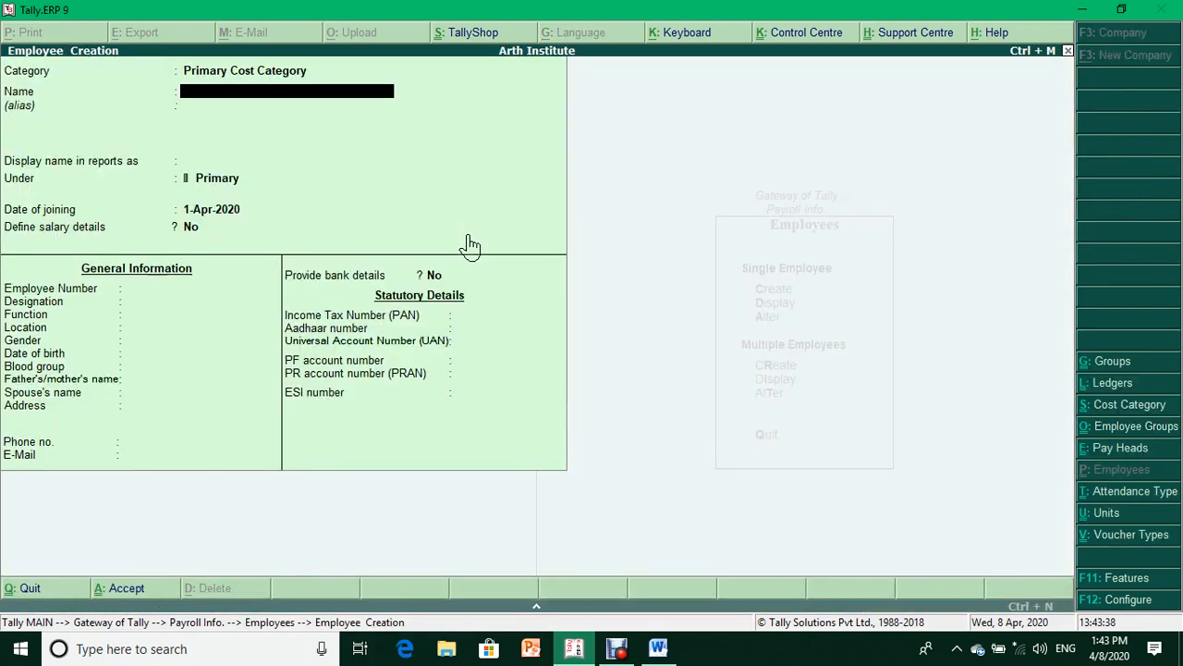
key(BackSpace)
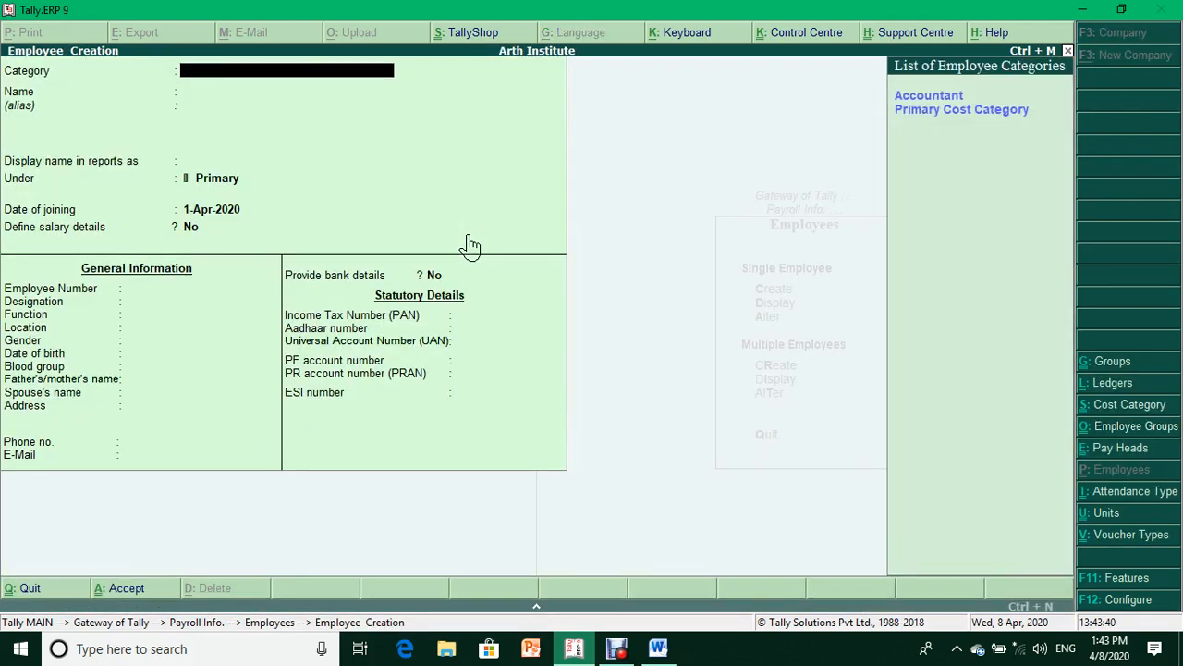
key(Escape)
key(y)
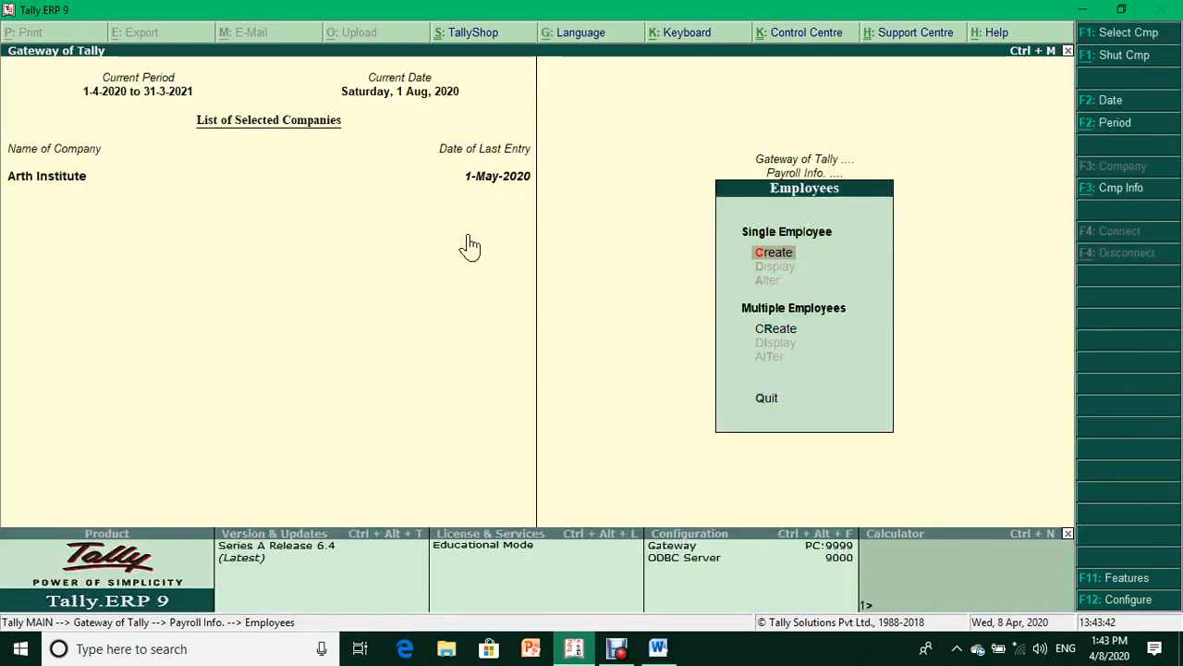
key(Return)
key(BackSpace)
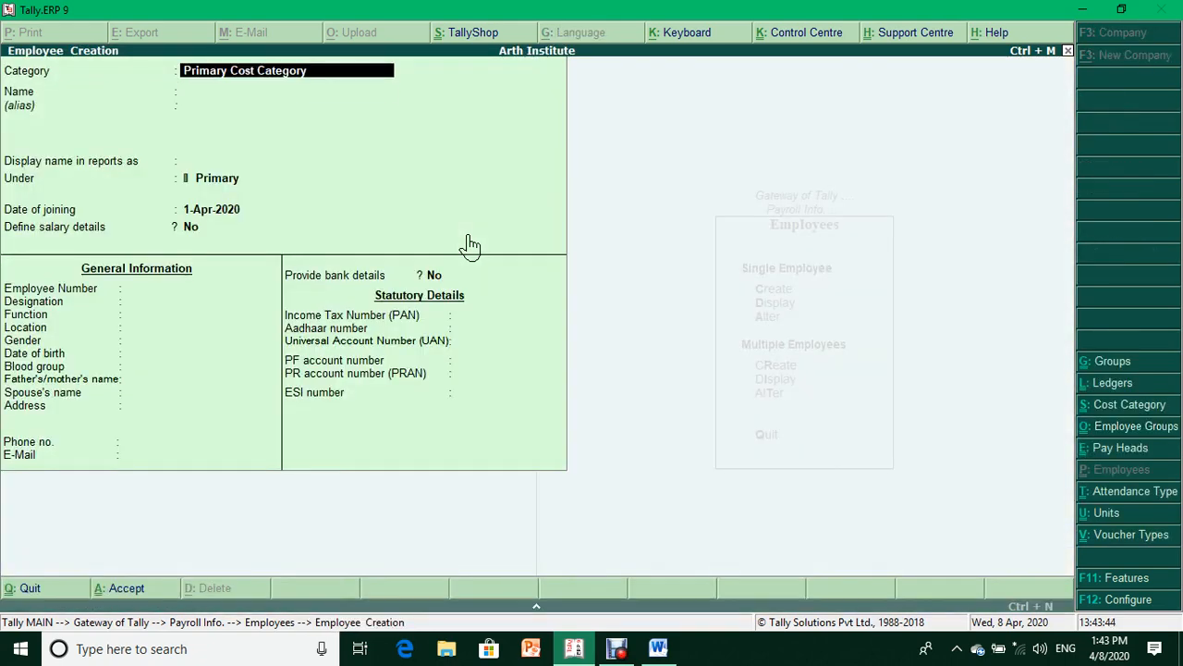
key(BackSpace)
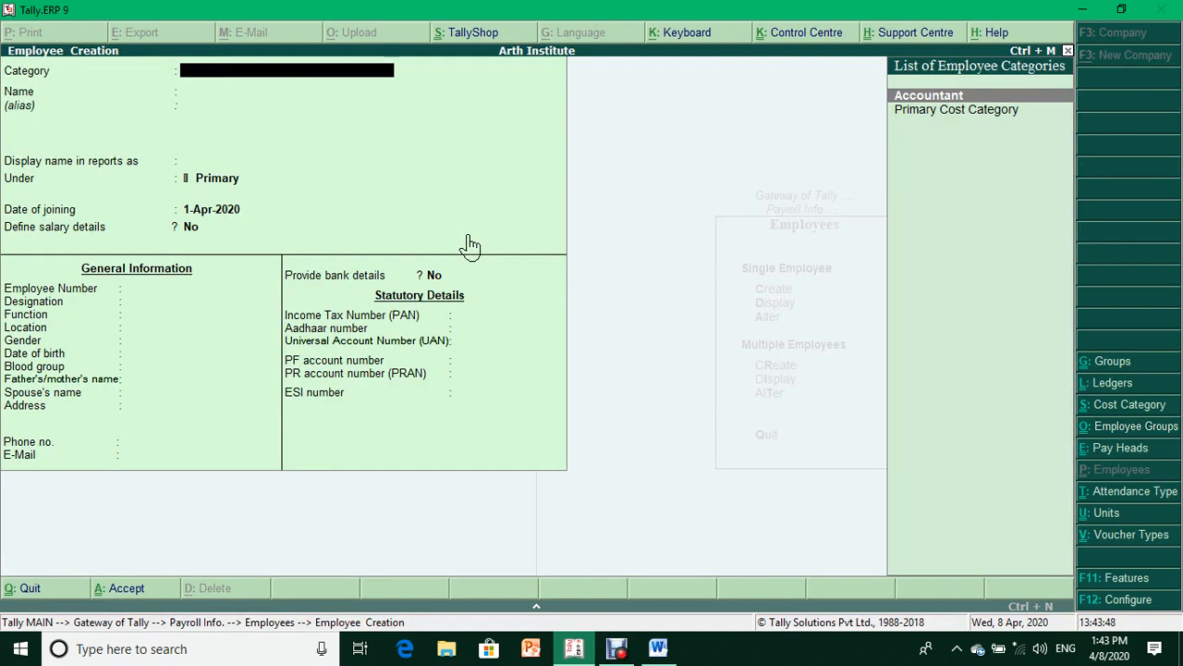
key(Return)
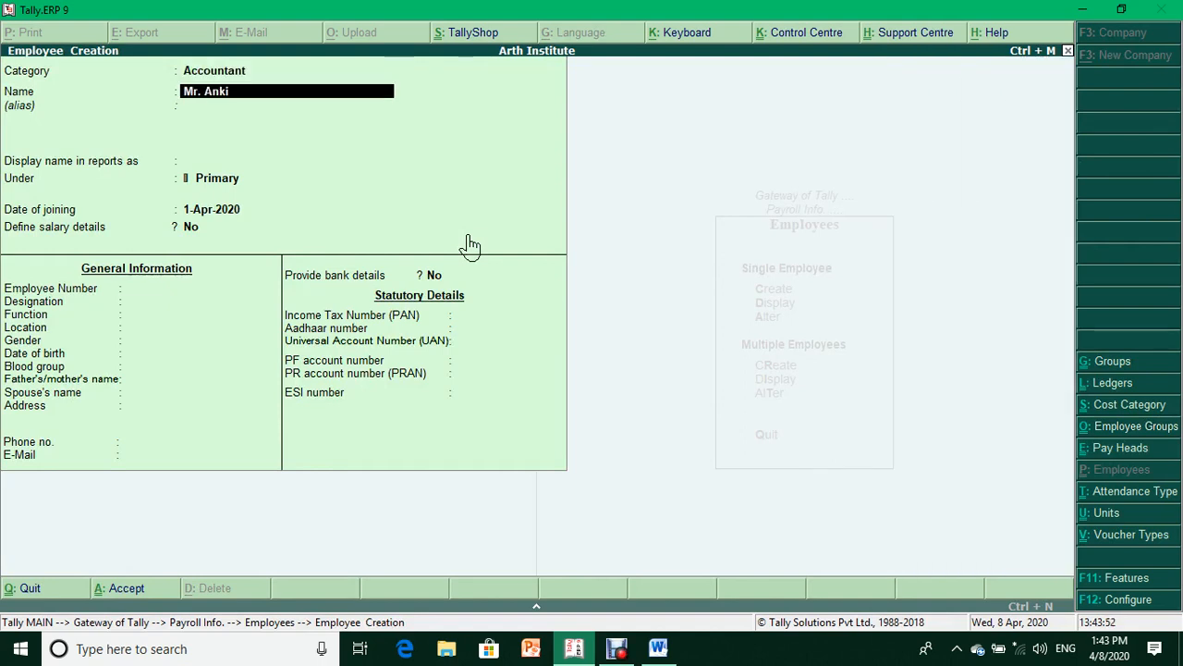
- Enter the employee's name, group Accounts Department, joining date 1-Apr-2020, salary details off
key(Return)
key(Return)
key(Return)
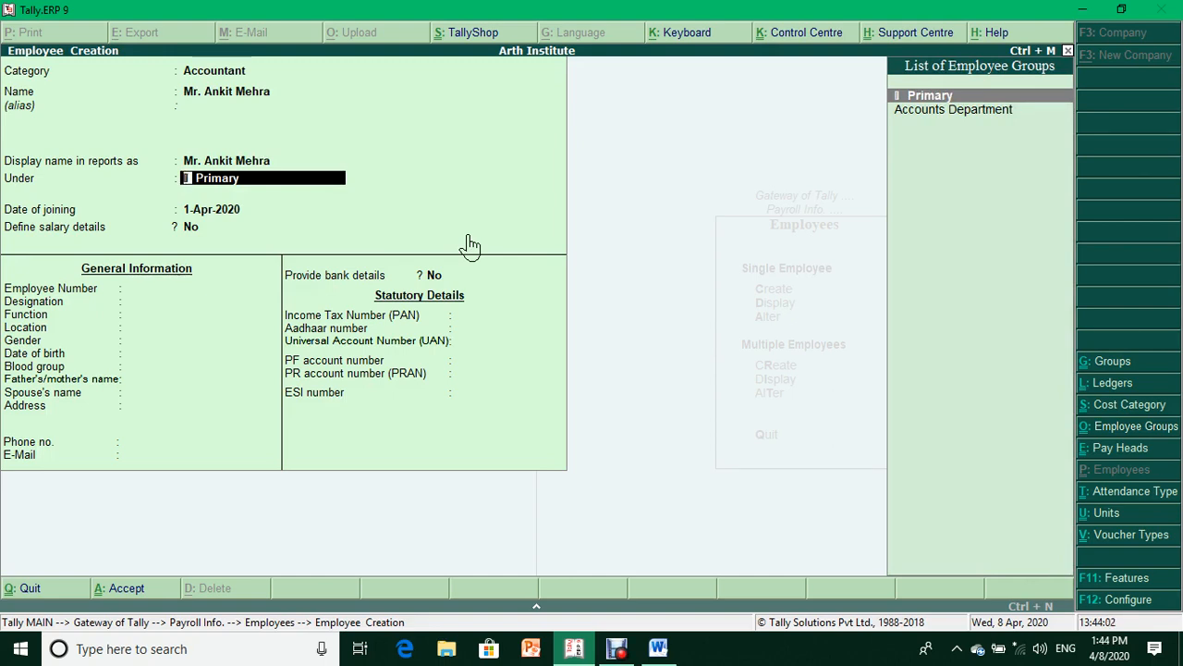
key(Down)
key(Return)
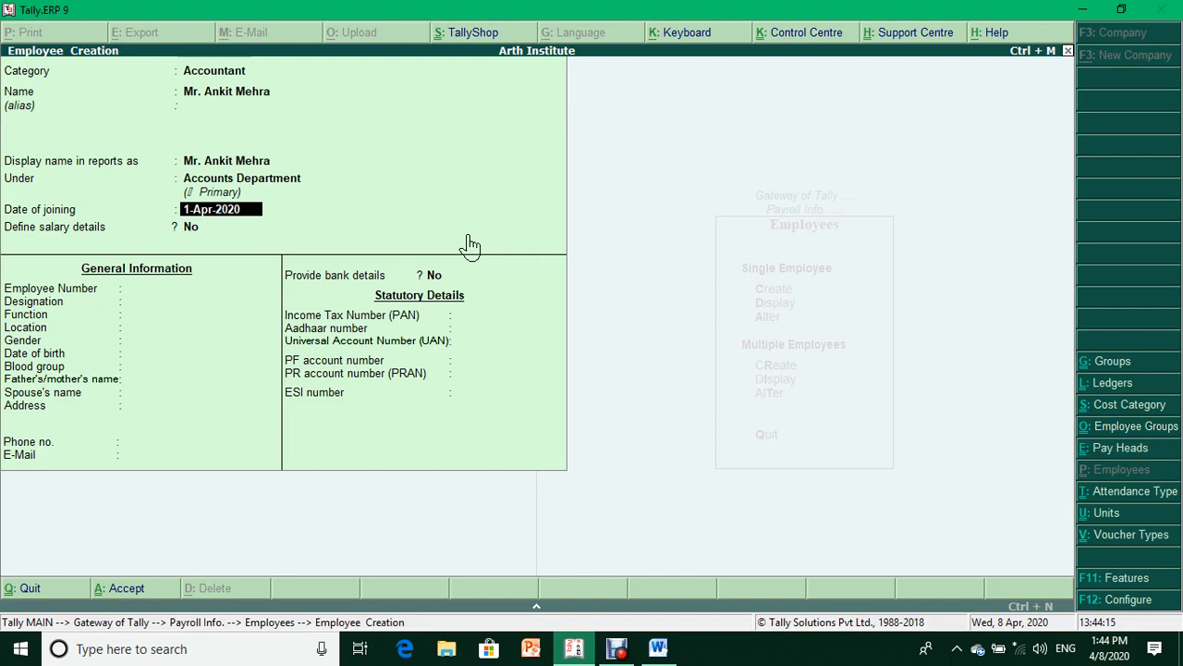
key(Return)
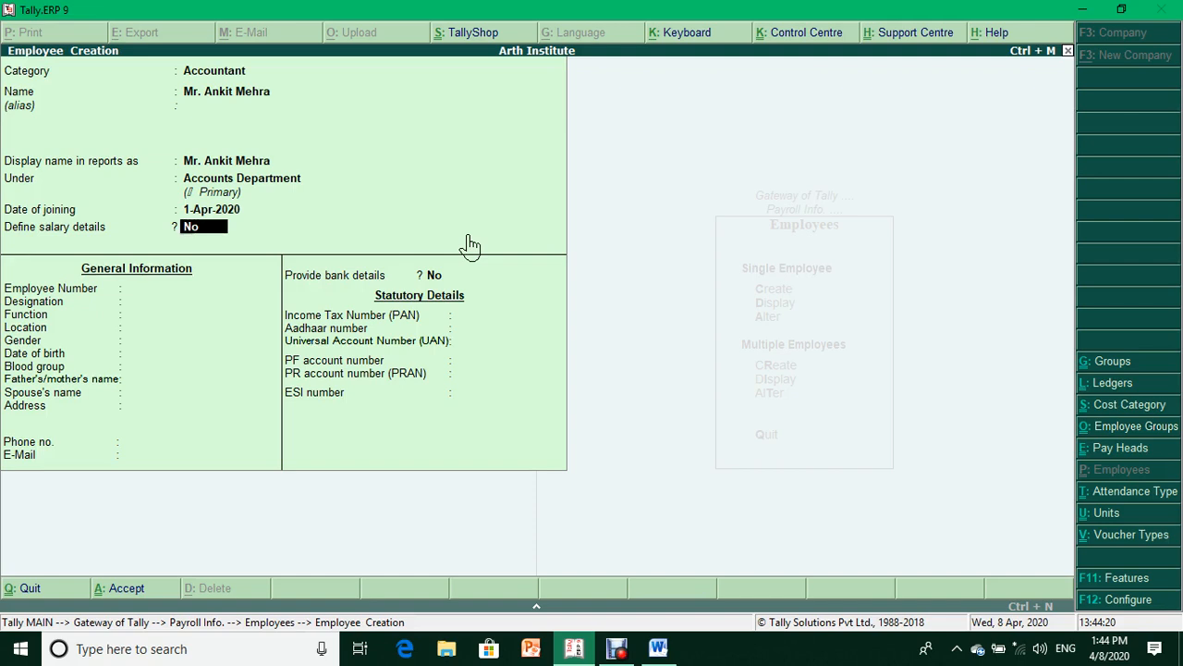
key(Return)
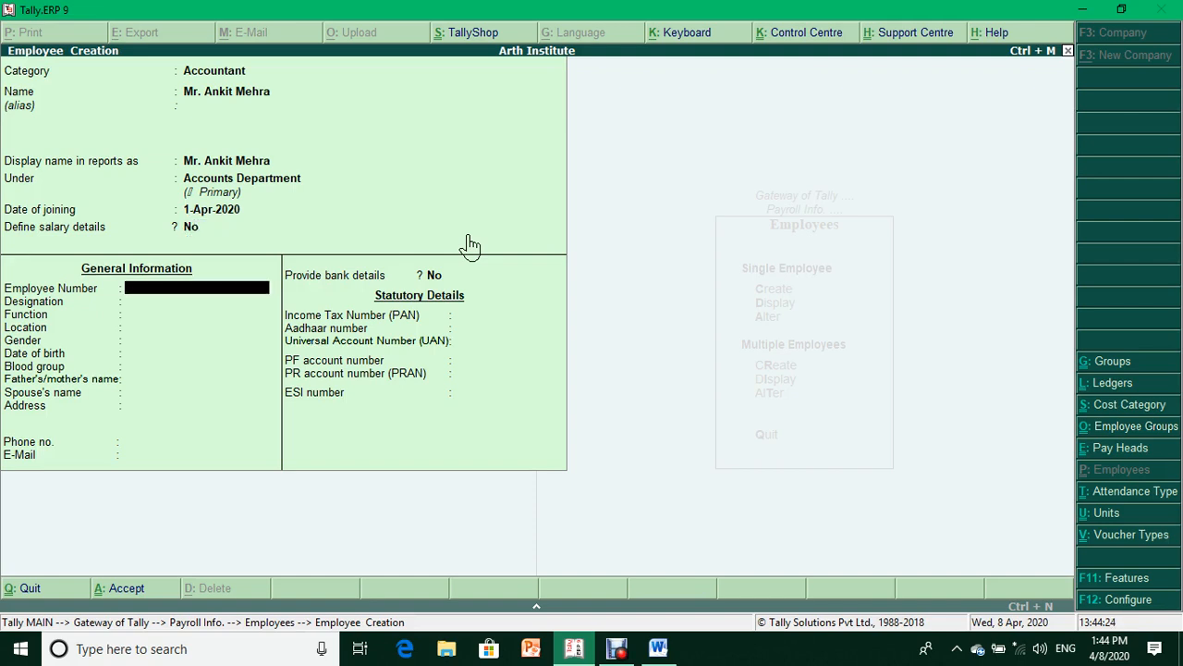
- Enter the employee number, designation Accountant and function 'Final A/c, Returns'
text(EMP001)
key(Return)
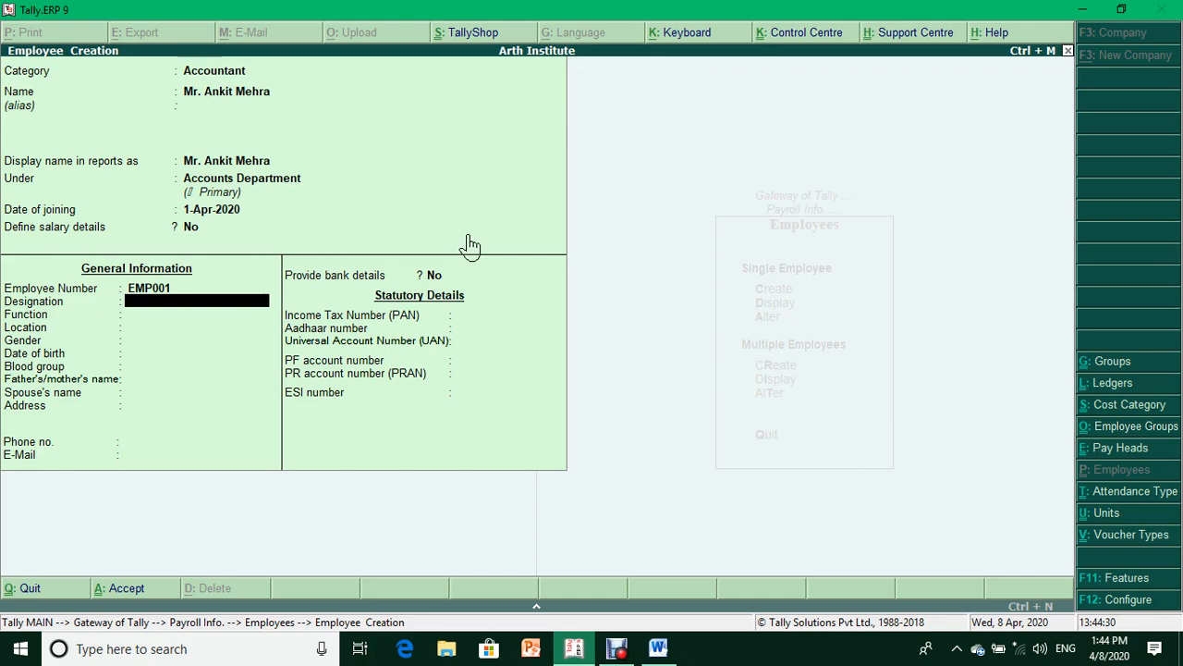
text(Accountant)
key(Return)
text(Final)
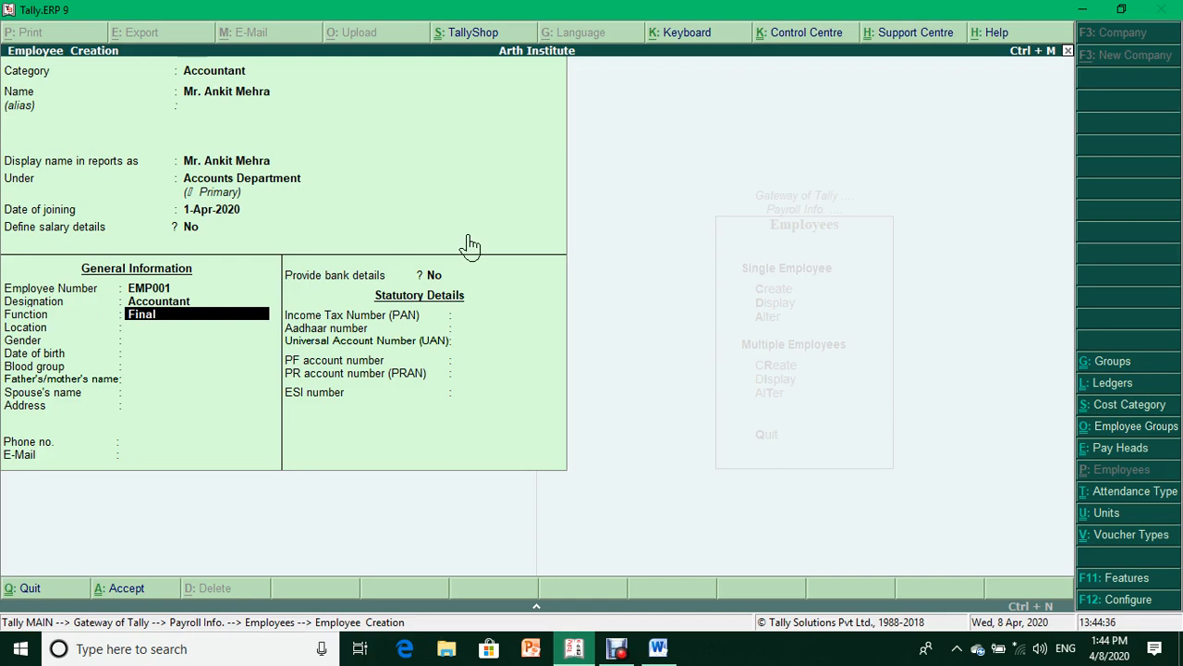
text(A/c, Returns)
key(Return)
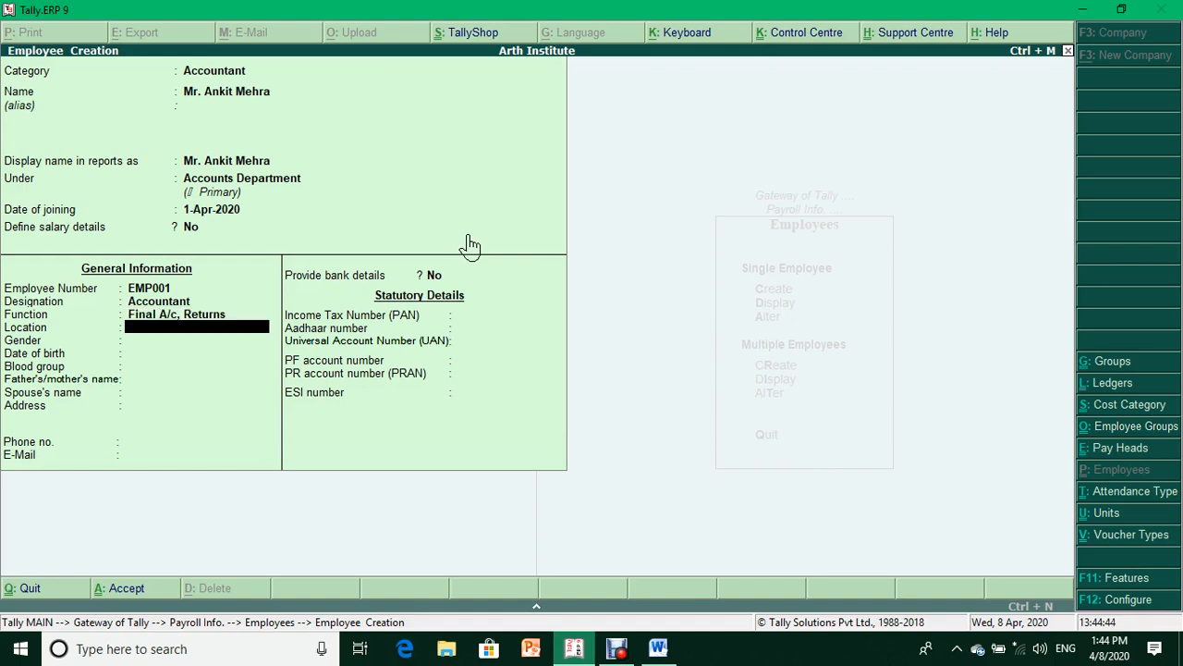
- Fill in the location, gender Male and the employee's date of birth
text(Laxmi Nagar)
key(Return)
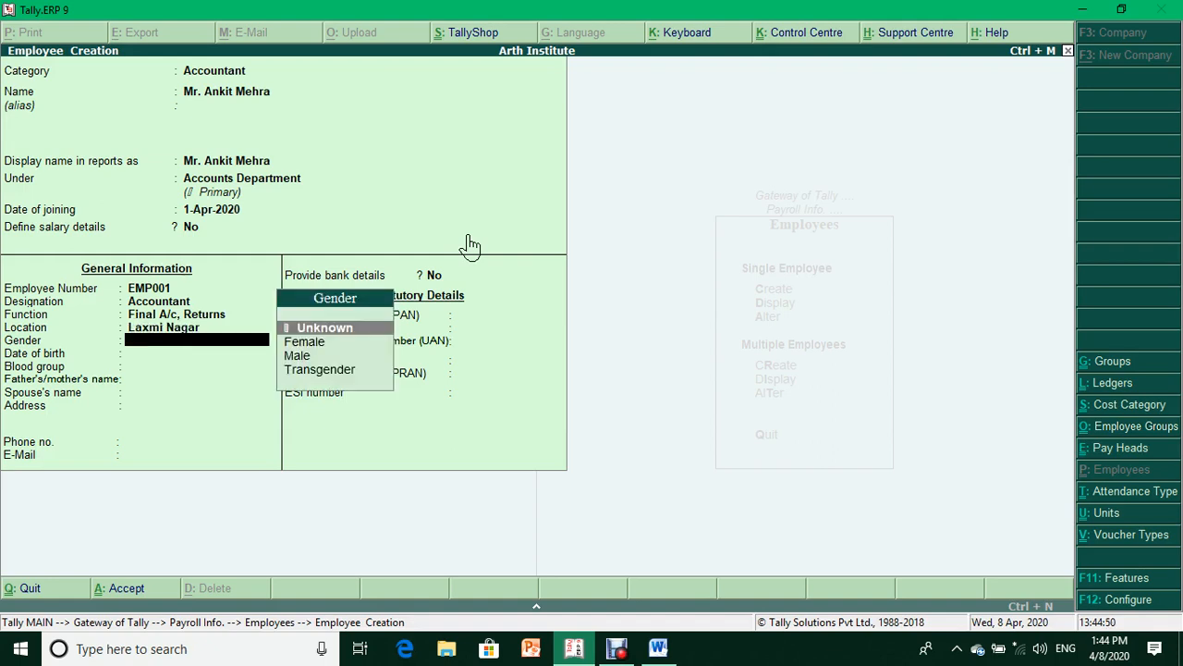
key(Down)
key(Down)
key(Return)
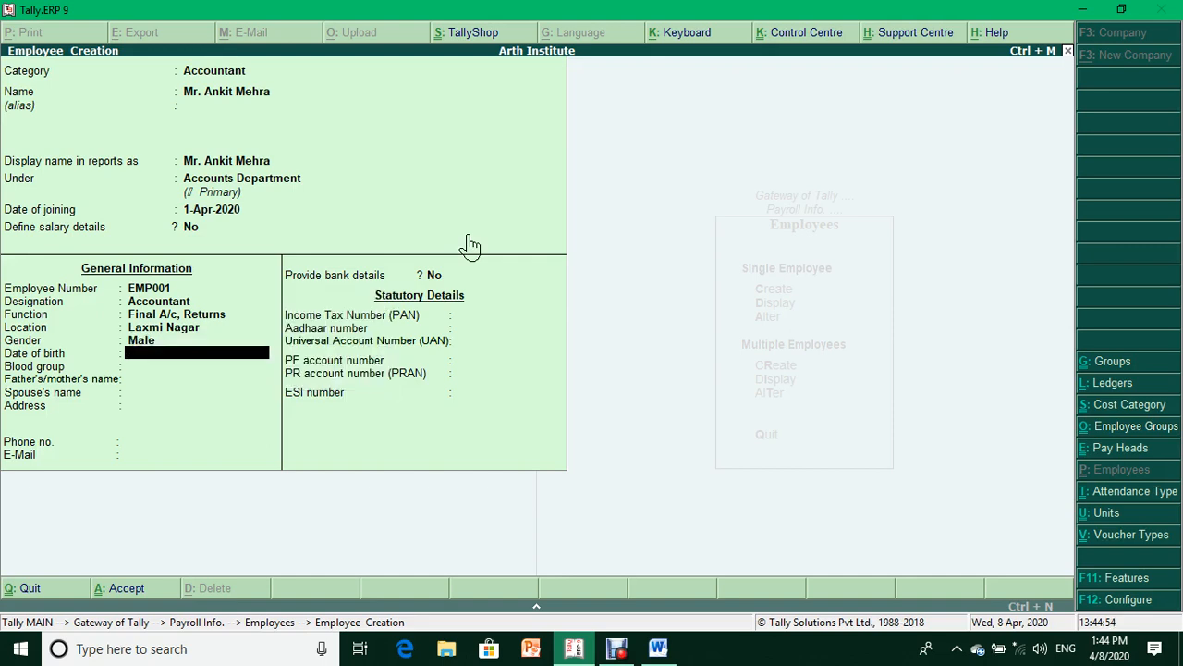
text(27)
key(BackSpace)
key(BackSpace)
text(1)
text(-7-)
text(19)
text(92)
key(Return)
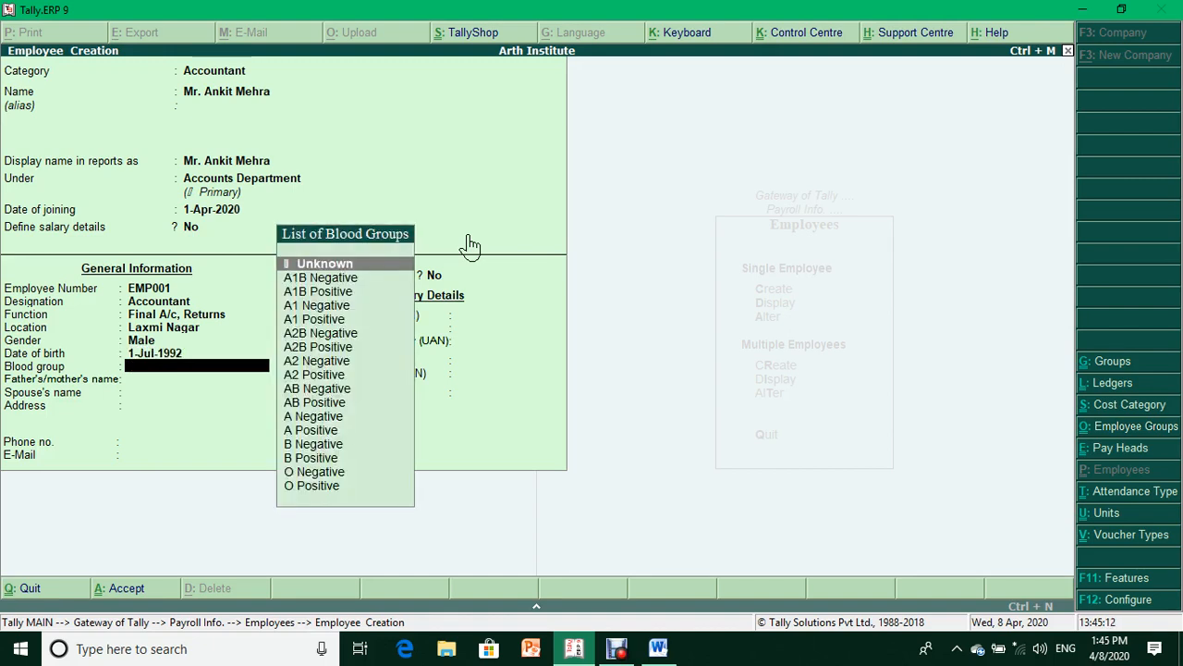
- Set blood group B Positive and enter the parent's and spouse's names
text(b)
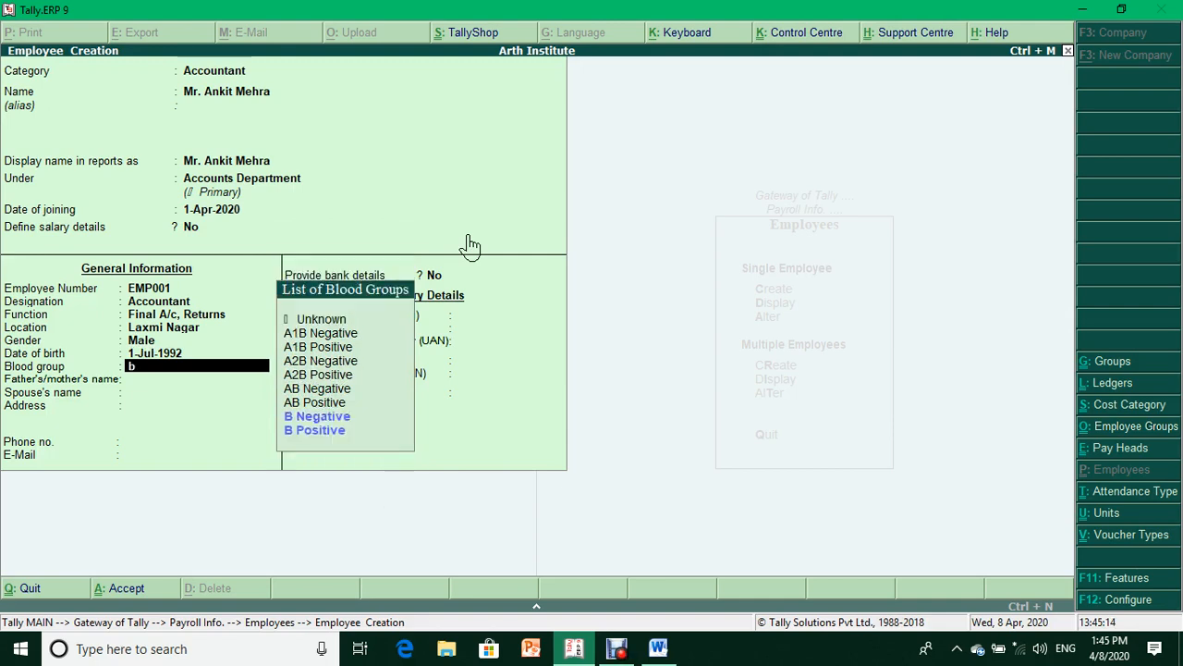
key(Down)
key(Return)
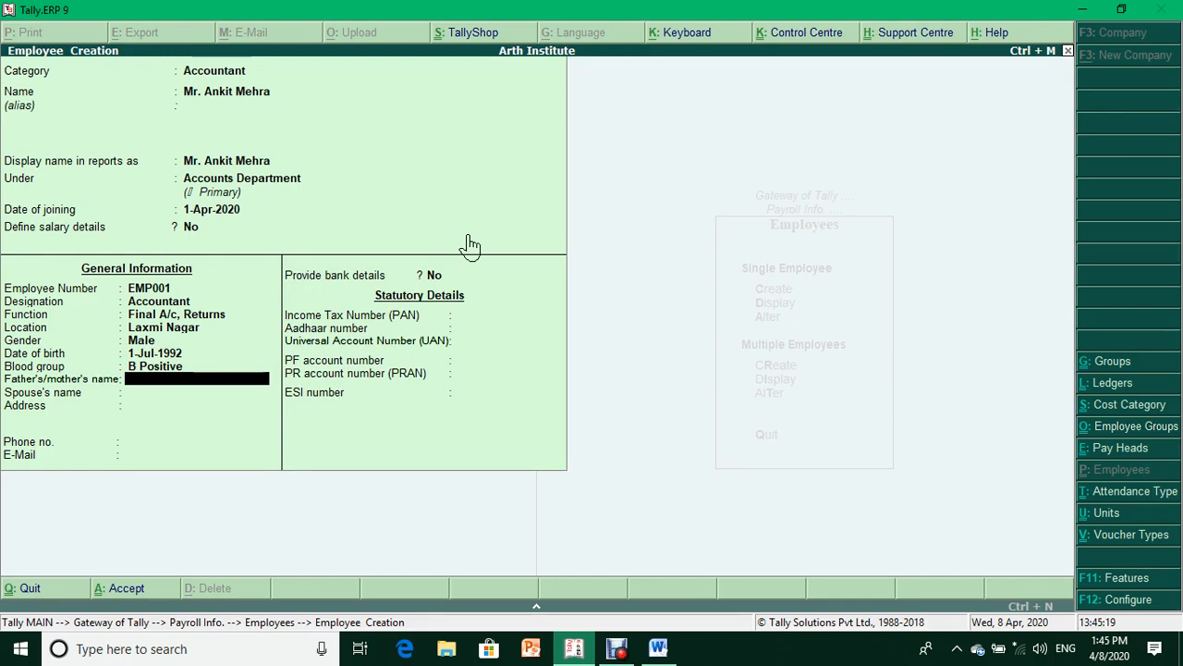
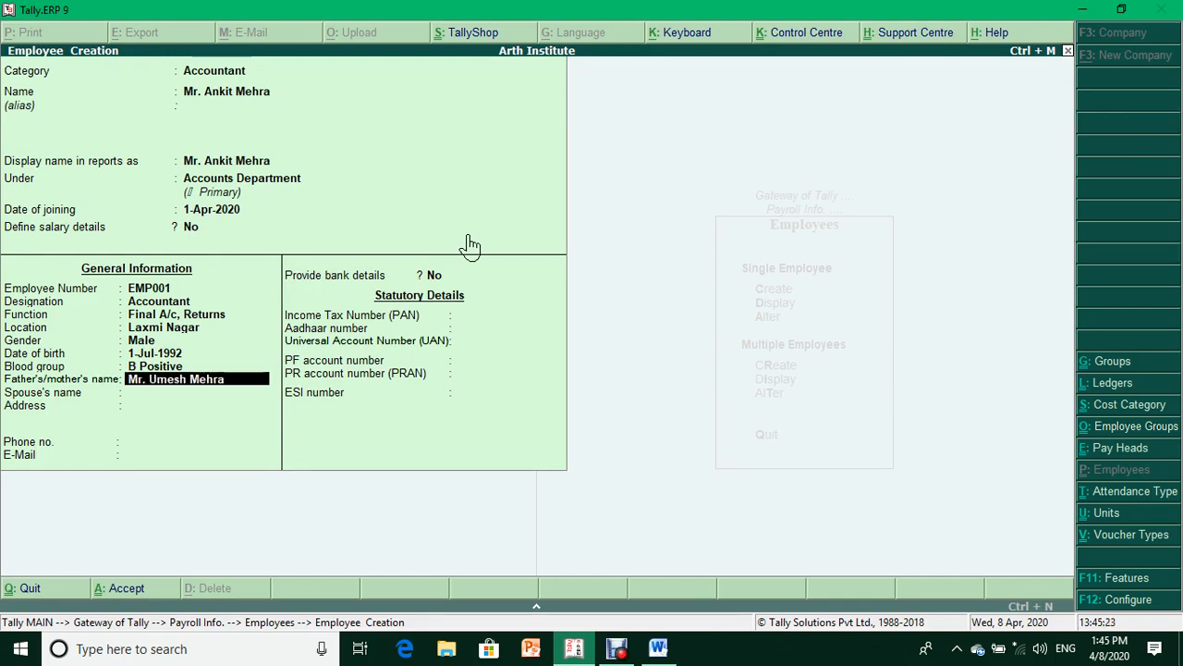
key(Return)
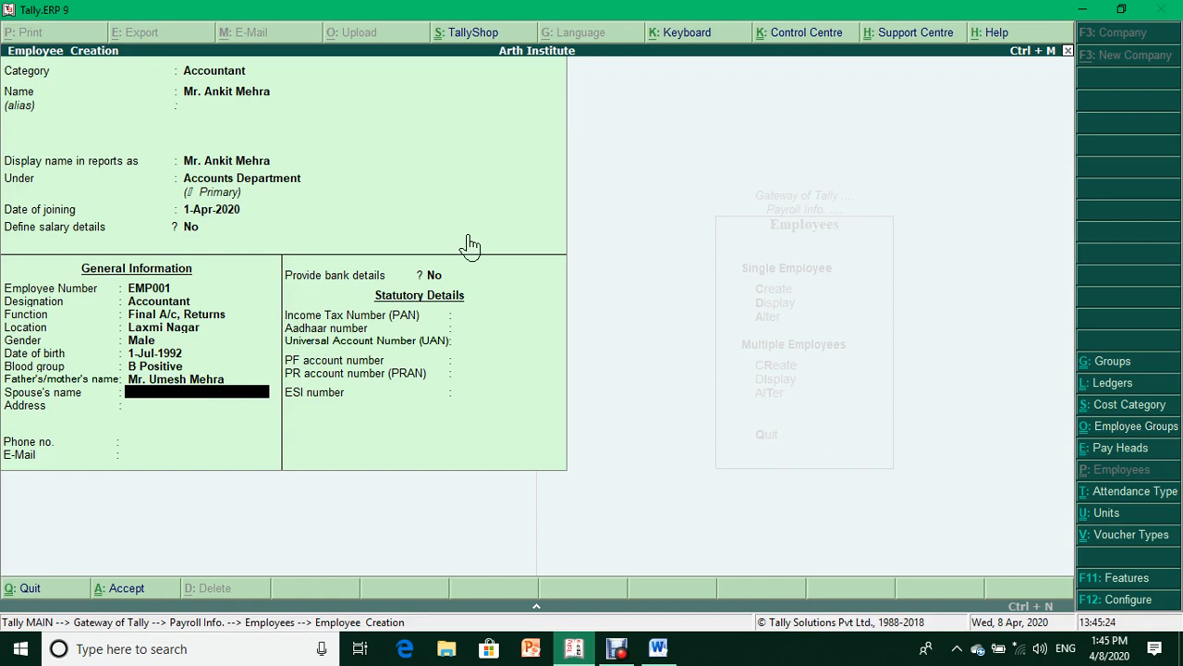
key(Return)
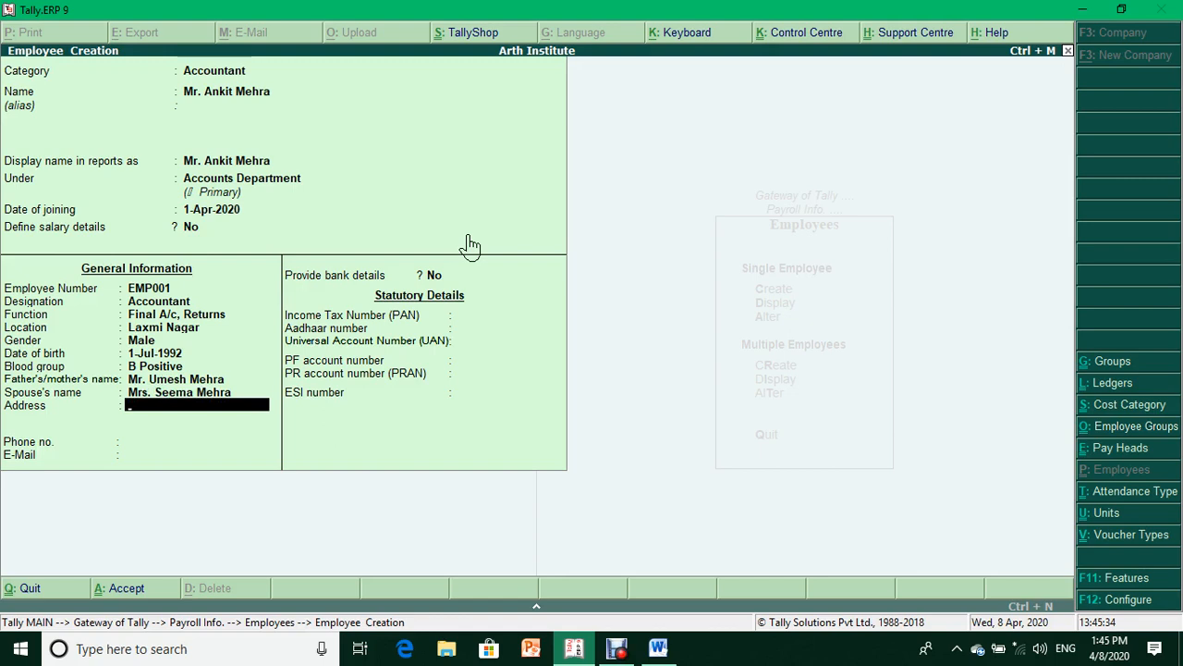
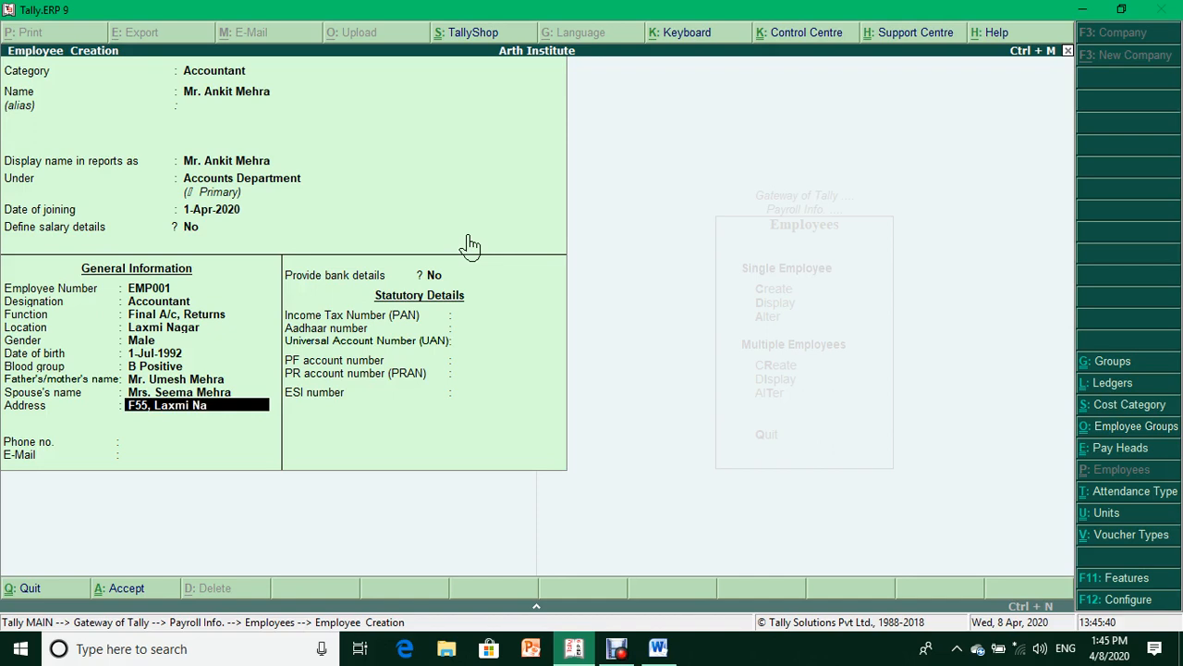
- Enter the employee's address, phone number and e-mail, and choose Yes for bank details
key(Return)
text(110092)
key(Return)
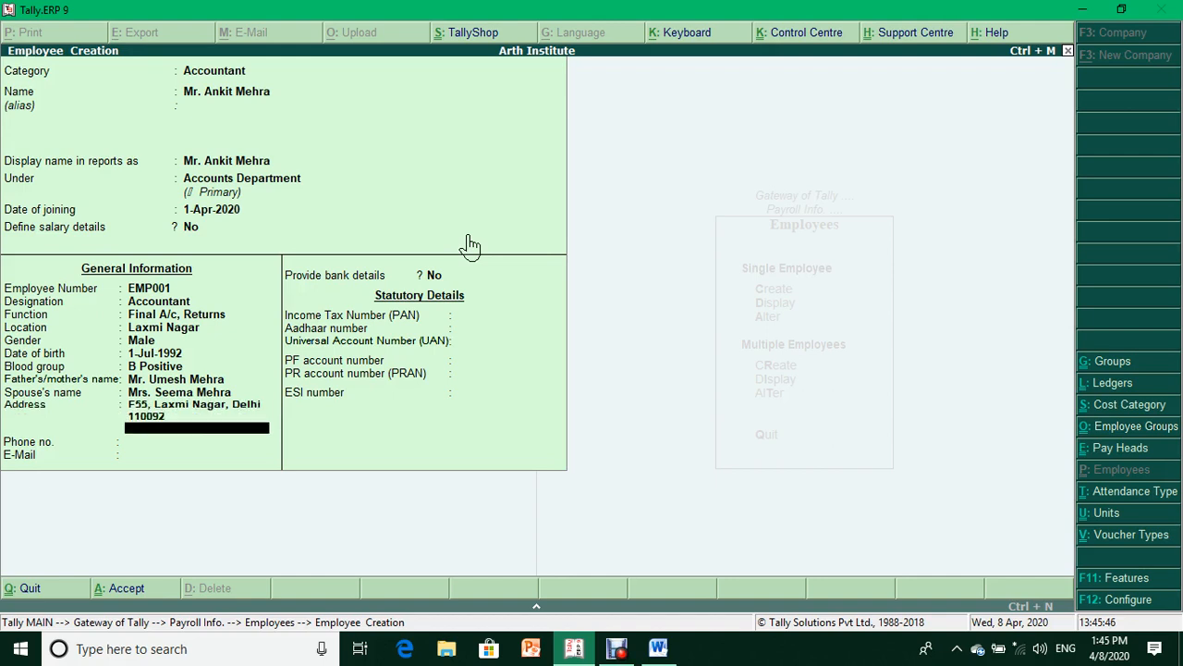
key(Return)
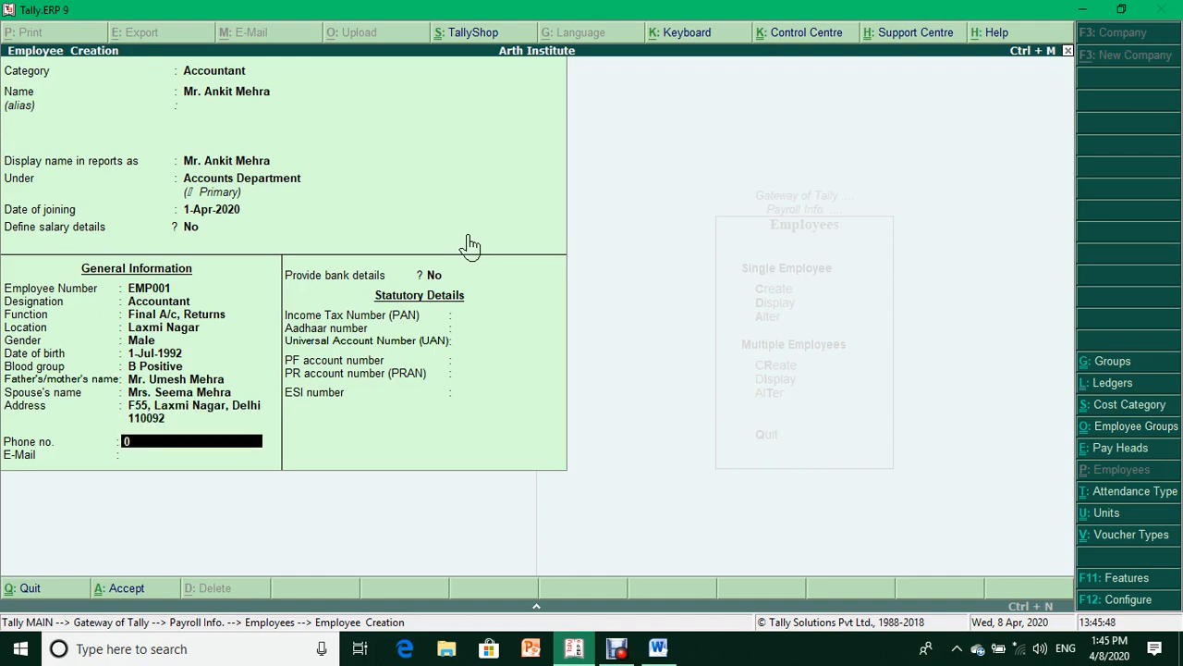
key(Return)
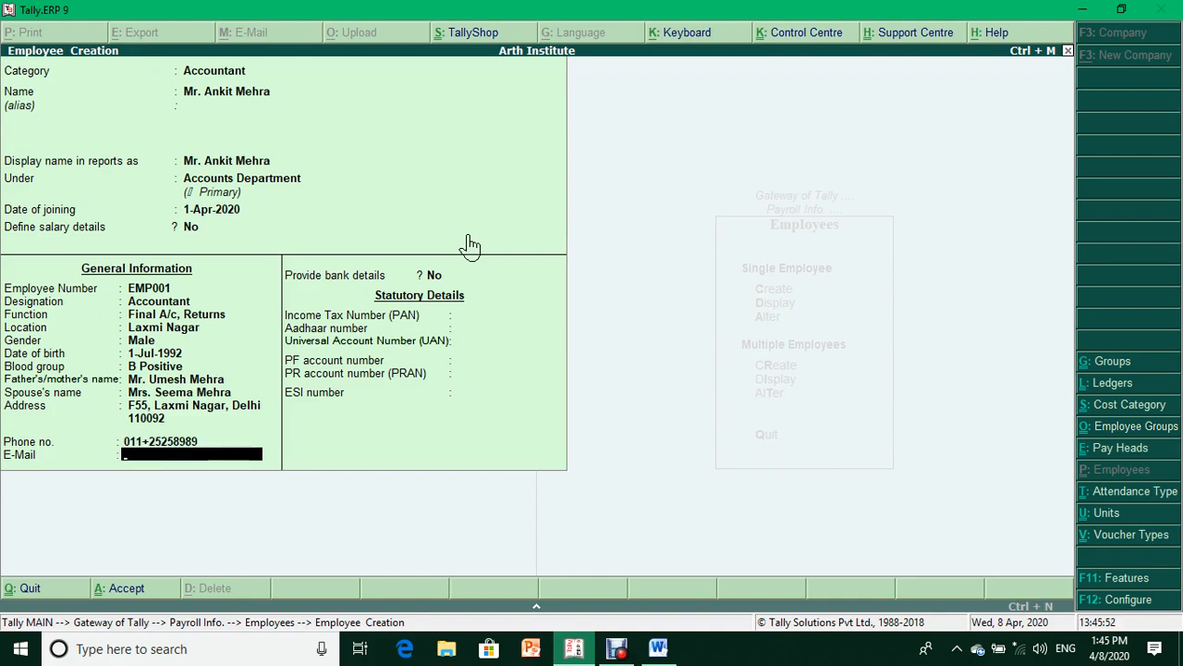
key(Return)
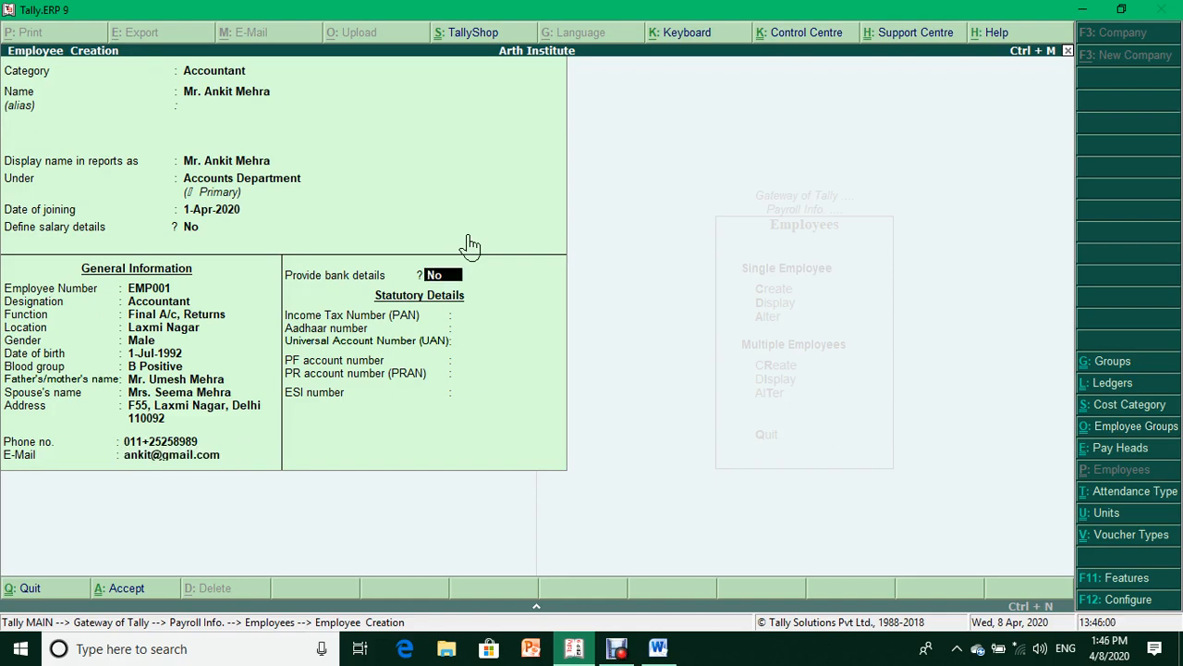
text(yes)
key(Return)
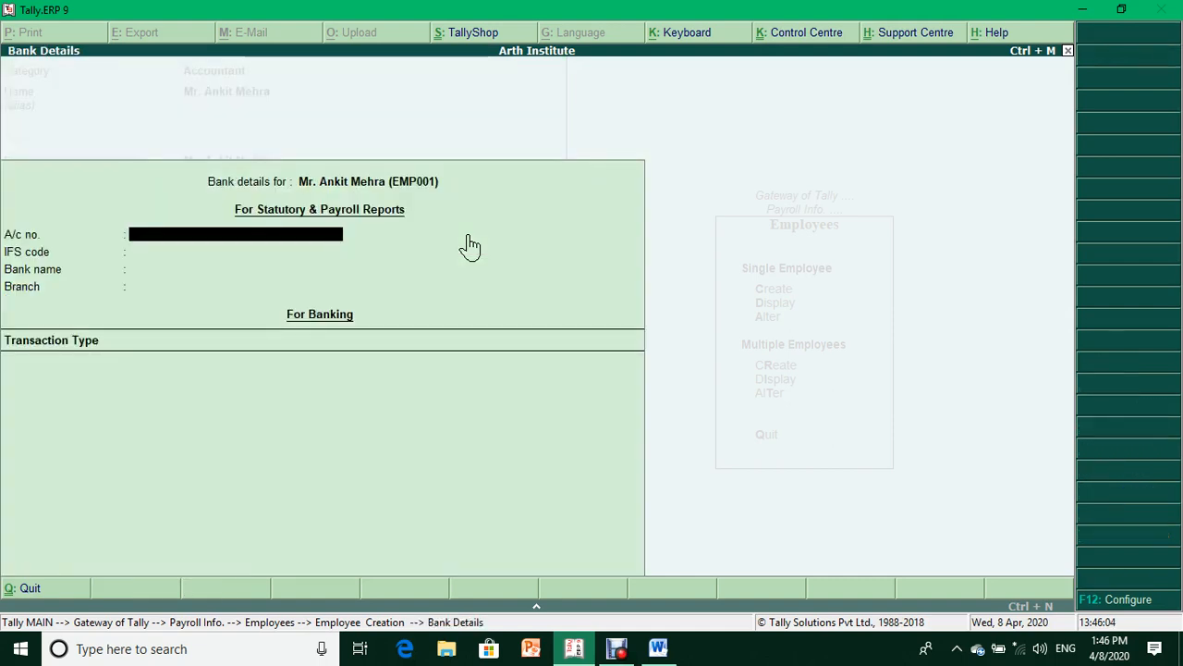
- Enter the employee's bank account number and IFS code
click(471, 235)
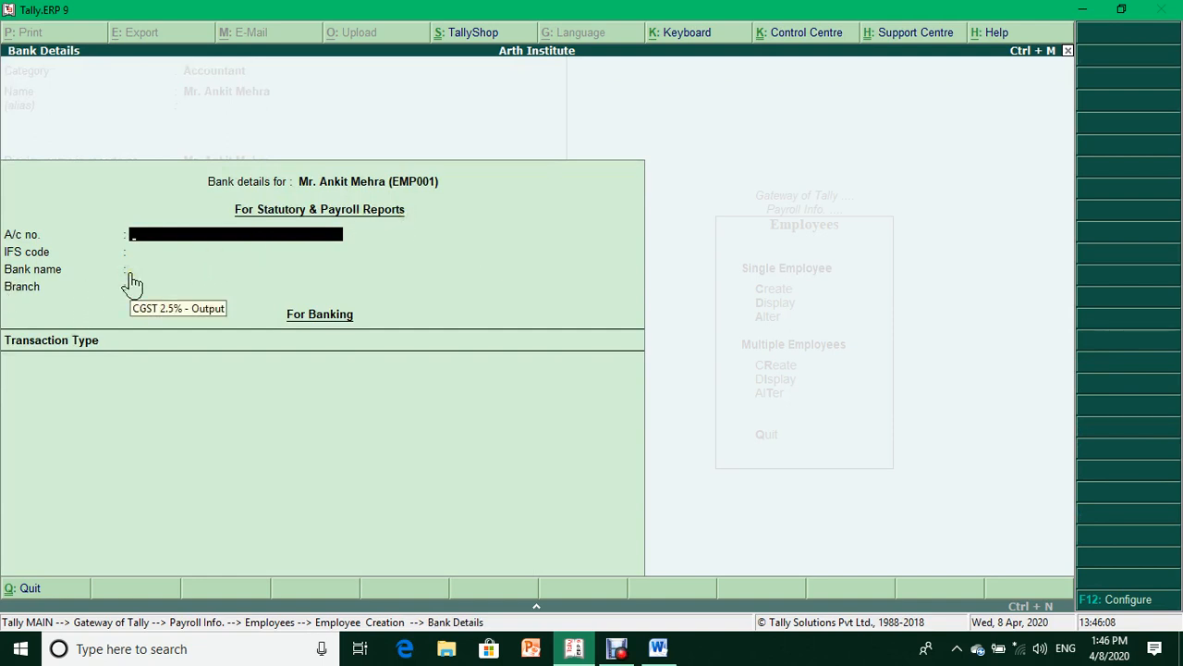
text(123456789)
key(Return)
text(SBI)
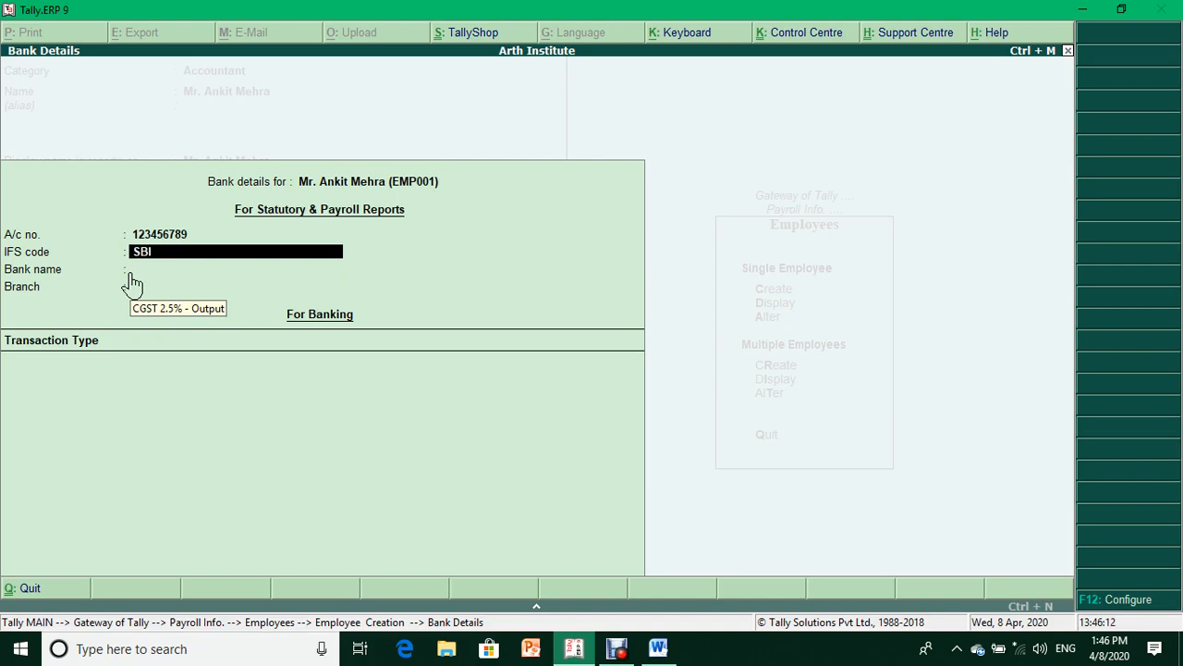
text(N0123456)
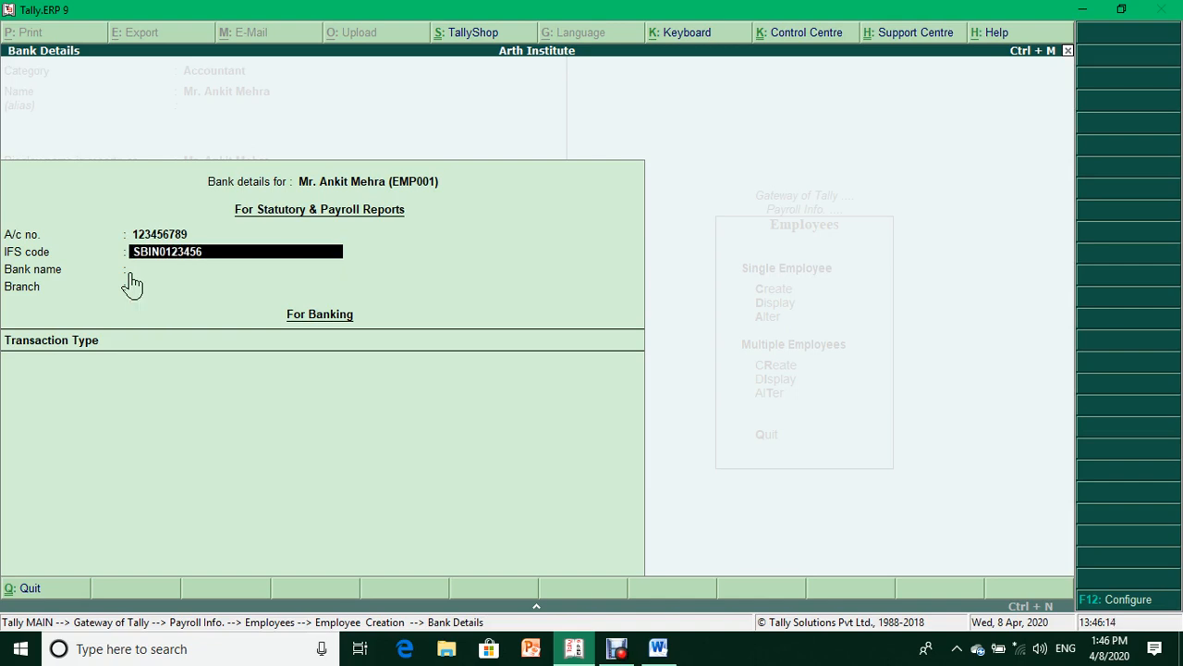
key(Return)
- Specify bank name SBI Bank A/c, the branch, and Cheque transactions crossed A/c Payee
key(Escape)
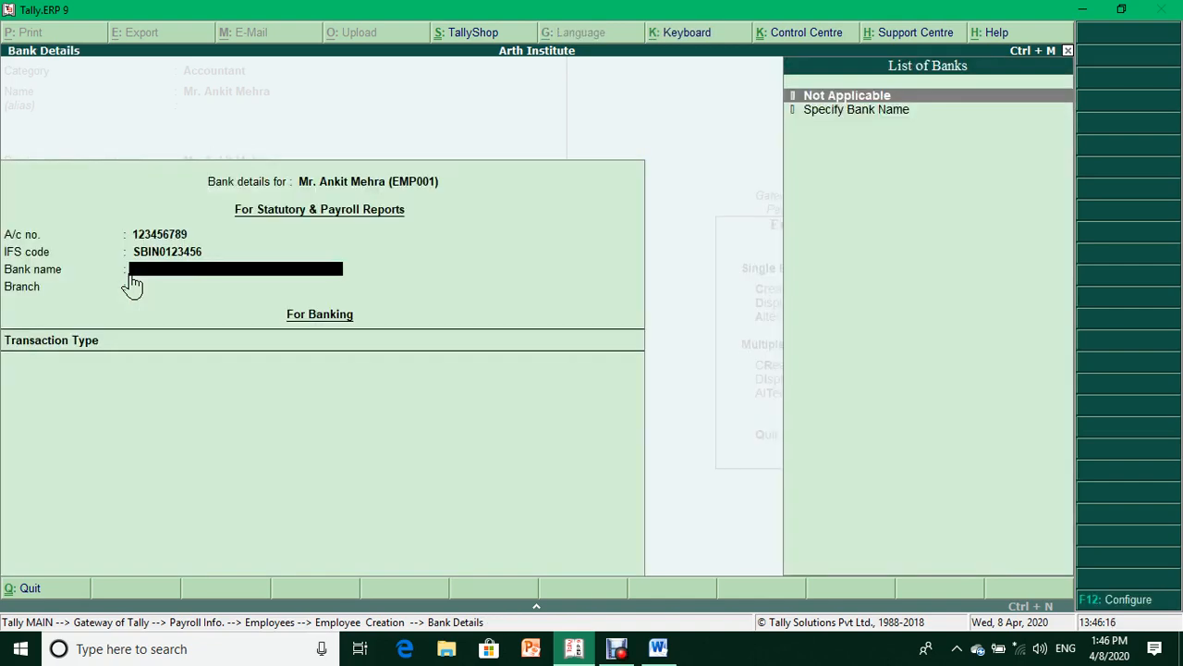
key(Down)
key(Return)
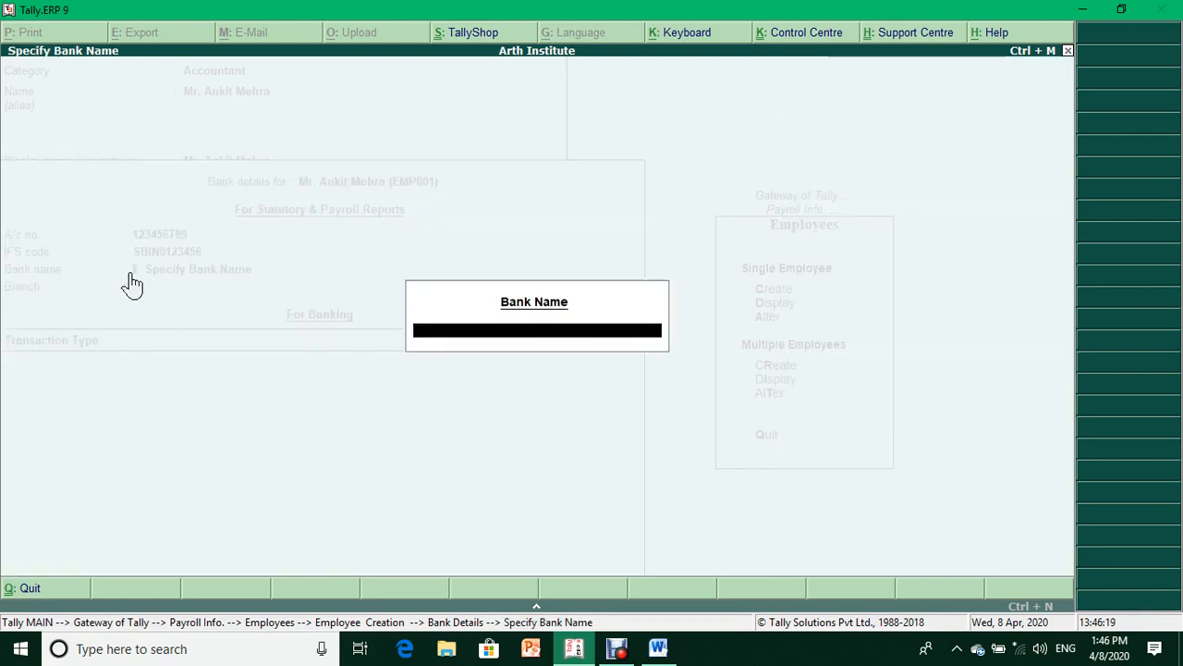
text(SBI Bank A/c)
key(Return)
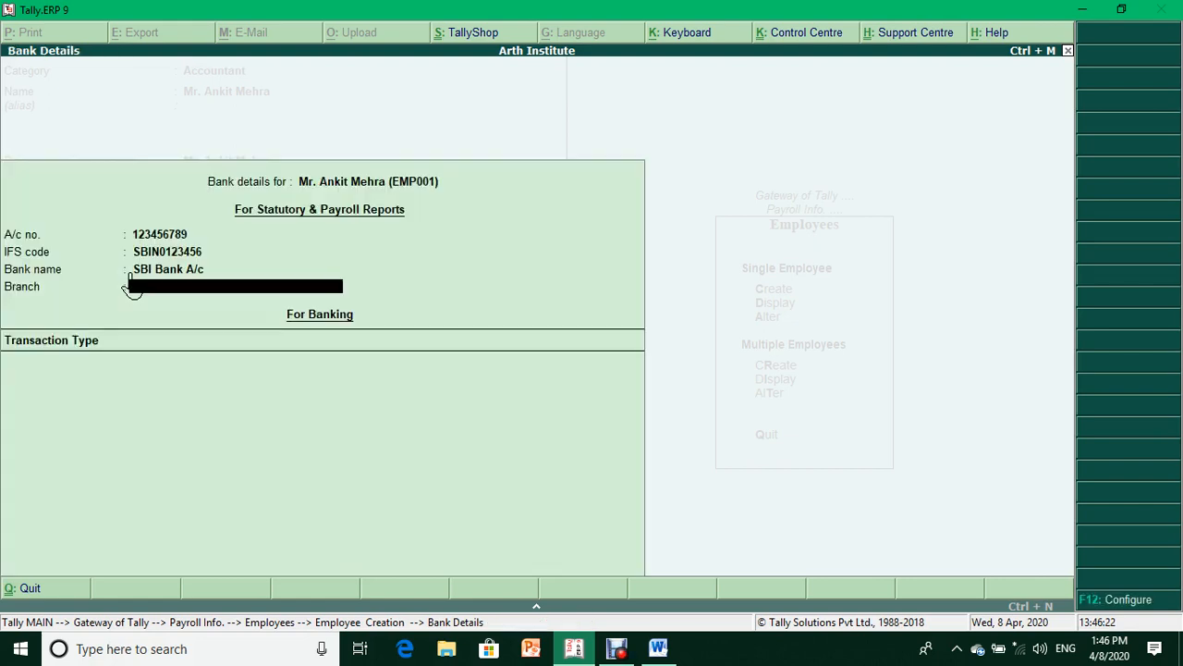
text(Laxmi Nagar)
key(Return)
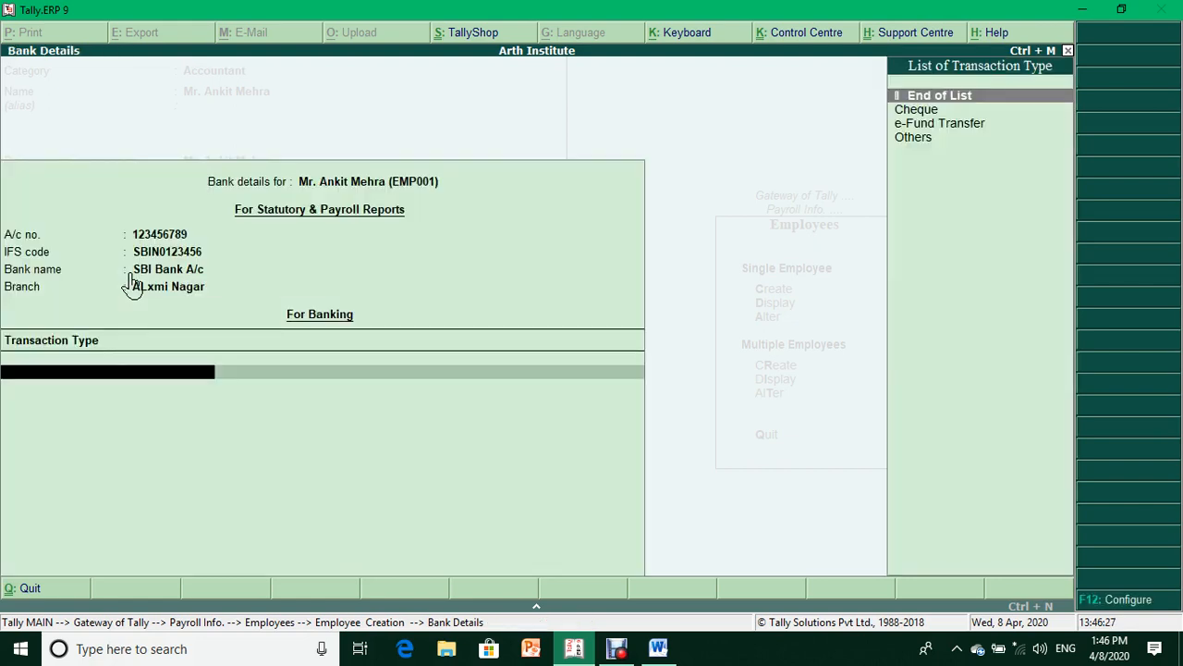
key(Down)
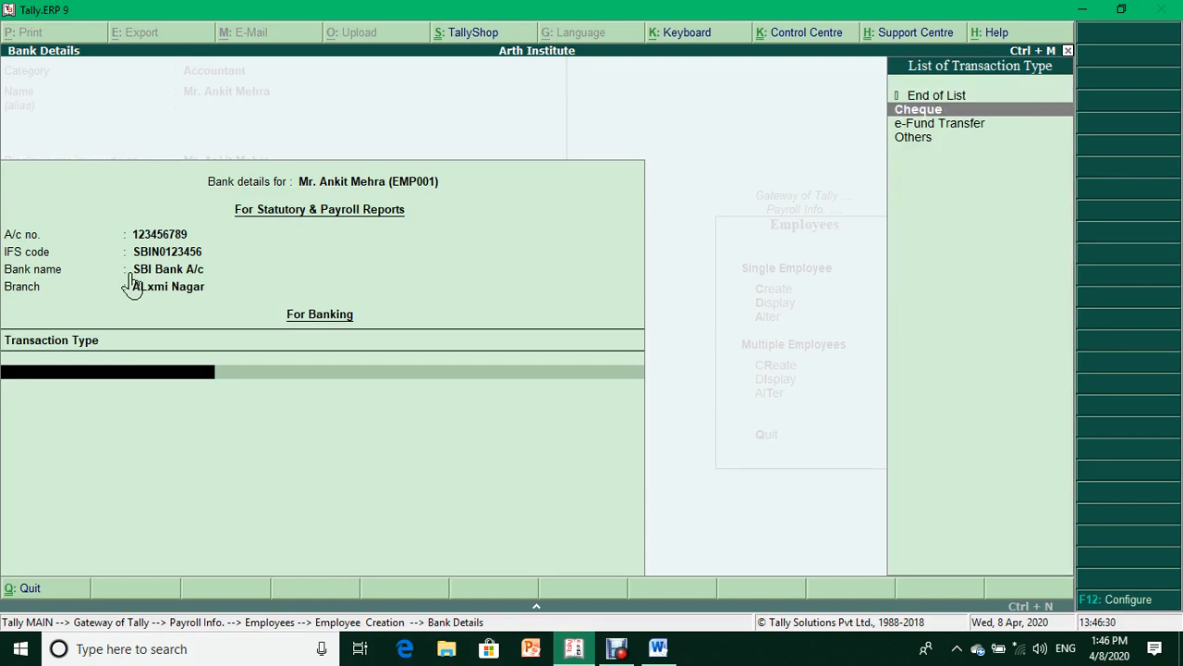
key(Return)
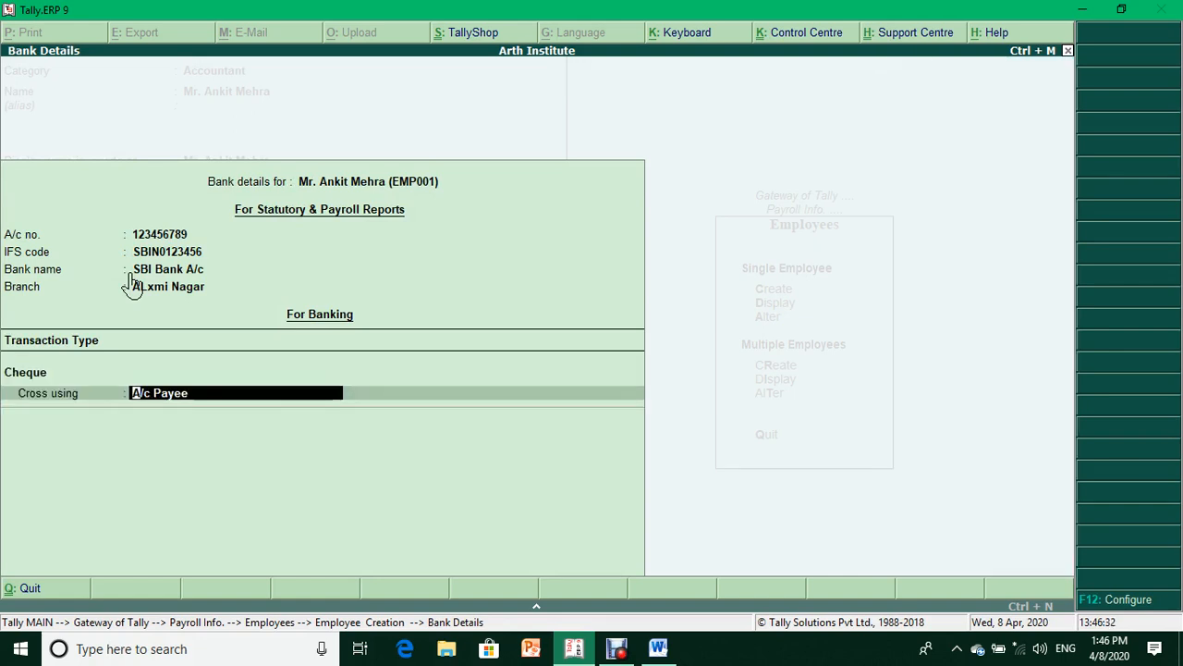
key(Return)
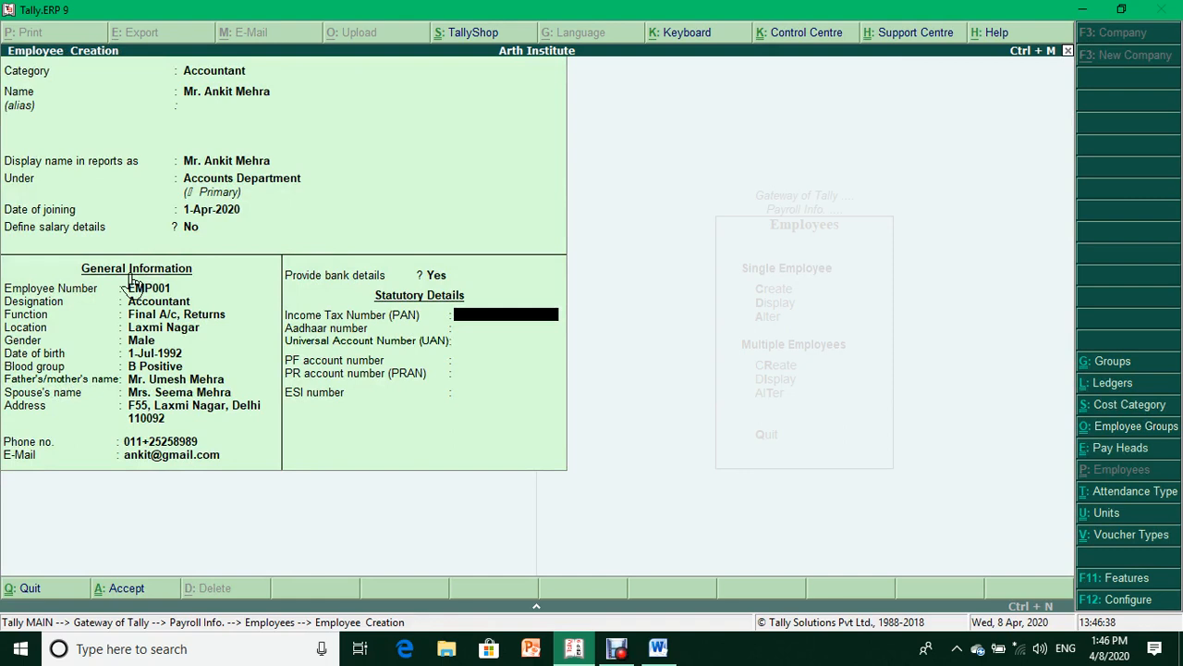
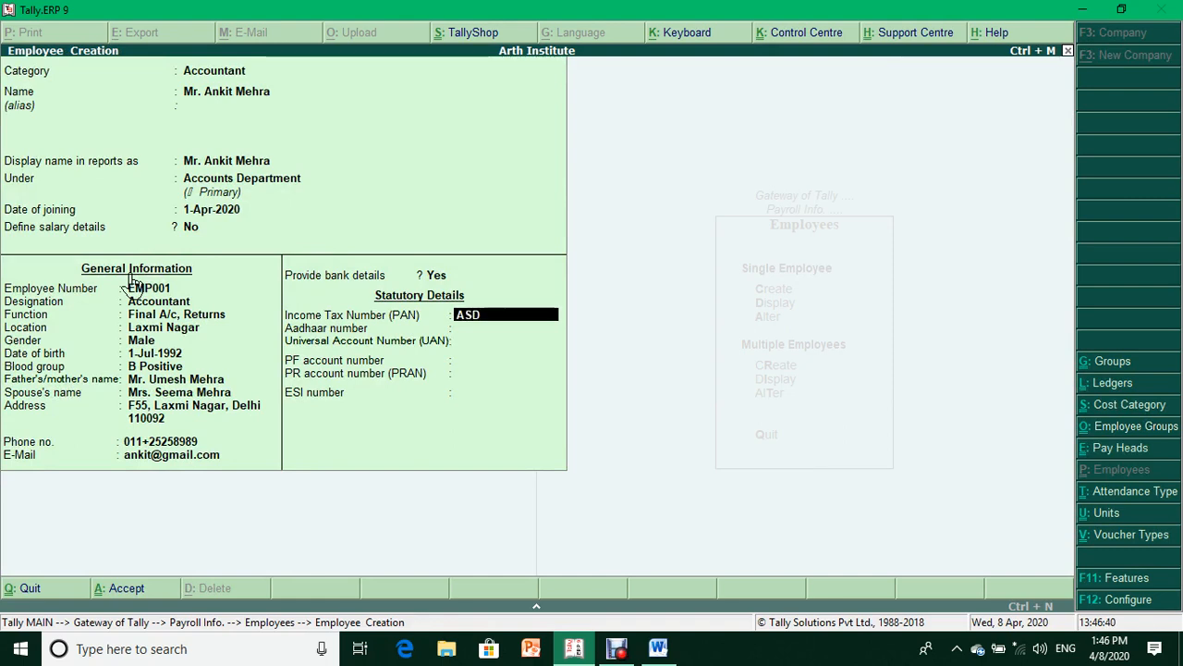
- Enter the employee's PAN, Aadhaar and UAN numbers
key(Return)
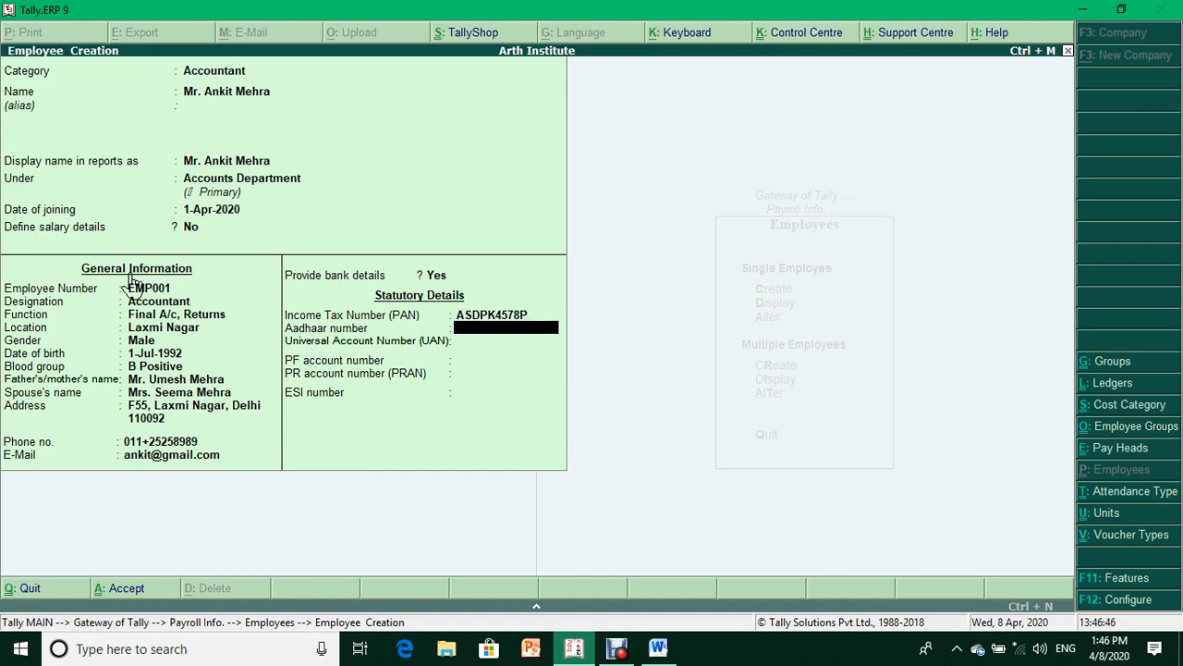
key(Return)
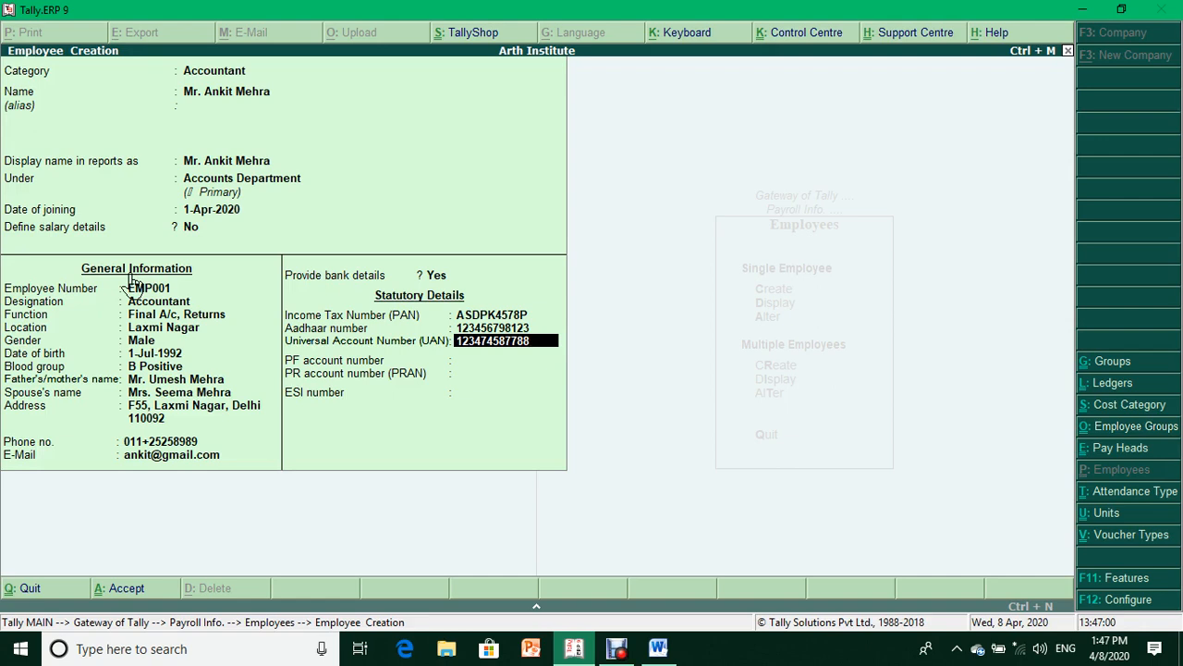
key(Return)
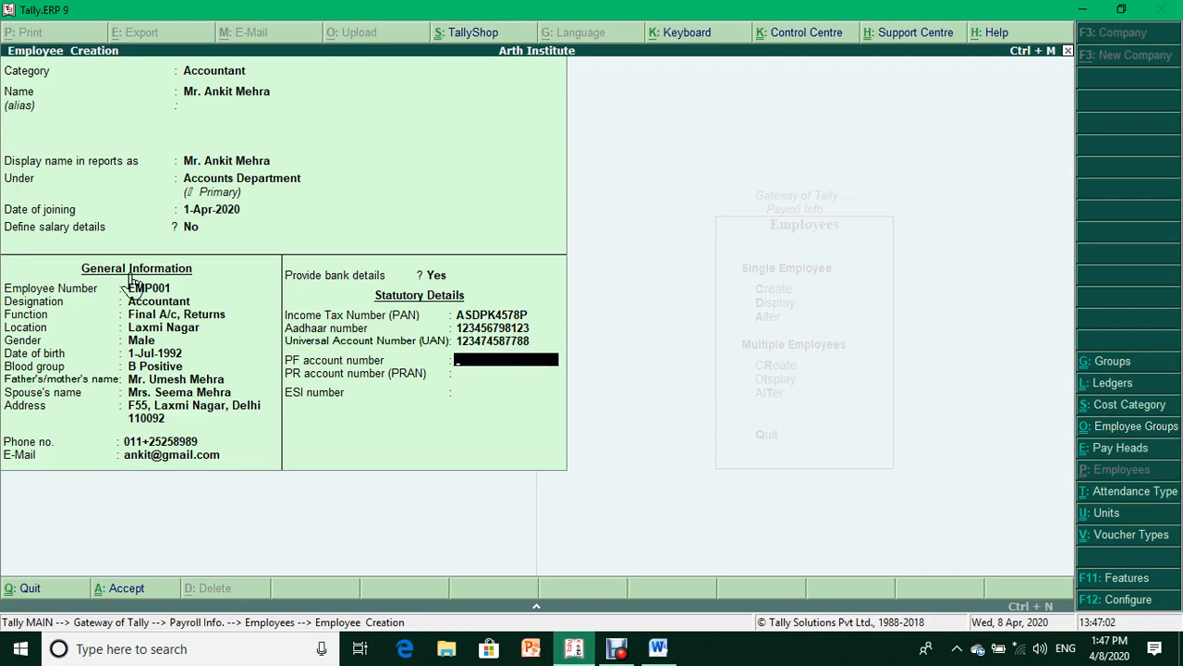
- Enter the PF account and ESI numbers, skipping PRAN, and finish the employee record
text(D)
key(BackSpace)
key(BackSpace)
text(>1254)
key(BackSpace)
key(BackSpace)
key(BackSpace)
text(/1254/45)
key(Return)
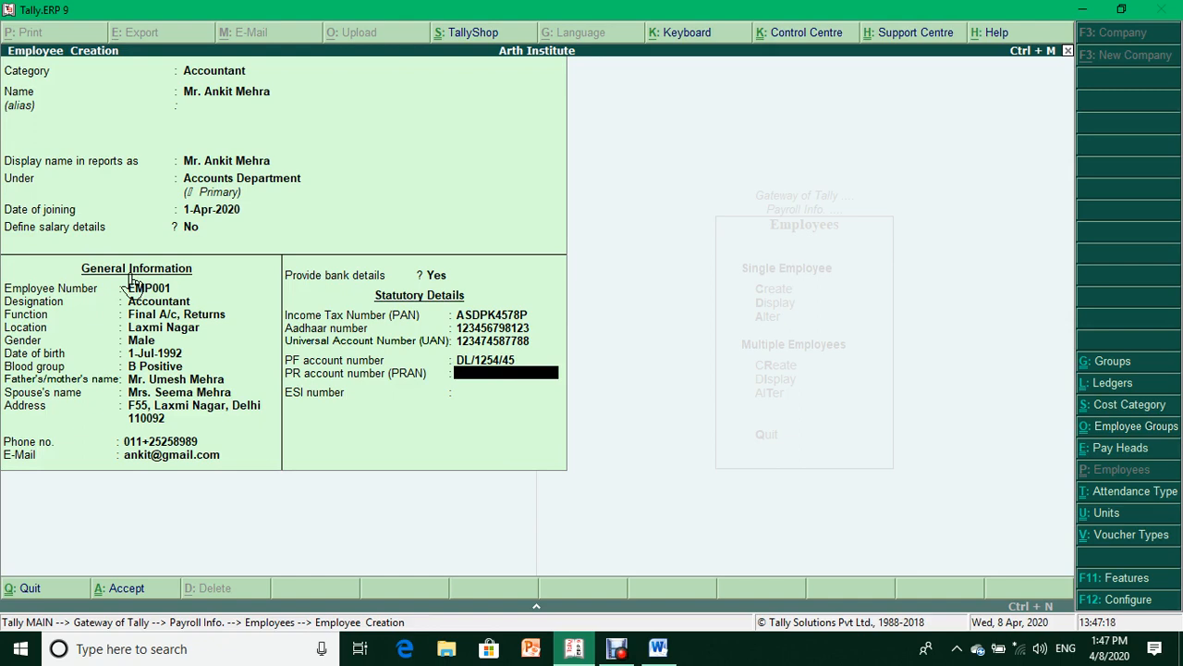
key(Return)
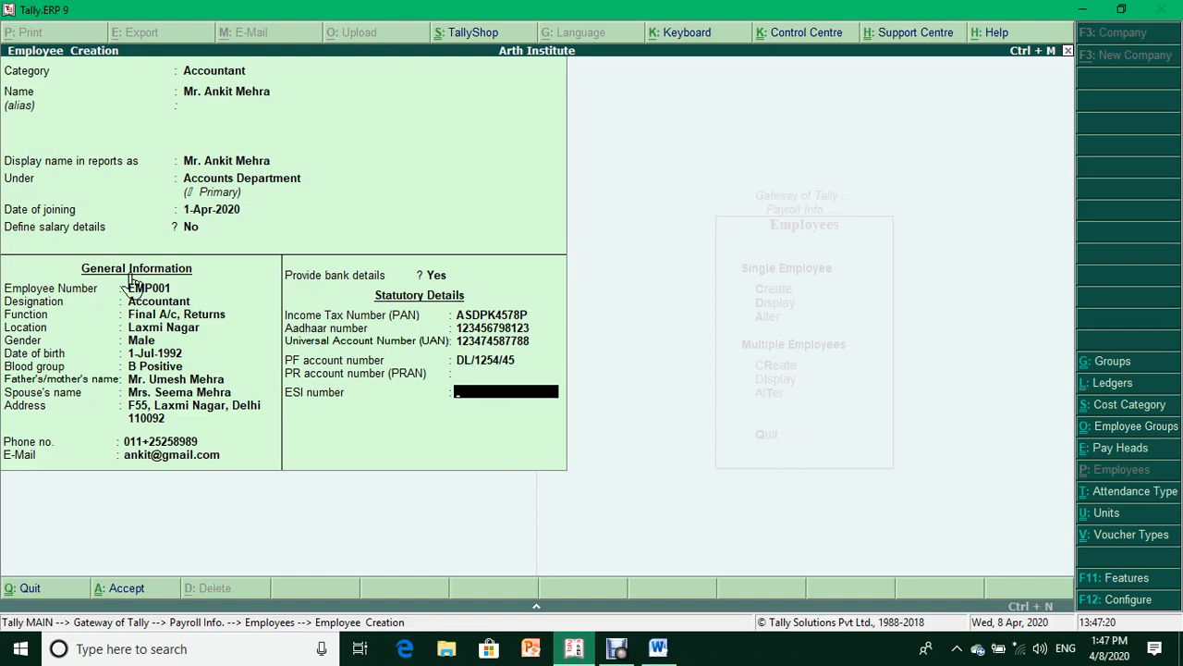
key(Return)
key(Return)
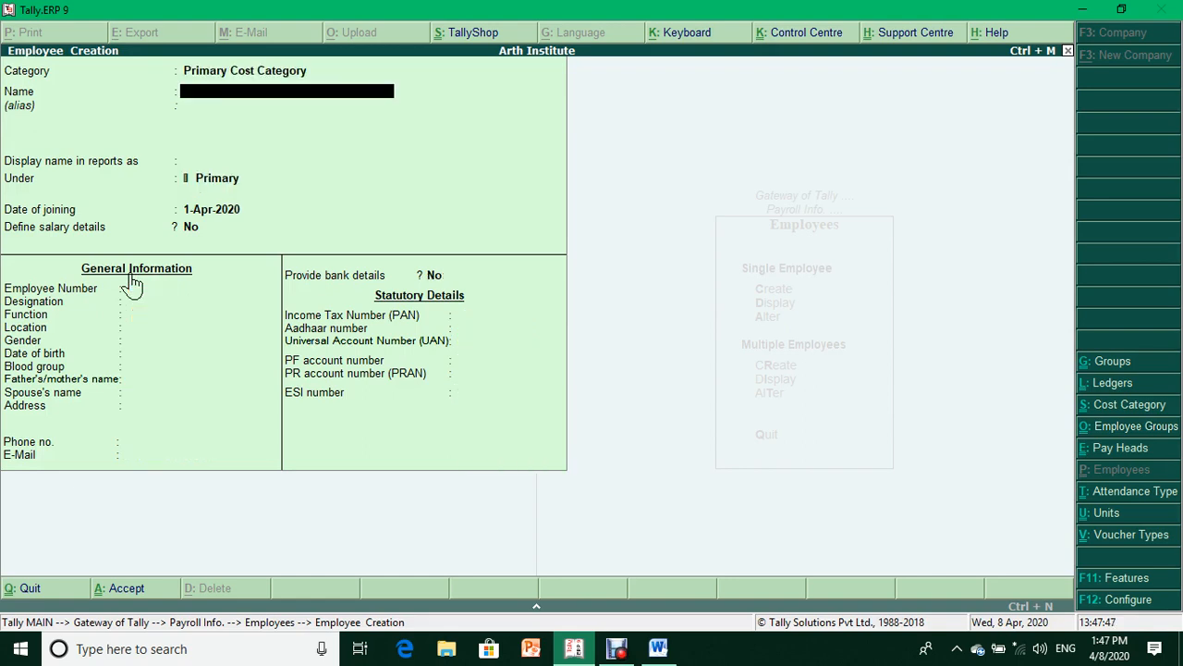
- Close the employee form, return to Payroll Info and review the existing work units
key(Escape)
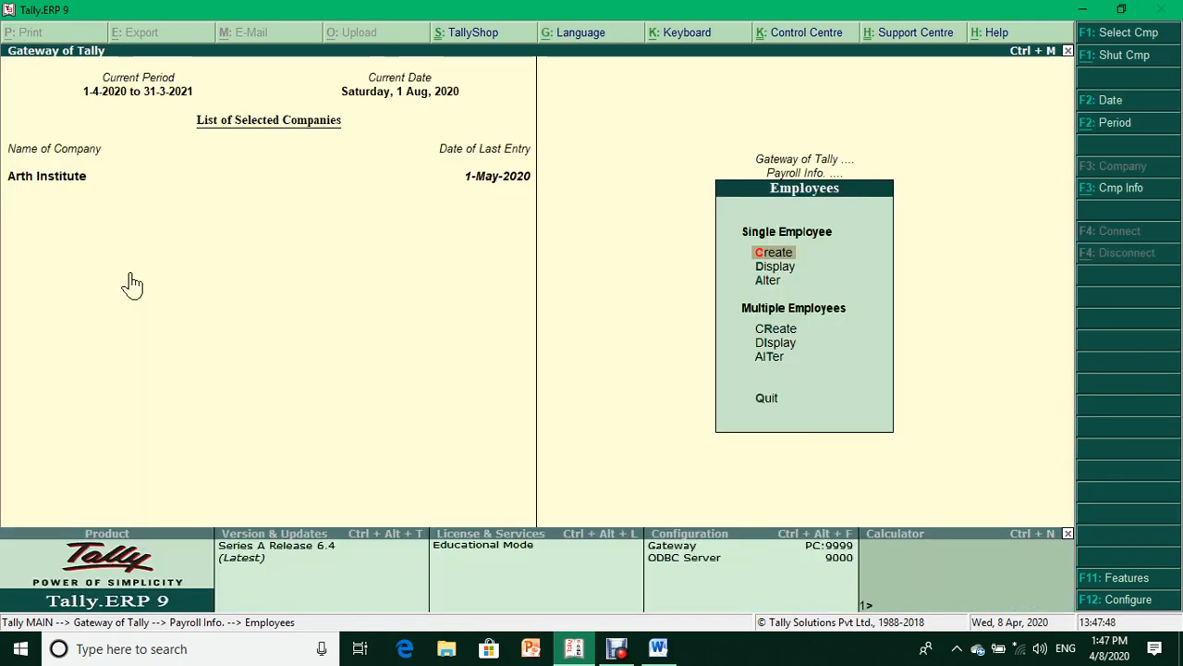
key(Escape)
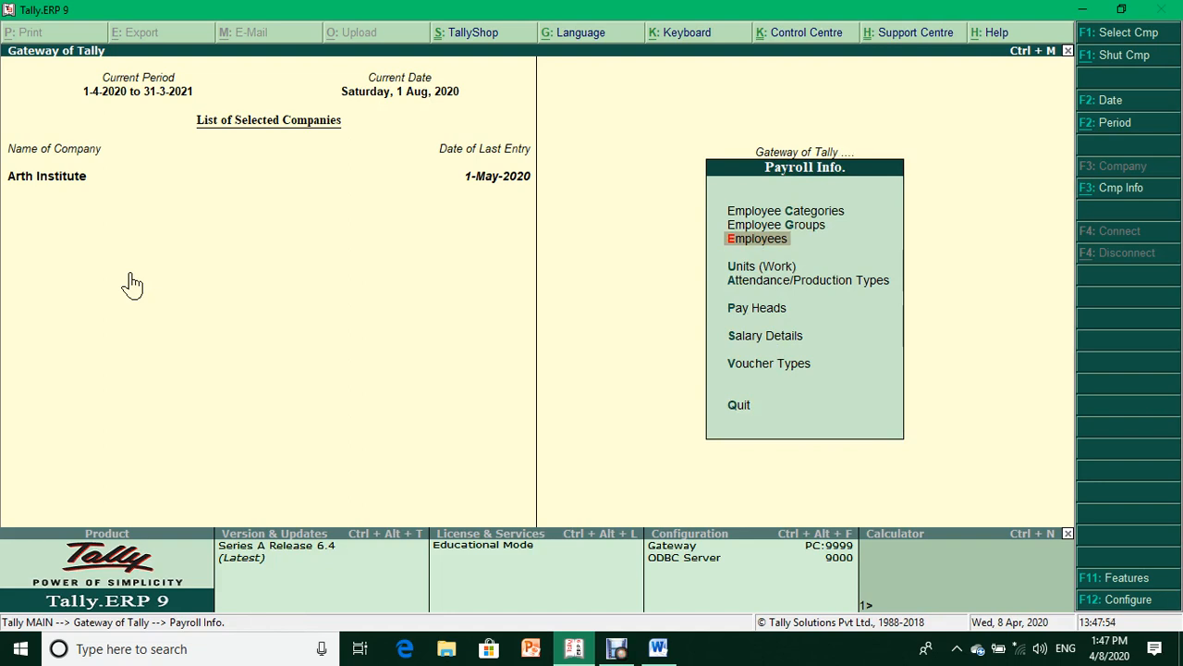
key(Down)
key(Down)
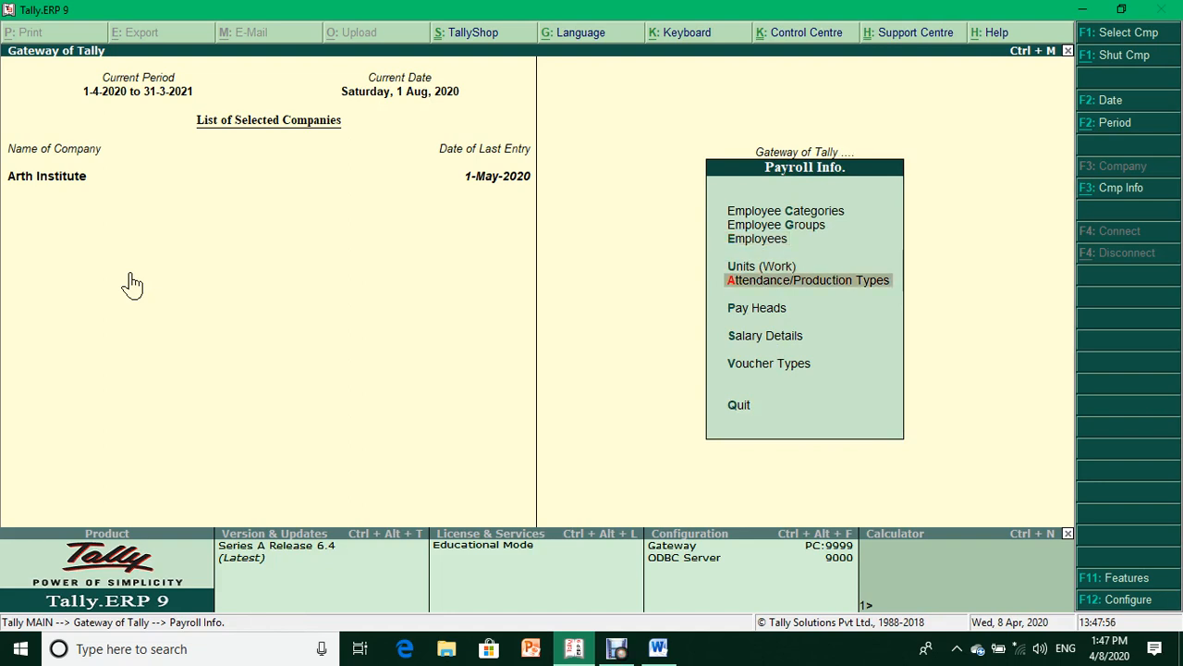
key(Up)
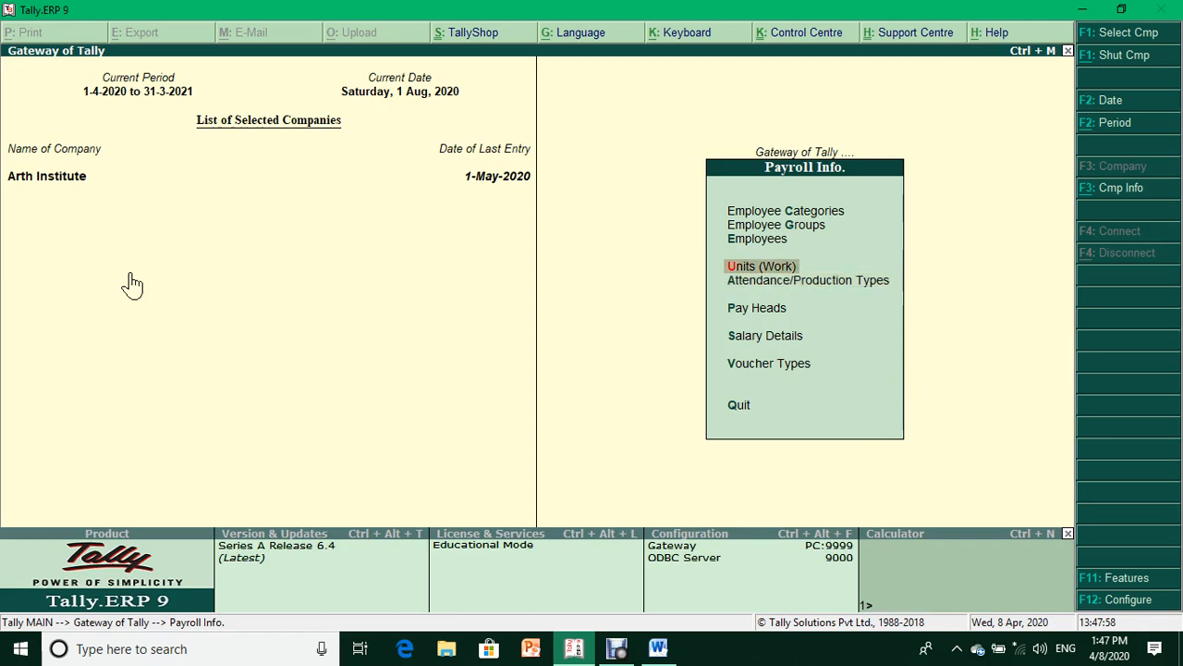
key(Return)
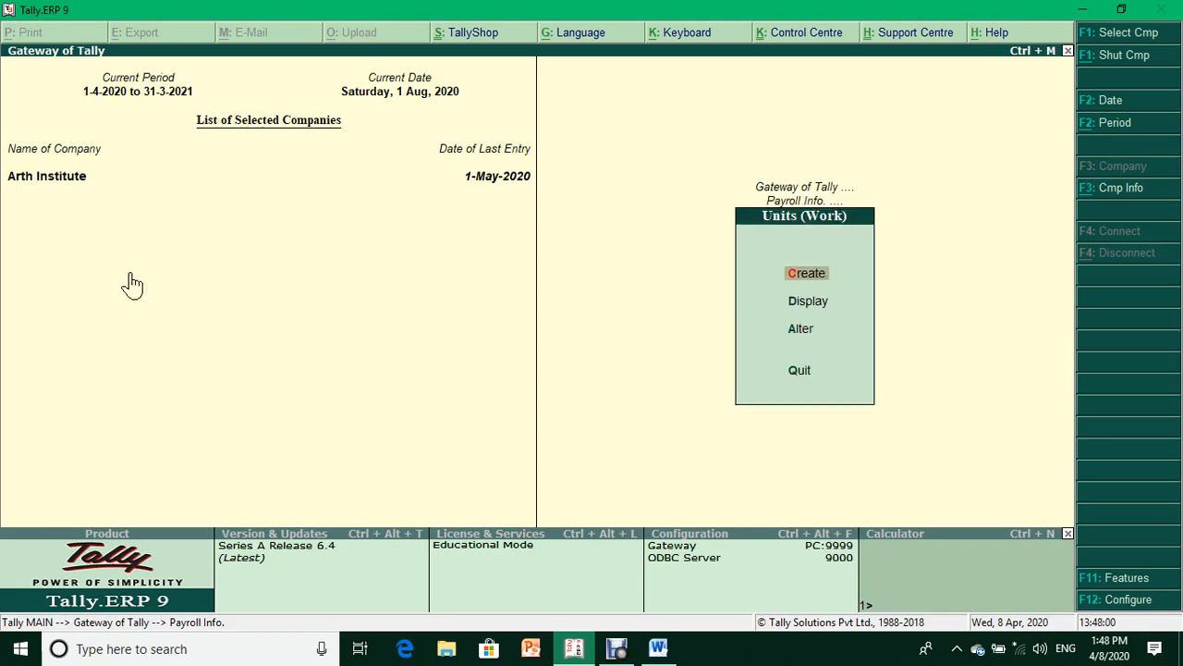
key(Down)
key(Return)
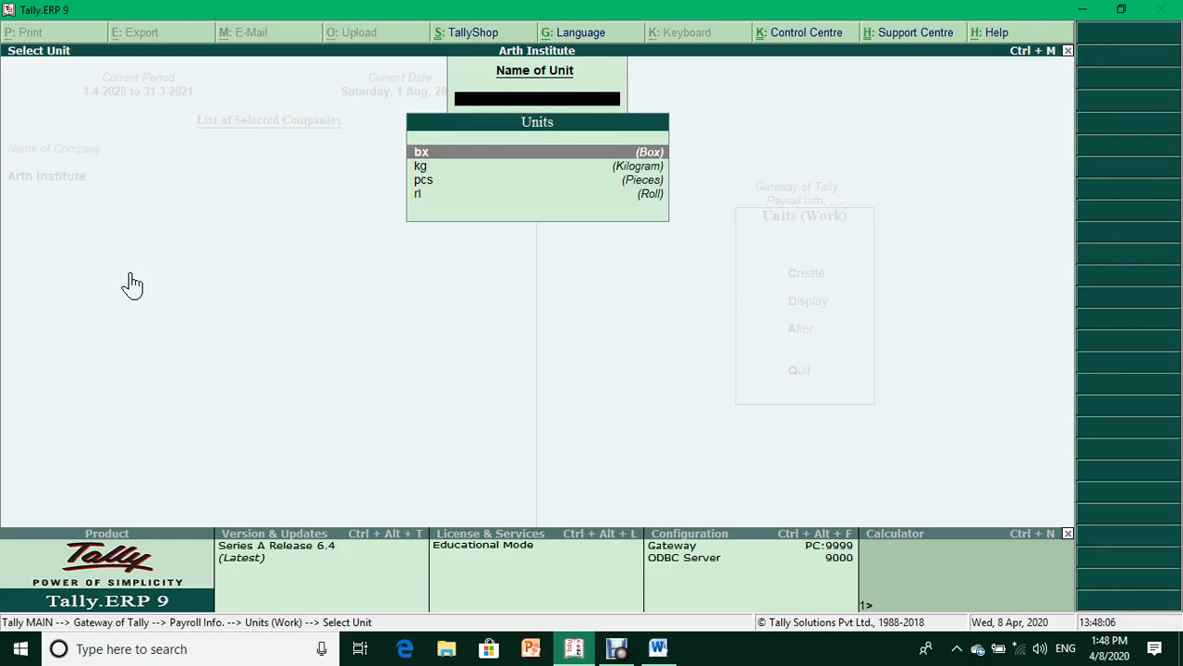
key(Escape)
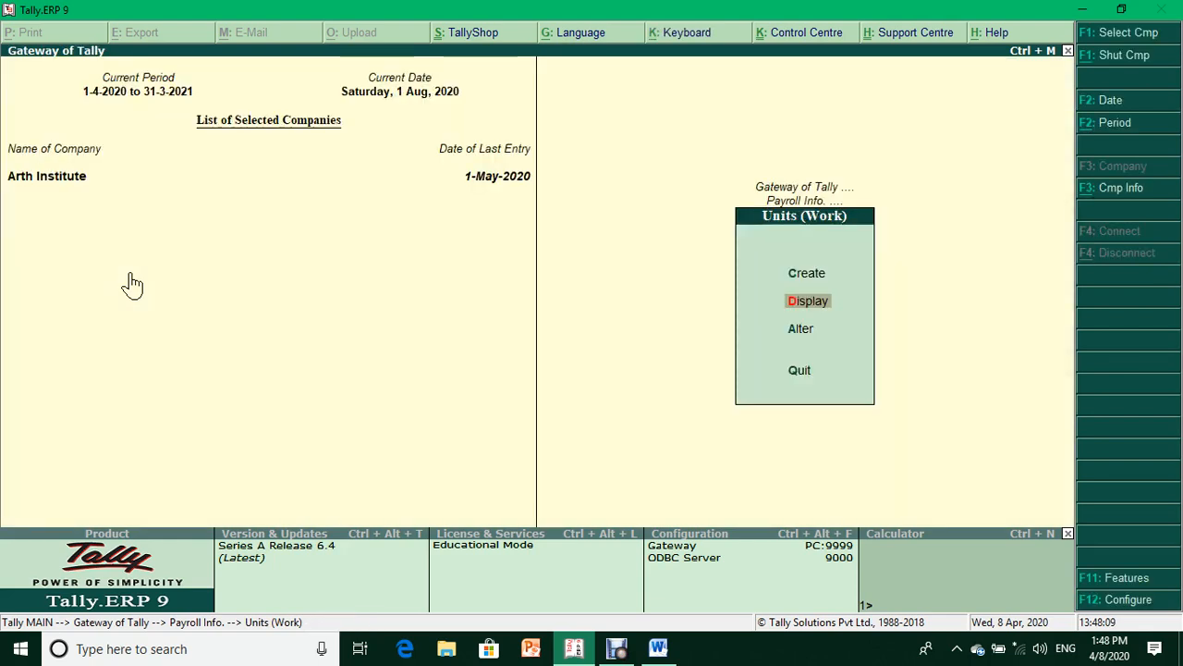
- Create a simple work unit 'hr' with formal name Hour, then go to Attendance/Production Types
key(Up)
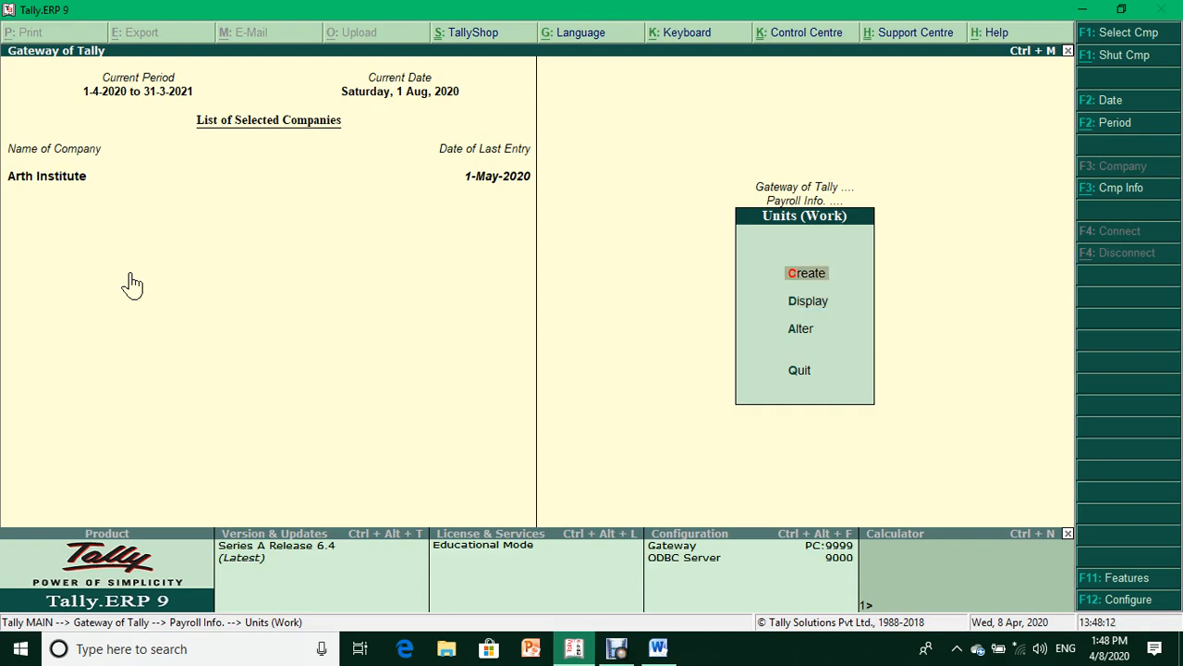
key(Return)
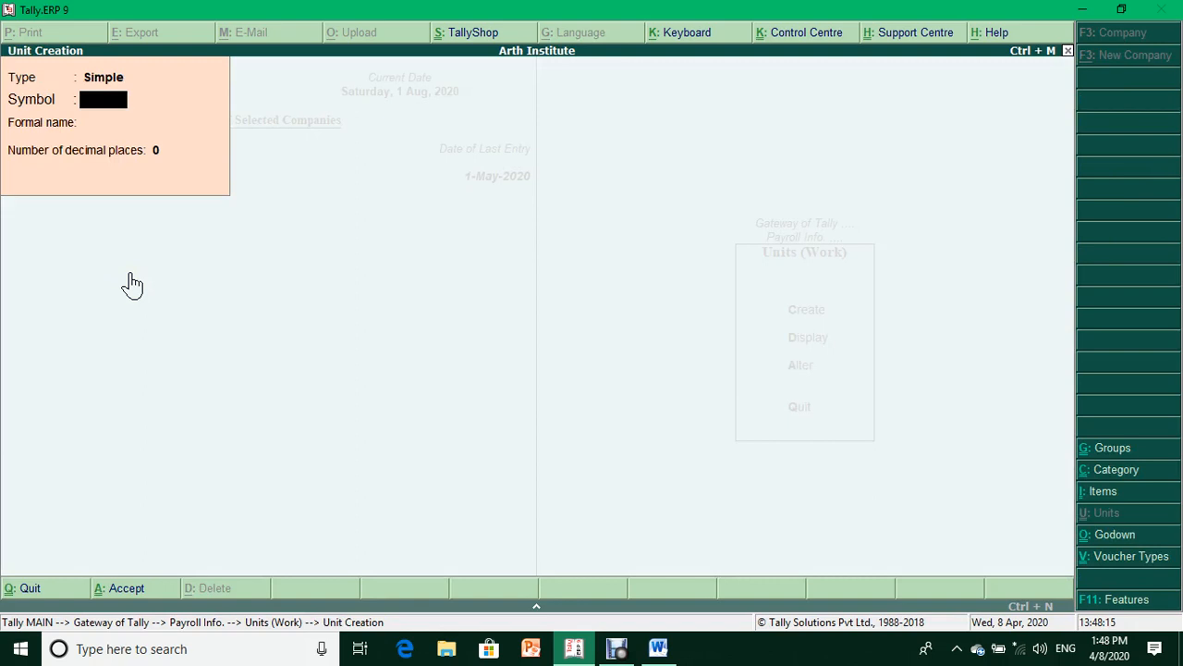
text(hr)
key(Return)
text(Hour)
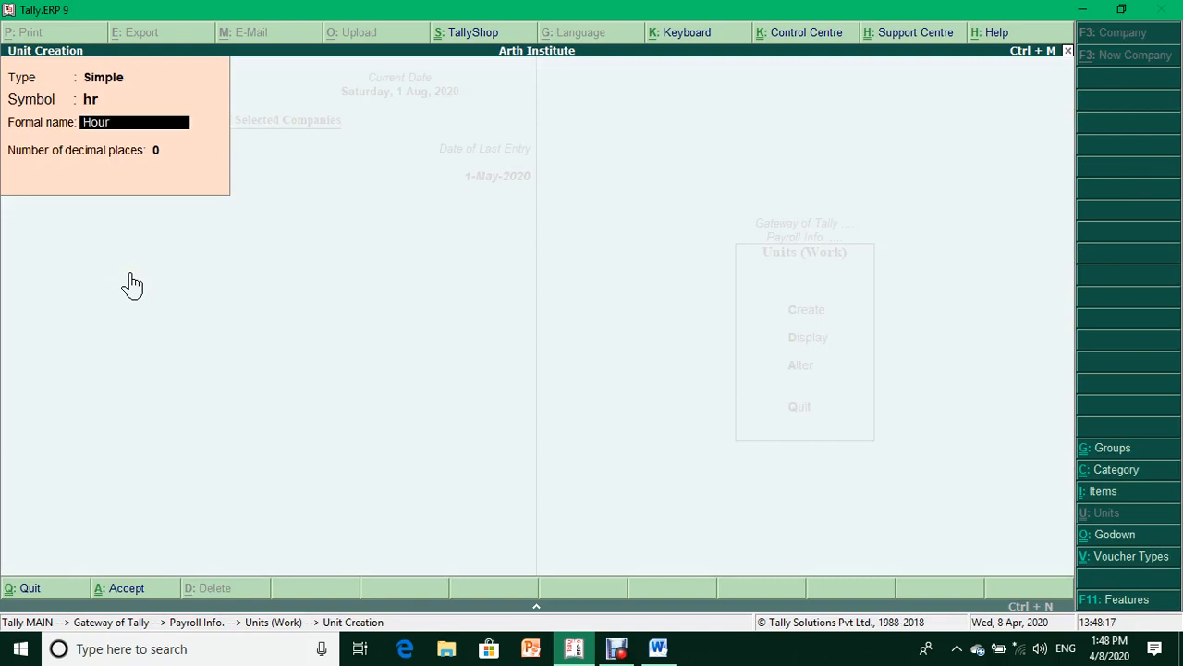
key(Return)
key(Return)
key(Return)
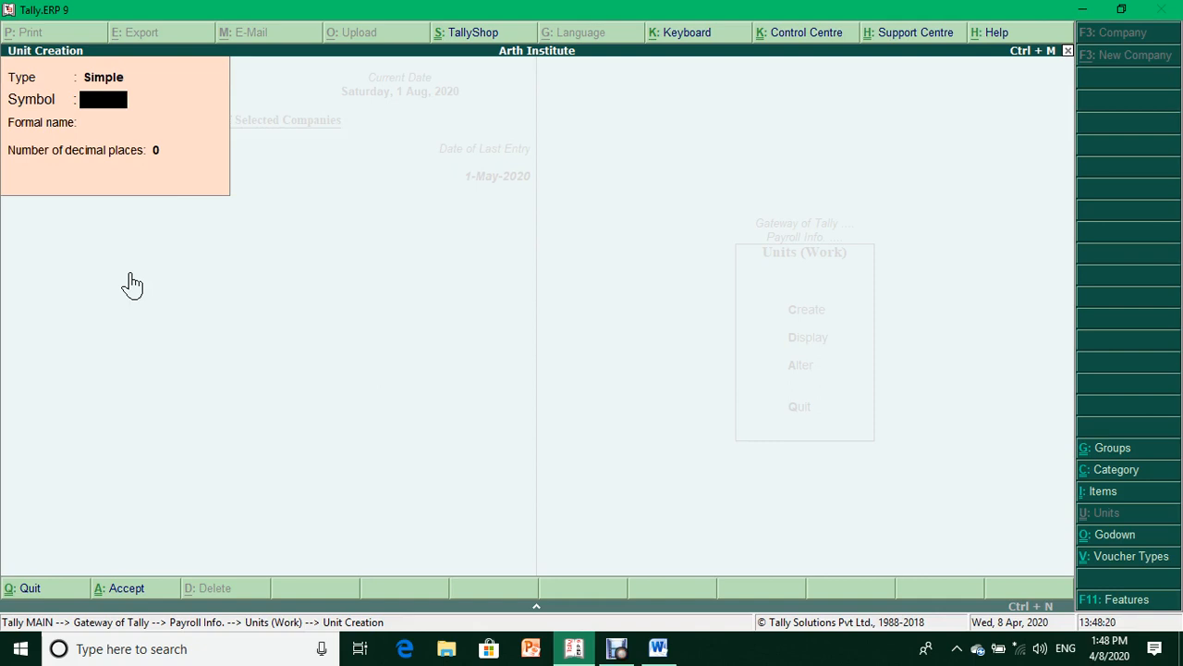
key(Escape)
key(Return)
key(Down)
key(Return)
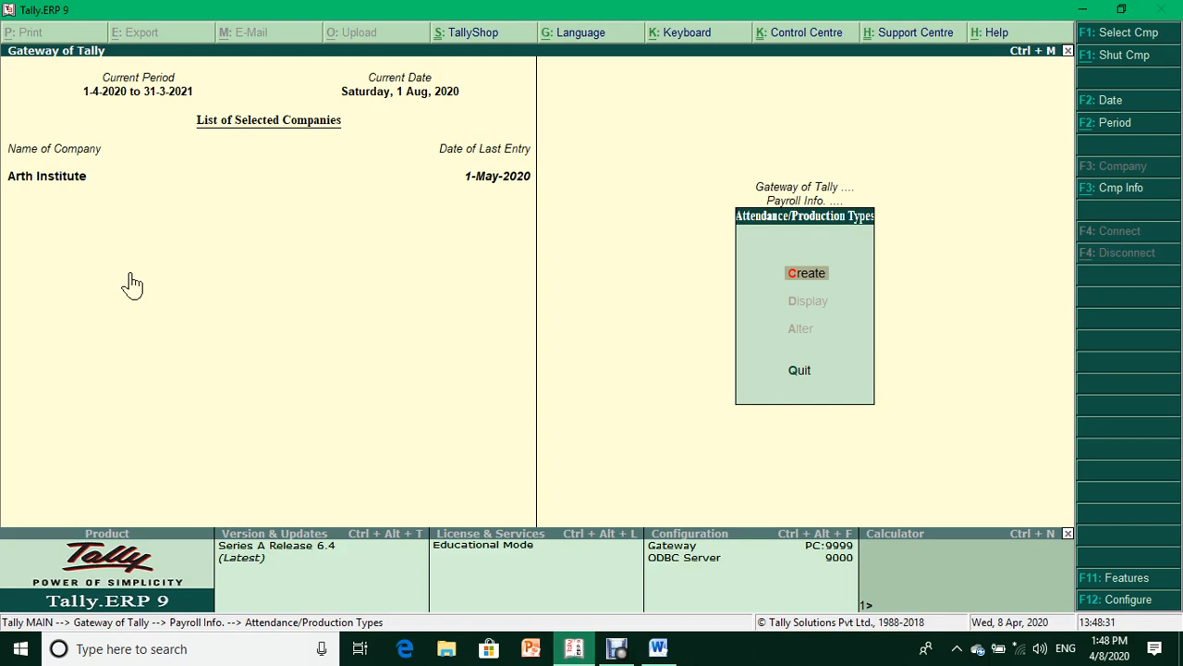
- Create the attendance type Present as Attendance/Leave with Pay under Primary
key(Return)
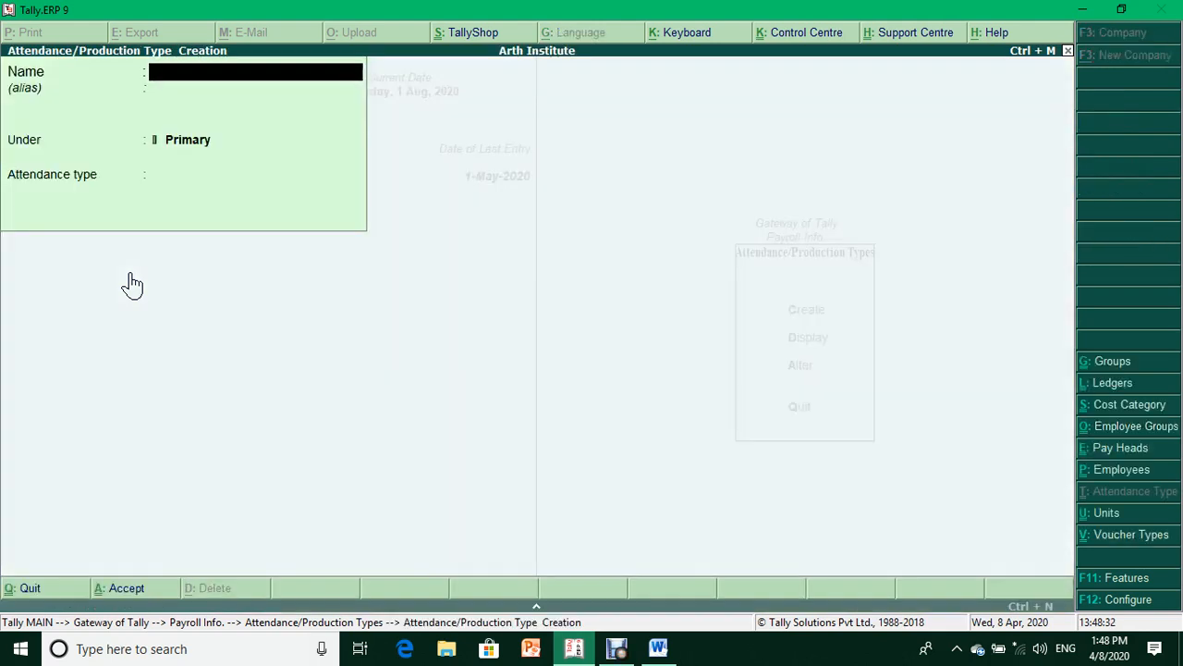
text(Presnet)
key(BackSpace)
key(BackSpace)
key(BackSpace)
text(ent)
key(Return)
key(Return)
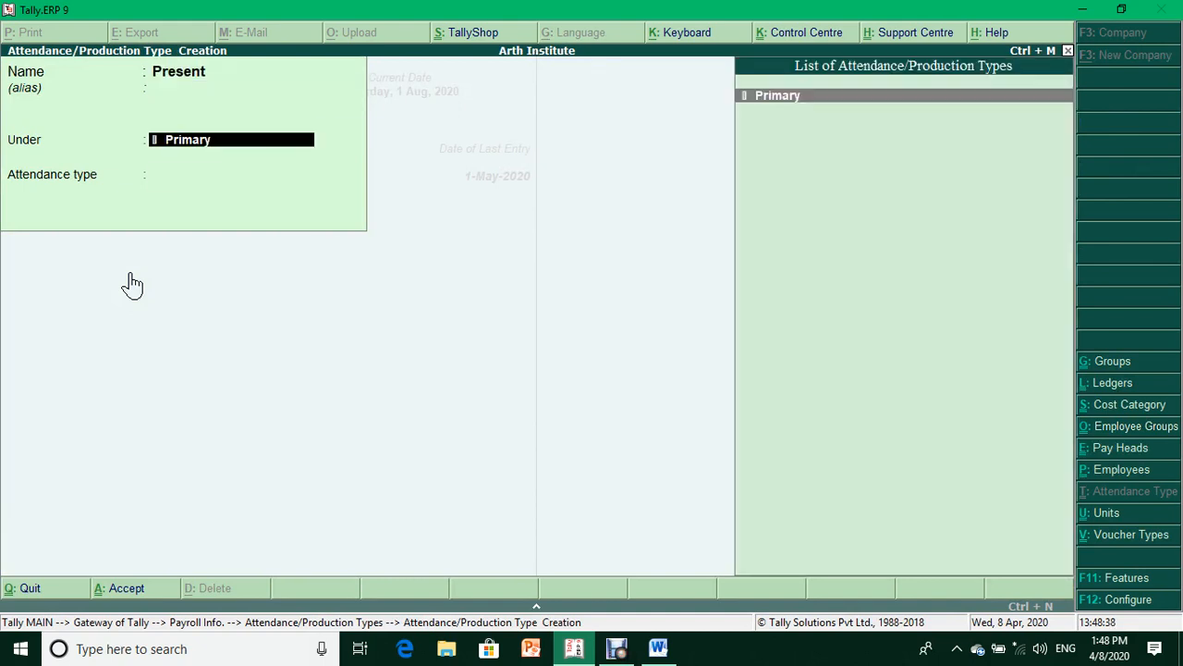
key(Return)
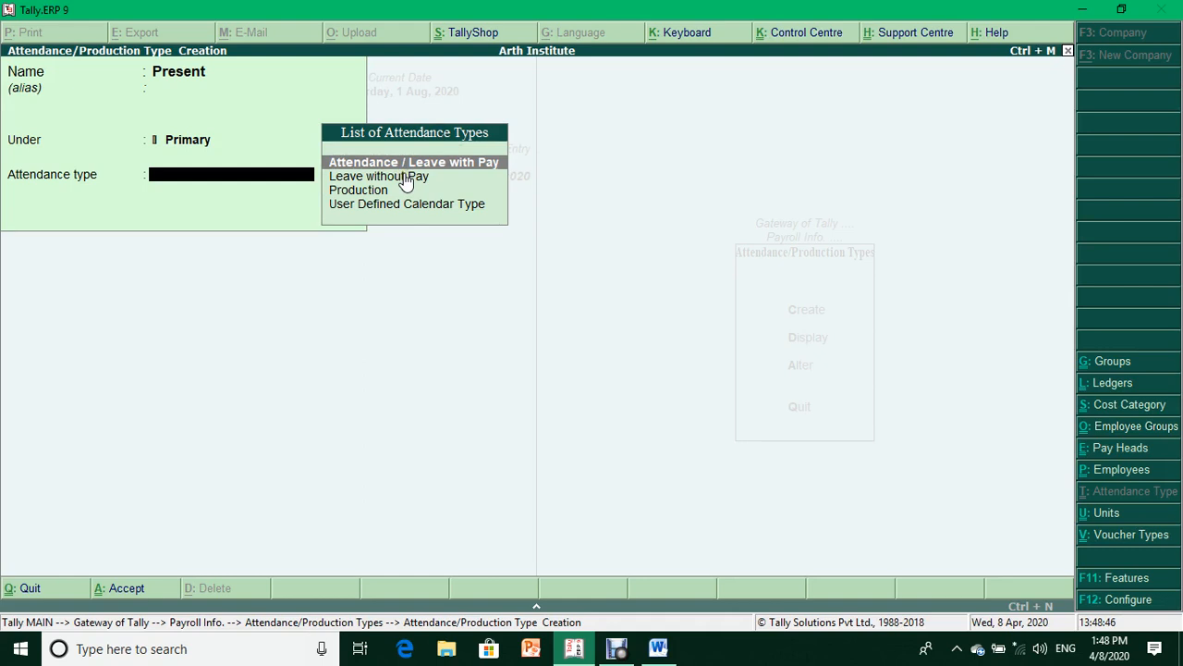
key(Return)
key(Return)
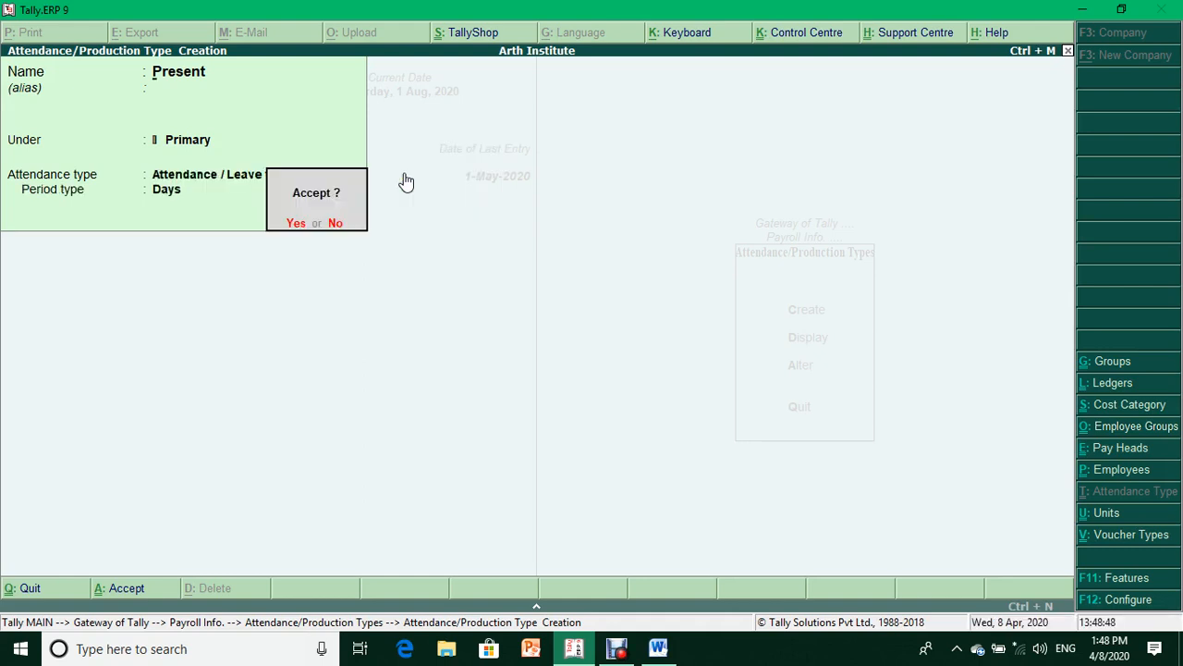
key(Return)
- Create Absent as Leave without Pay (Days) and Sick Leave as Attendance with Pay
text(Absent)
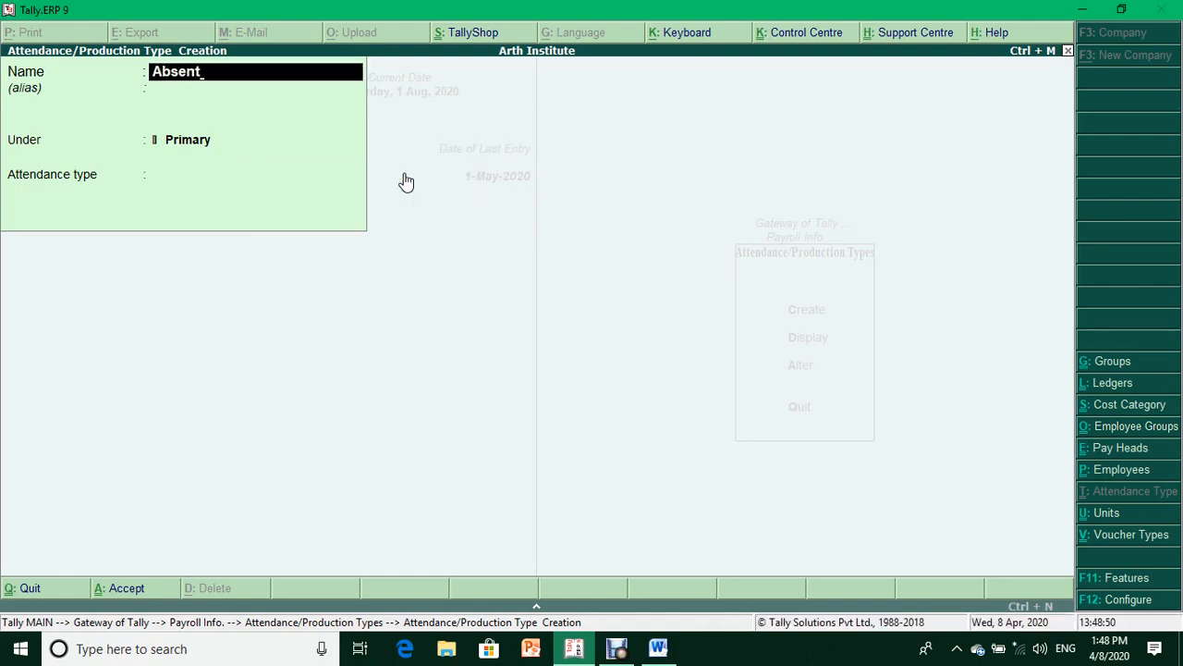
key(Return)
key(Return)
key(Down)
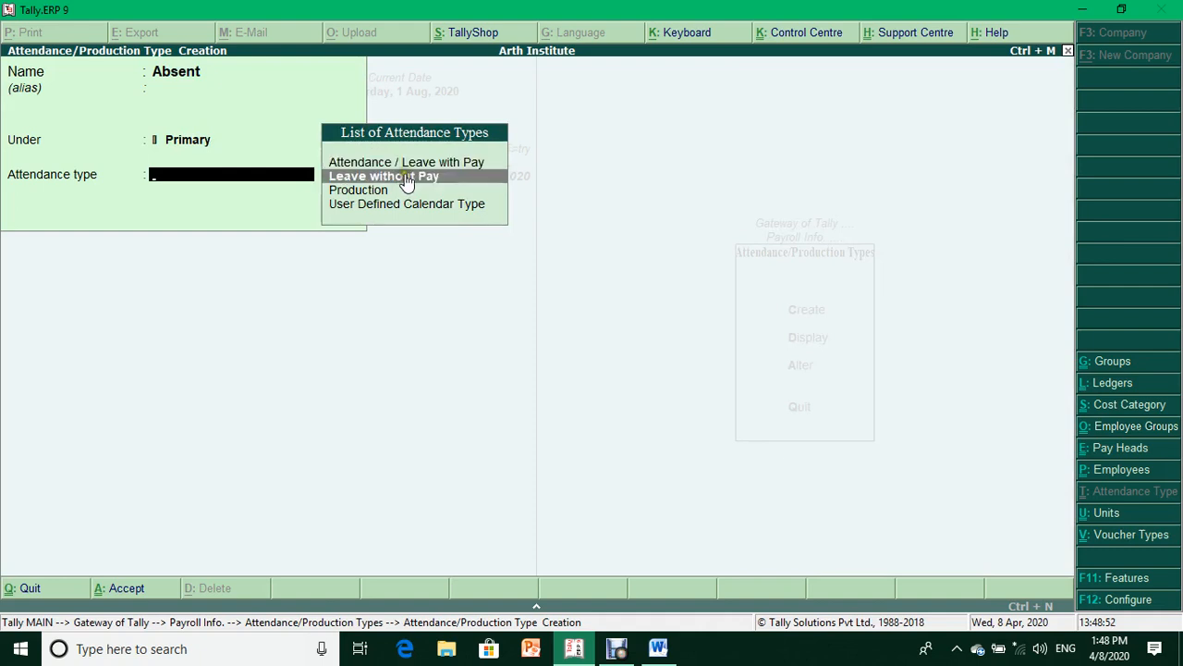
key(Return)
key(Return)
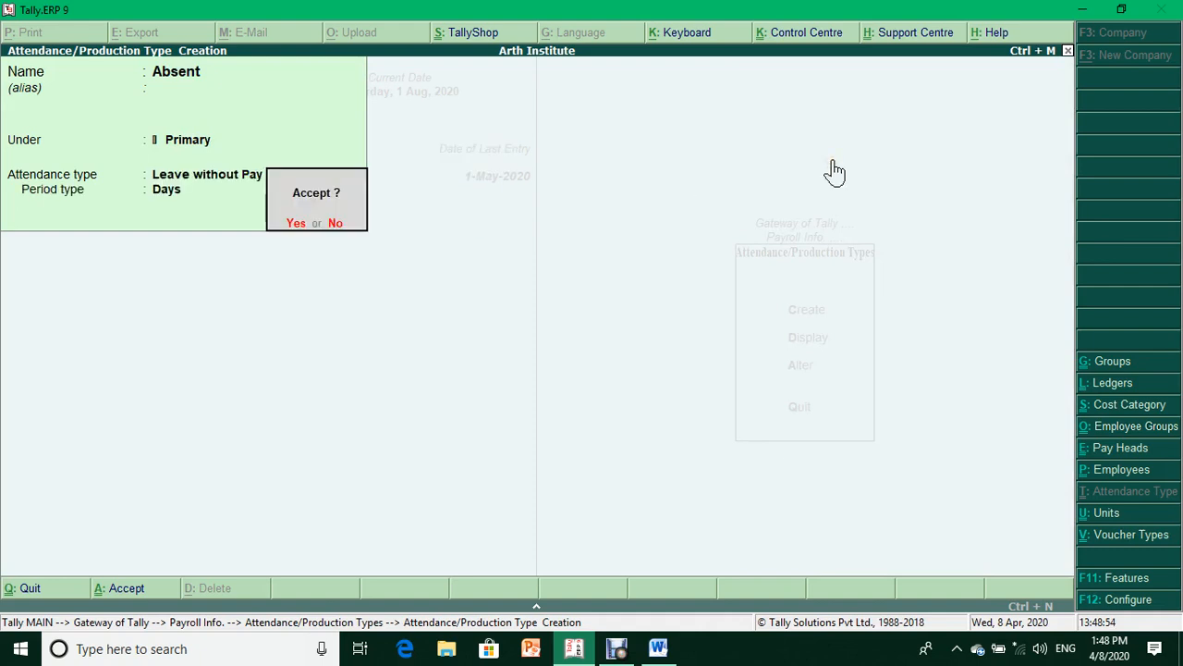
key(Return)
text(Sick Leave)
key(Return)
key(Return)
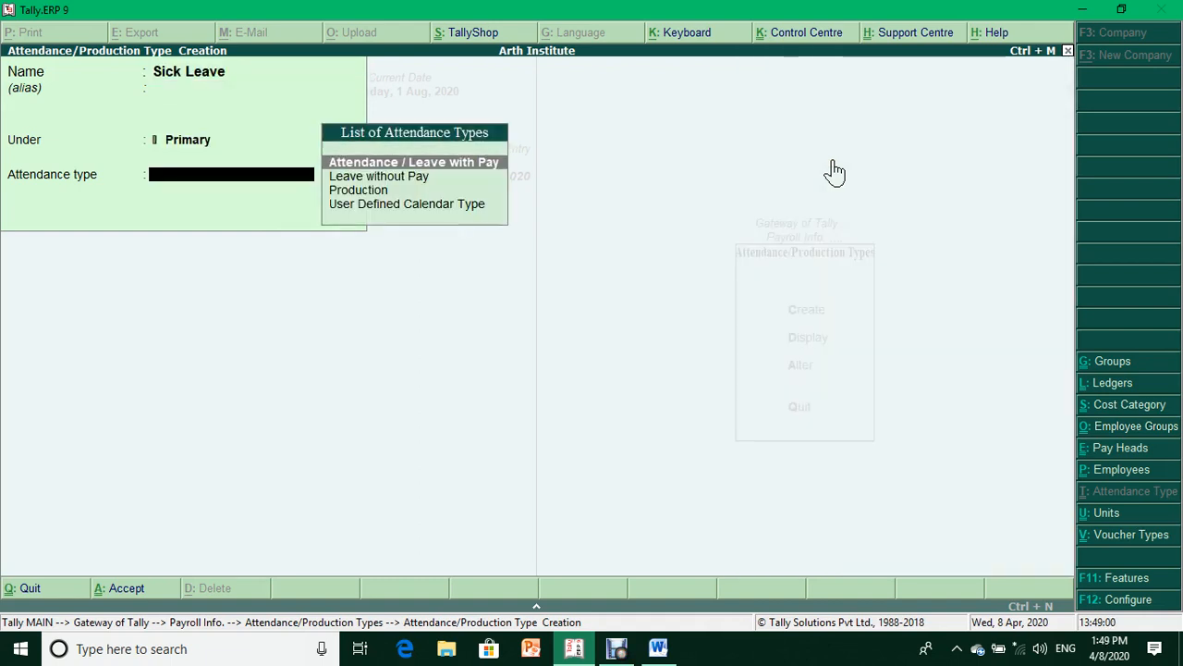
key(Return)
key(Return)
- Create Overtime as a Production type measured in hr, then return to Payroll Info
key(Return)
text(O)
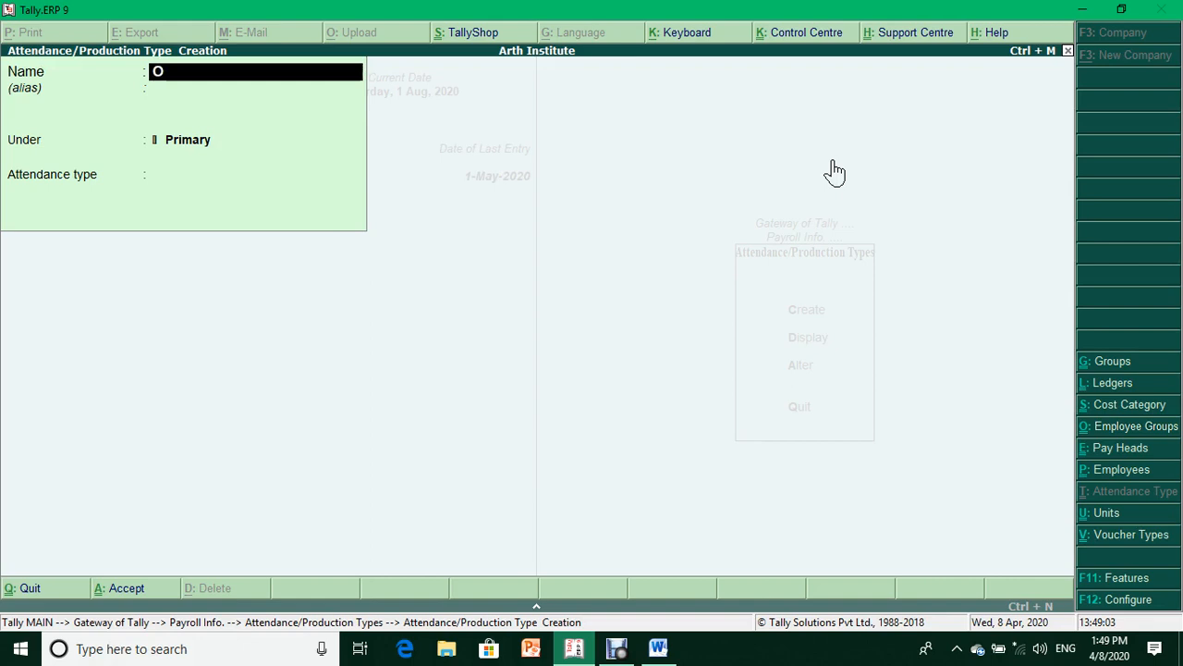
text(vertime)
key(Return)
key(Return)
key(Return)
key(Down)
key(Down)
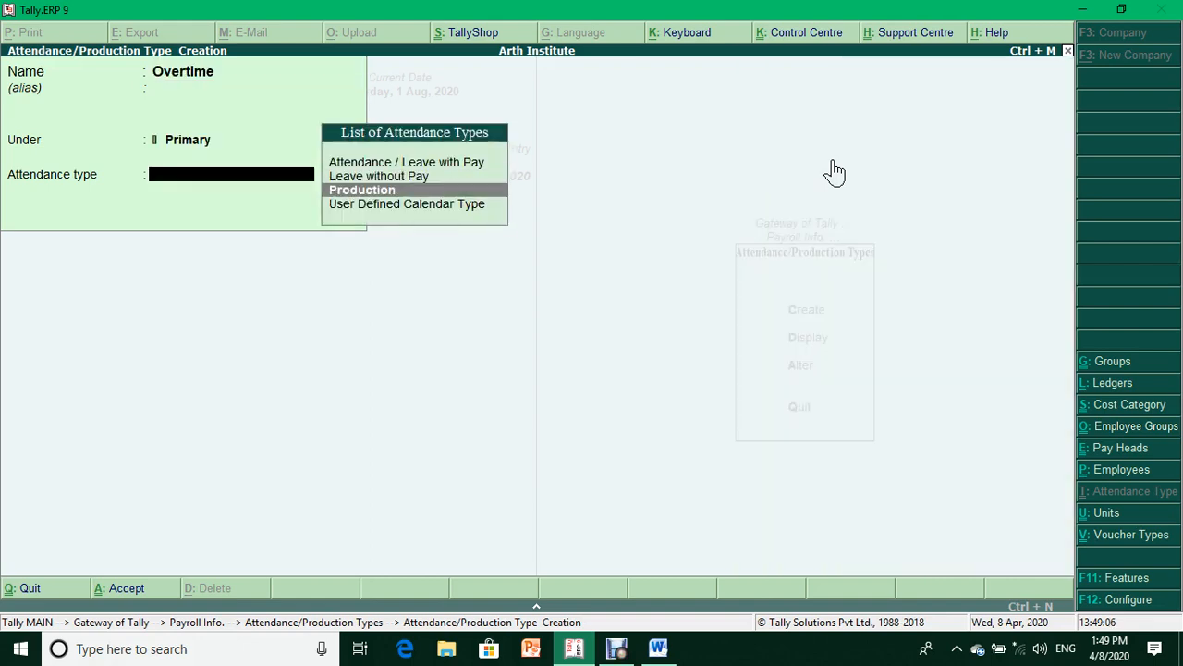
key(Return)
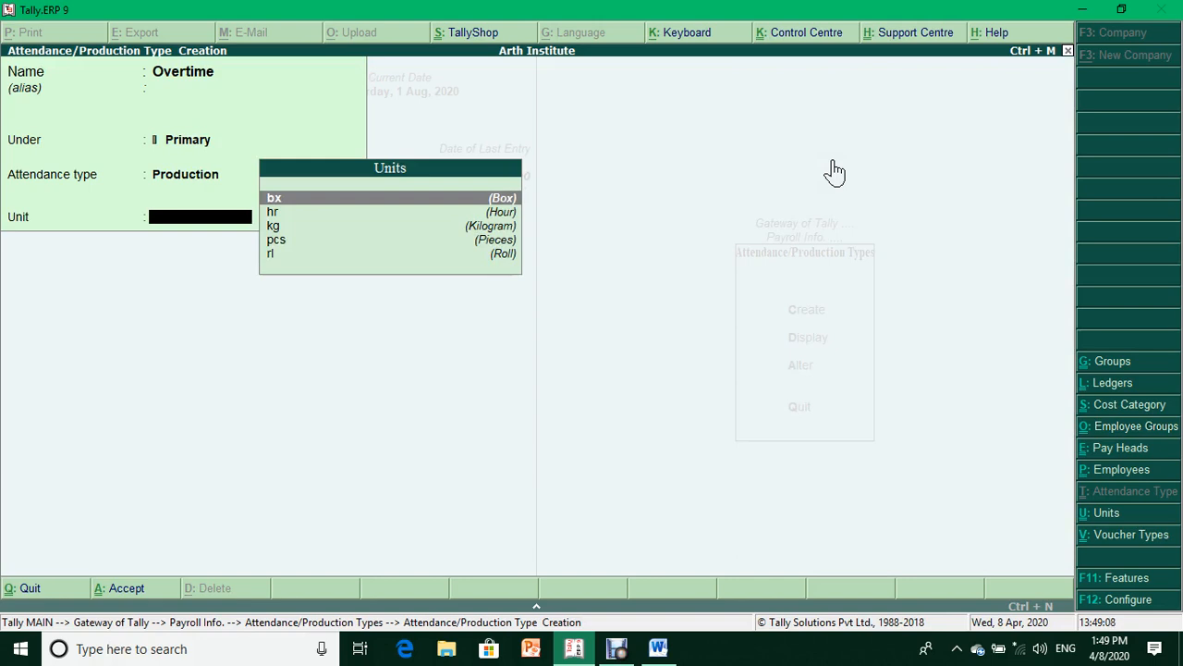
key(Down)
key(Down)
key(Down)
key(Up)
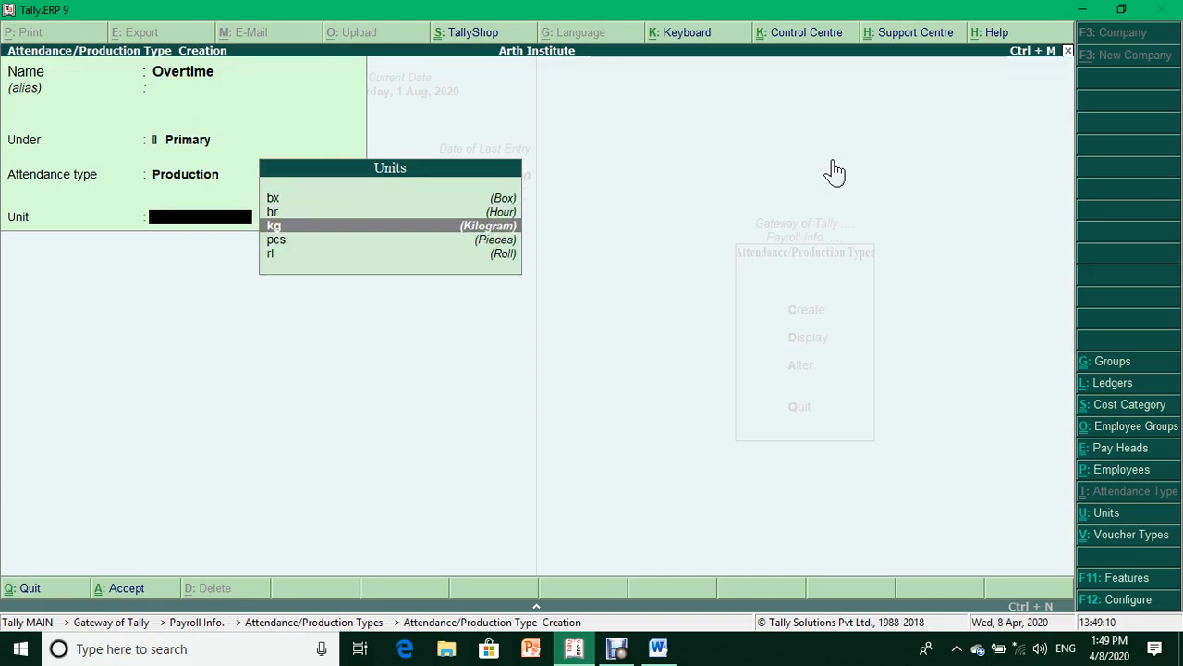
key(Up)
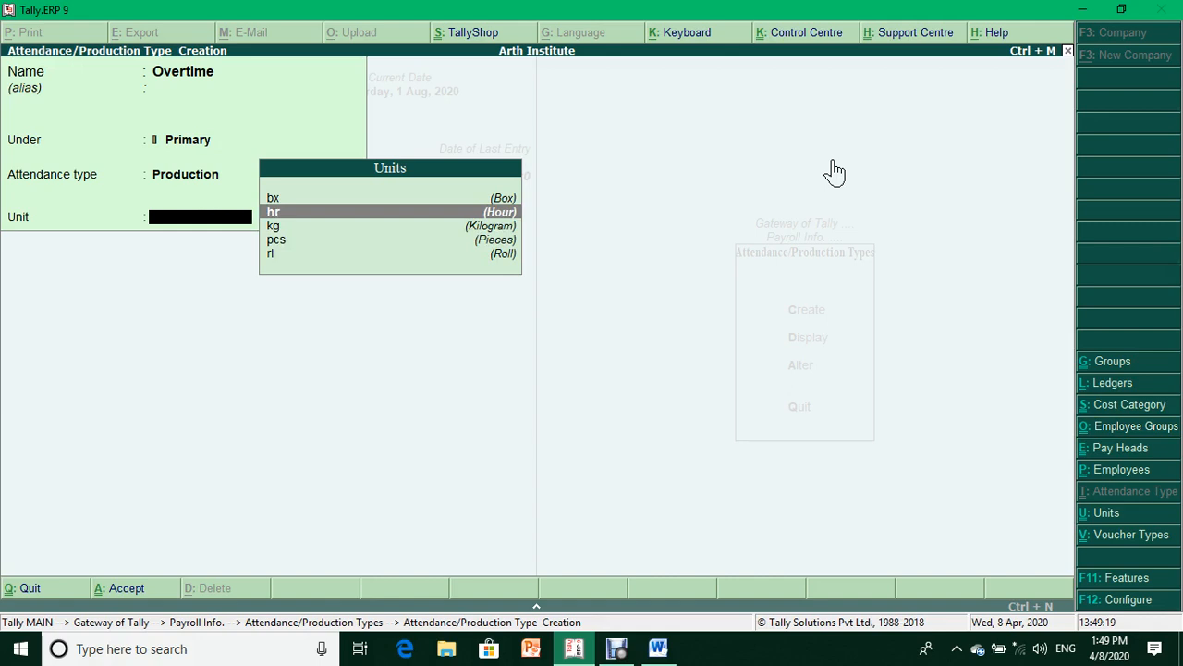
key(Return)
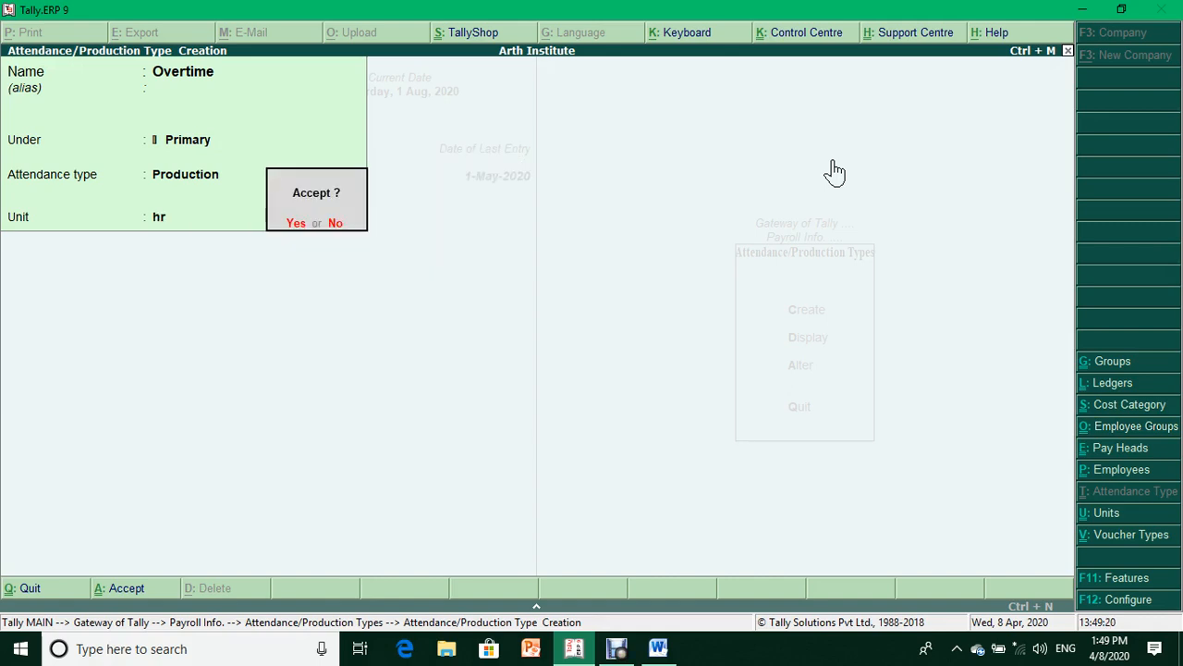
key(y)
key(Escape)
key(y)
key(Escape)
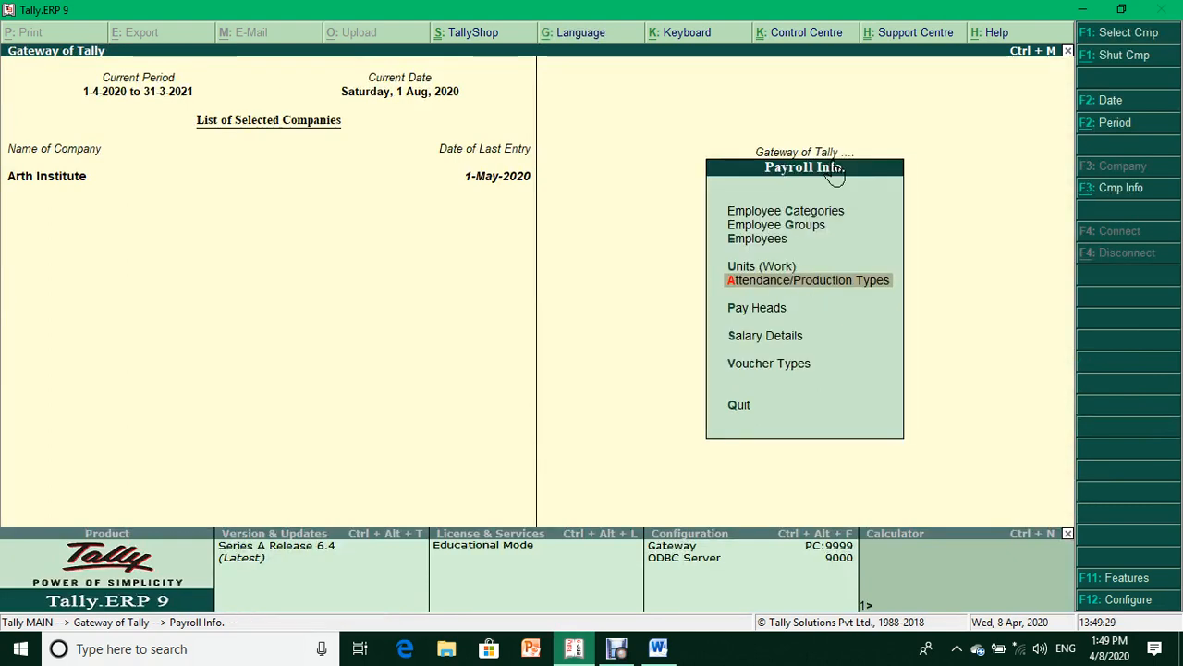
- Select Pay Heads and check the list of pay heads in the Word notes
key(Down)
key(Return)
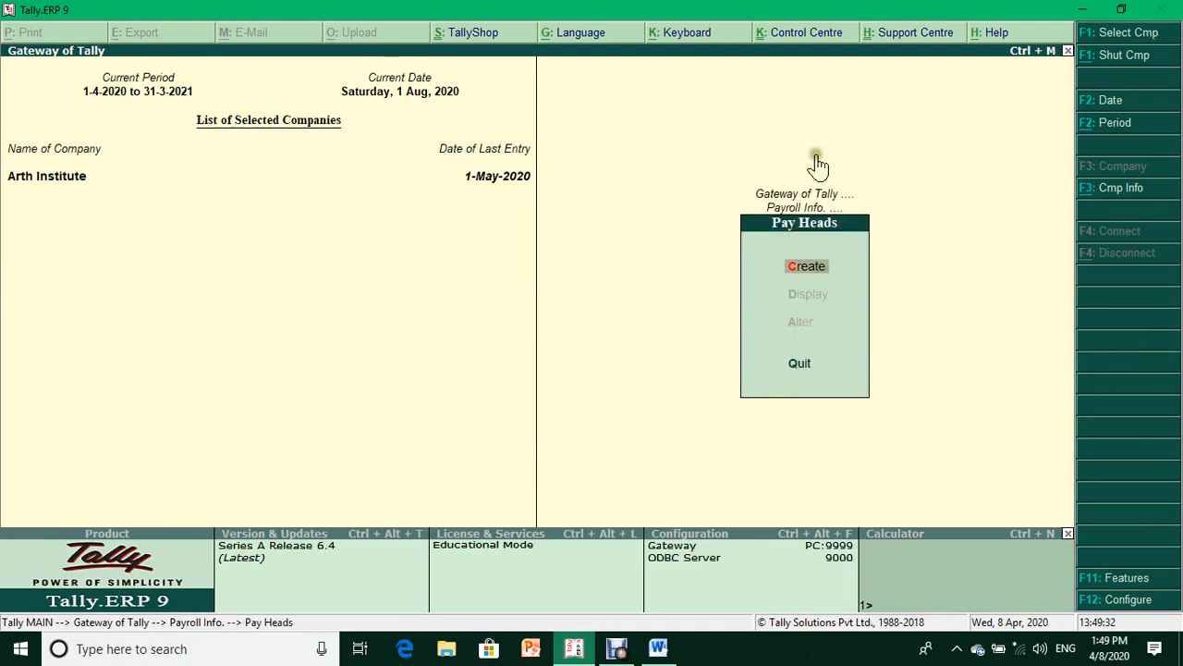
click(658, 649)
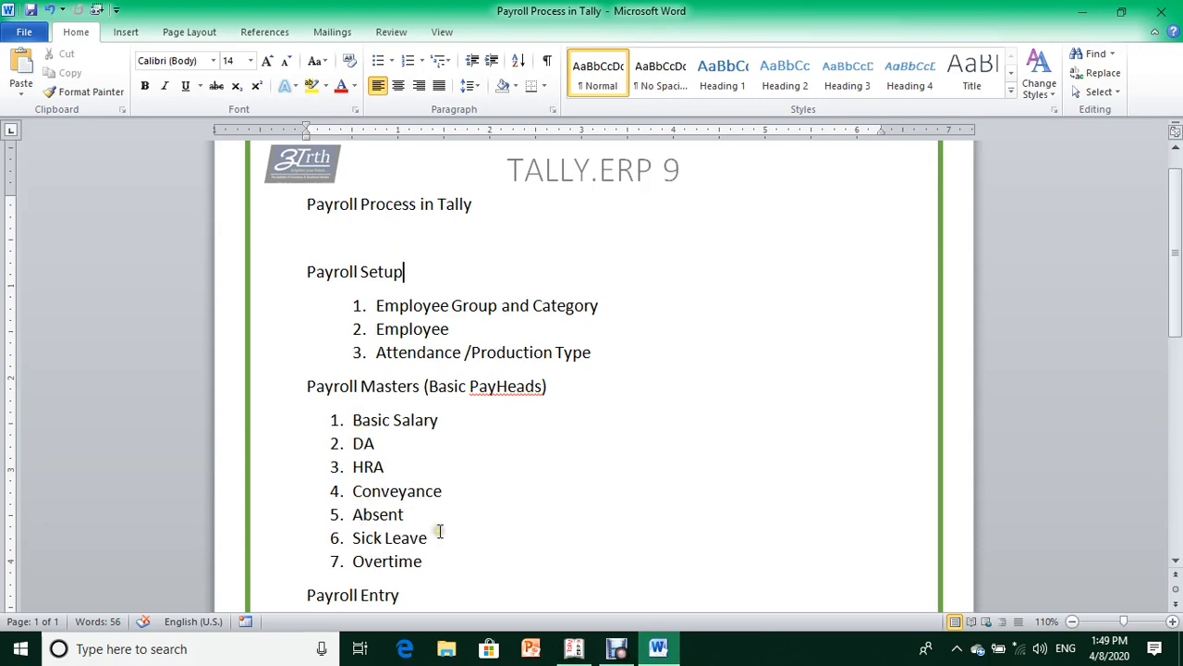
key(alt+Tab)
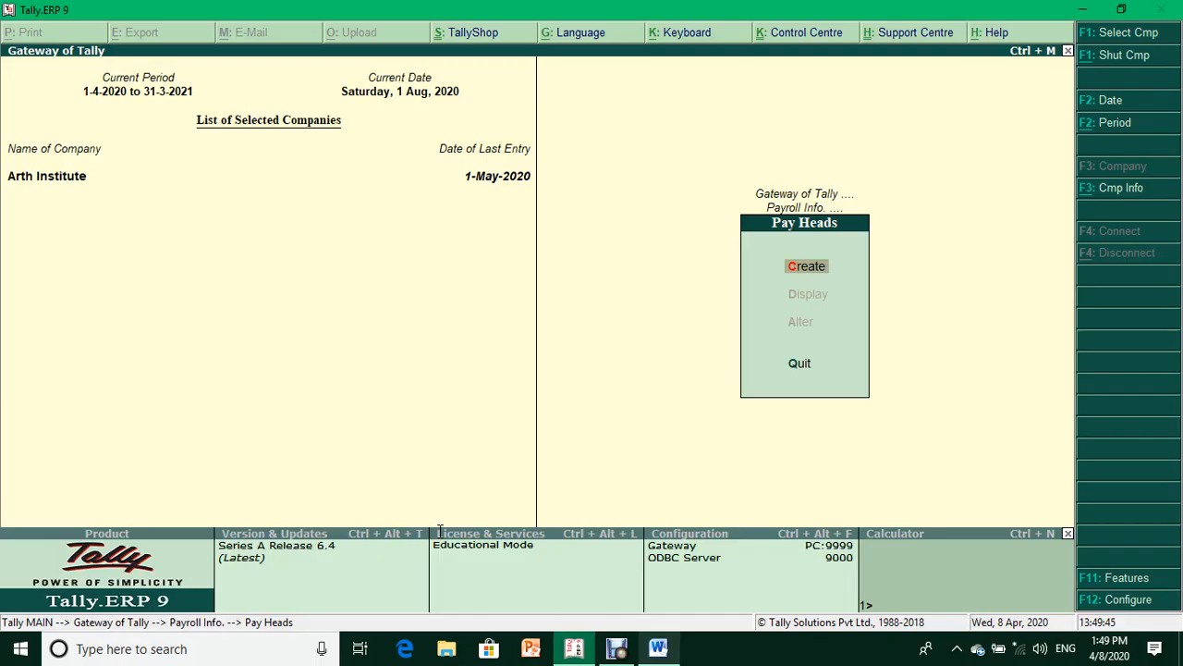
- Create pay head Basic Salary: Earnings for Employees, Variable, under Indirect Expenses, affecting net salary
key(Return)
text(Basic Salary)
key(Return)
key(Return)
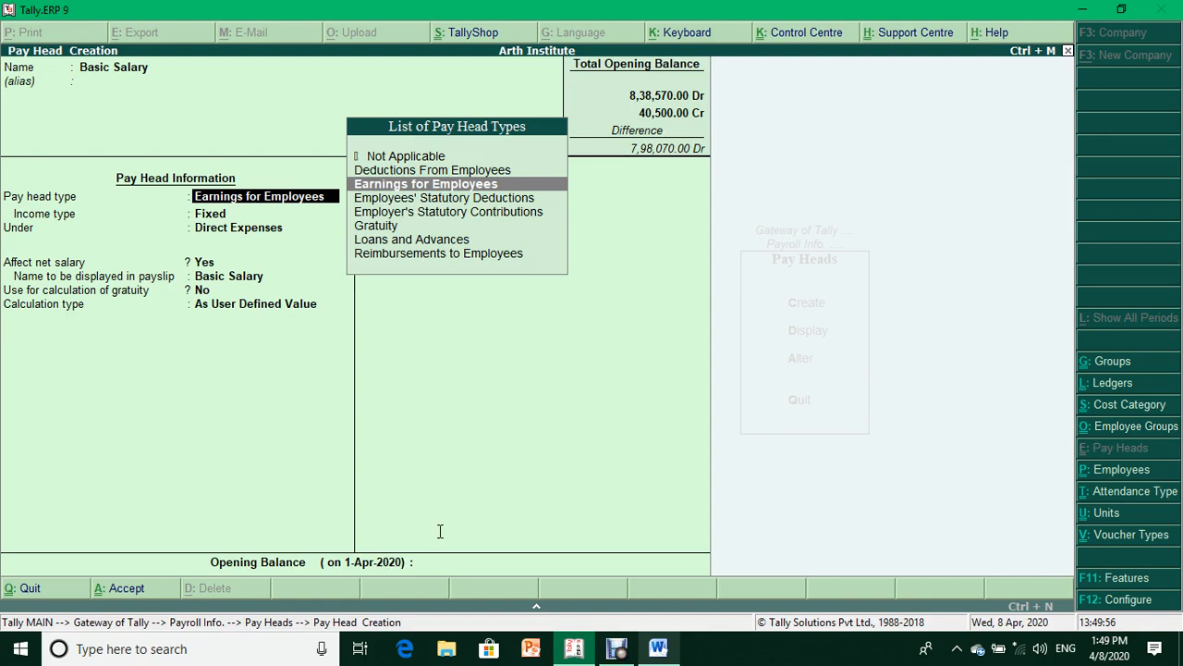
key(Return)
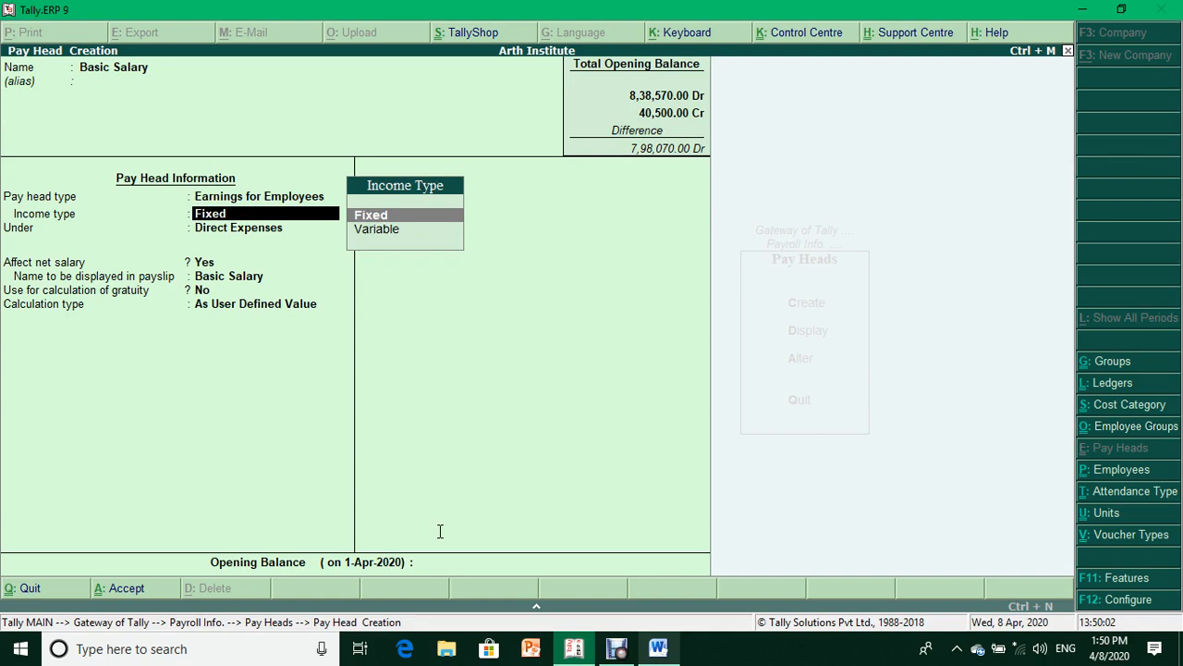
key(Down)
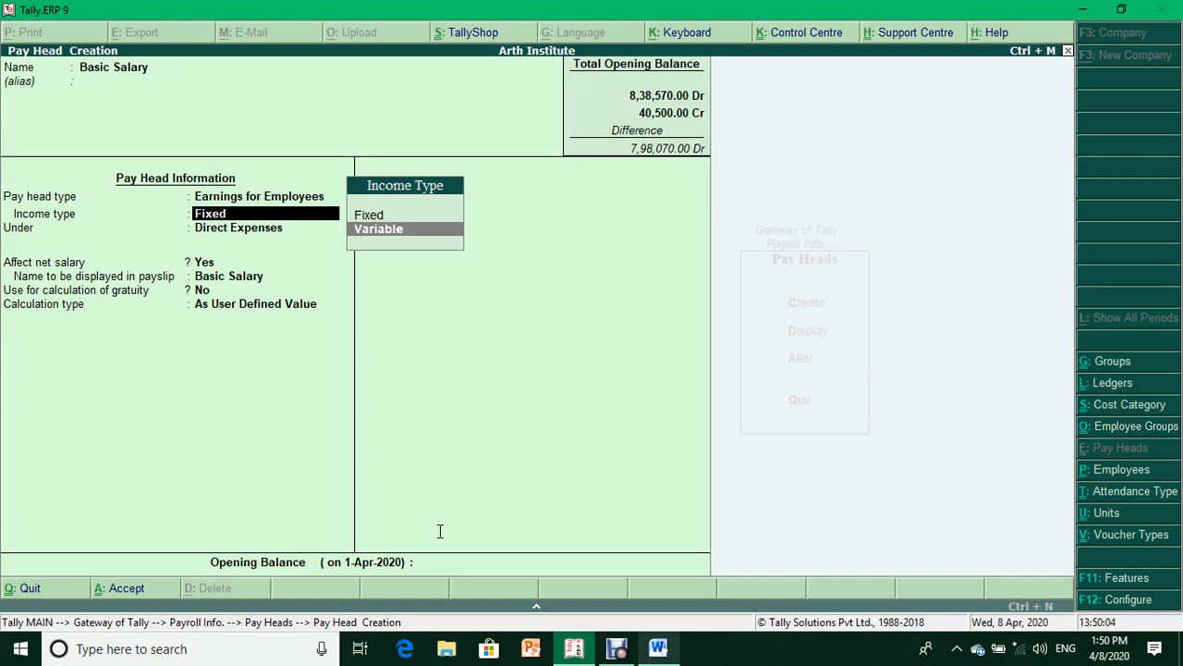
key(Return)
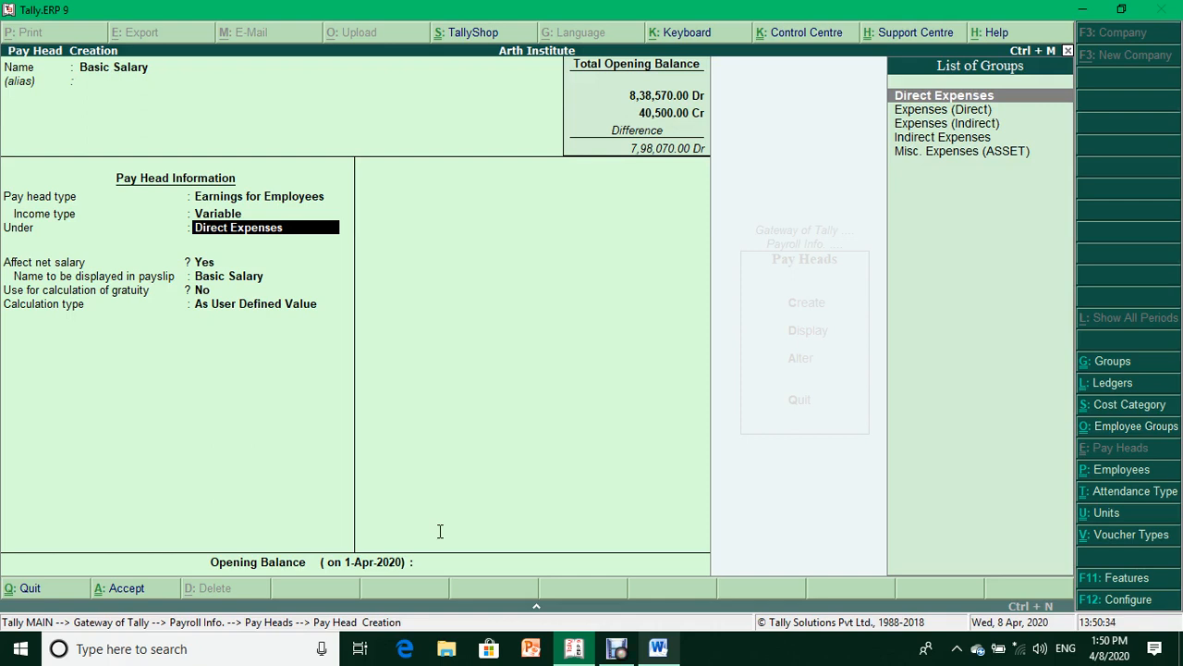
key(Down)
key(Down)
key(Down)
key(Return)
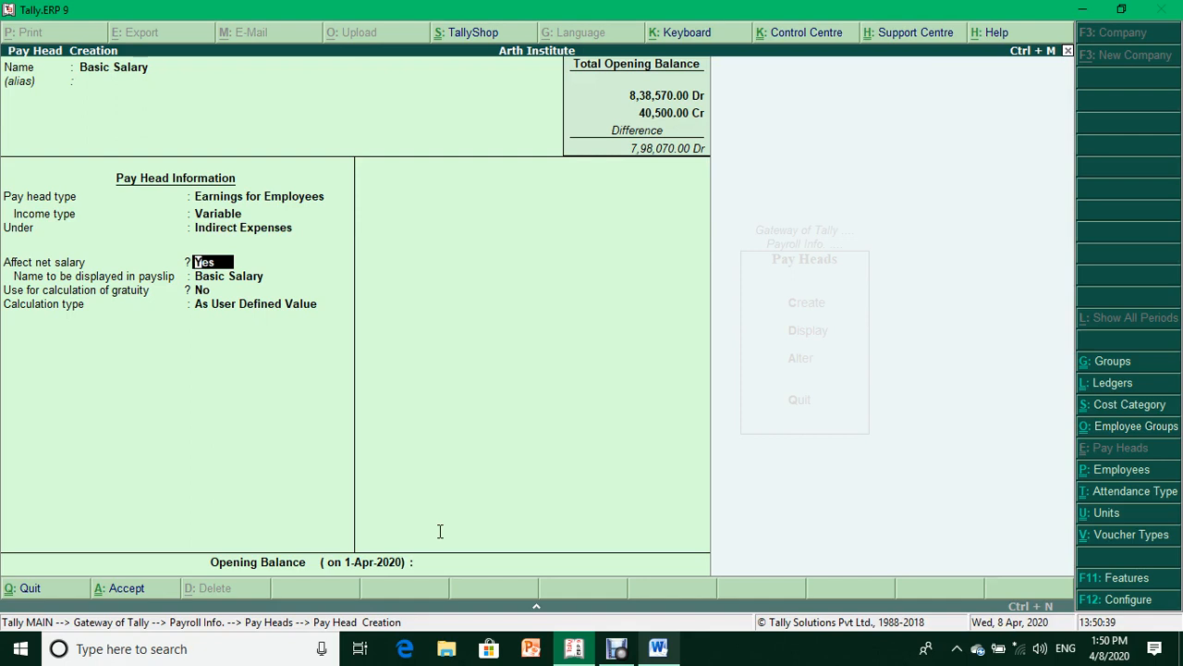
key(Return)
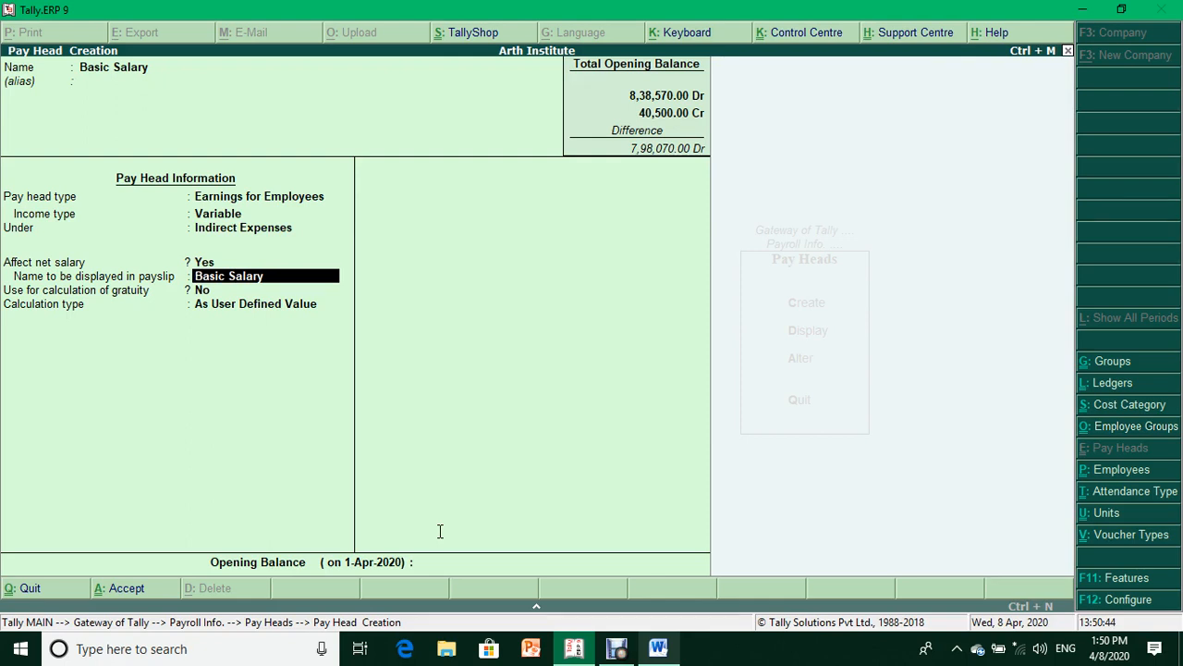
key(Return)
key(Return)
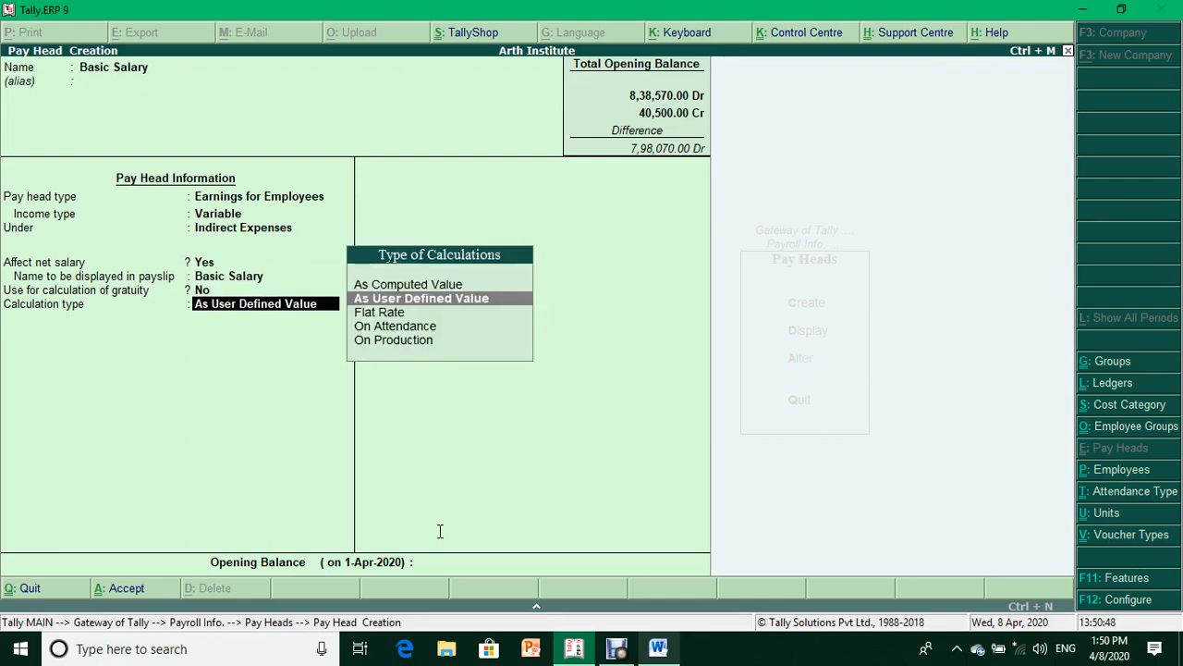
- Set Basic Salary to no gratuity, On Attendance for Present, per Days, no rounding, and save
key(BackSpace)
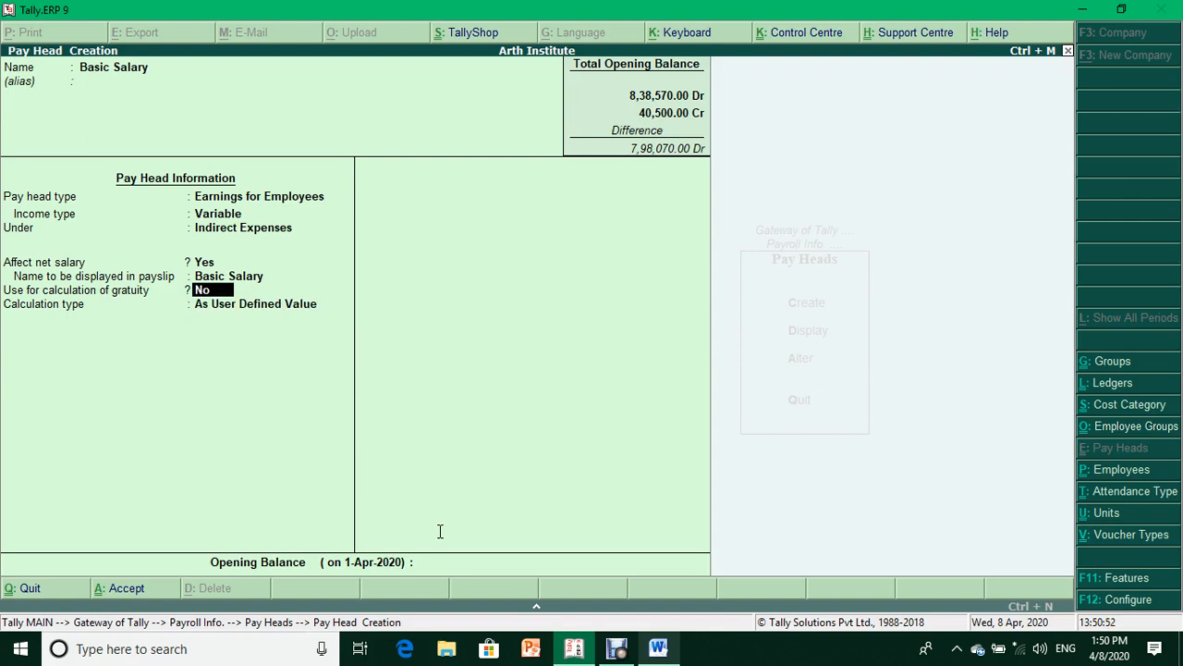
key(Return)
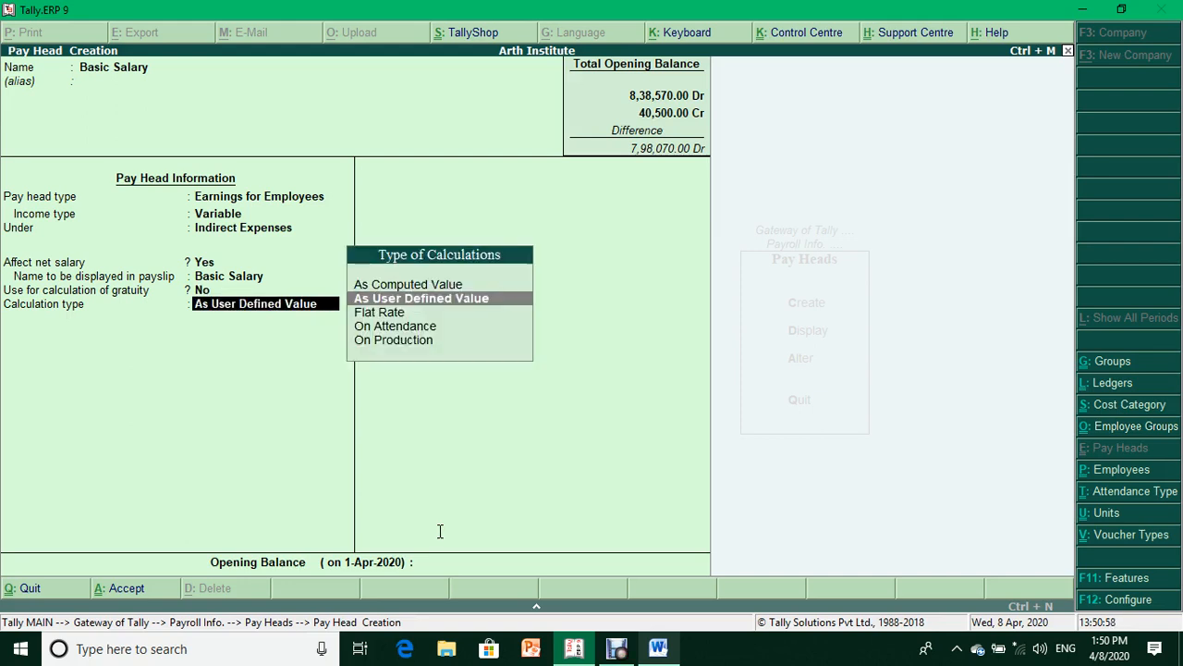
key(Down)
key(Down)
key(Return)
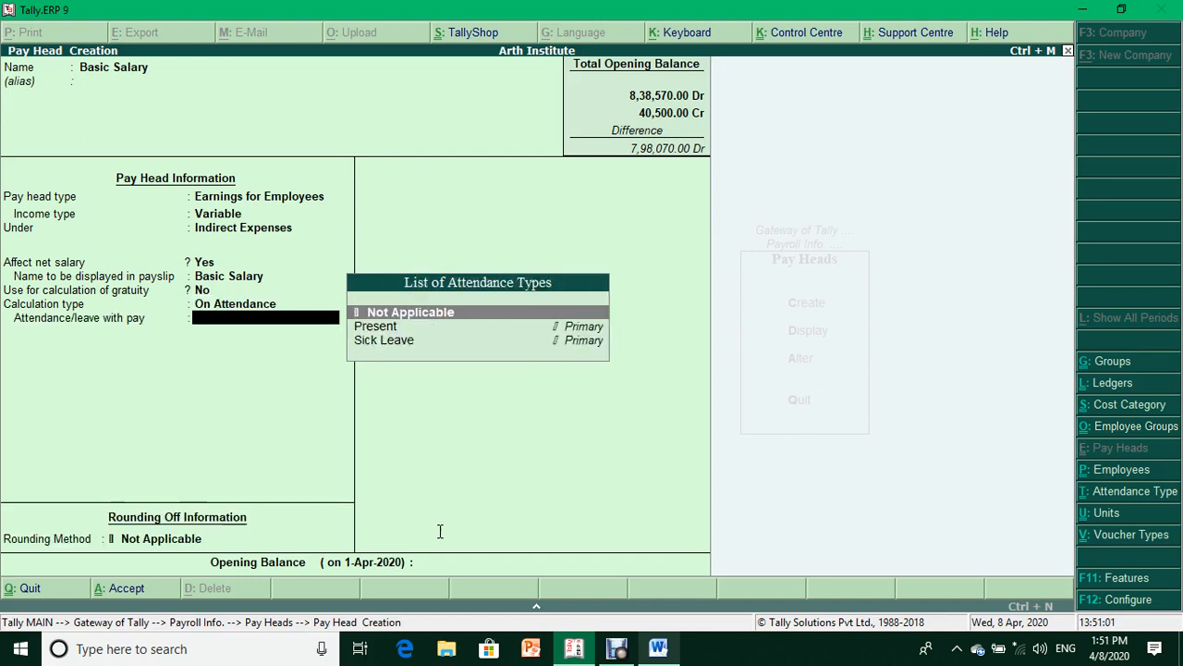
key(Down)
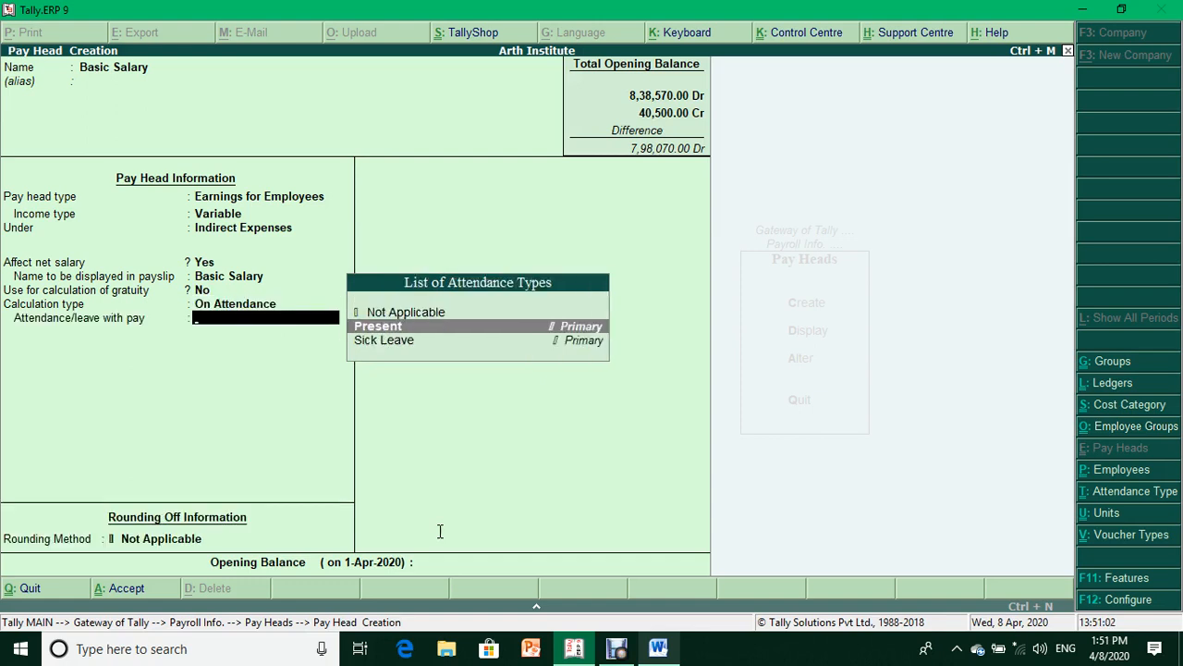
key(Return)
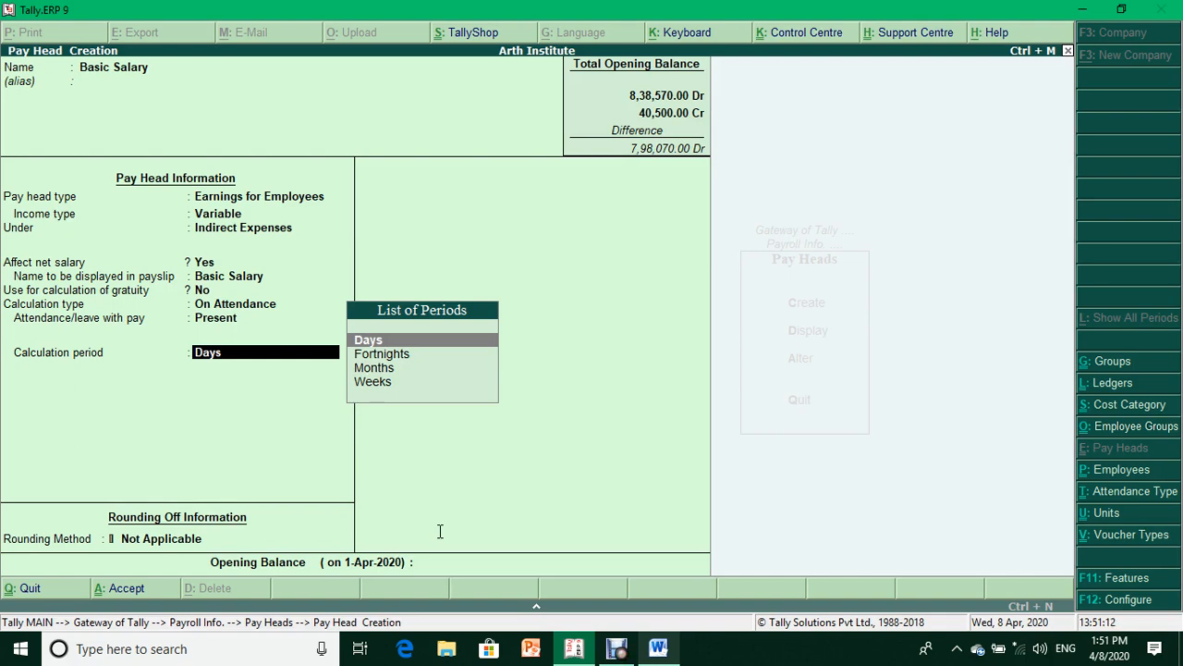
key(Down)
key(Down)
key(Down)
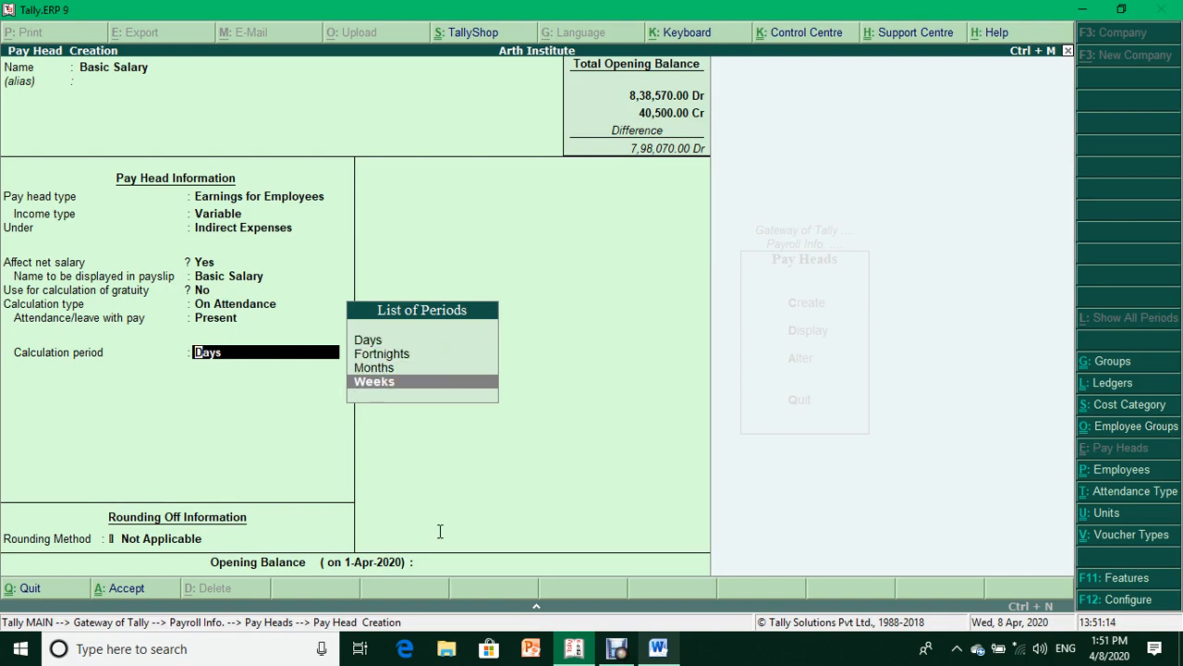
key(Down)
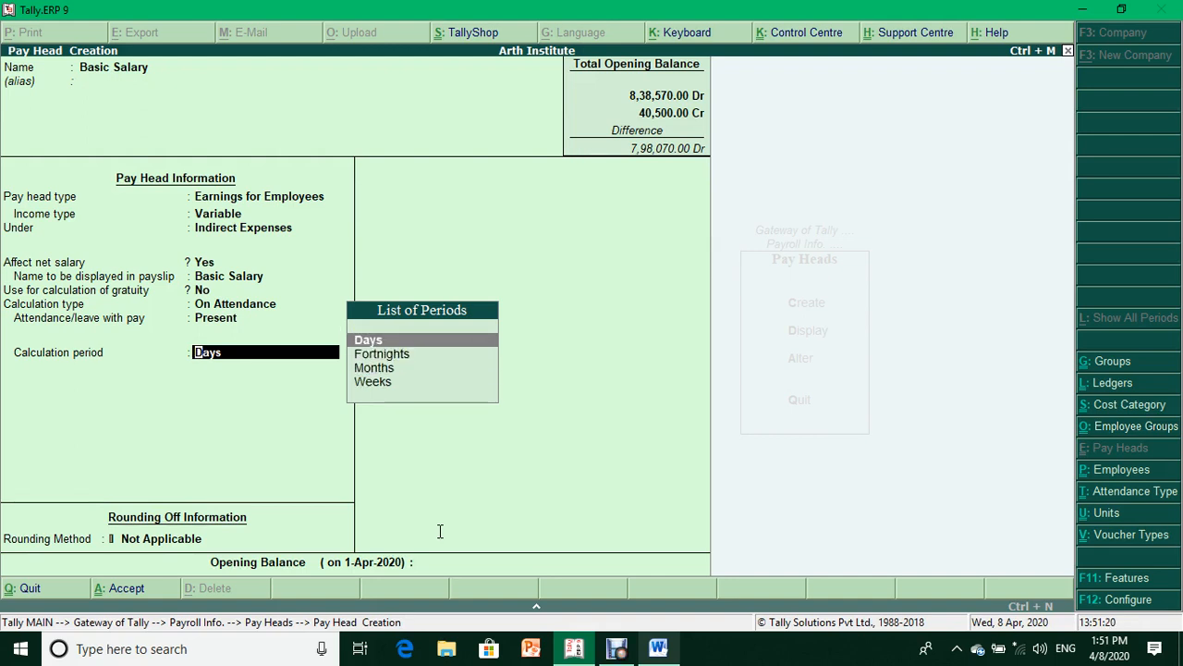
key(Return)
key(Return)
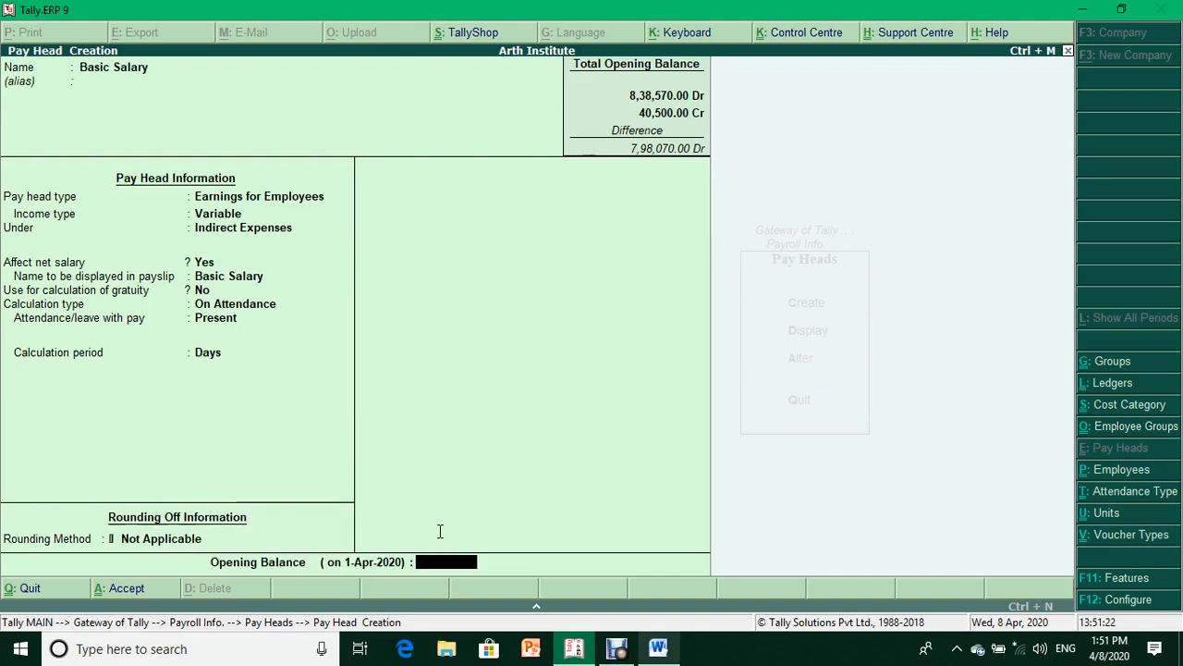
key(Return)
key(Return)
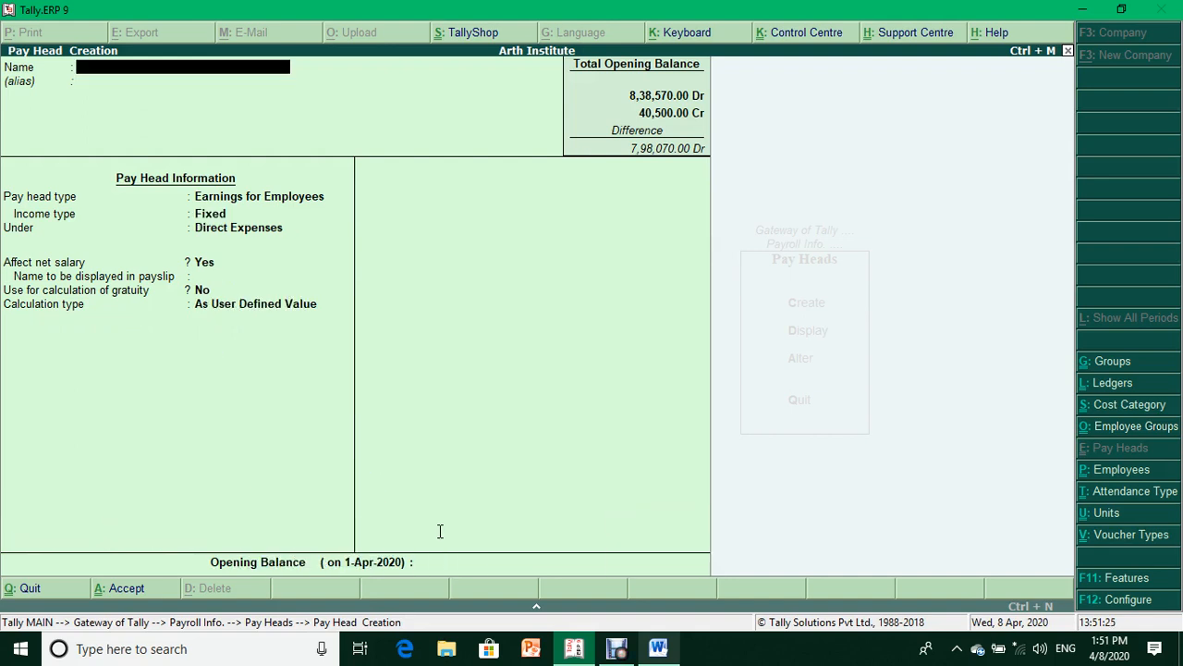
- Name the new pay head DA as a variable employee earning under Indirect Expenses
text(DA)
key(Return)
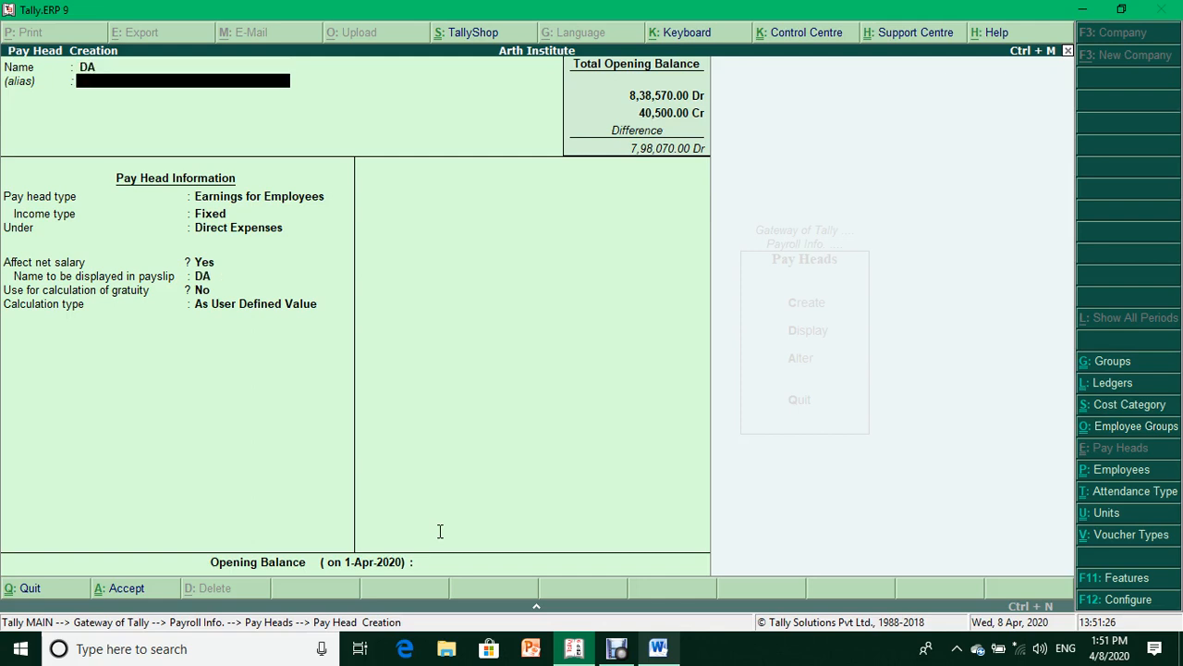
key(Return)
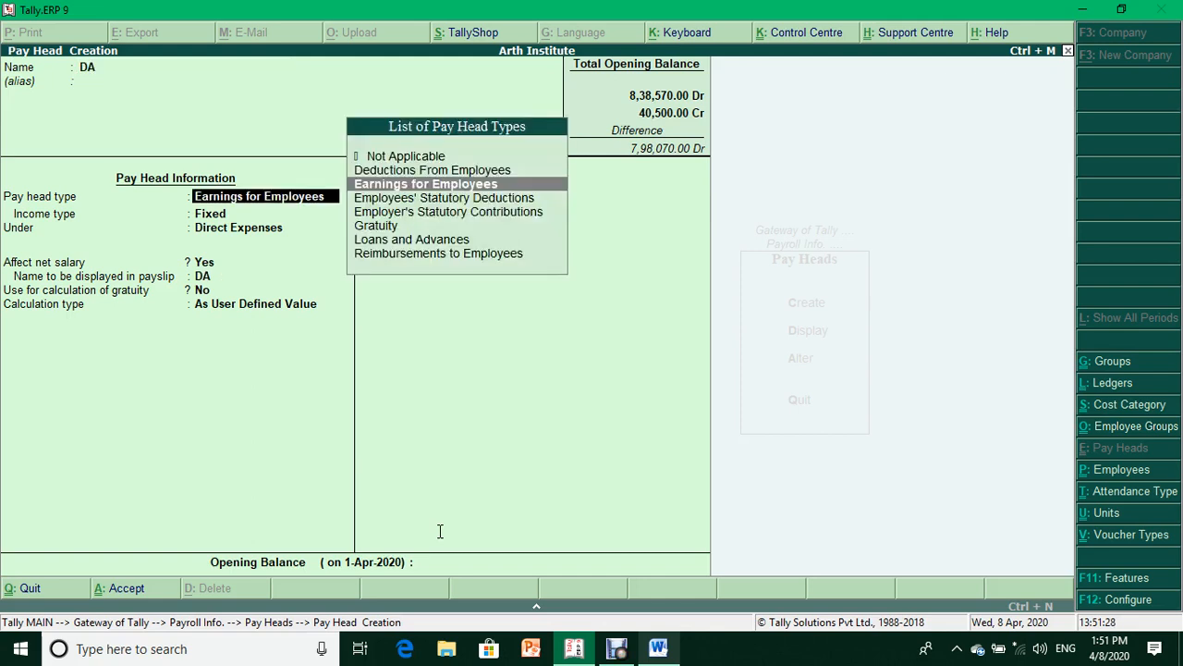
key(Return)
key(Down)
key(Return)
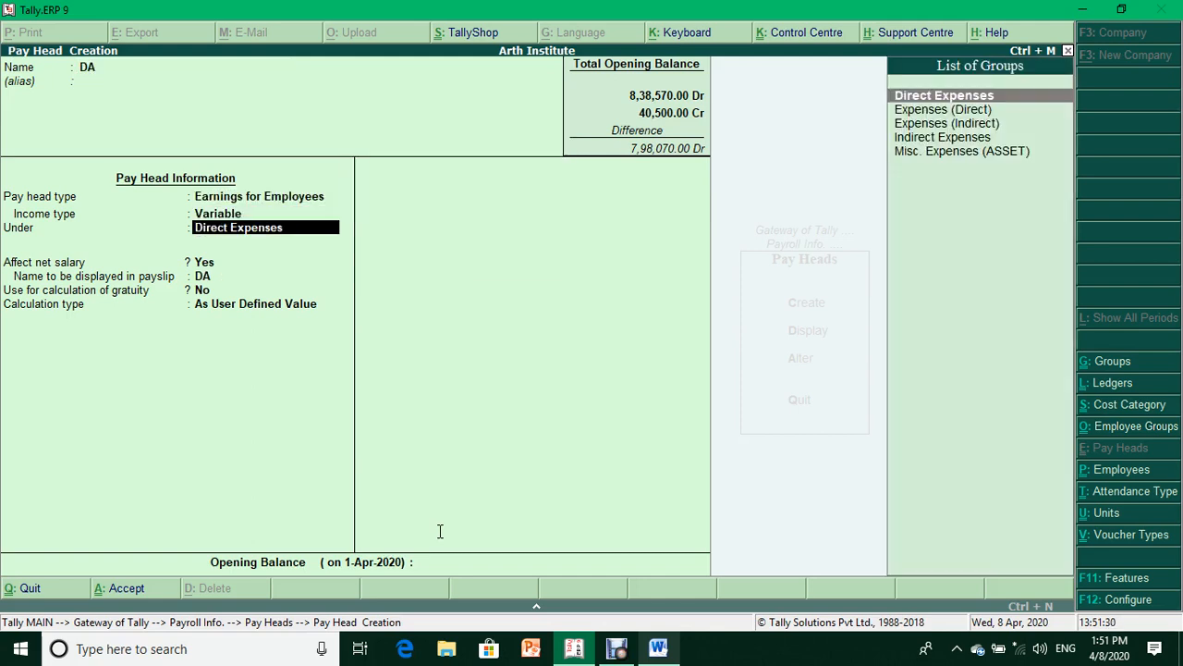
key(Down)
key(Down)
key(Down)
key(Return)
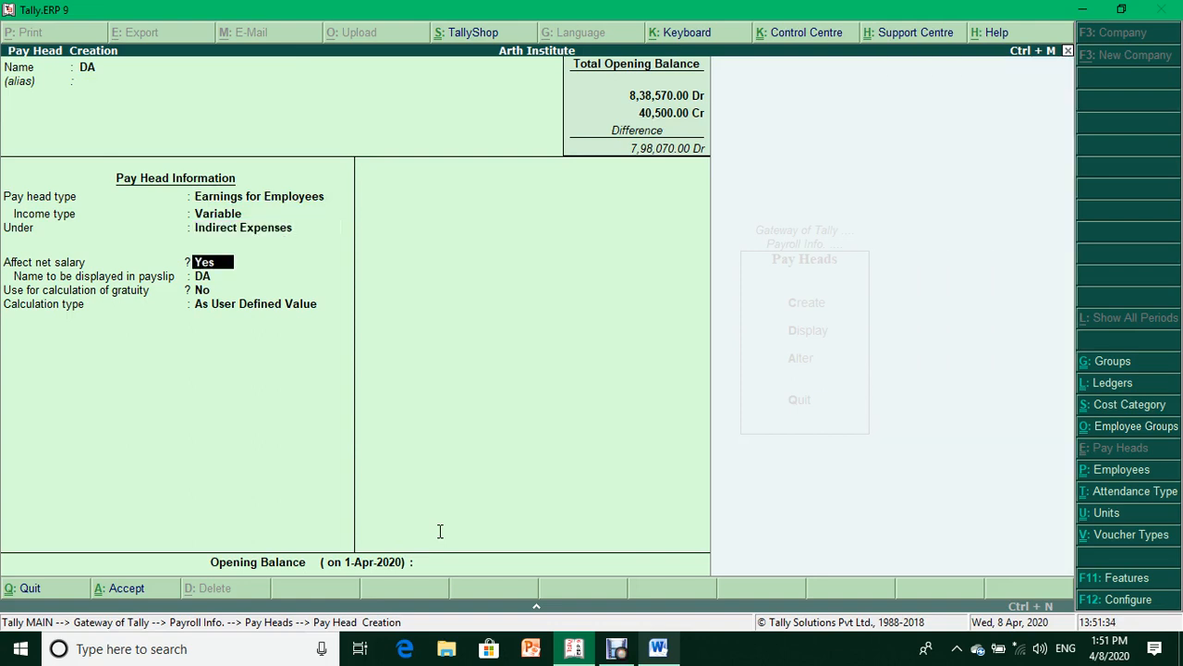
- Keep DA affecting net salary without gratuity, calculated As Computed Value with no rounding
key(Return)
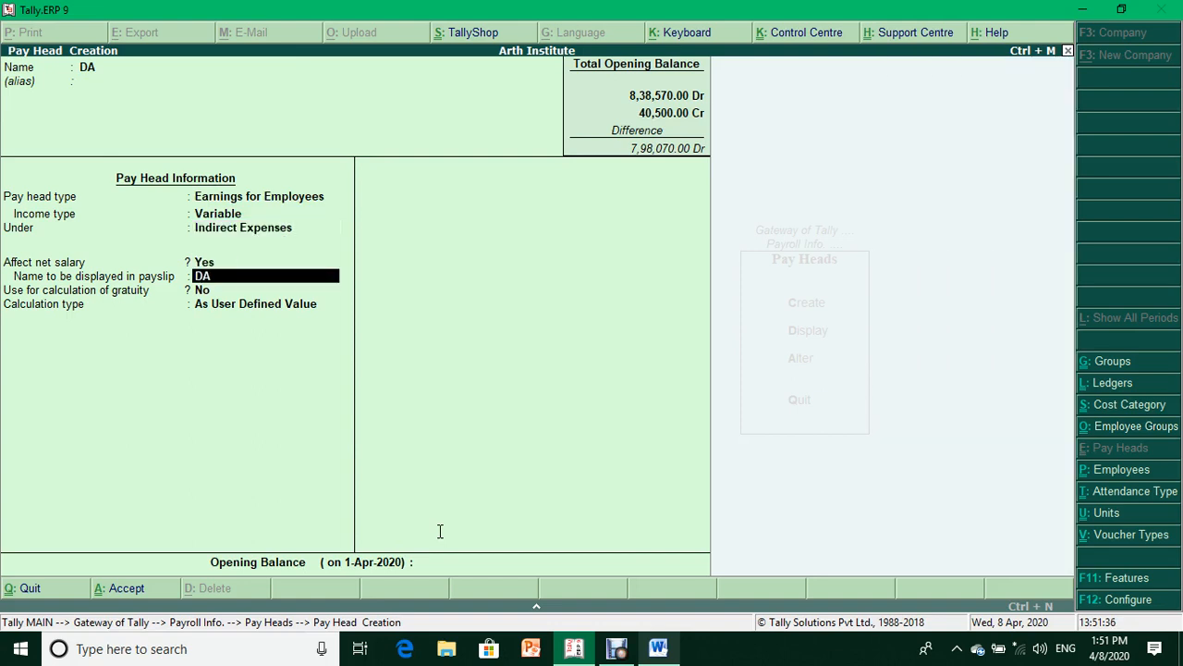
key(Return)
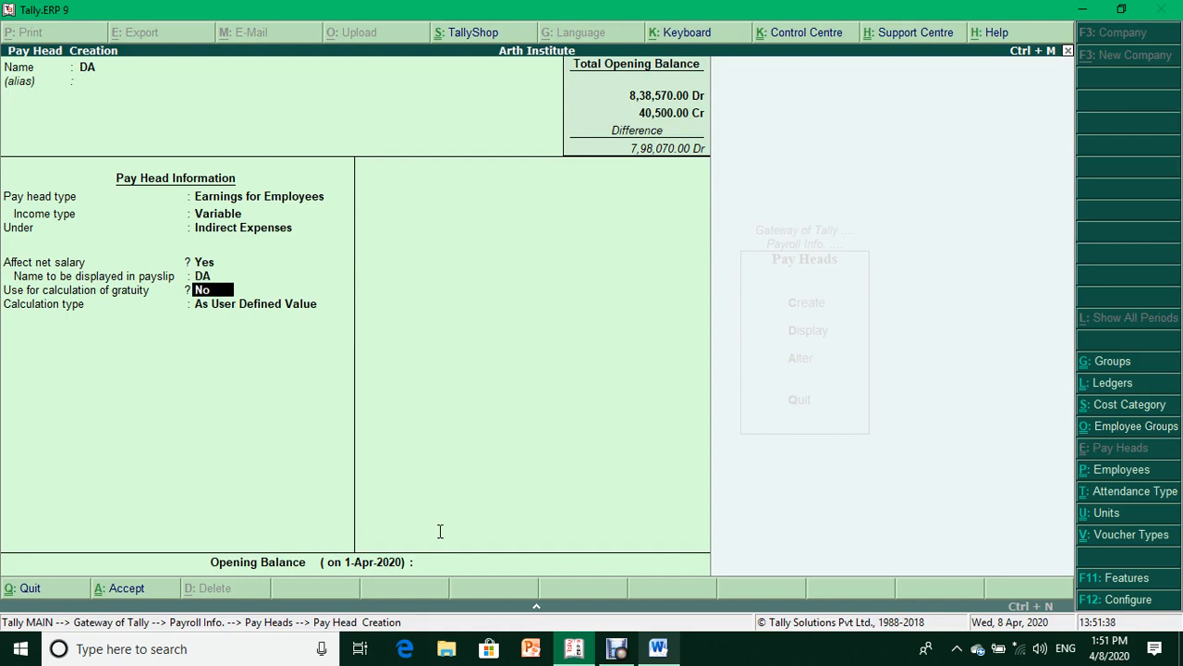
key(Return)
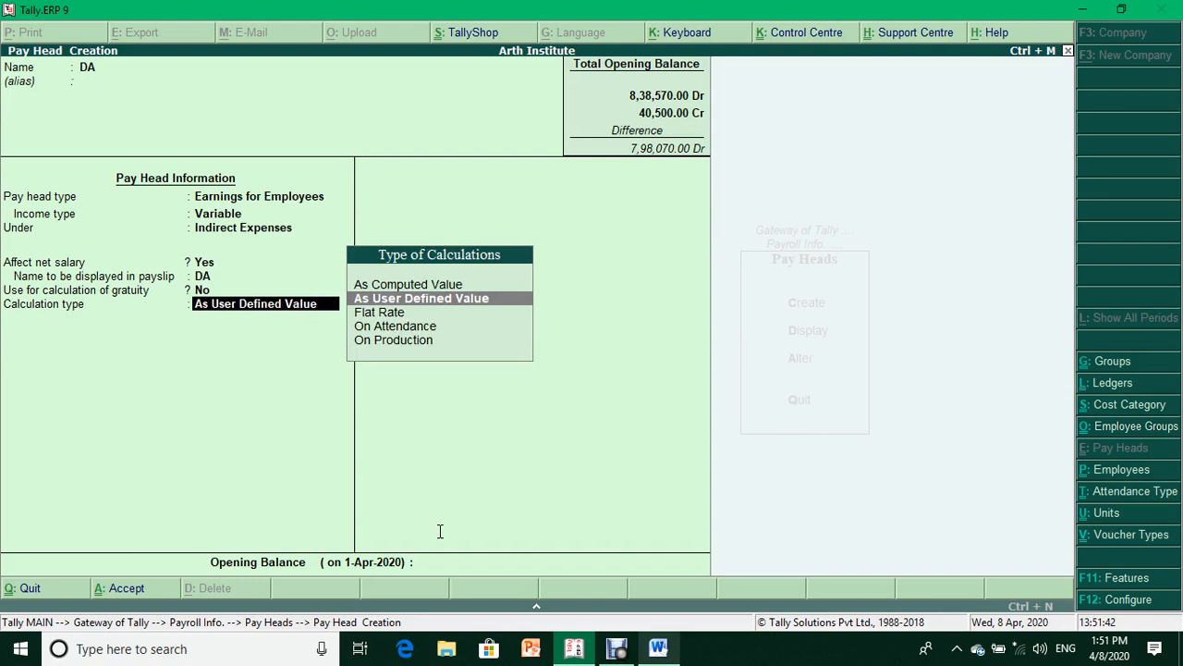
key(Up)
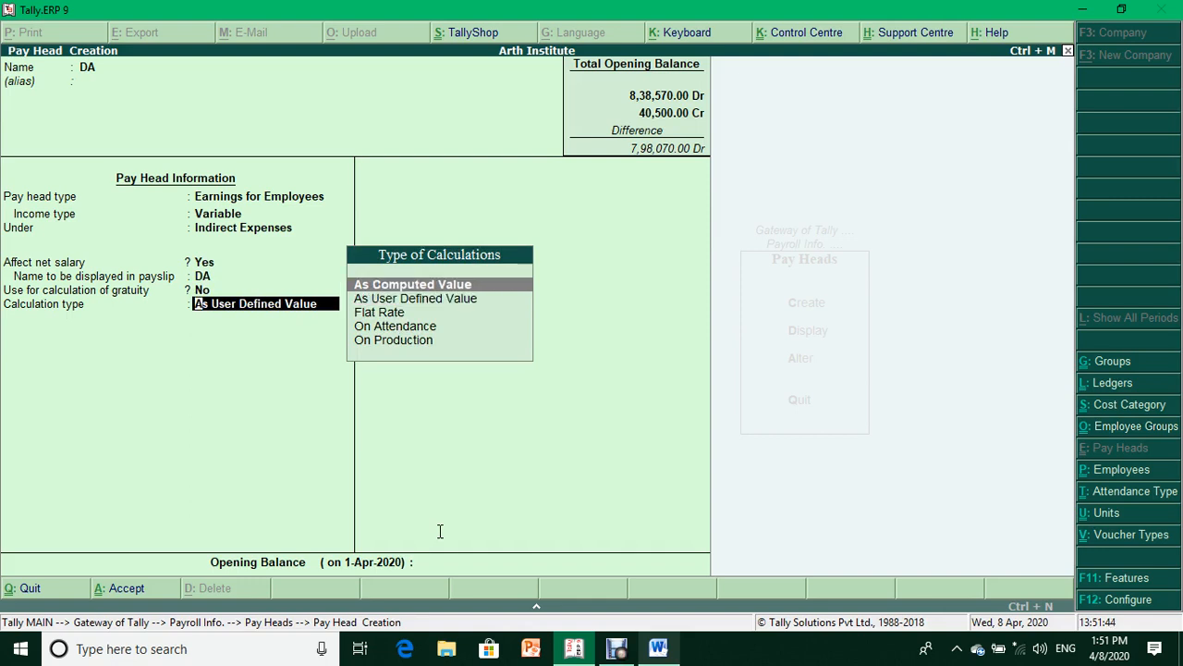
key(Return)
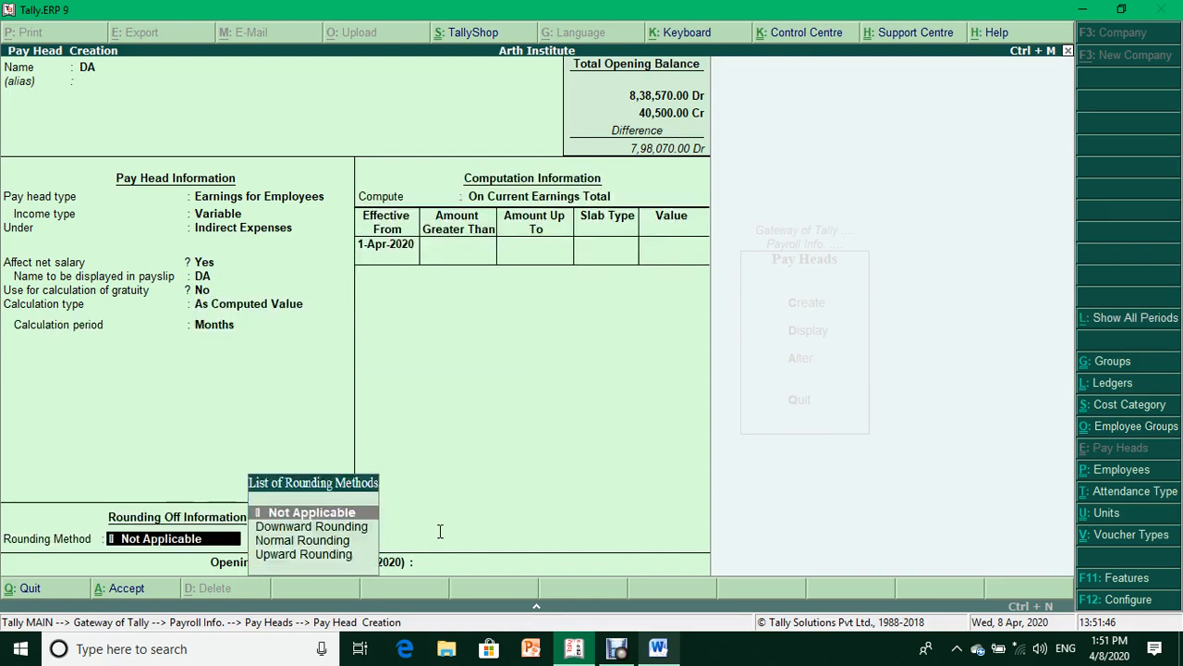
key(Return)
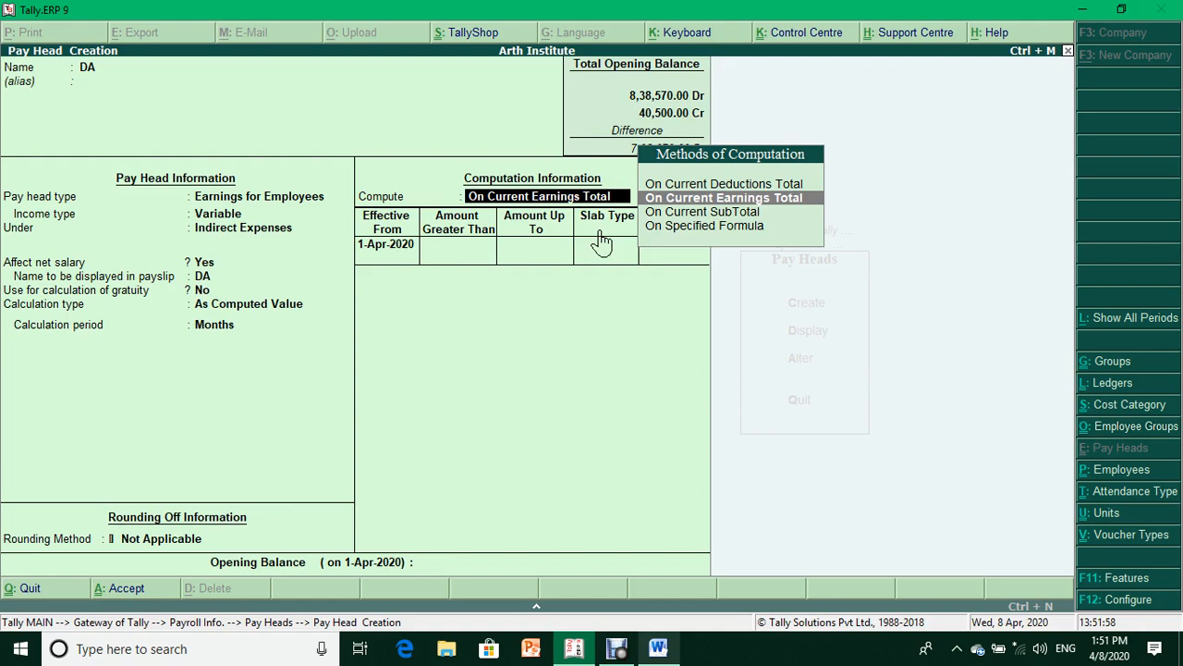
key(Down)
key(Down)
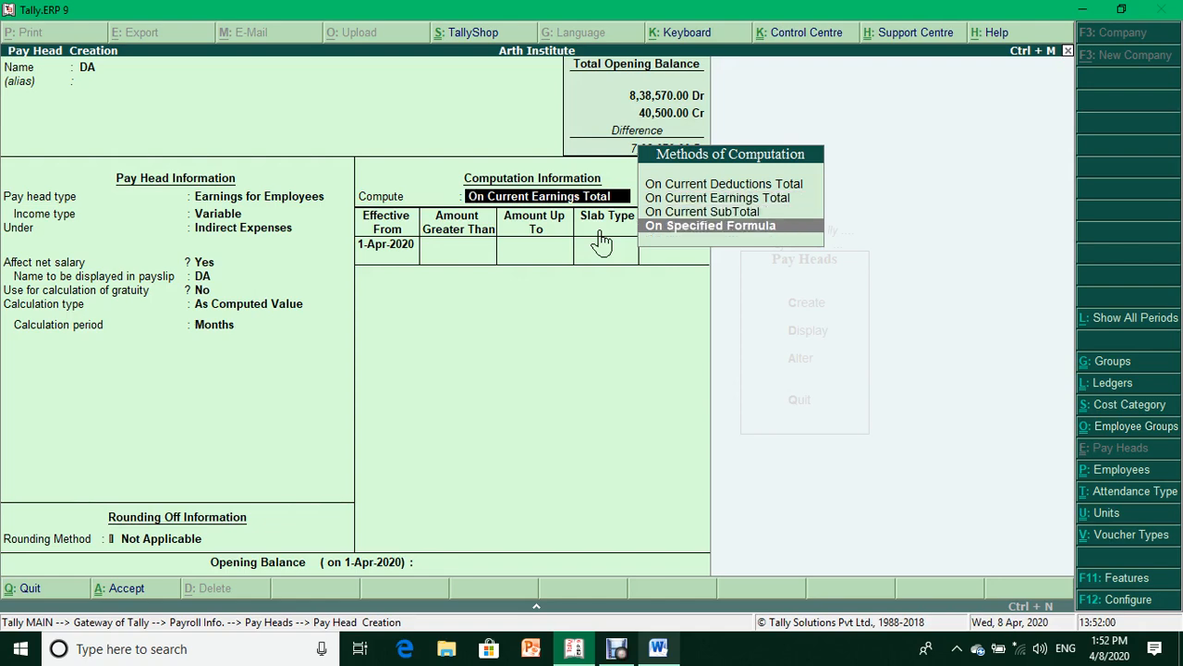
- Compute DA On Specified Formula using Basic Salary as the only pay head
key(Return)
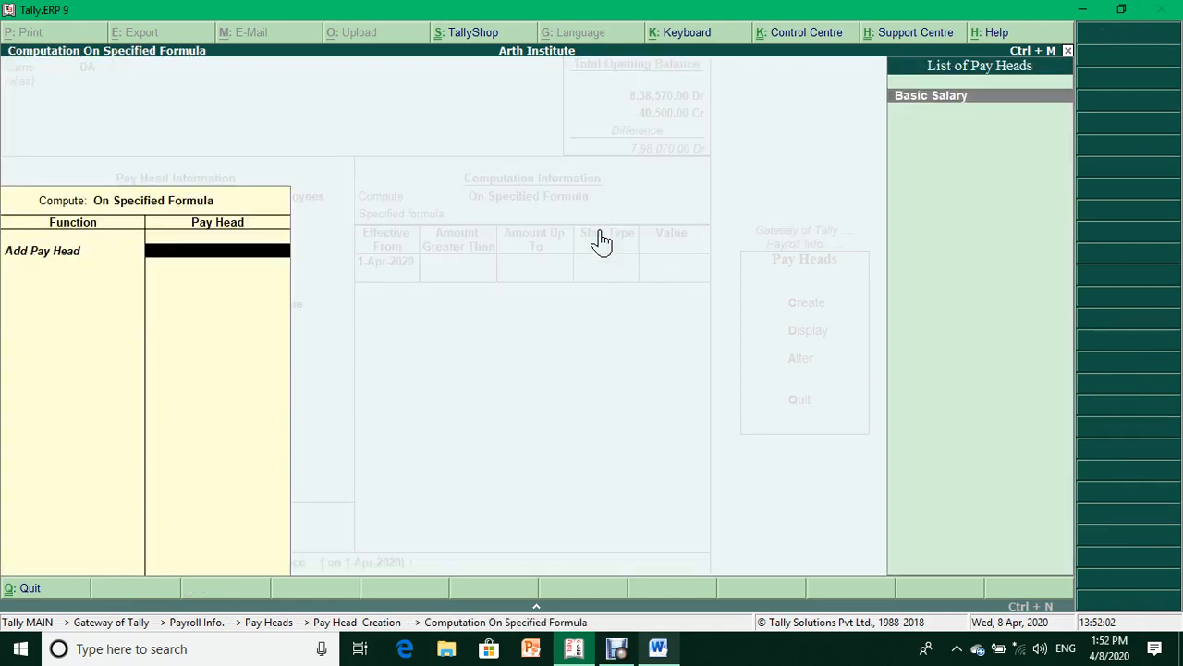
key(Return)
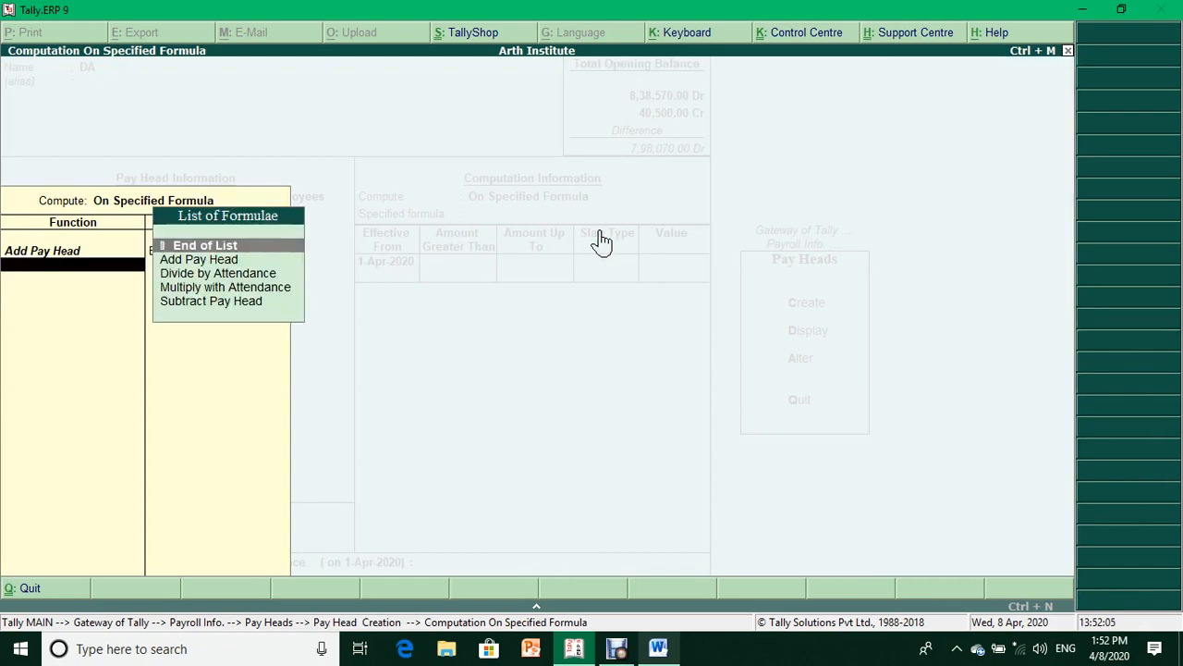
key(Return)
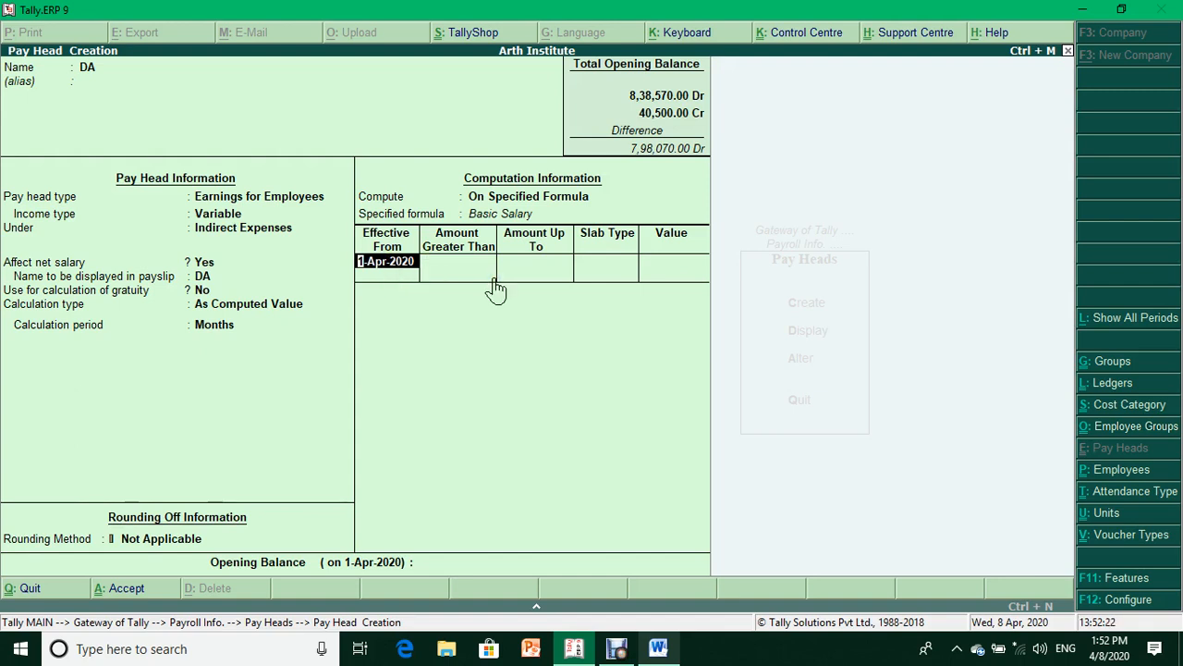
- Enter DA slabs from 1-Apr-2020: up to 10,000 at 5%, up to 15,000 at 10%
key(Return)
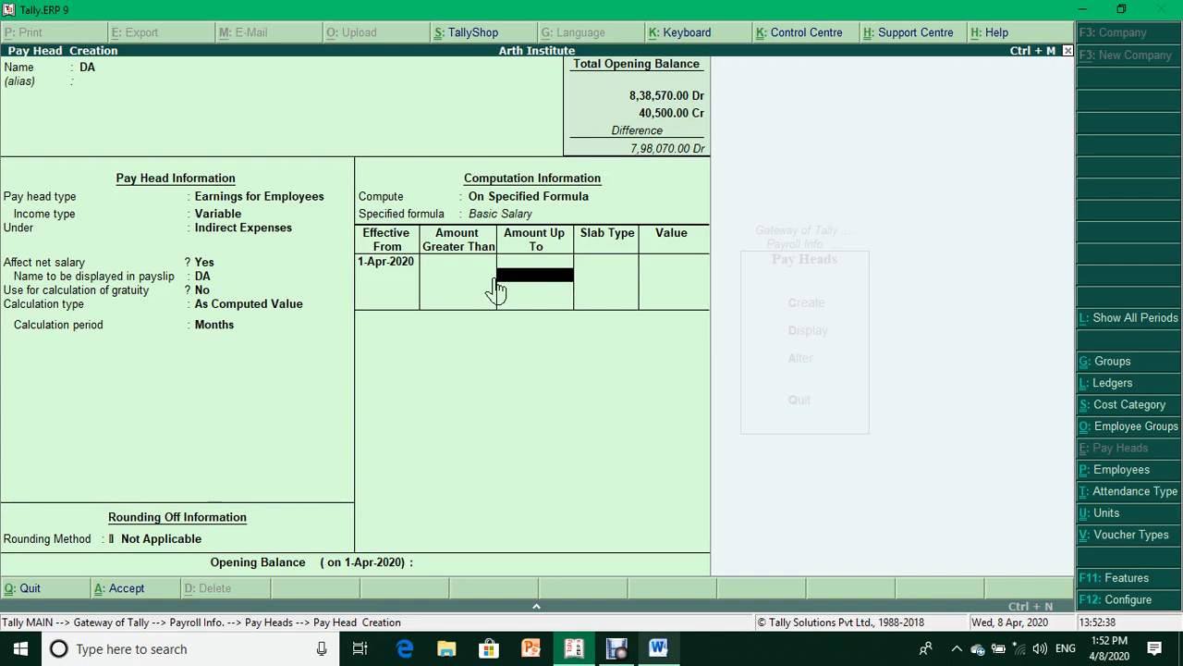
text(10000)
key(Return)
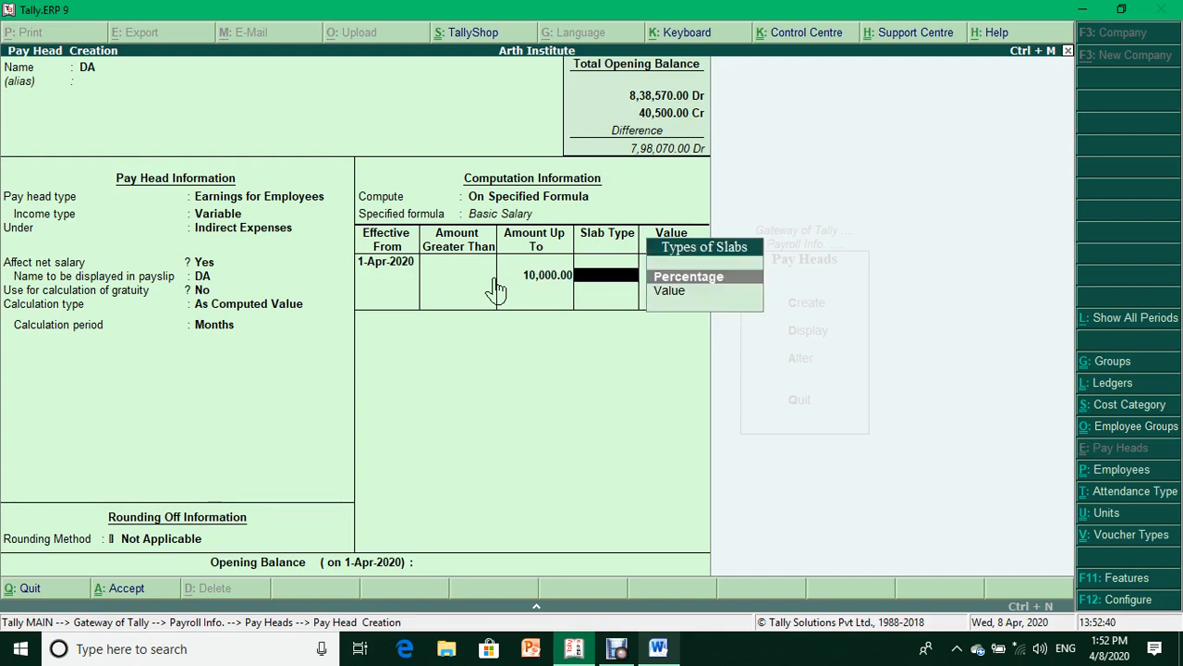
key(Return)
text(5)
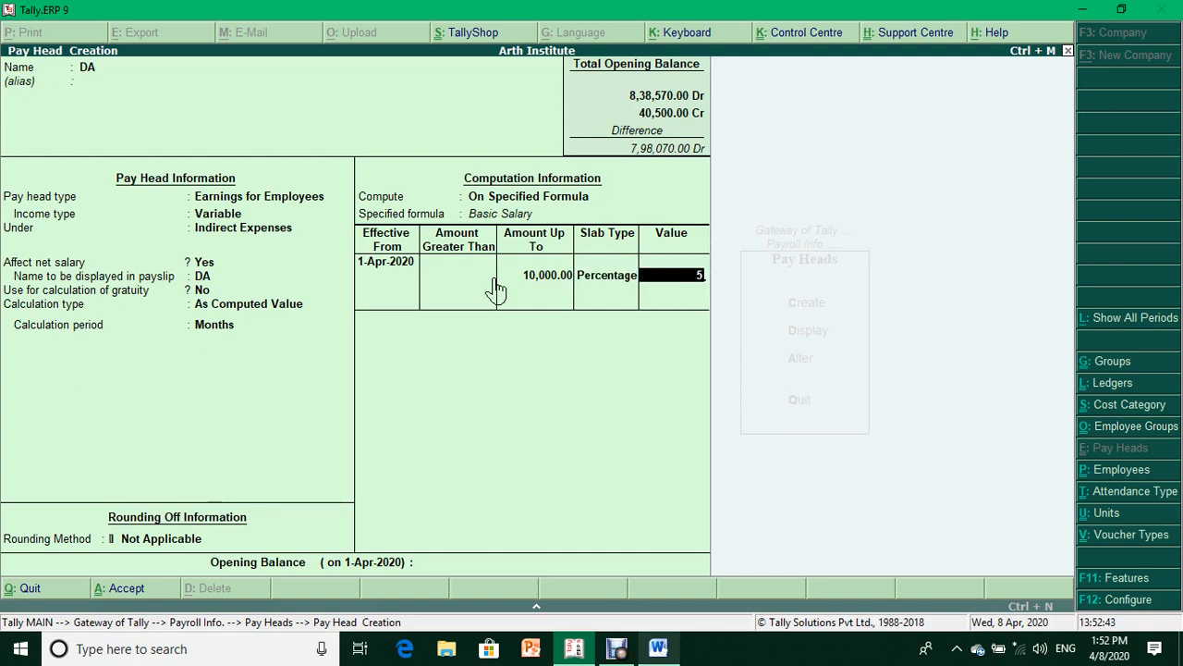
key(Return)
text(15000)
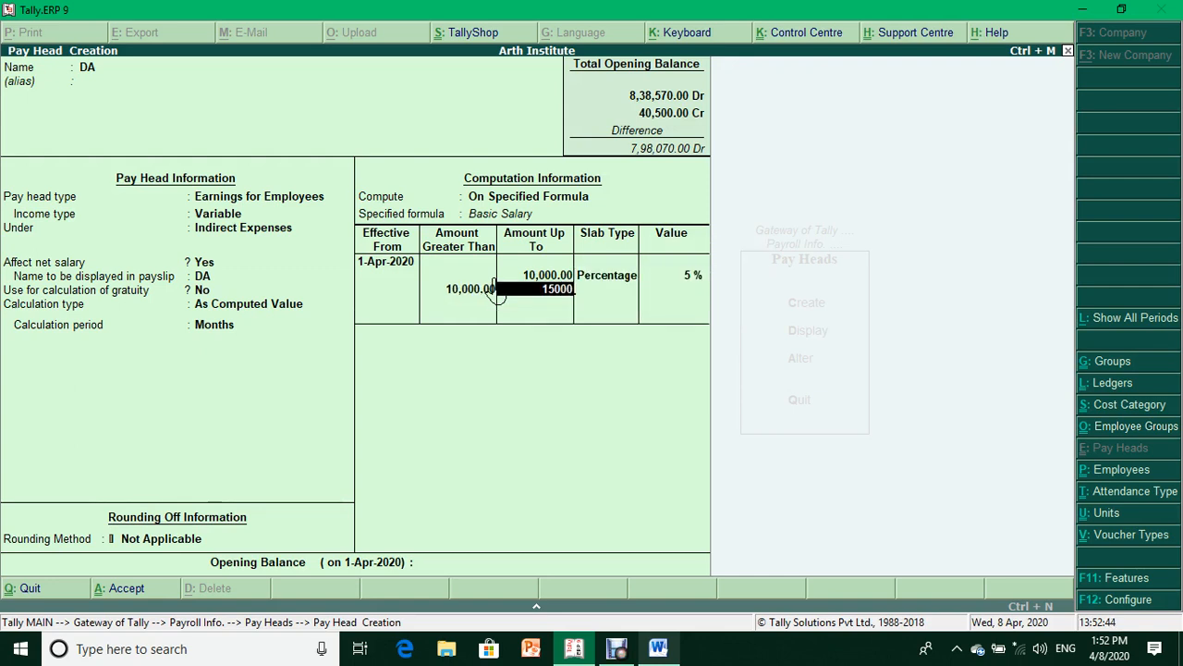
key(Return)
key(Return)
text(10)
key(Return)
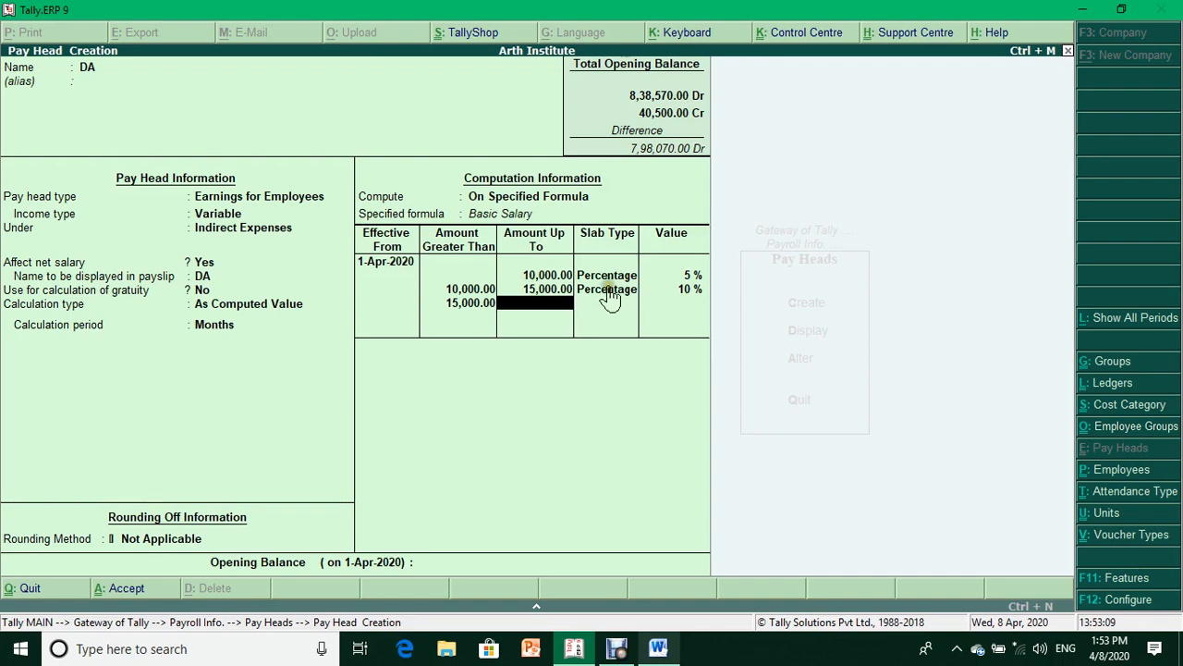
- Correct the DA slabs so Basic Salary is charged at 10%, removing the 15,000 limit
key(BackSpace)
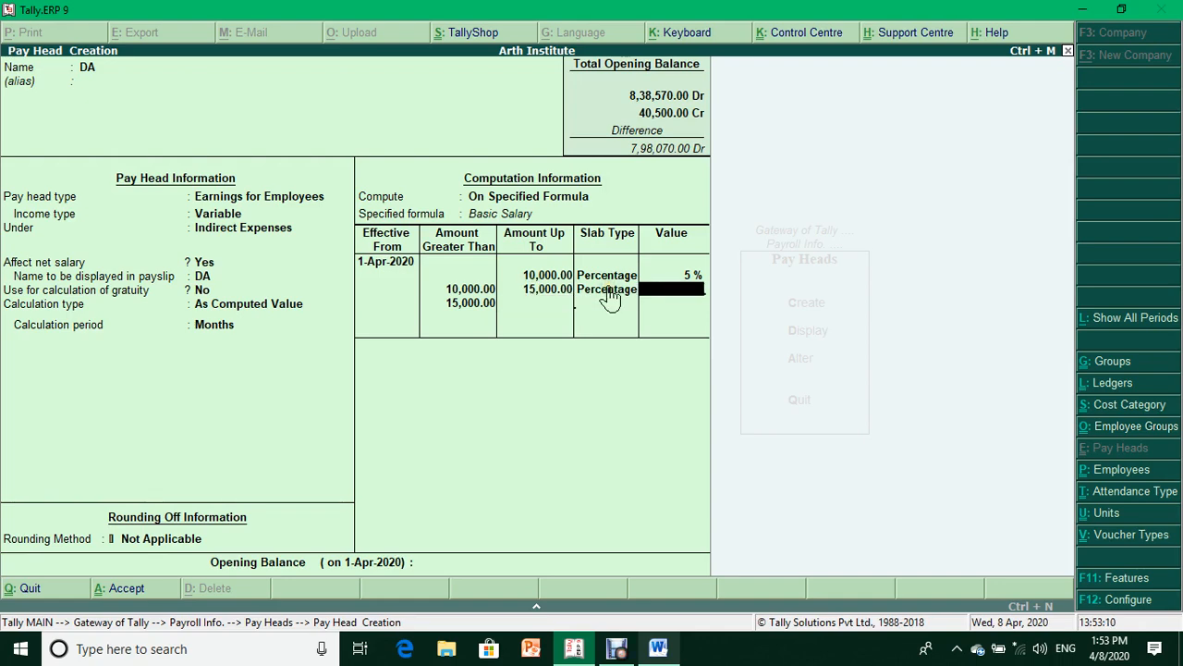
key(BackSpace)
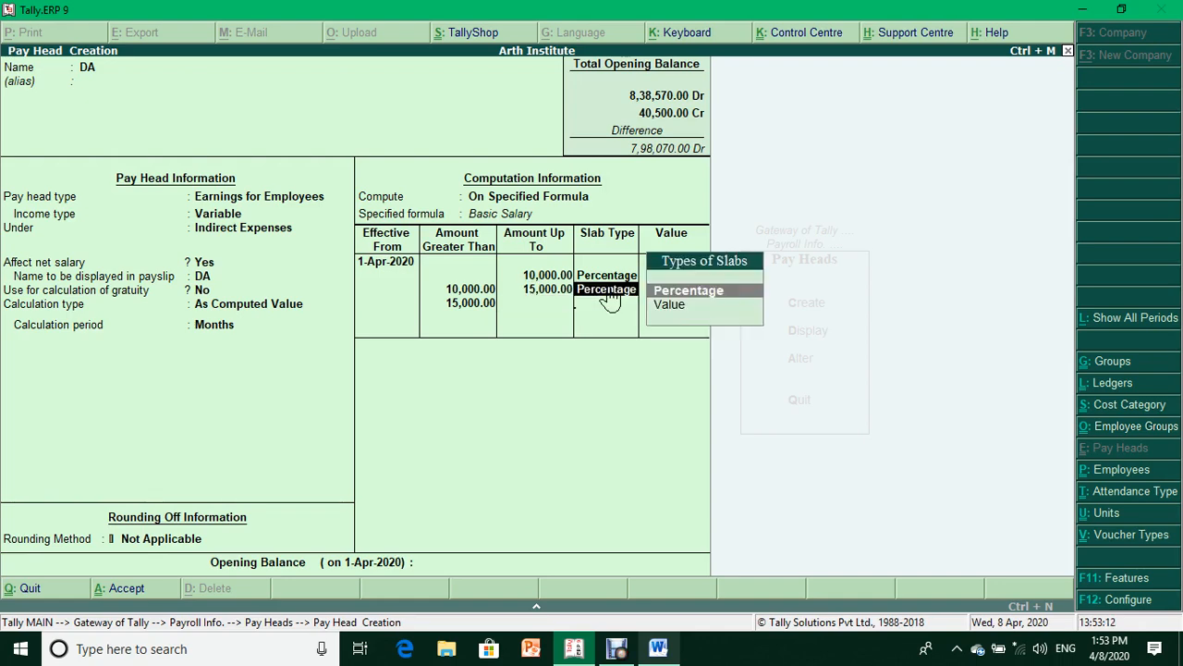
key(BackSpace)
key(BackSpace)
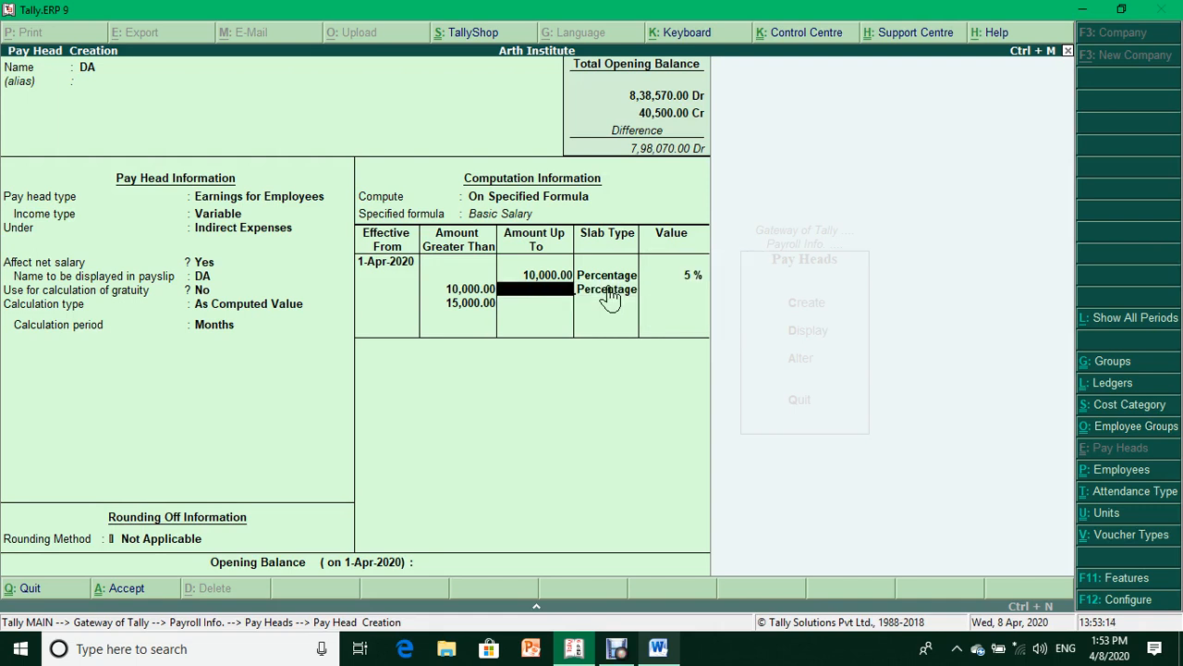
key(BackSpace)
key(BackSpace)
key(Return)
key(BackSpace)
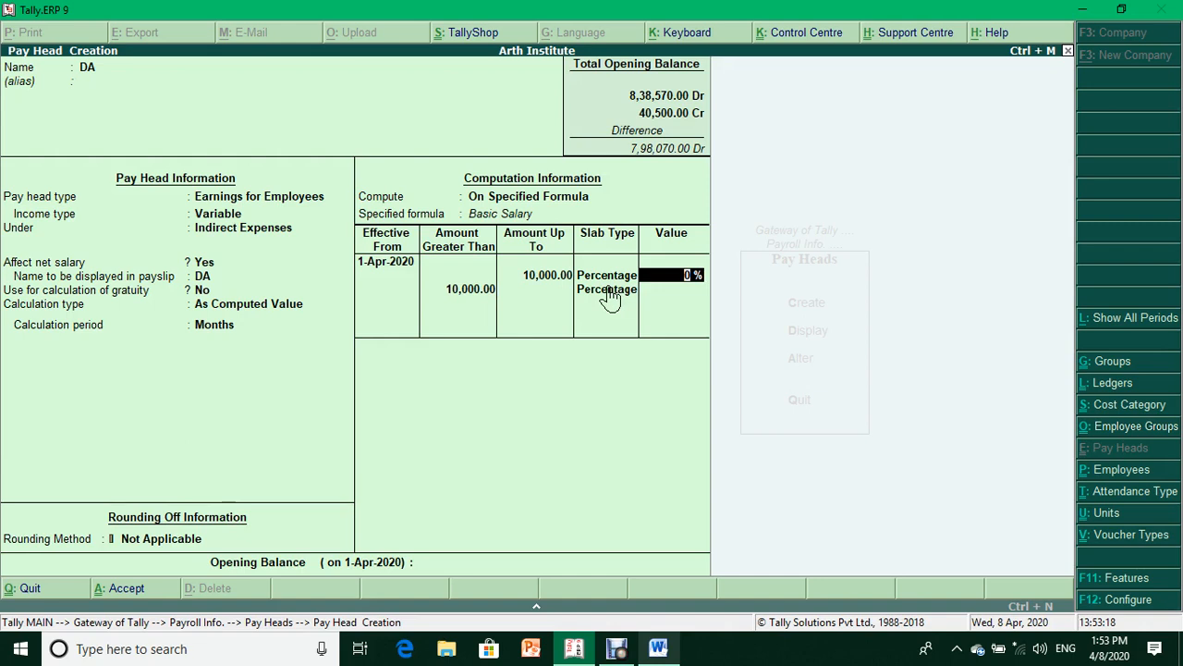
text(10)
key(Return)
key(Return)
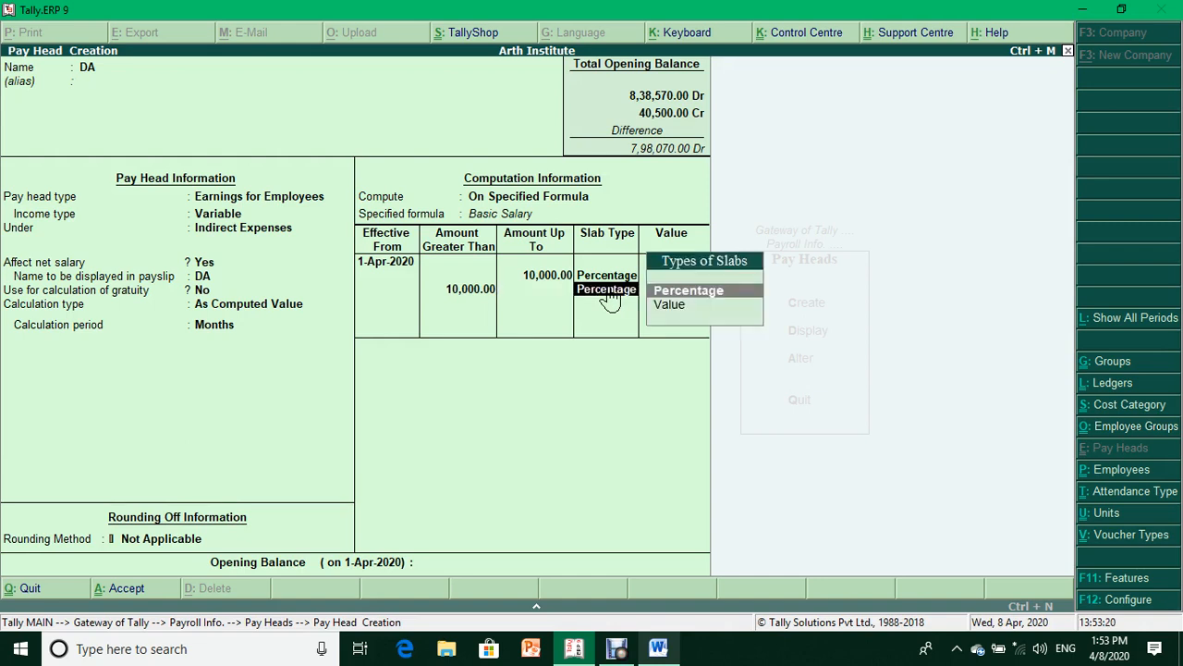
key(Return)
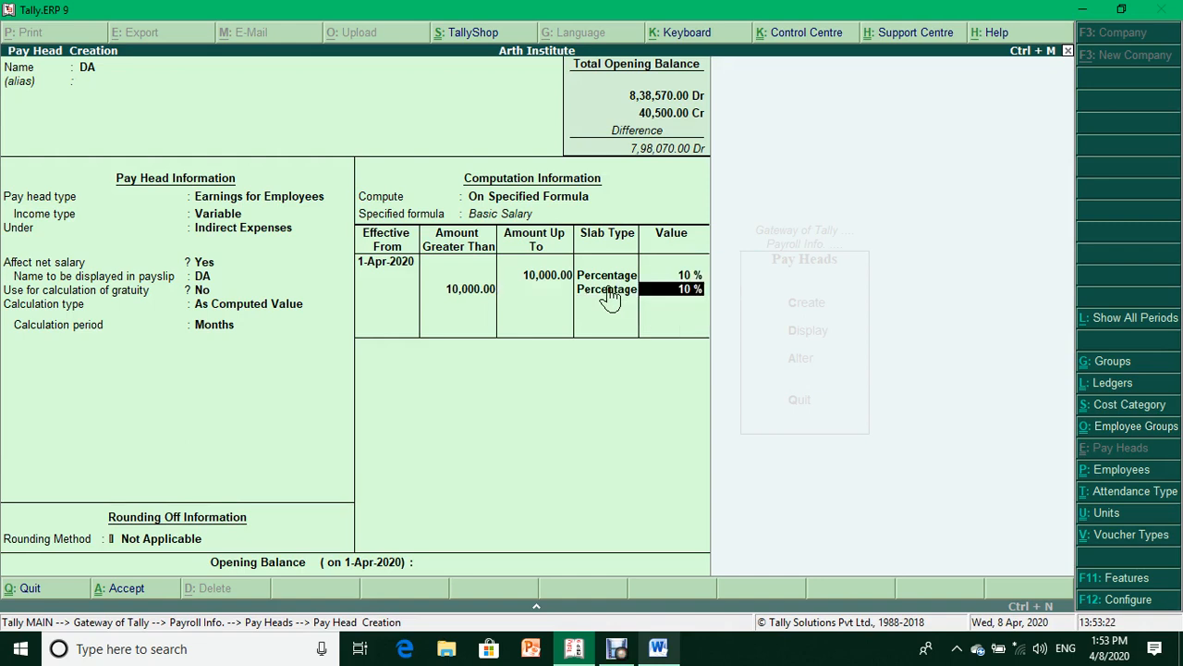
key(Return)
key(Return)
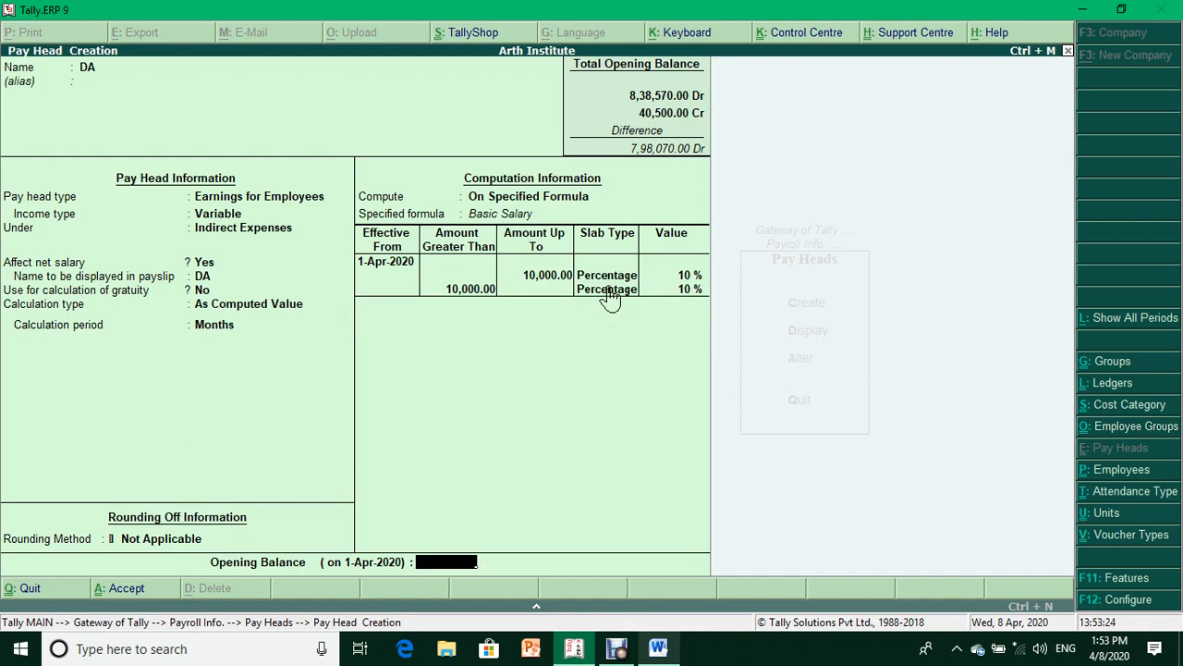
key(Return)
- Save DA and create HRA as a variable earning under Indirect Expenses, As Computed Value, no rounding
key(y)
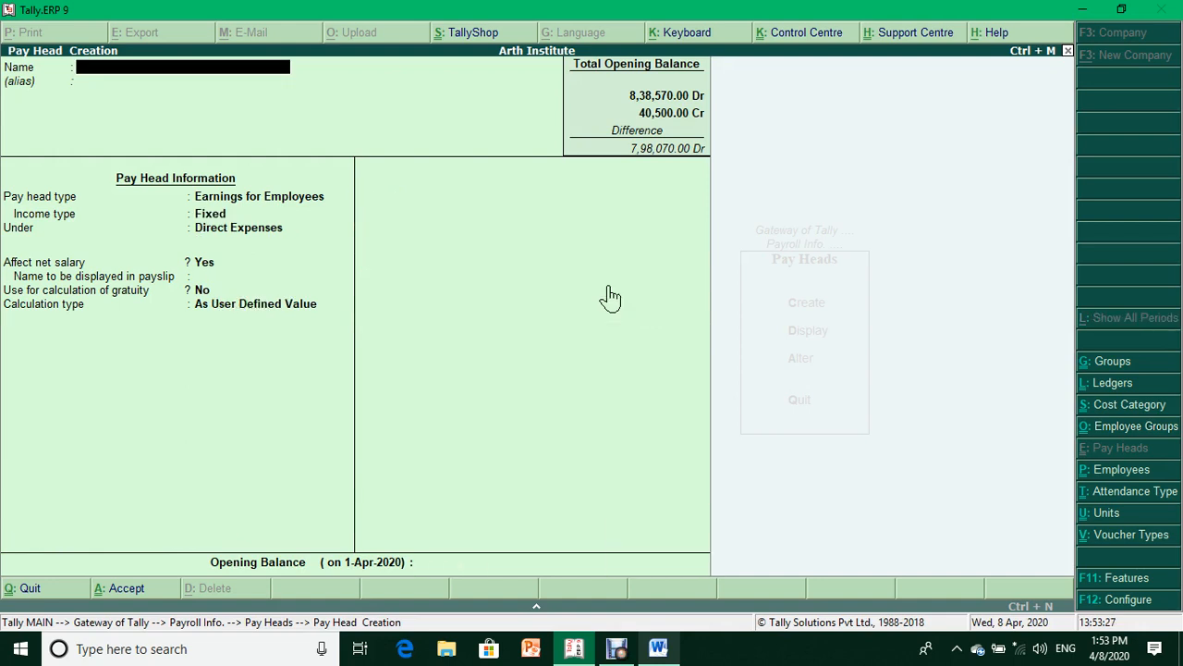
text(HRA)
key(Return)
key(Return)
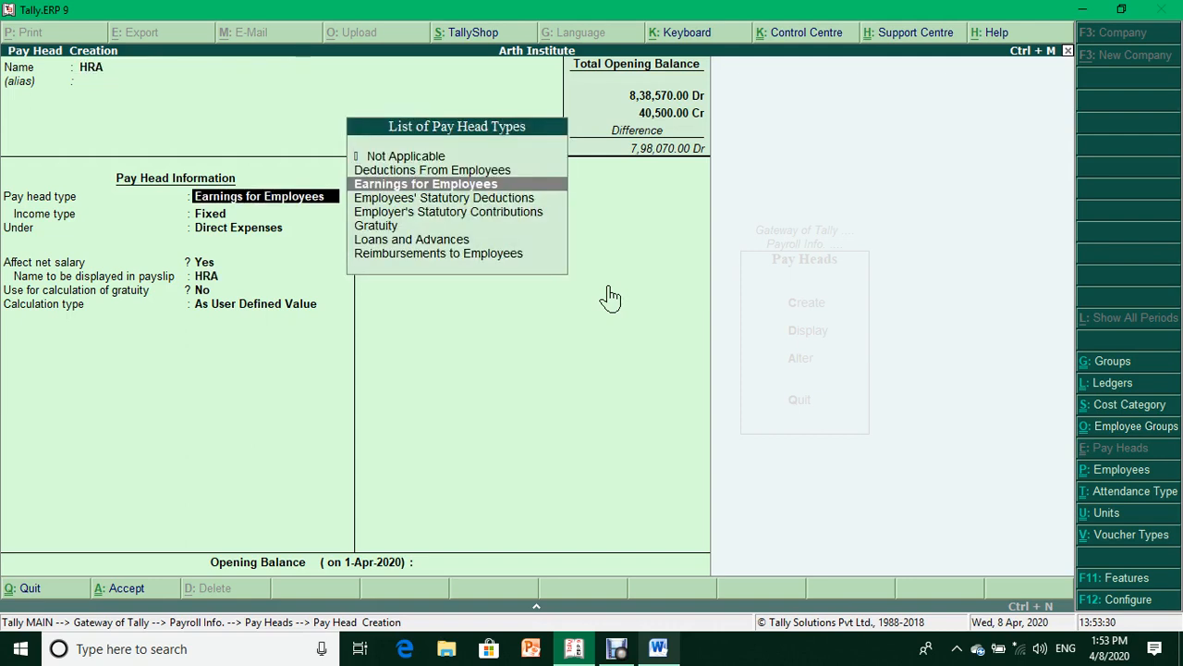
key(Return)
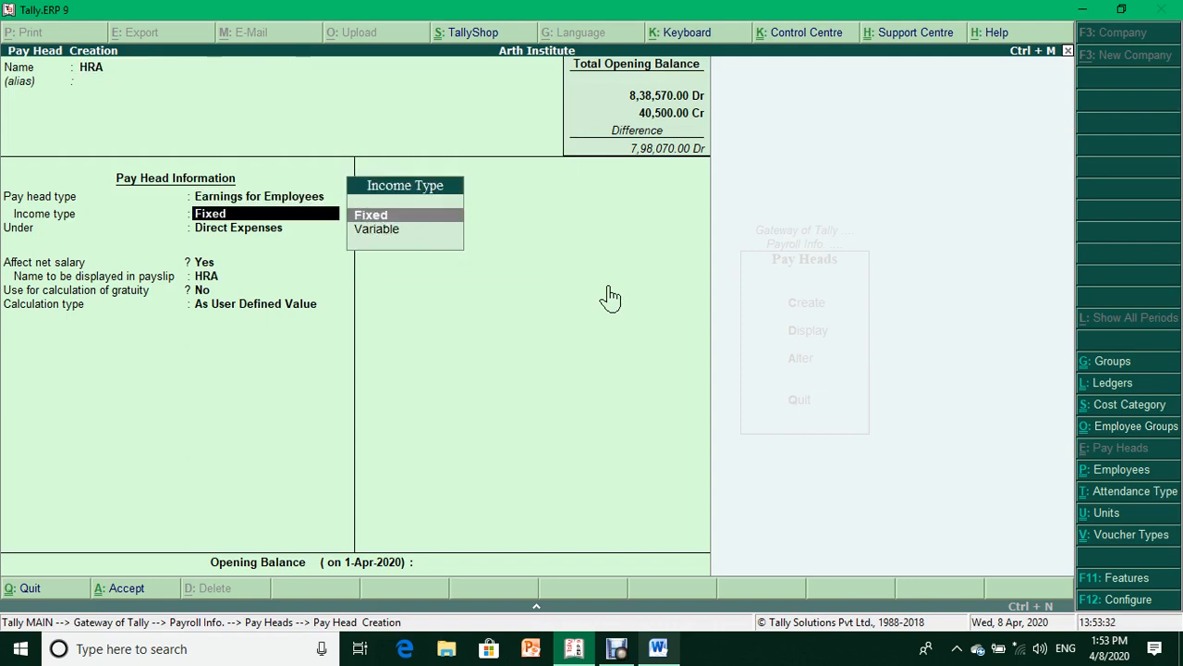
key(Down)
key(Return)
key(Down)
key(Down)
key(Down)
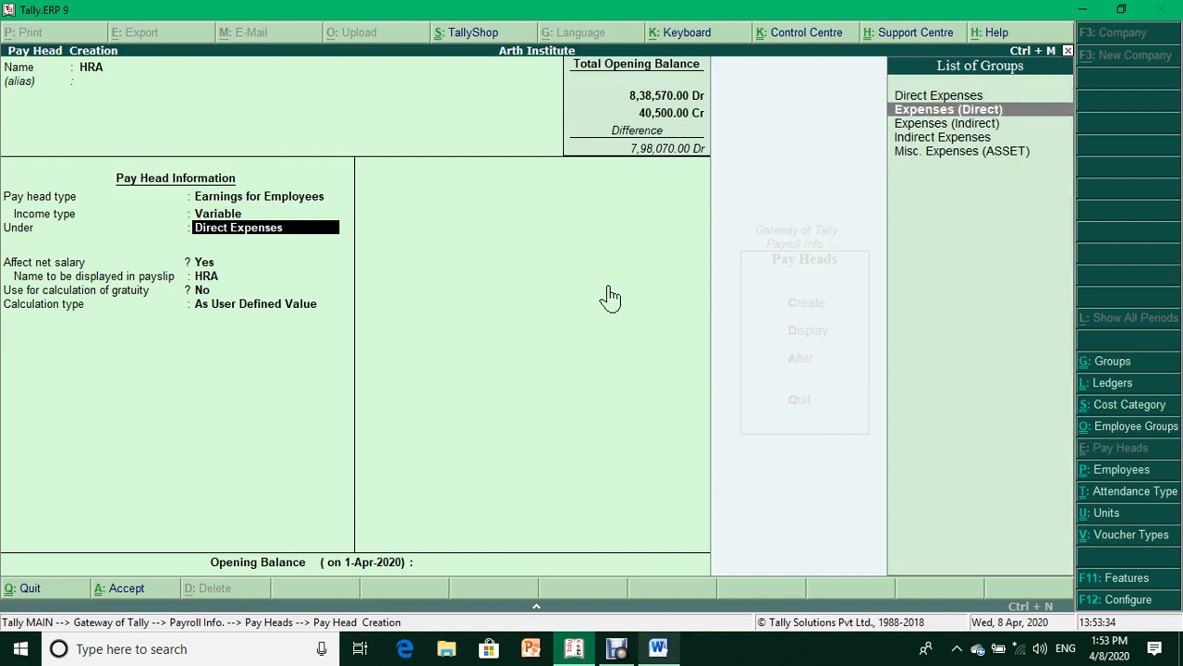
key(Return)
key(Return)
key(Return)
key(Return)
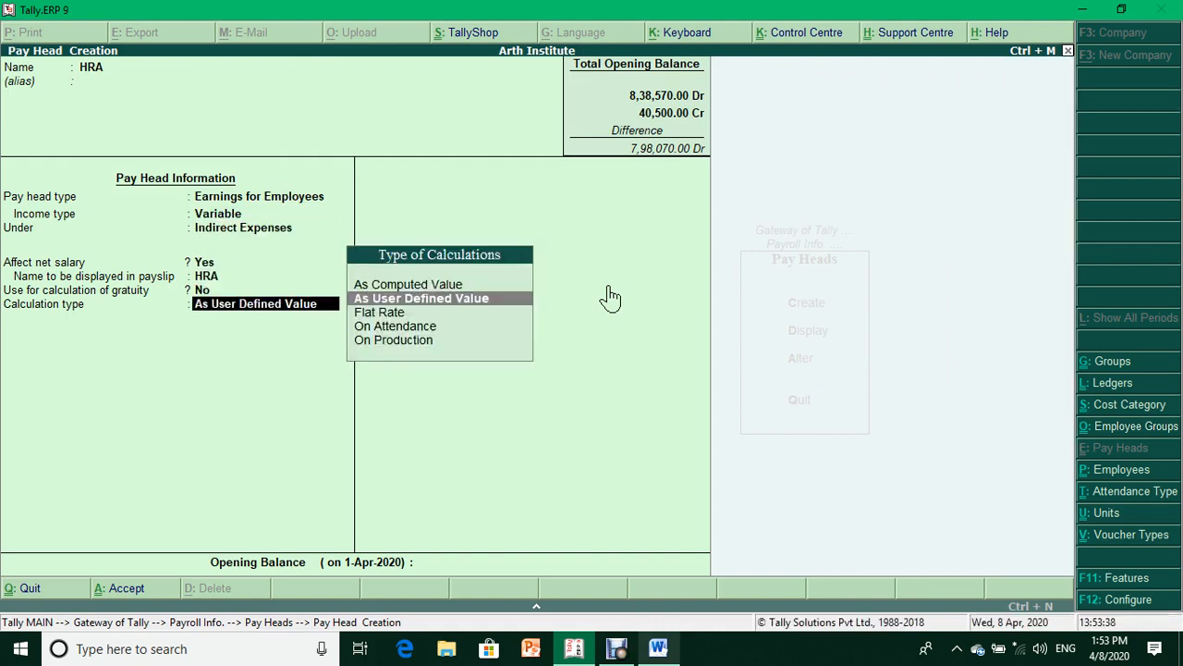
key(Up)
key(Return)
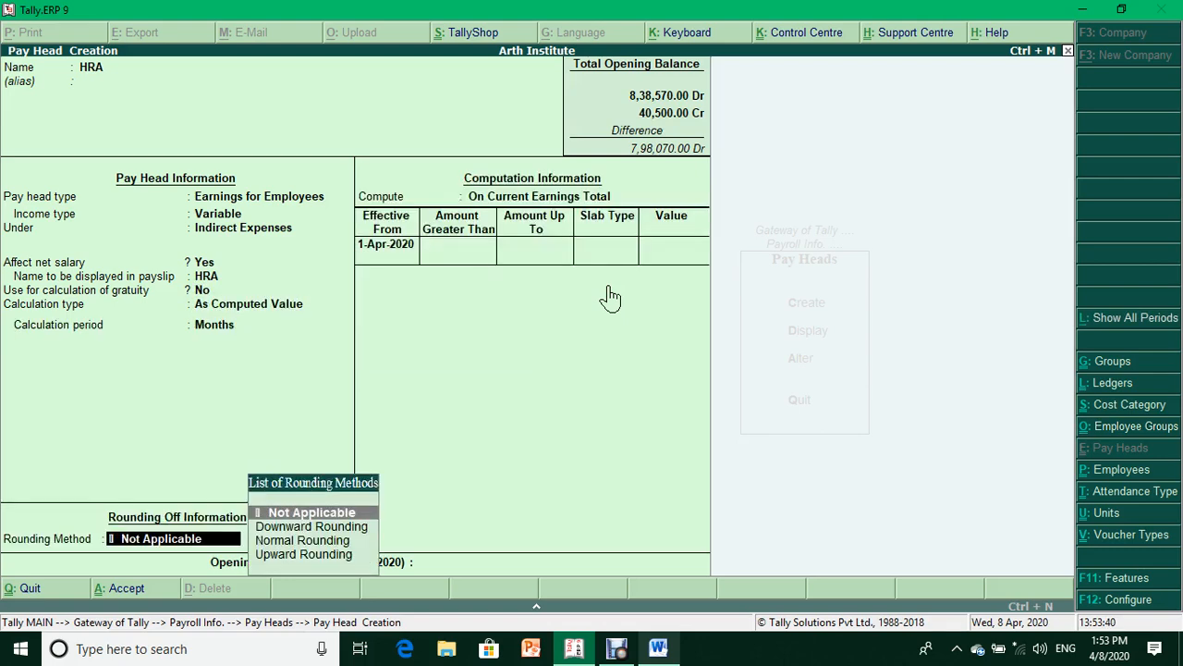
key(Return)
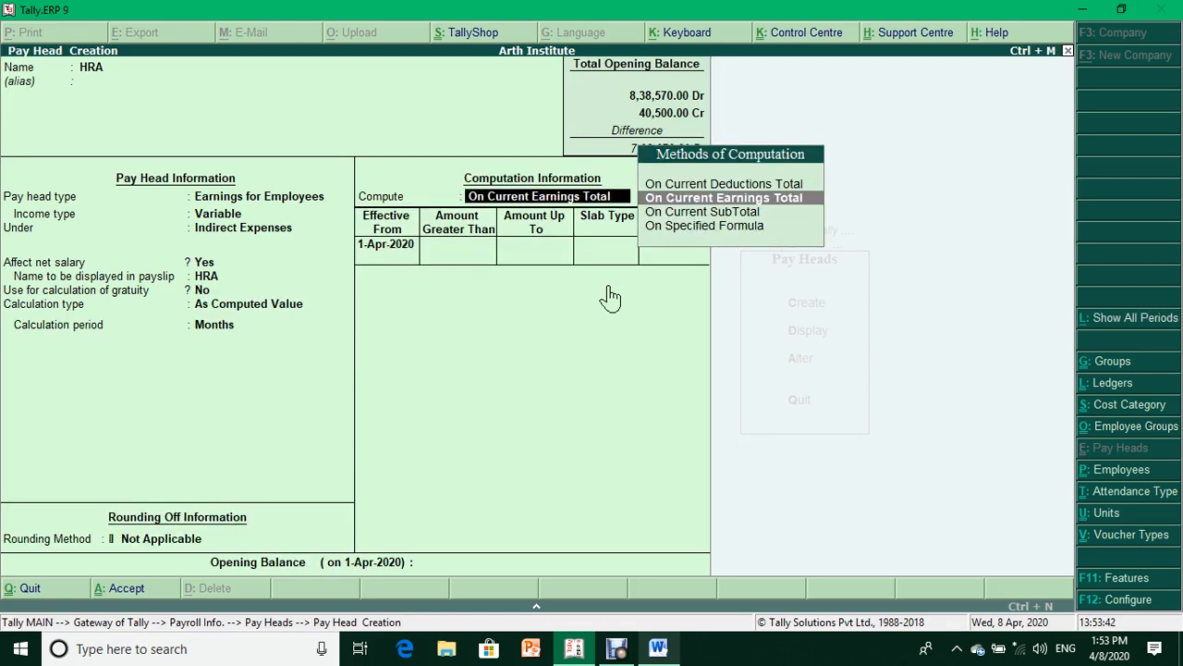
key(Down)
key(Down)
- Build HRA's specified formula as Basic Salary + DA
key(Return)
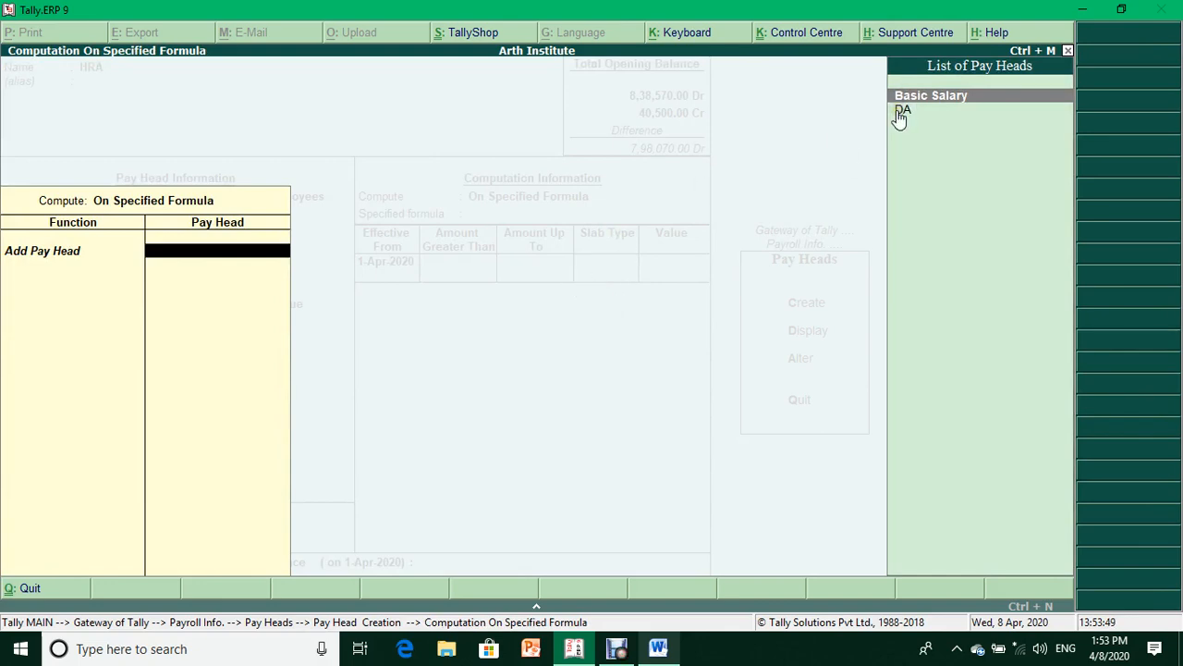
key(Return)
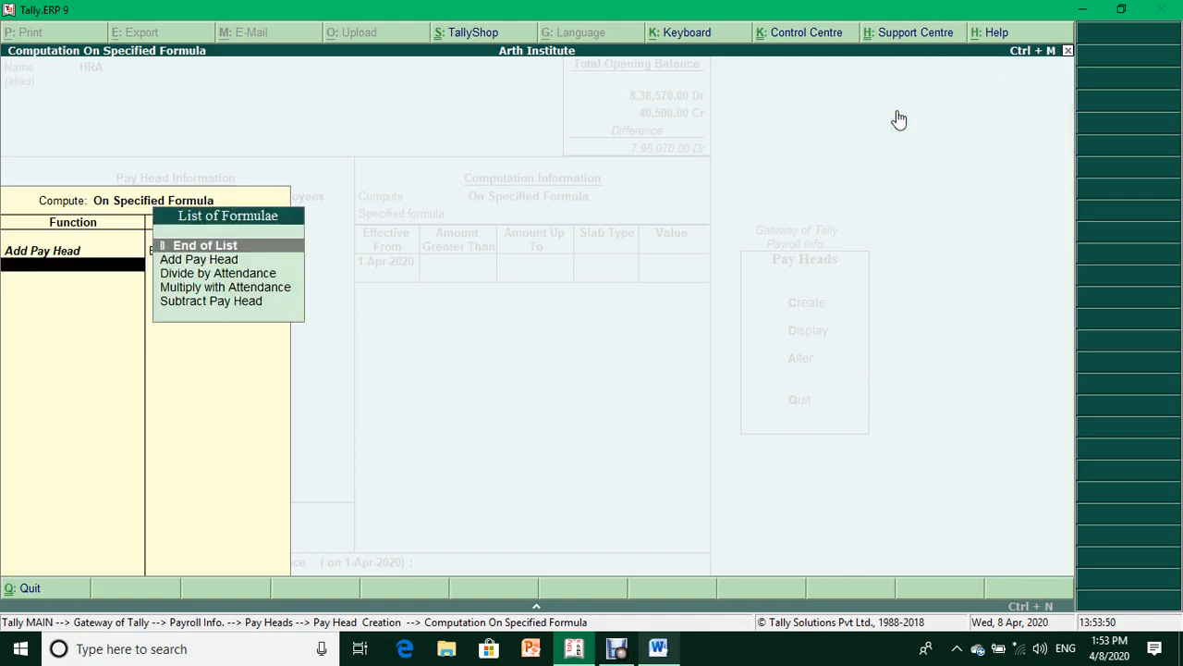
key(Down)
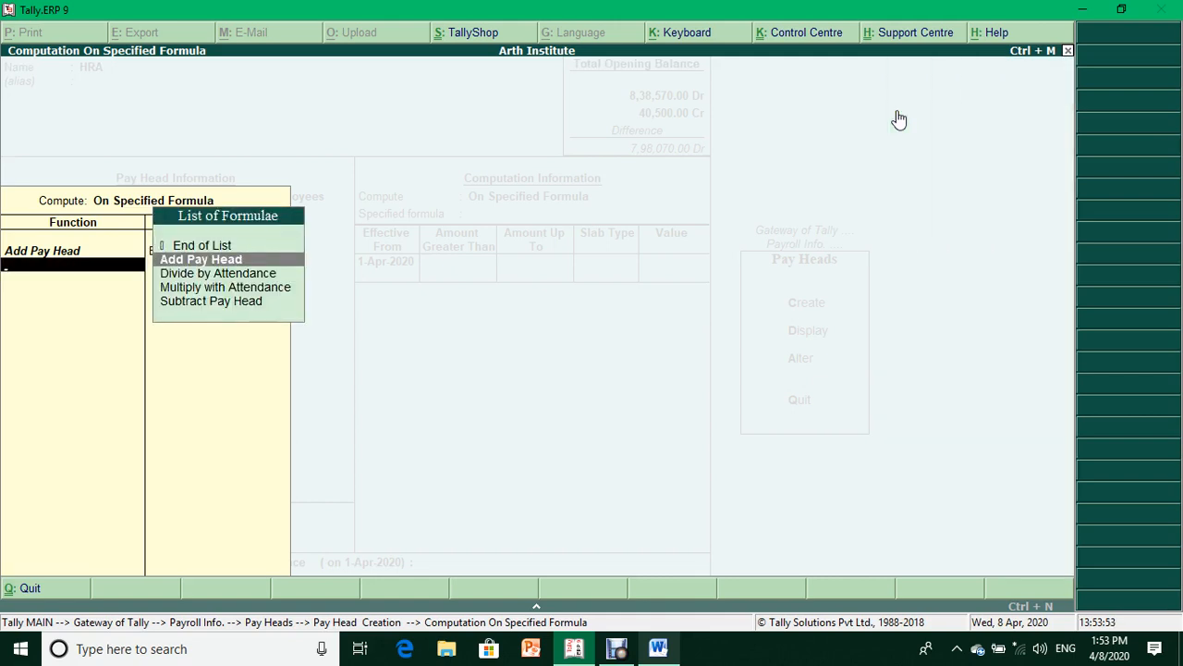
key(Return)
key(Down)
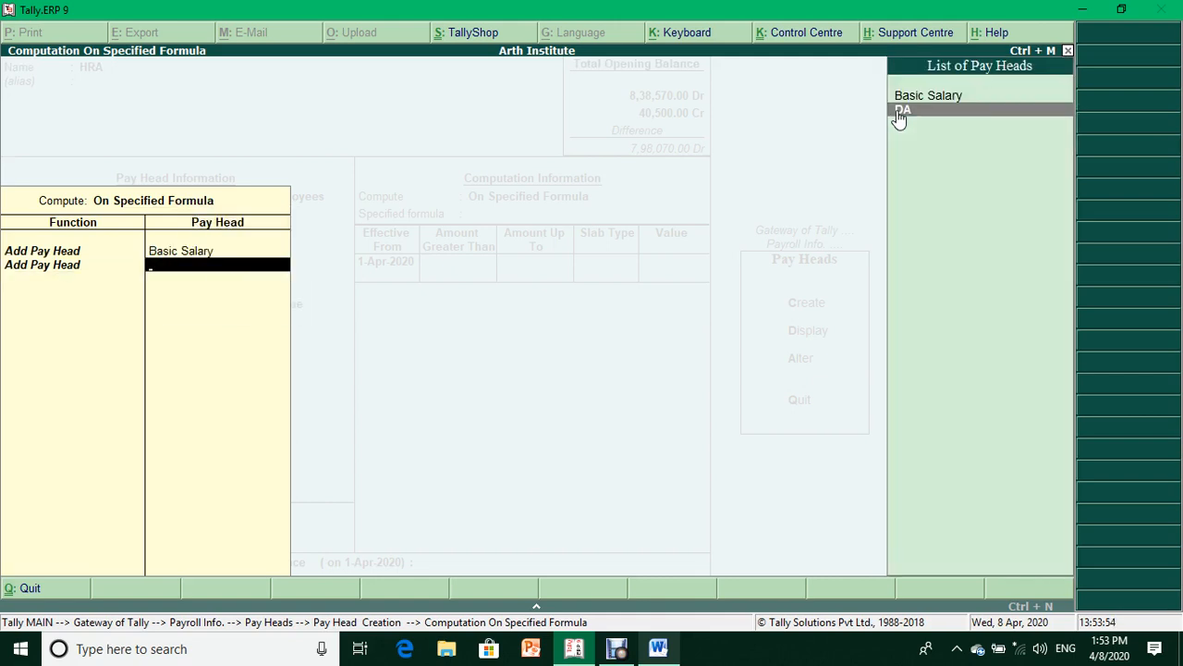
key(Return)
key(Return)
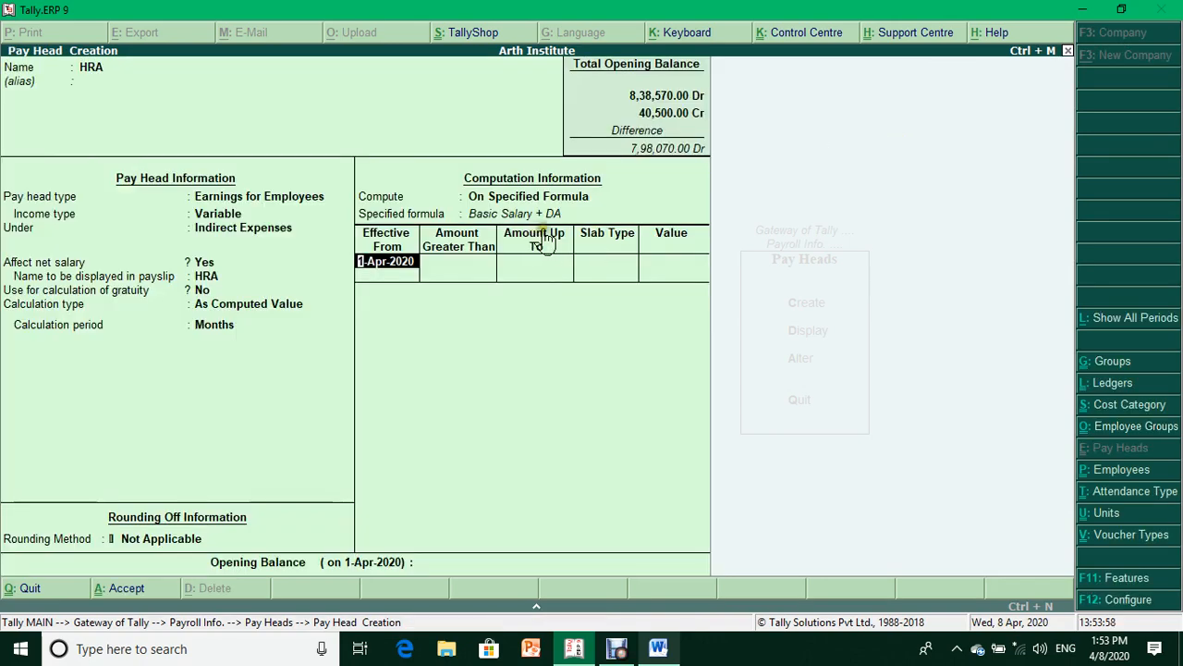
- Give HRA one 15% Percentage slab effective 1-Apr-2020, with no upper limit
key(Return)
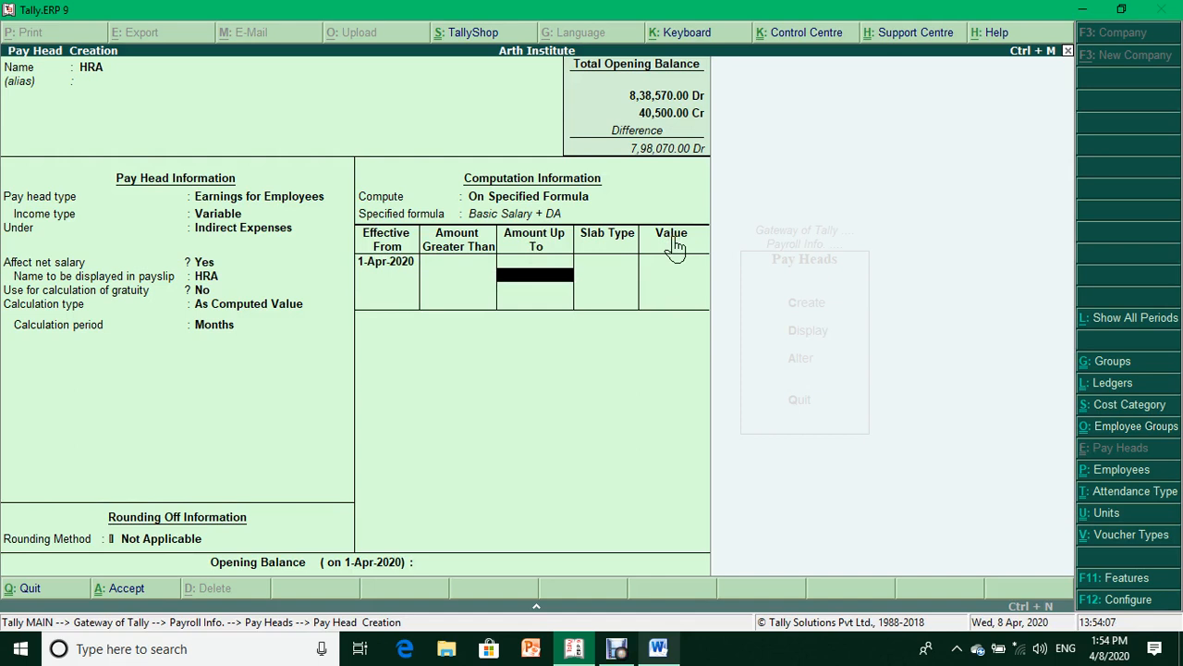
text(12000)
key(Return)
key(Return)
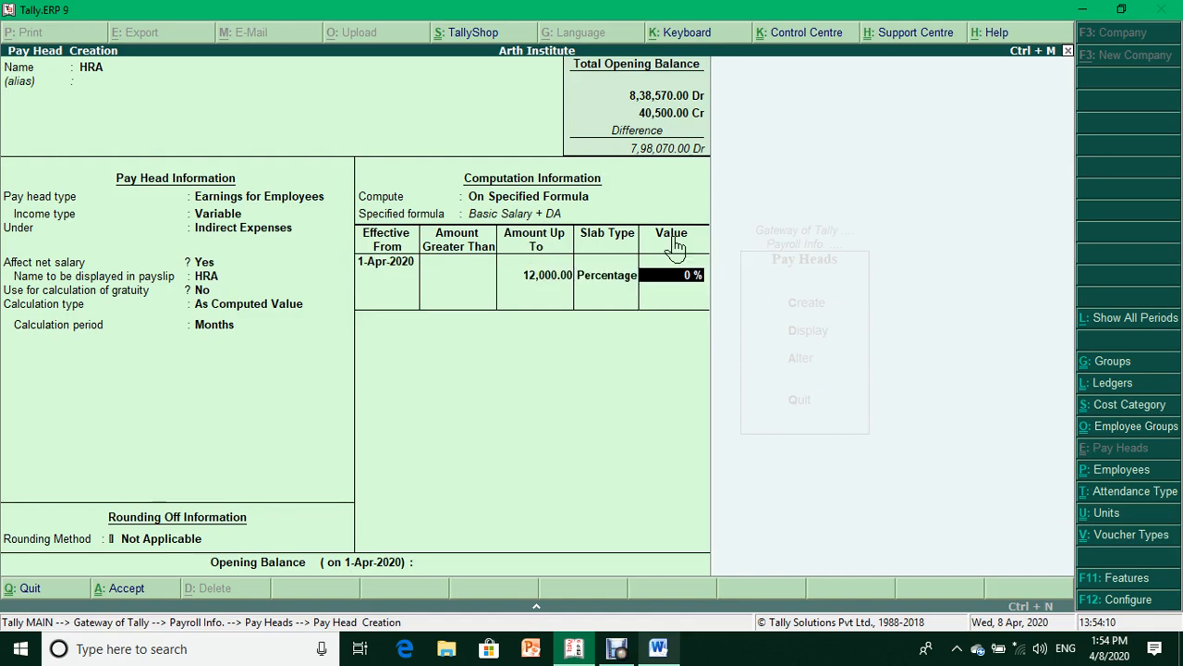
key(BackSpace)
key(BackSpace)
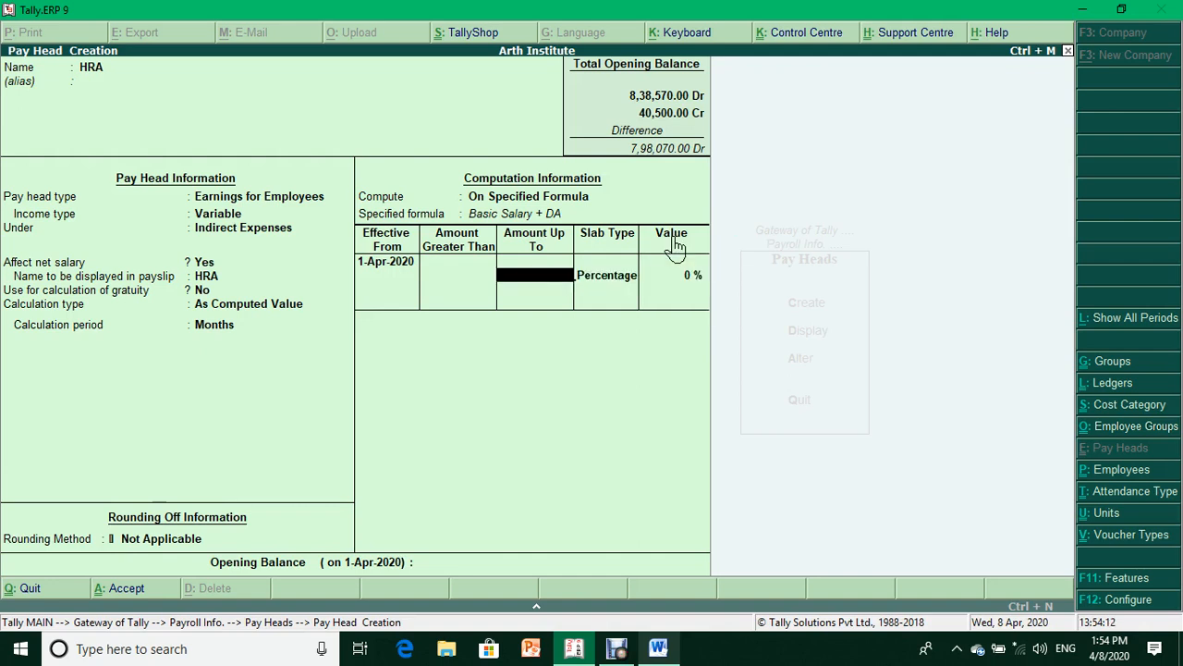
key(Return)
key(Return)
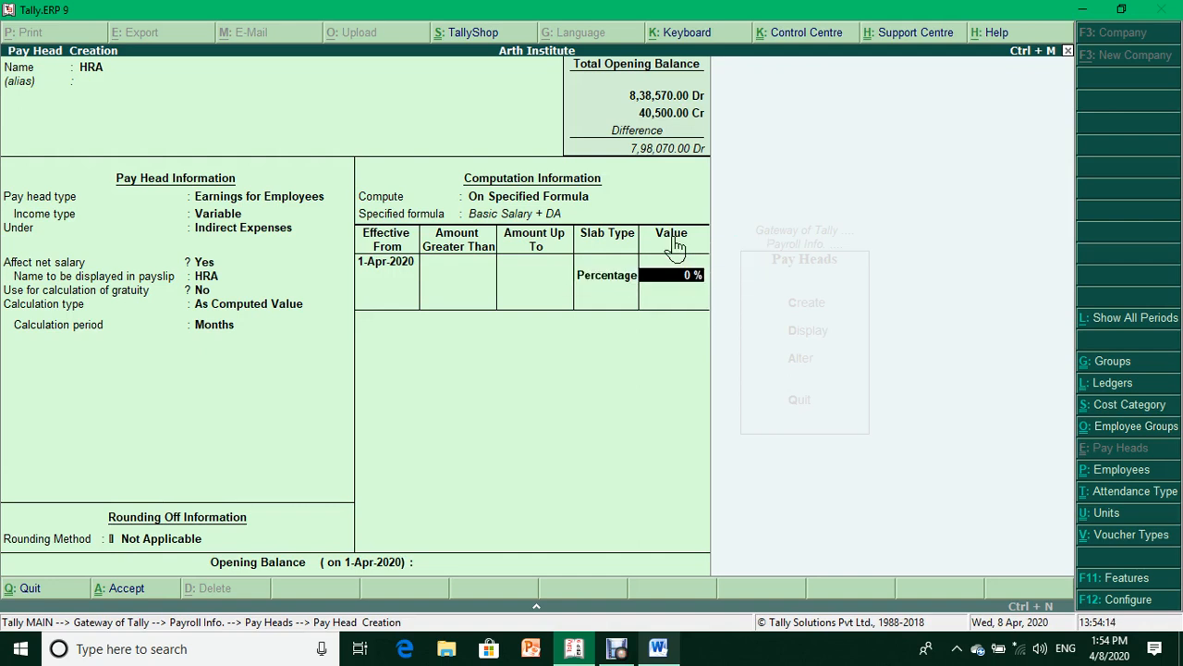
key(BackSpace)
text(15)
key(Return)
key(Return)
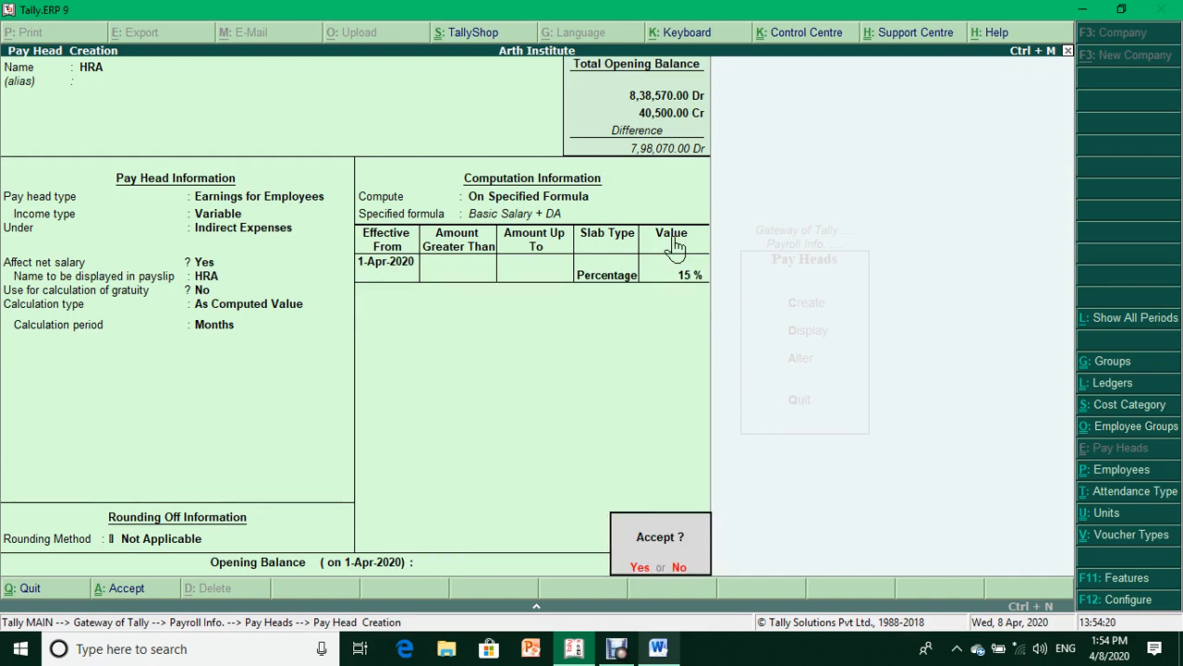
key(Return)
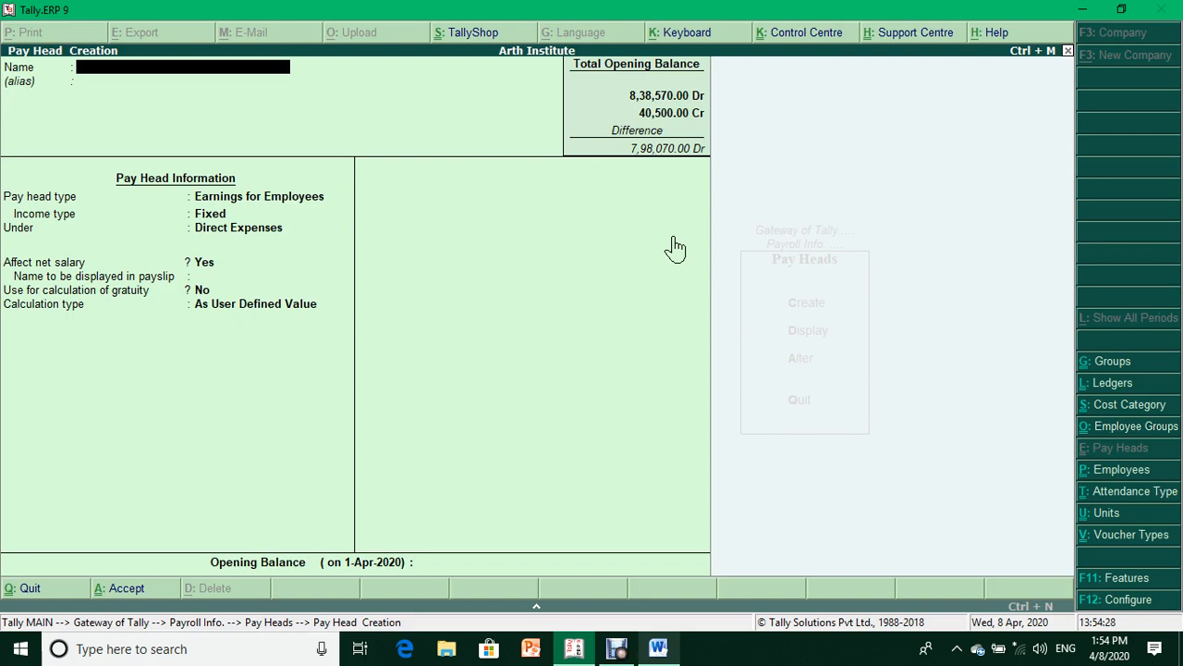
- Name the new pay head Absent, as Deductions From Employees under Current Liabilities
text(Absen)
key(Return)
key(Return)
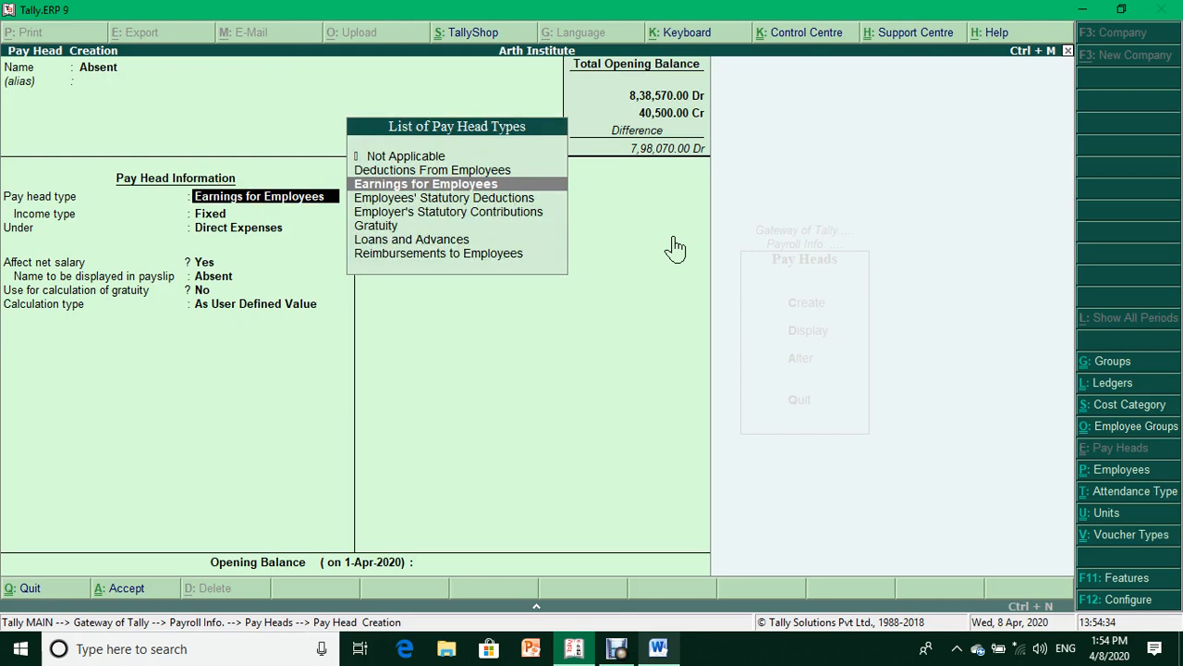
key(Up)
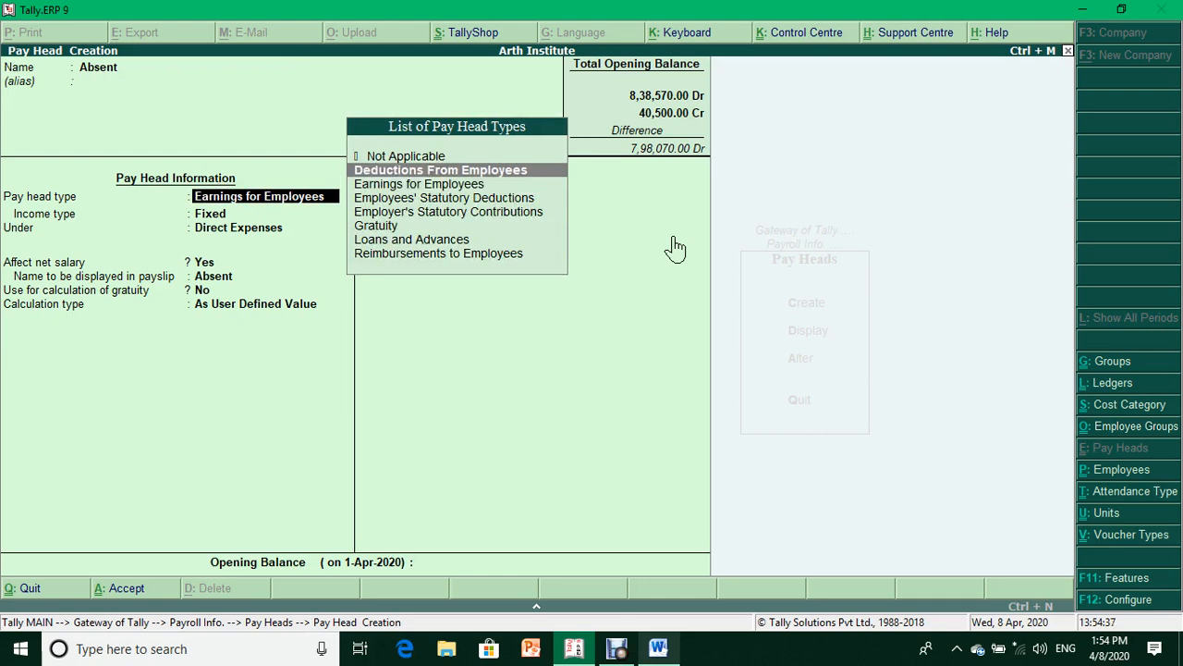
key(Return)
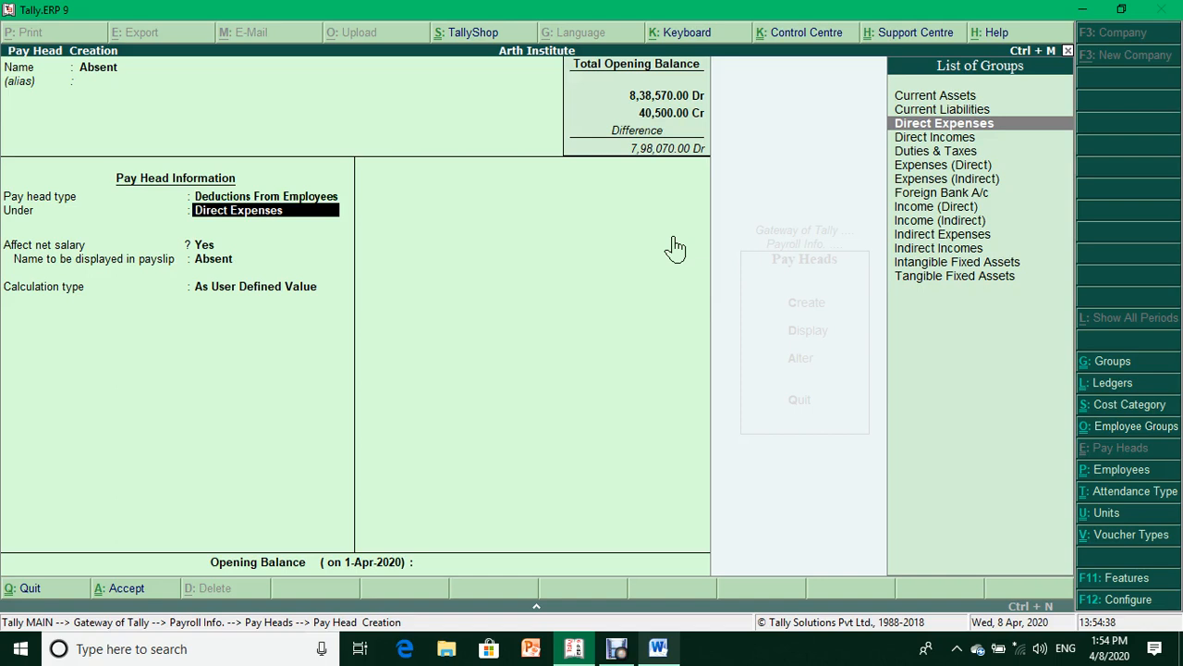
key(Down)
key(Down)
key(Down)
key(Down)
key(Down)
key(Down)
key(Up)
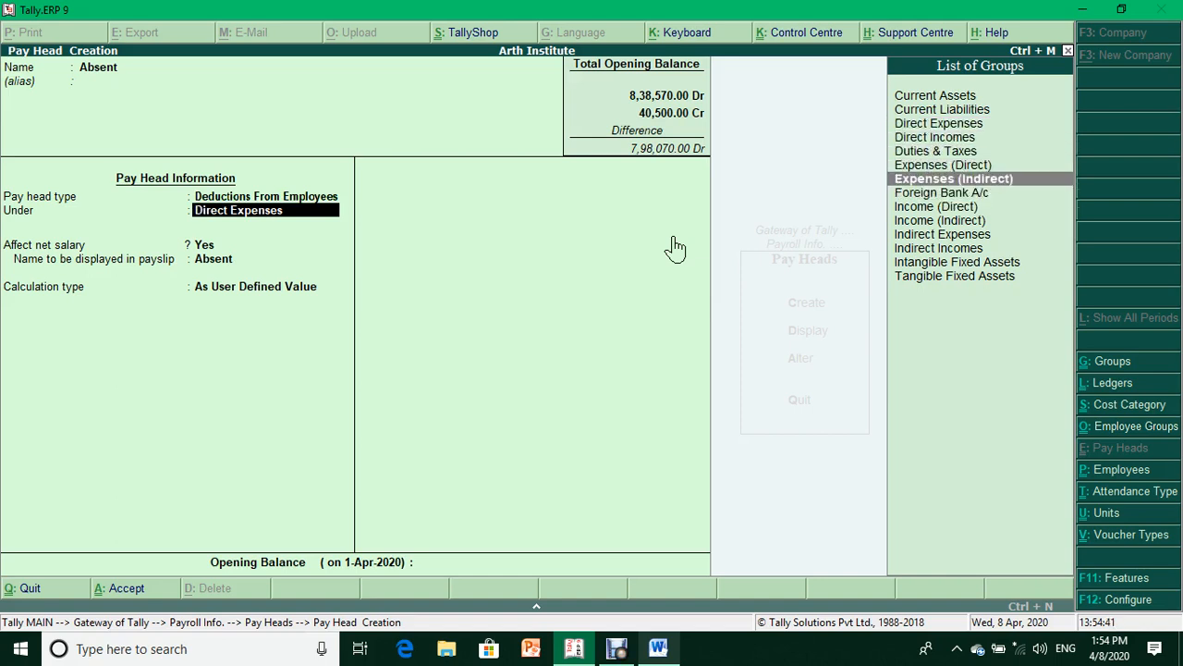
key(Up)
key(Up)
key(Up)
key(Up)
key(Up)
key(Up)
key(Up)
key(Return)
- Calculate Absent On Attendance using Absent leave, per Days, and save it
key(Return)
key(Return)
key(Return)
key(BackSpace)
key(Down)
key(Down)
key(Return)
key(Down)
key(Return)
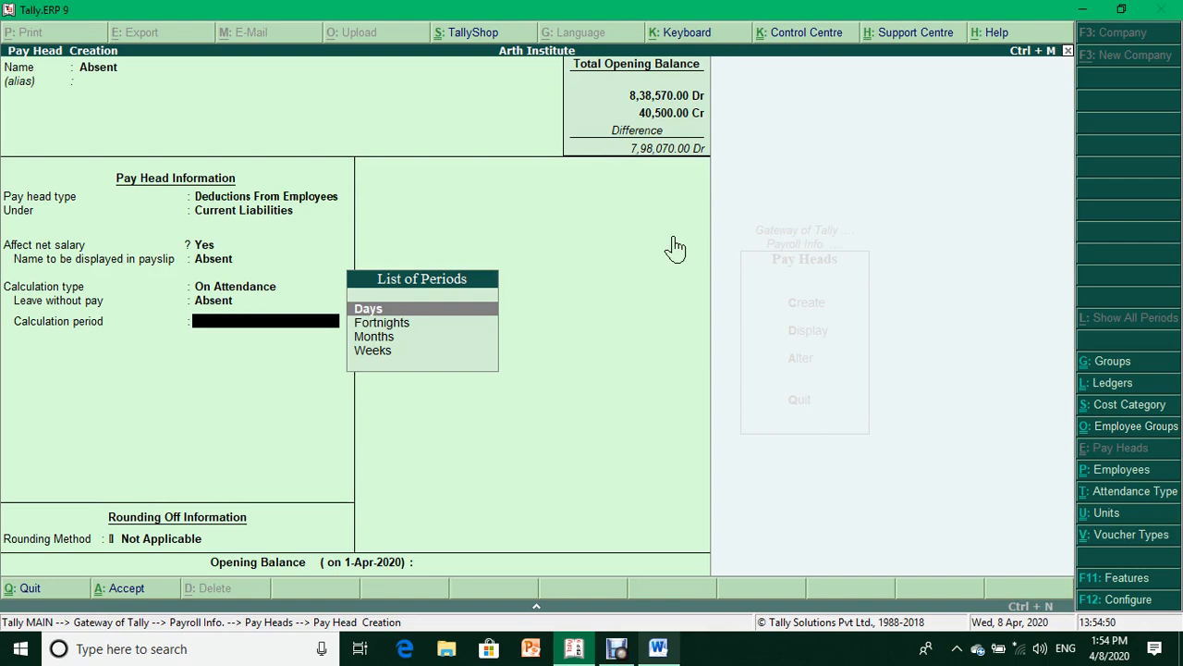
key(Return)
key(Return)
key(Return)
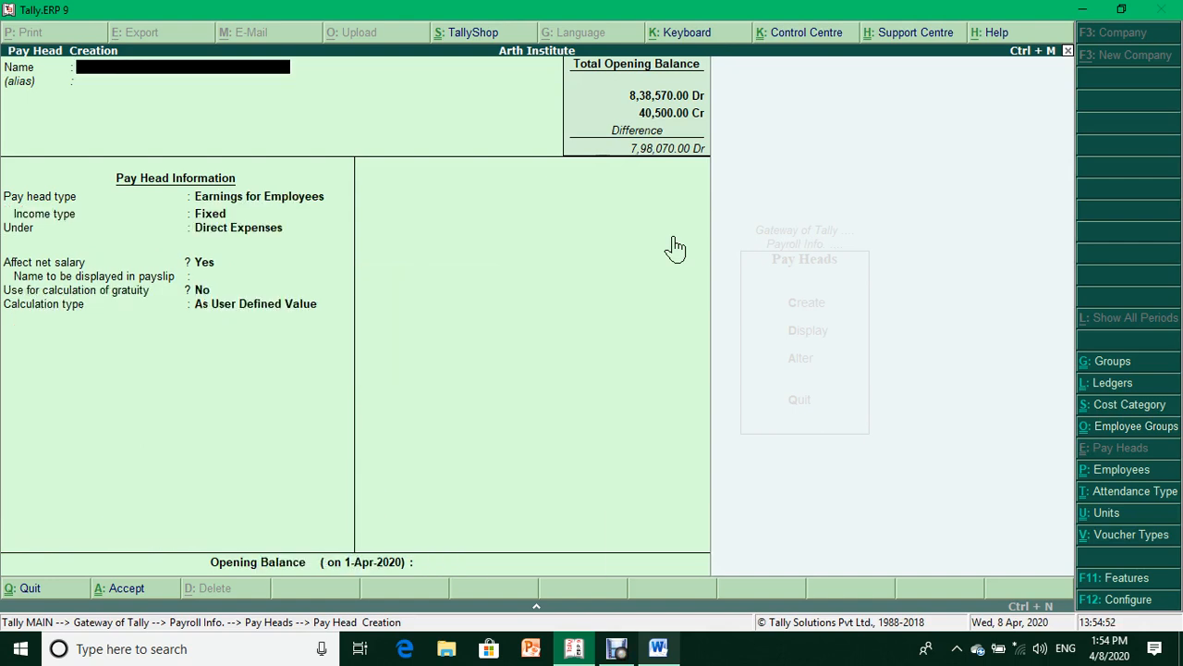
- Name the pay head Sick Leave, a variable employee earning under Indirect Expenses
text(Sick Leave)
key(Return)
key(Return)
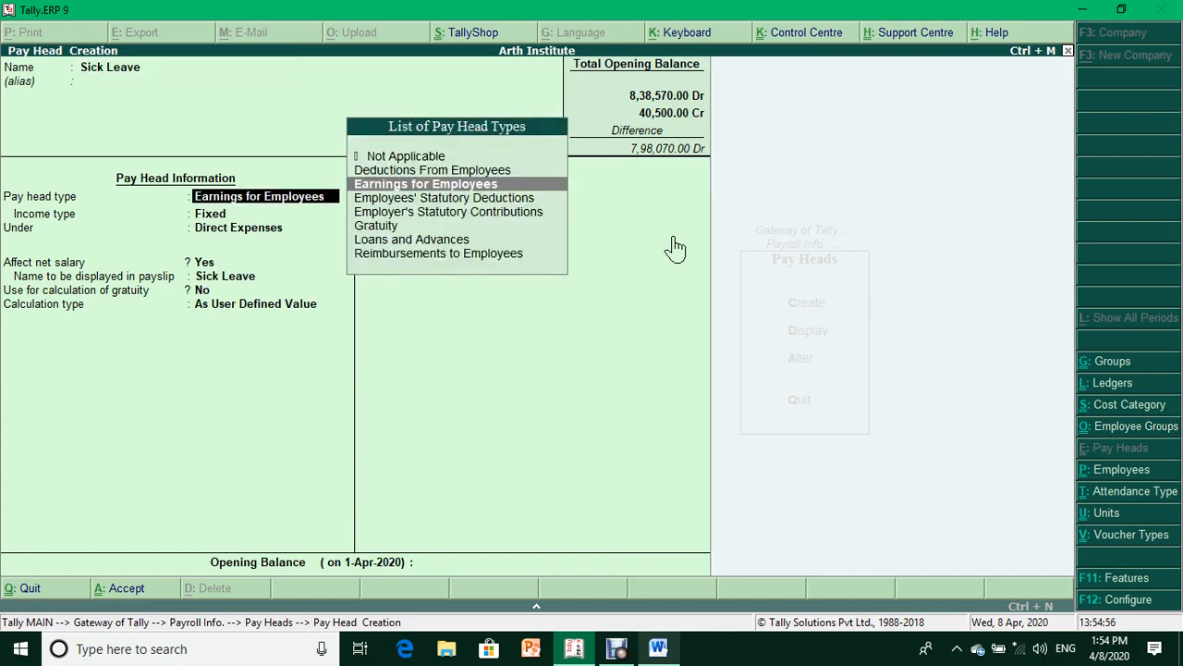
key(Return)
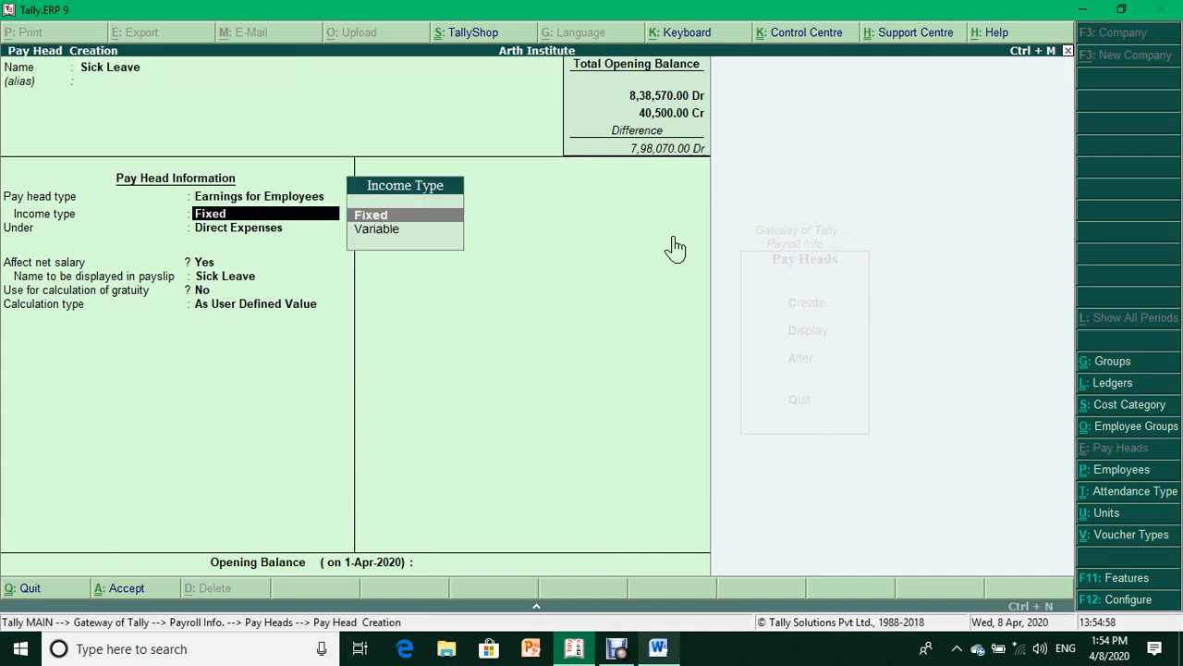
key(Down)
key(Return)
key(Down)
key(Down)
key(Down)
key(Return)
- Calculate Sick Leave On Attendance using Sick Leave attendance, per Days
key(Return)
key(Return)
key(Return)
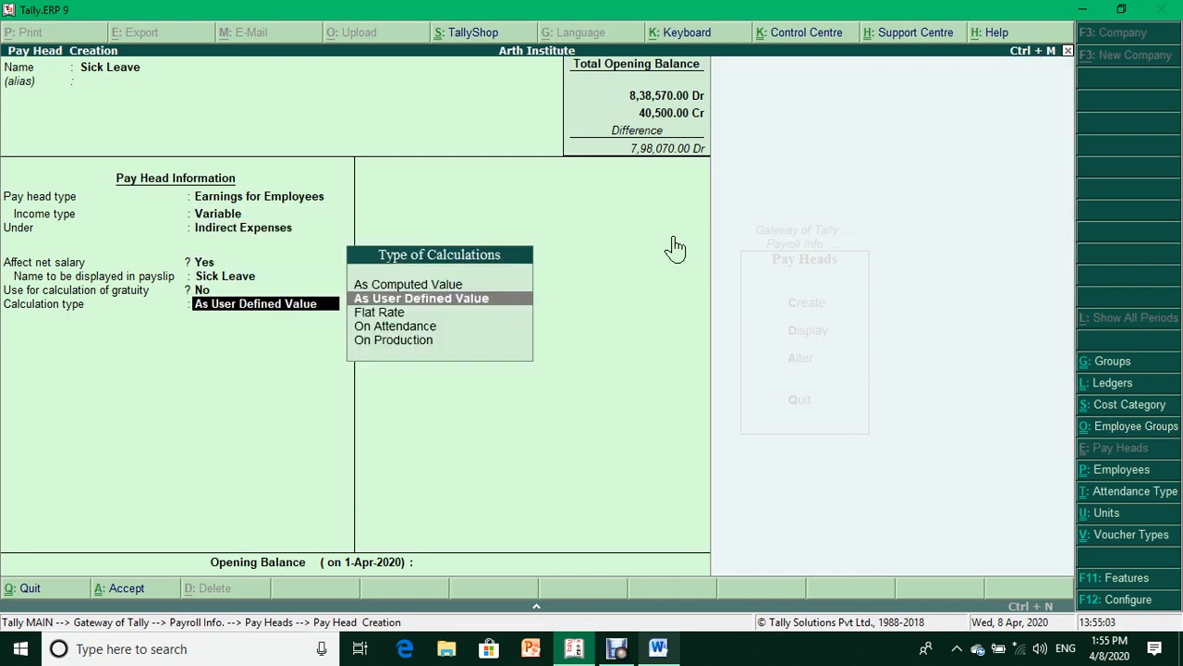
key(Down)
key(Down)
key(Return)
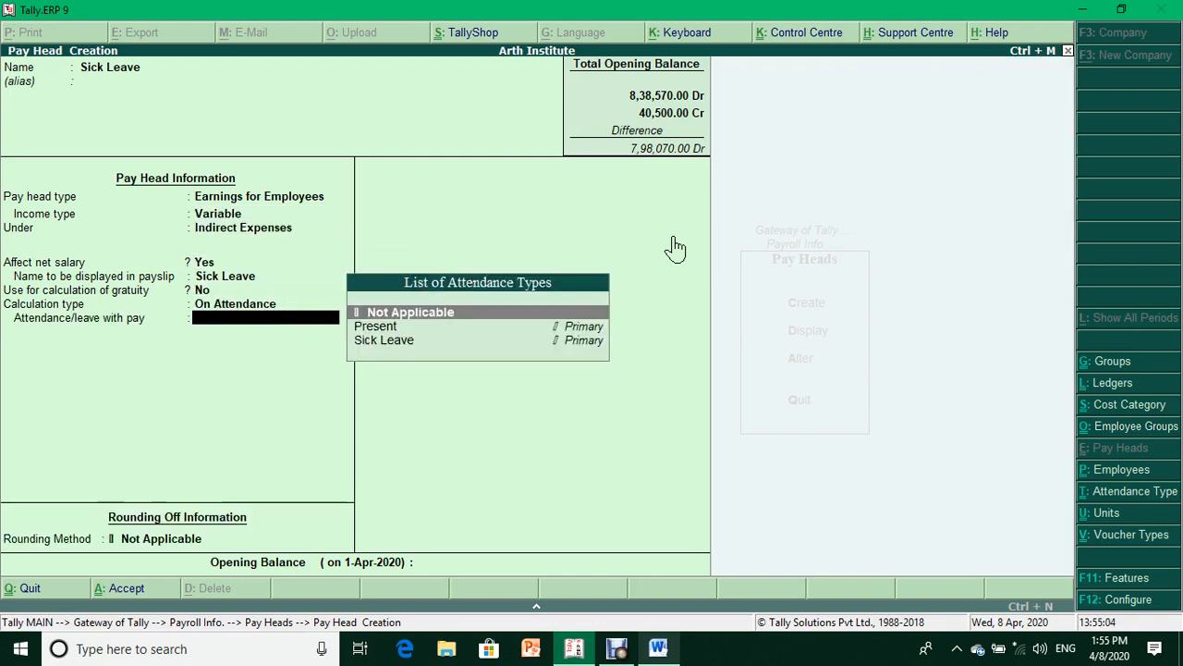
key(Down)
key(Down)
key(Return)
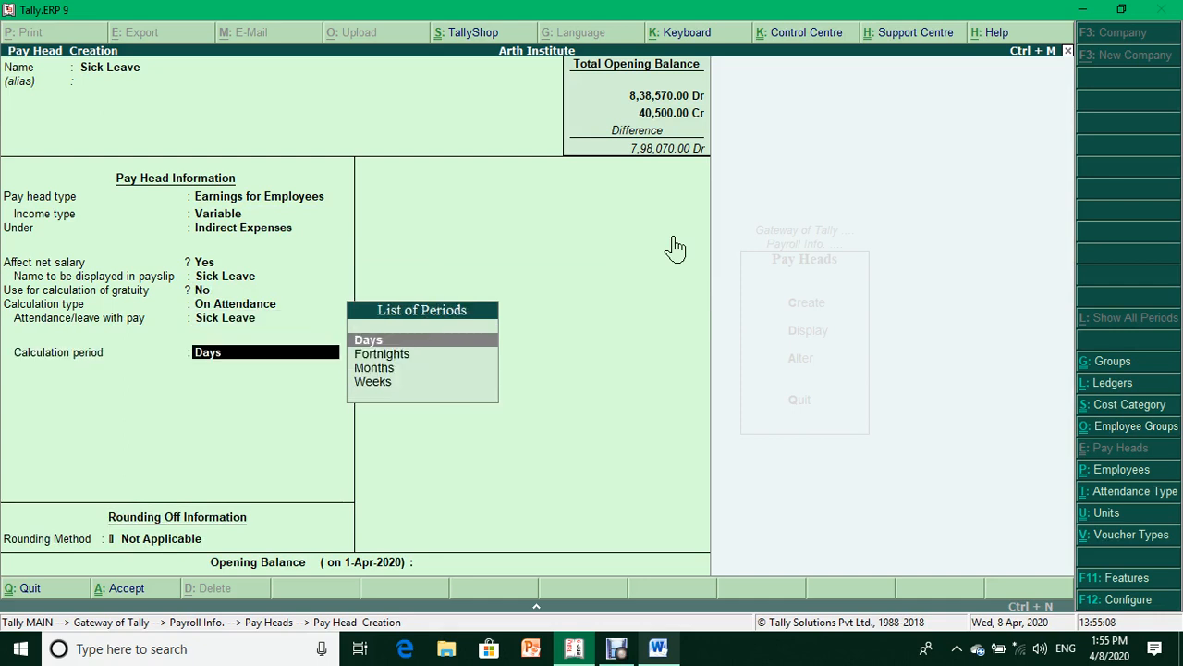
key(Return)
key(Return)
key(Return)
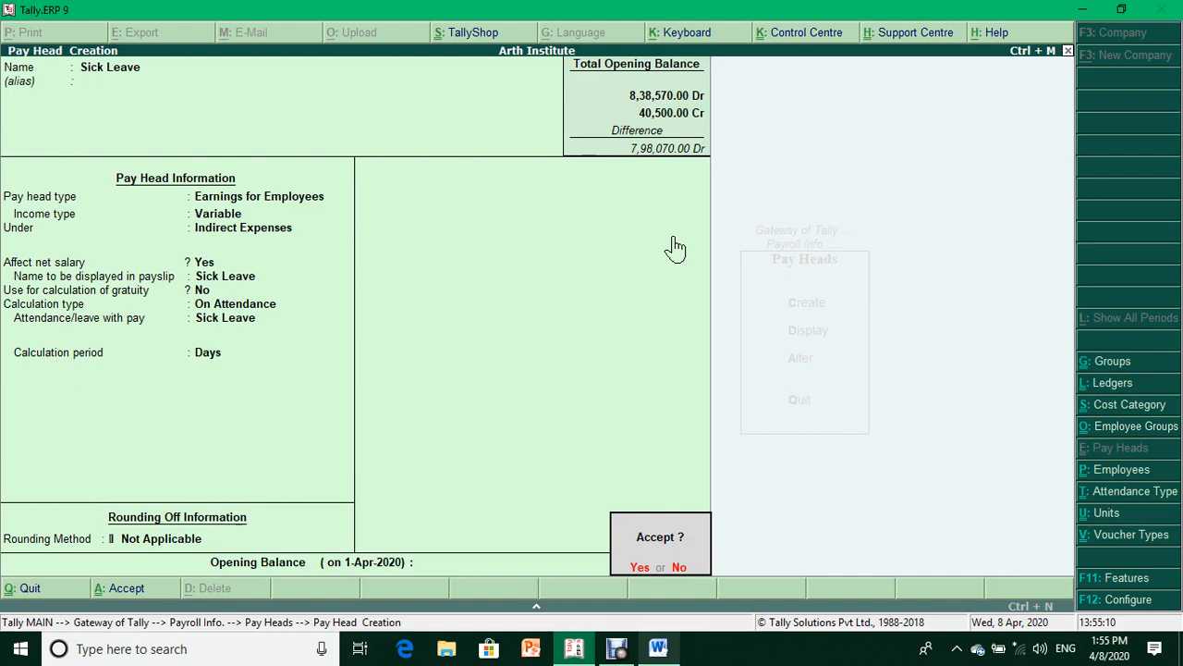
key(Return)
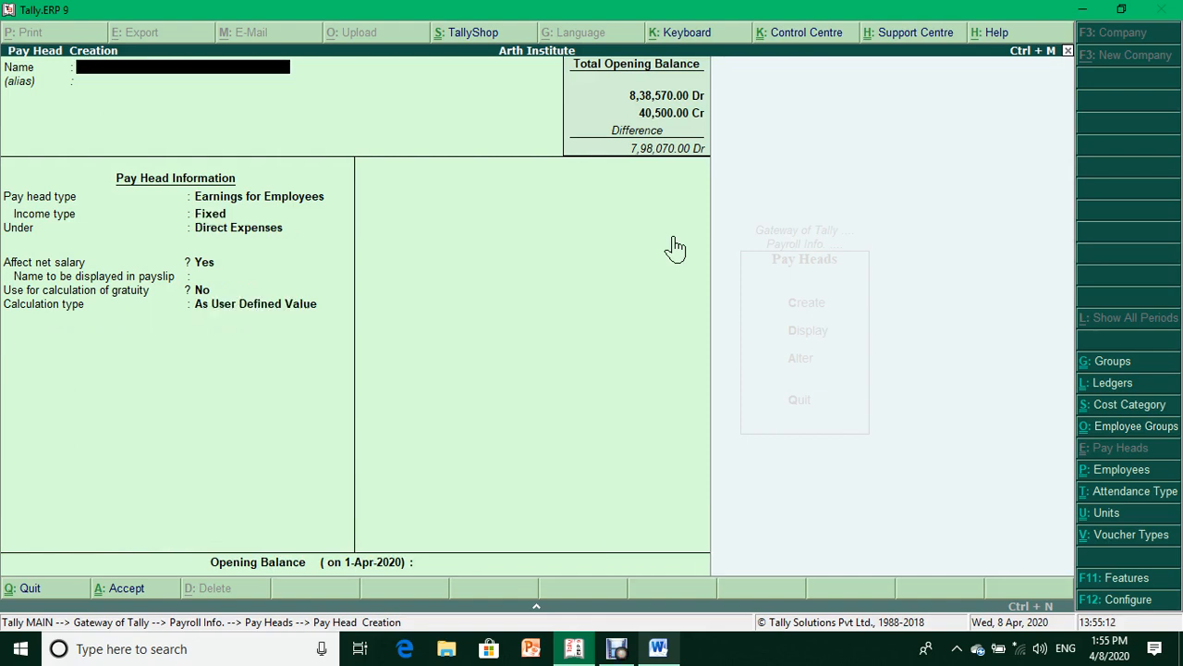
- Name the pay head Conveyance Allowance, a fixed employee earning under Indirect Expenses
text(Conveyance Allowance)
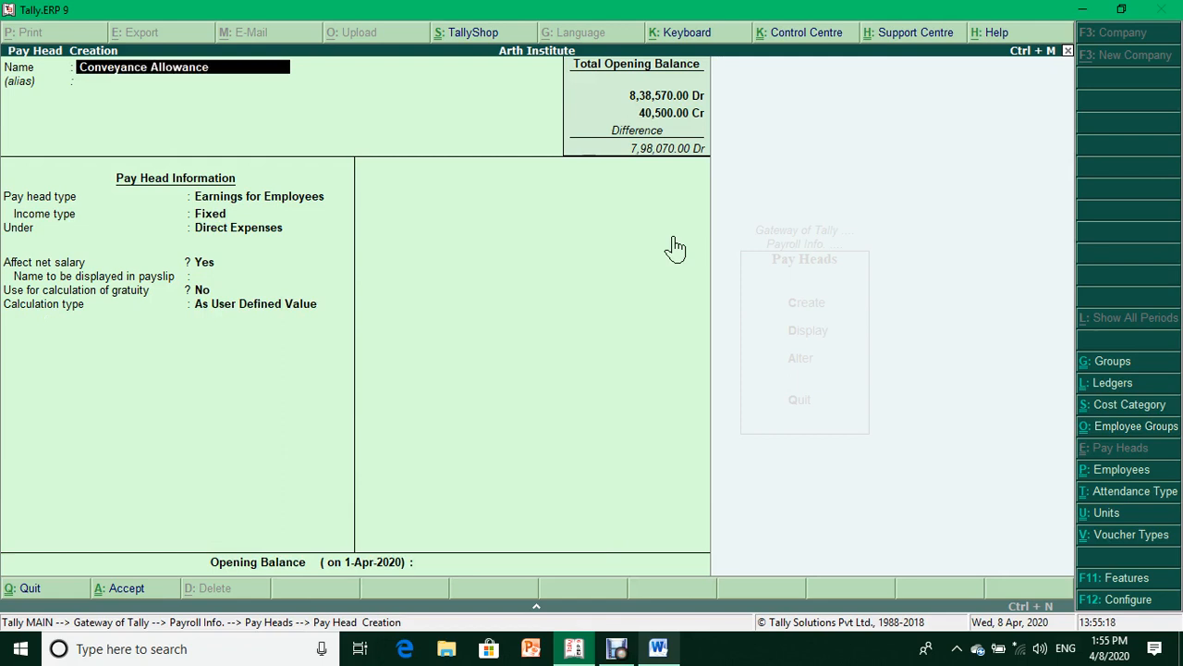
key(Return)
key(Return)
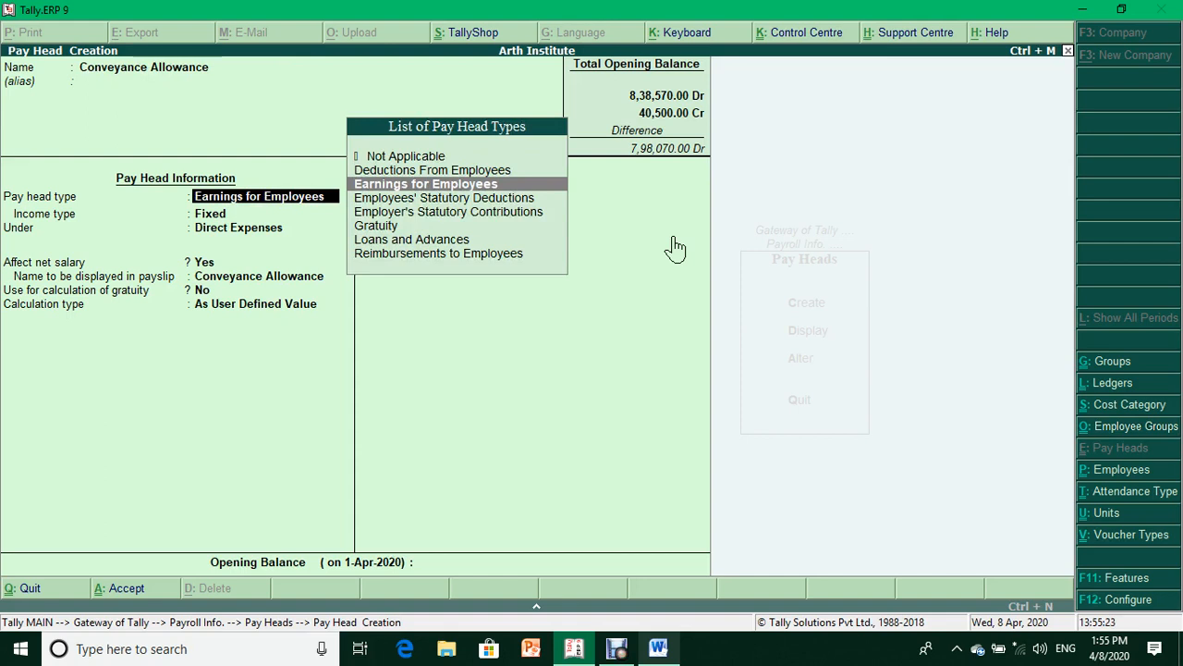
key(Return)
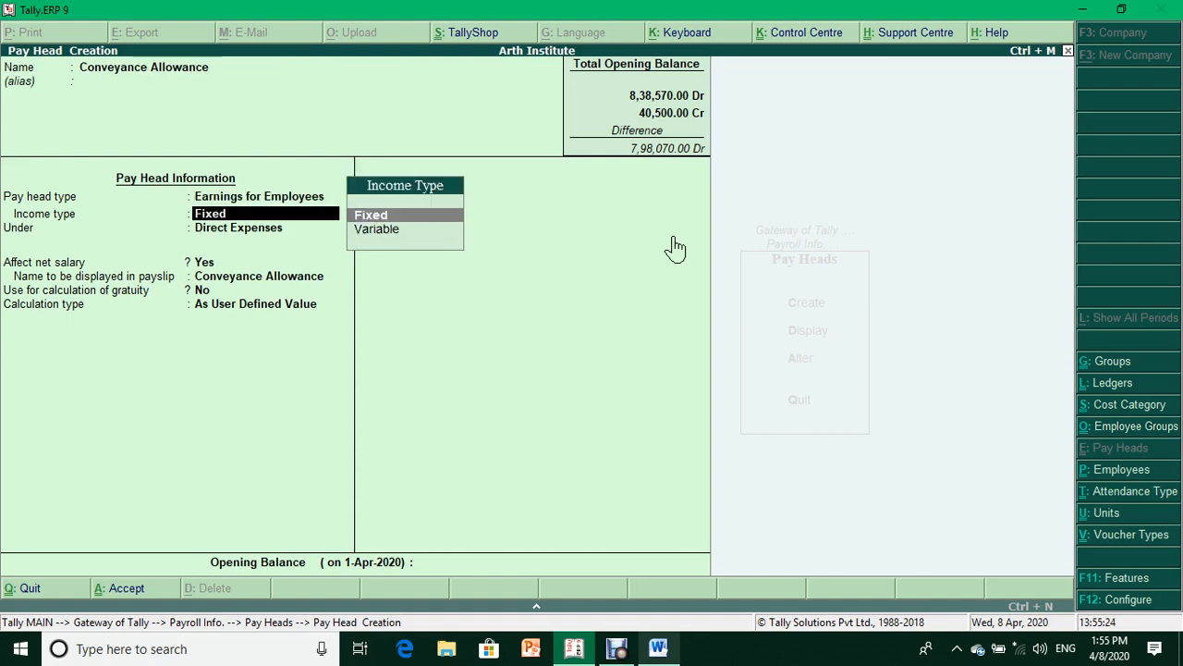
key(Return)
key(Down)
key(Down)
key(Down)
key(Return)
key(Return)
key(Return)
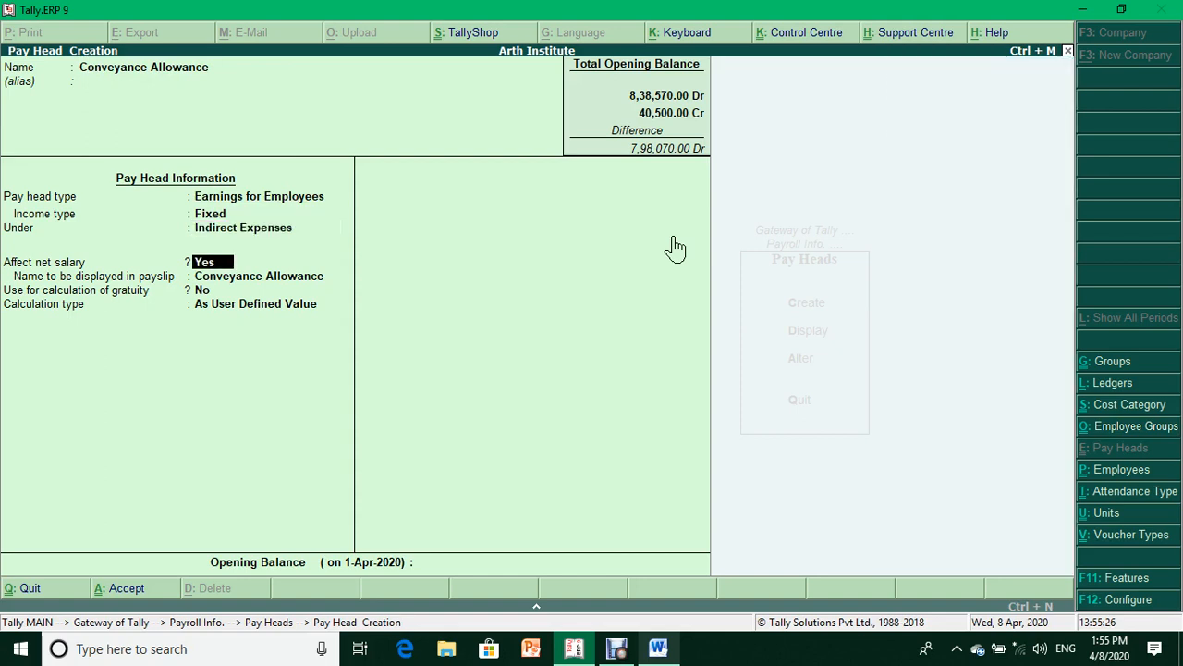
- Set Conveyance Allowance to Flat Rate per Months, save it, and check the Word notes
key(Return)
key(Down)
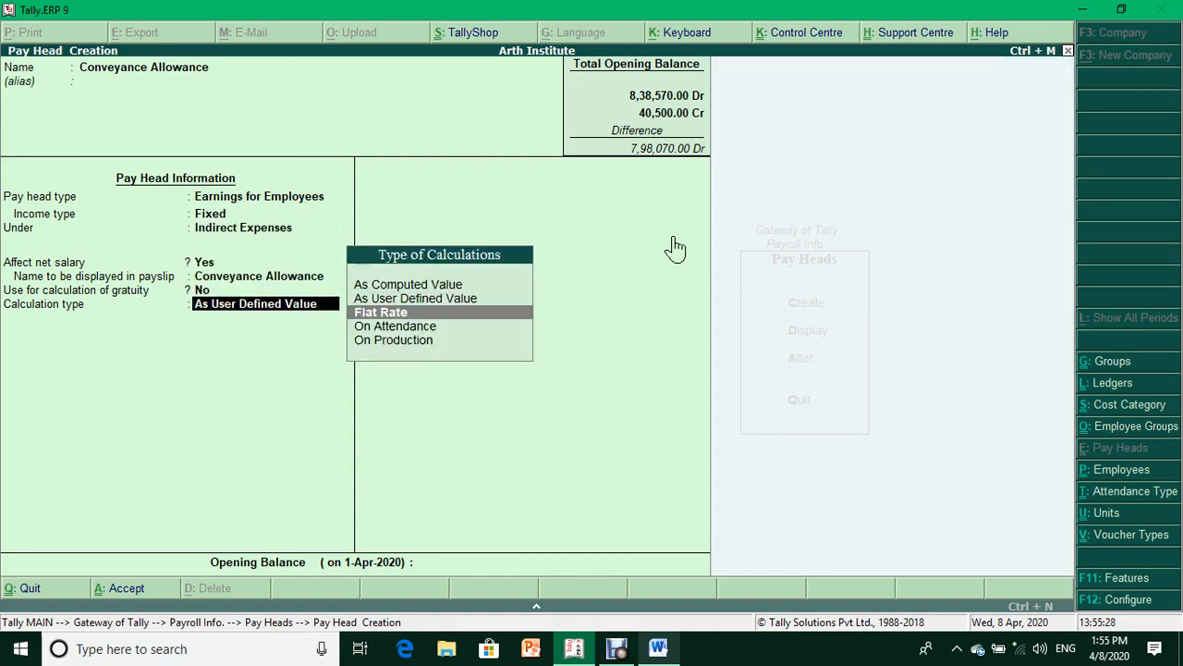
key(Down)
key(Down)
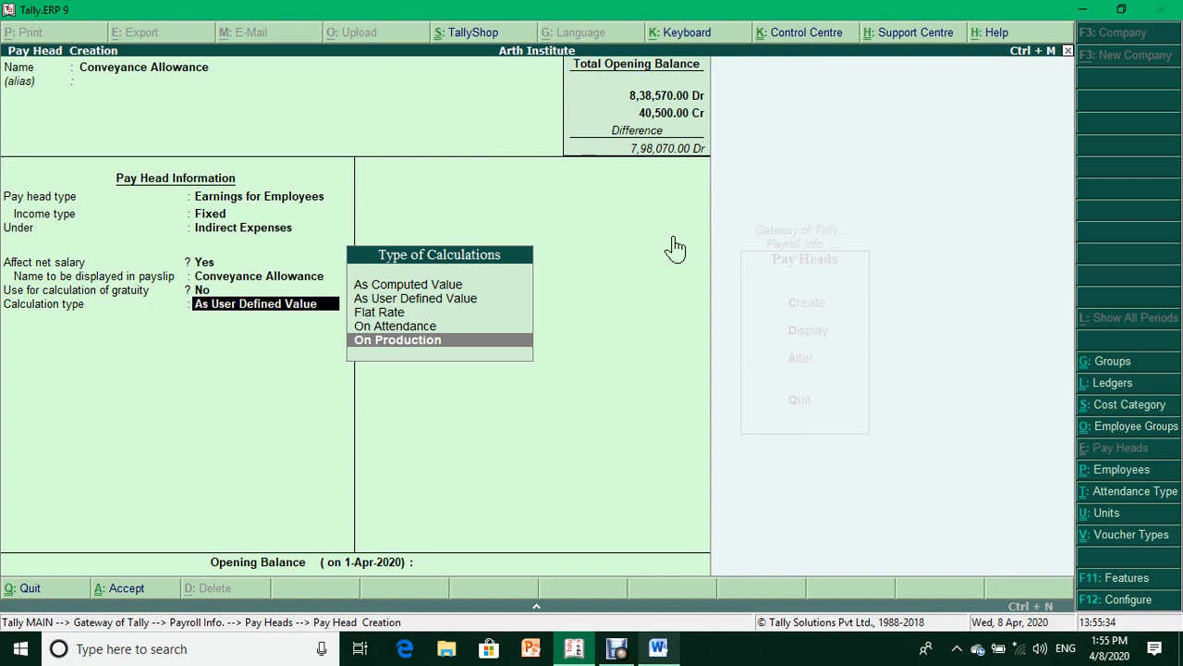
key(Up)
key(Up)
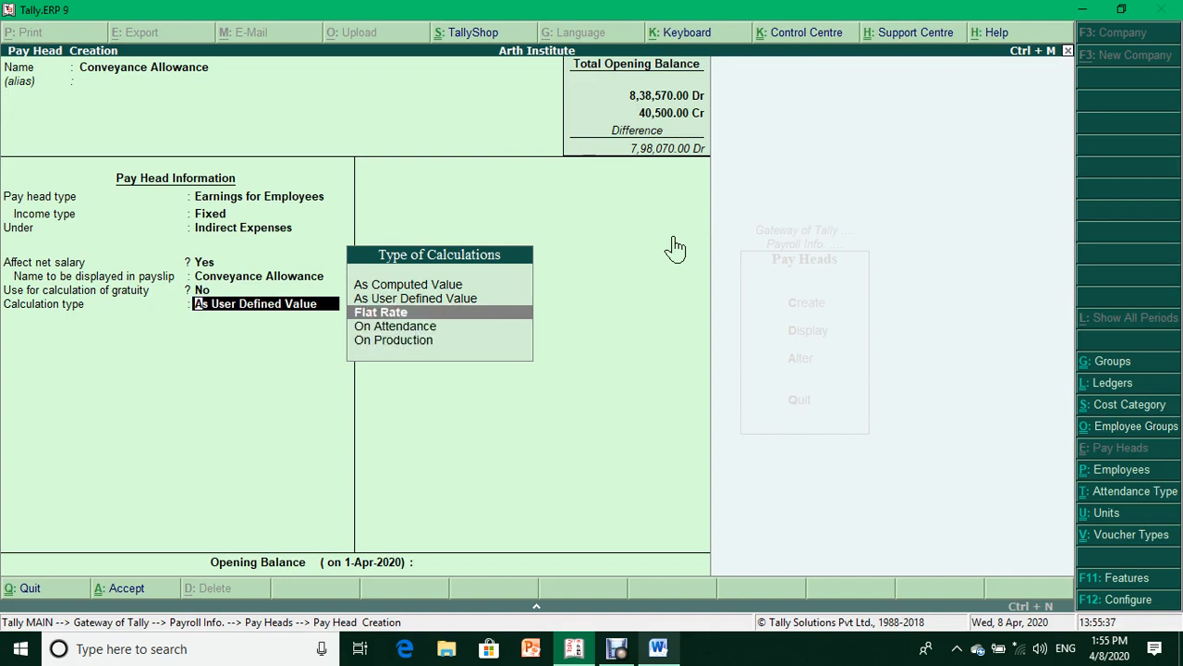
key(Return)
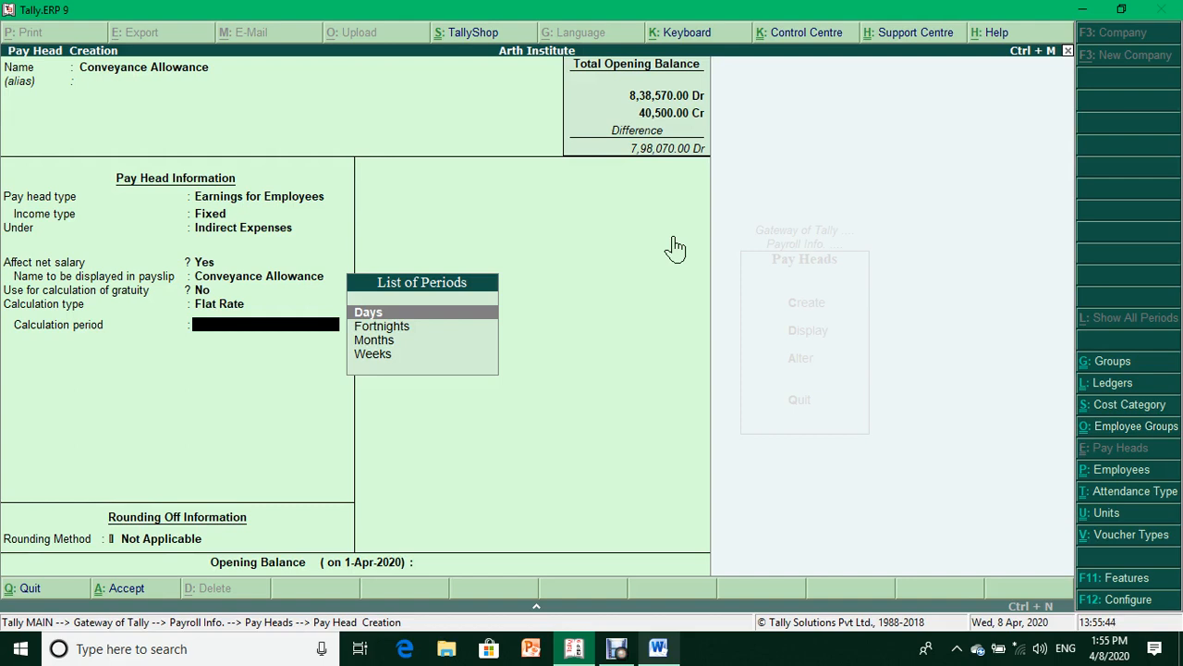
key(Down)
key(Down)
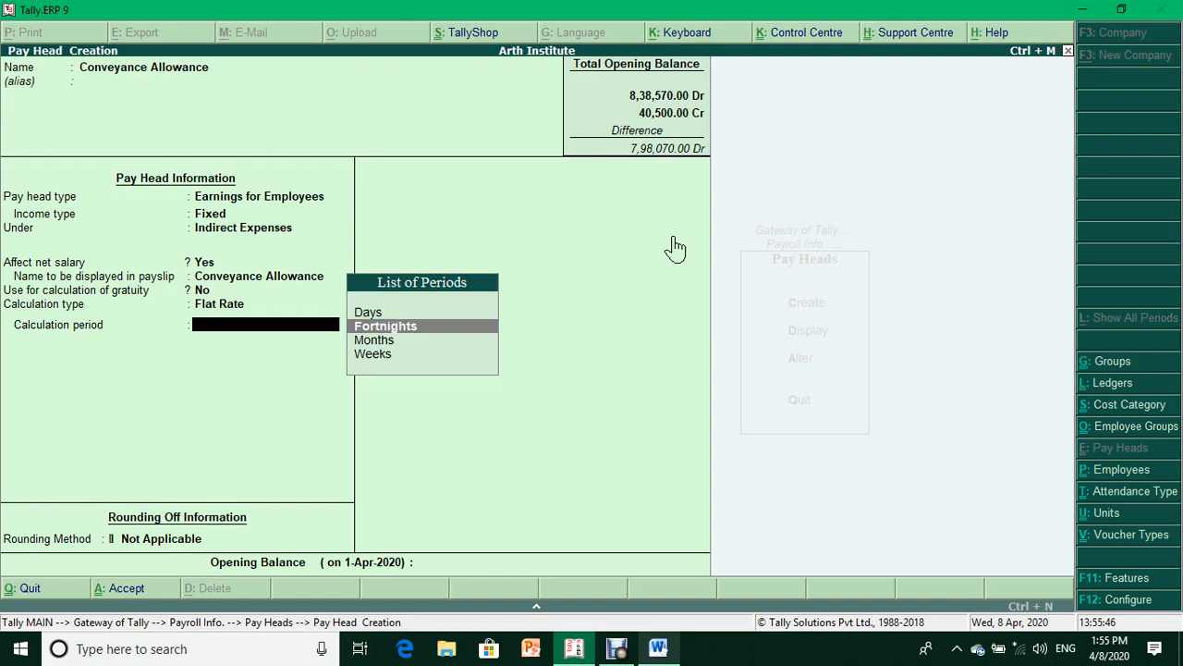
key(Return)
key(Return)
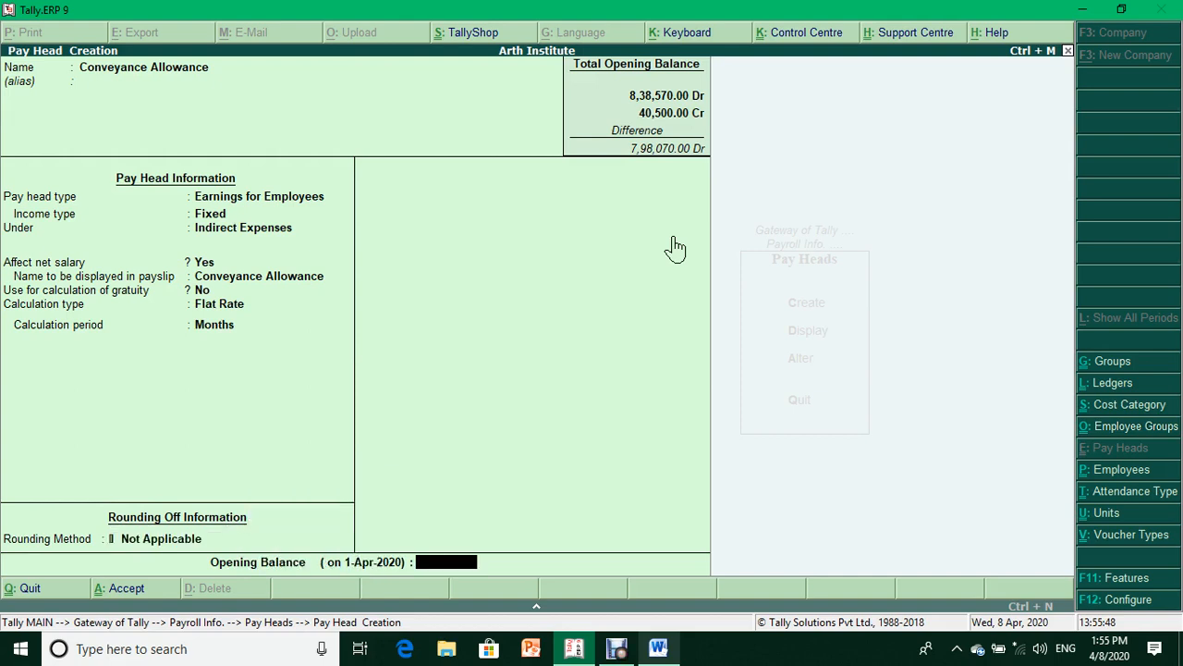
key(Return)
key(Return)
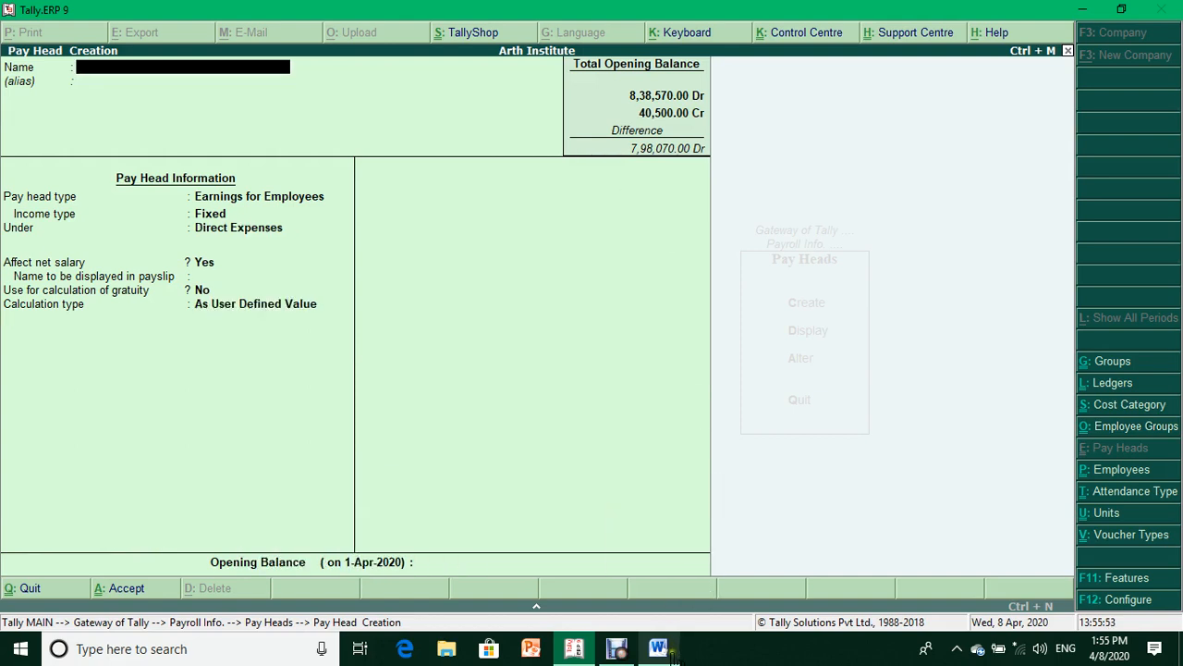
click(658, 649)
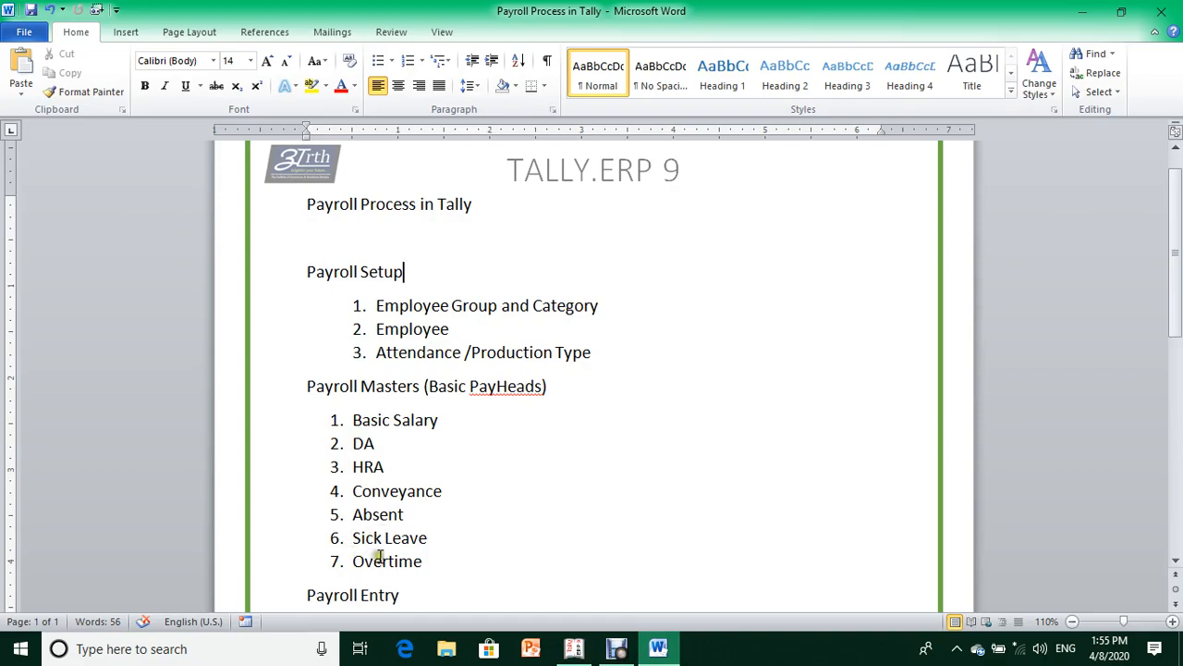
key(alt+Tab)
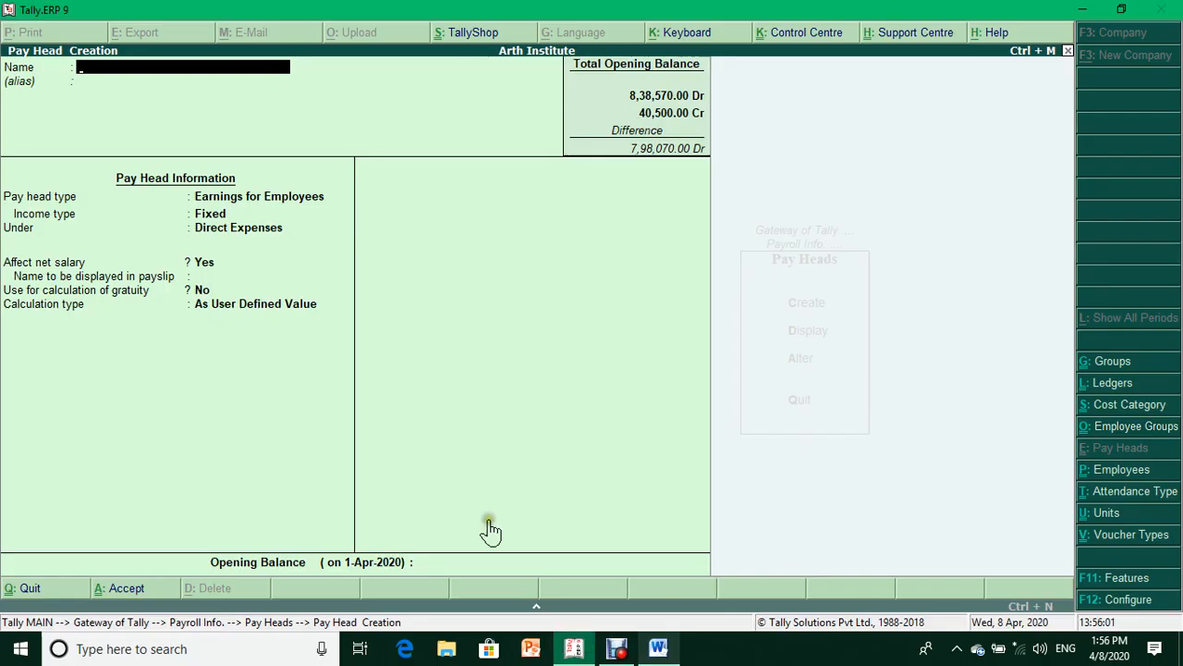
- Quit creation, review the pay heads list via Display and Alter, then return to Create
key(Escape)
key(y)
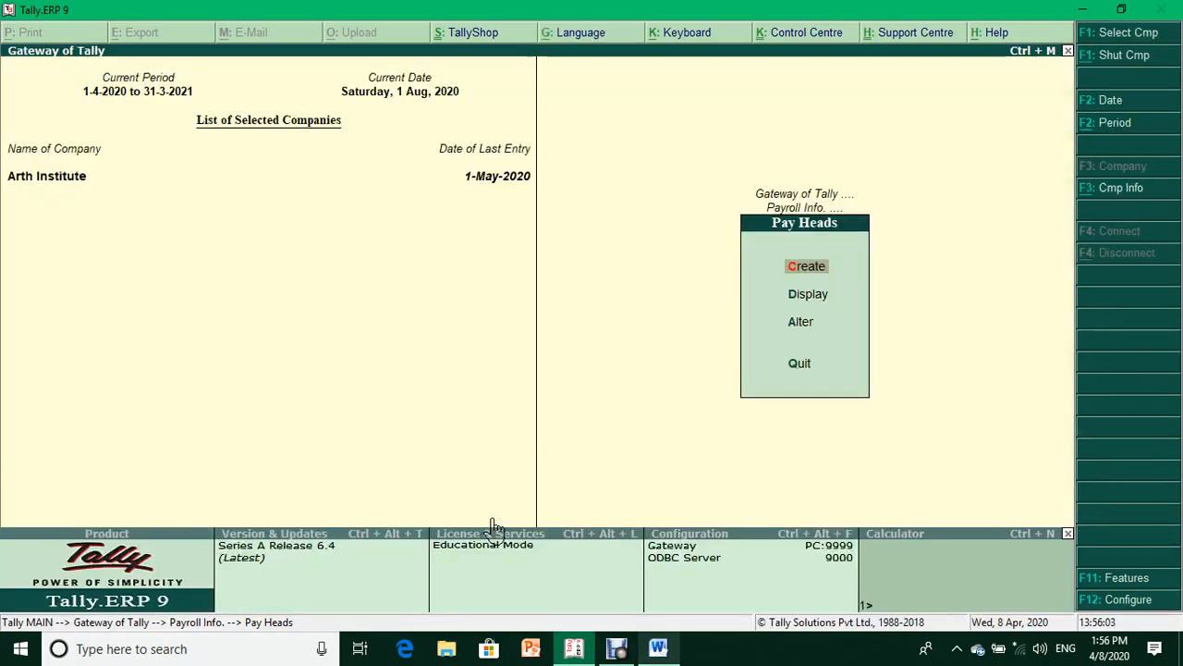
key(Down)
key(Return)
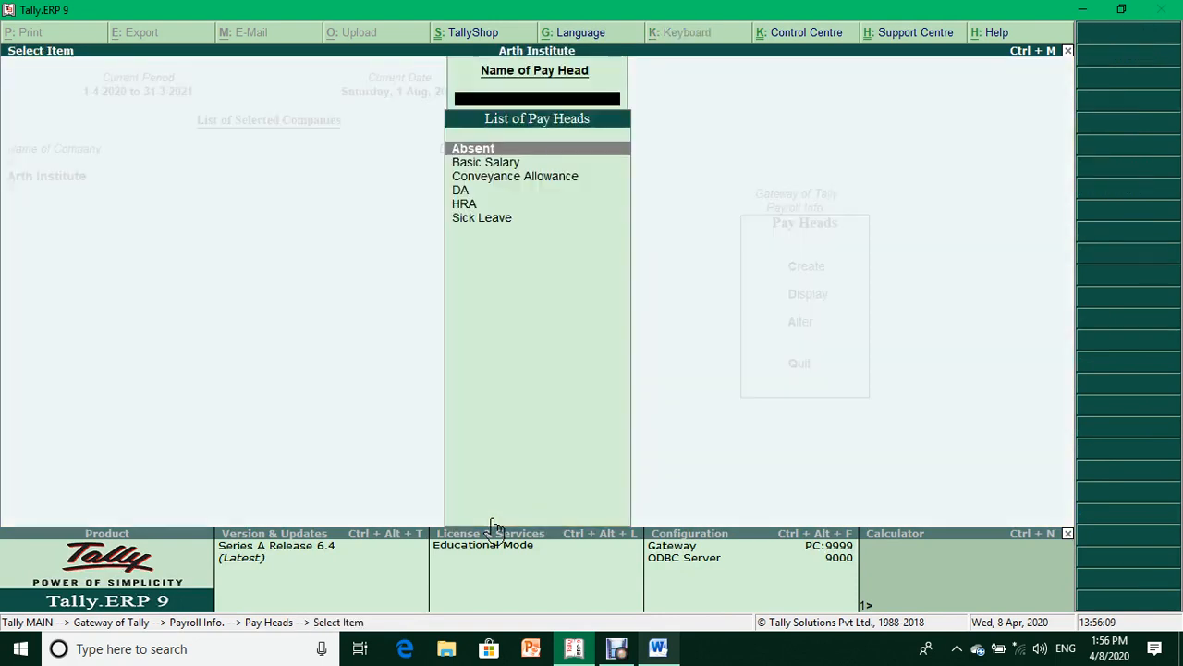
key(Escape)
key(Down)
key(Return)
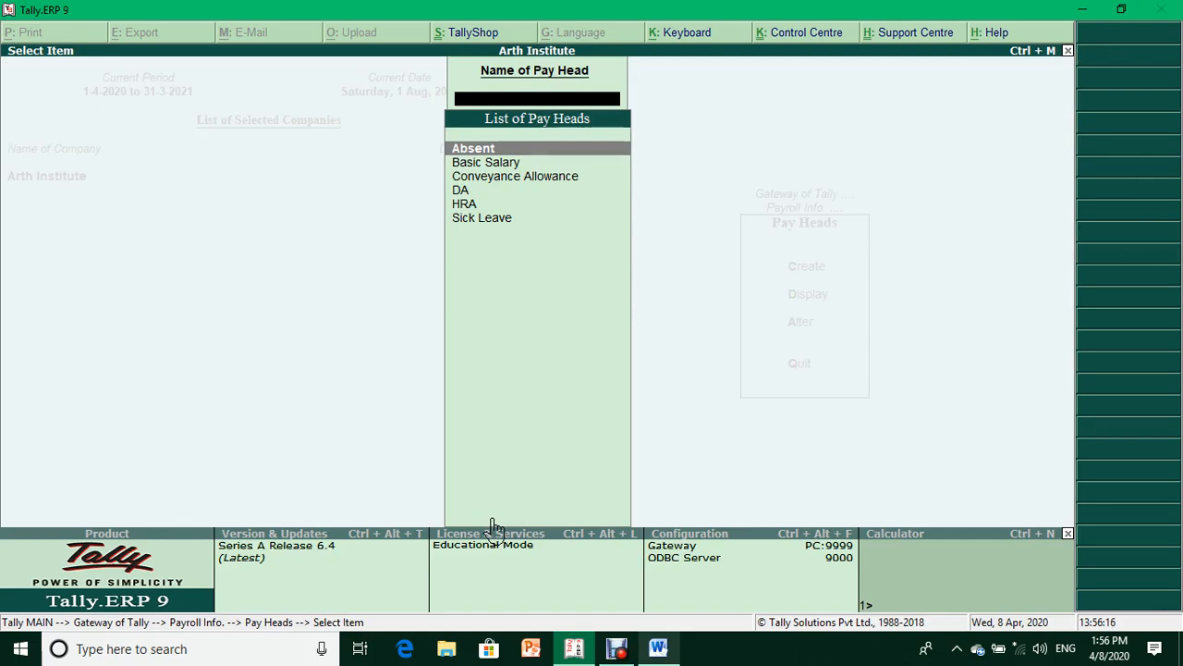
key(Escape)
key(Up)
key(Up)
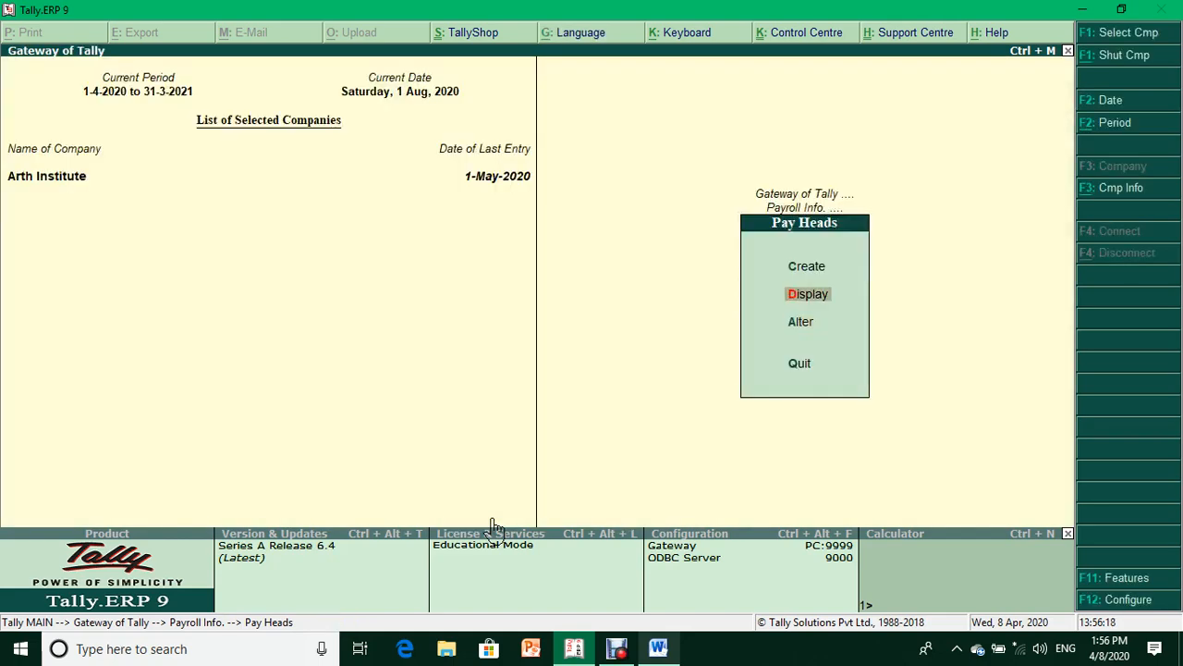
key(Return)
- Set up Overtime as a variable earning under Indirect Expenses, On Production with Overtime
text(Overtime)
key(Return)
key(Return)
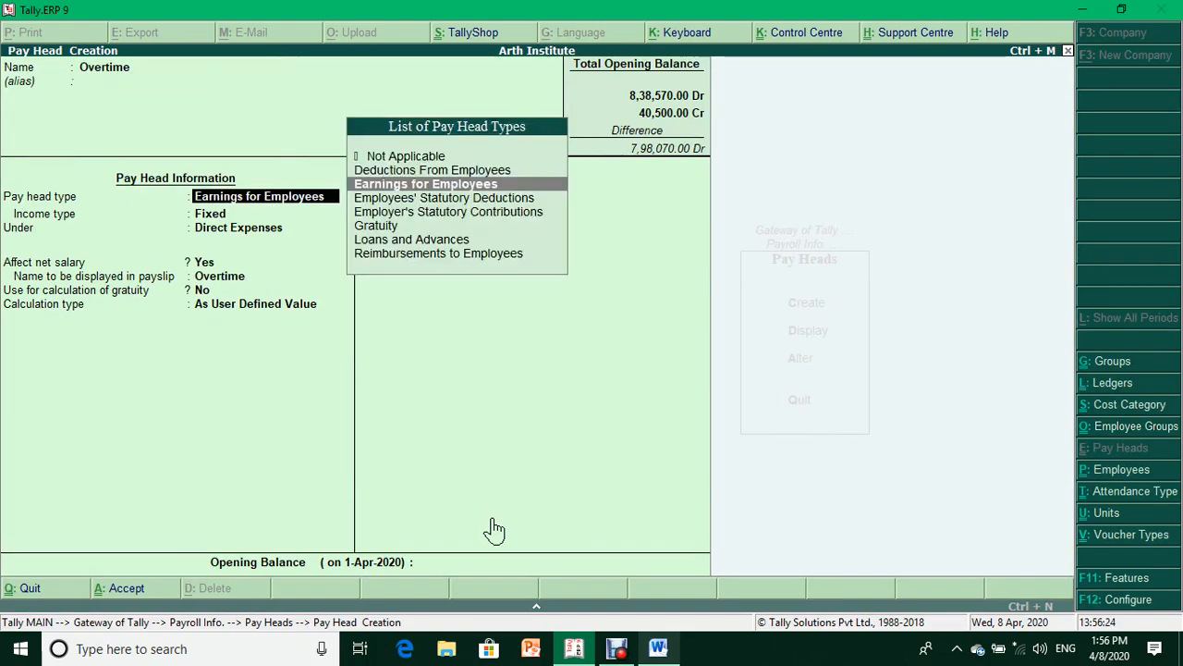
key(Return)
key(Down)
key(Return)
key(Down)
key(Down)
key(Down)
key(Escape)
key(Escape)
key(Down)
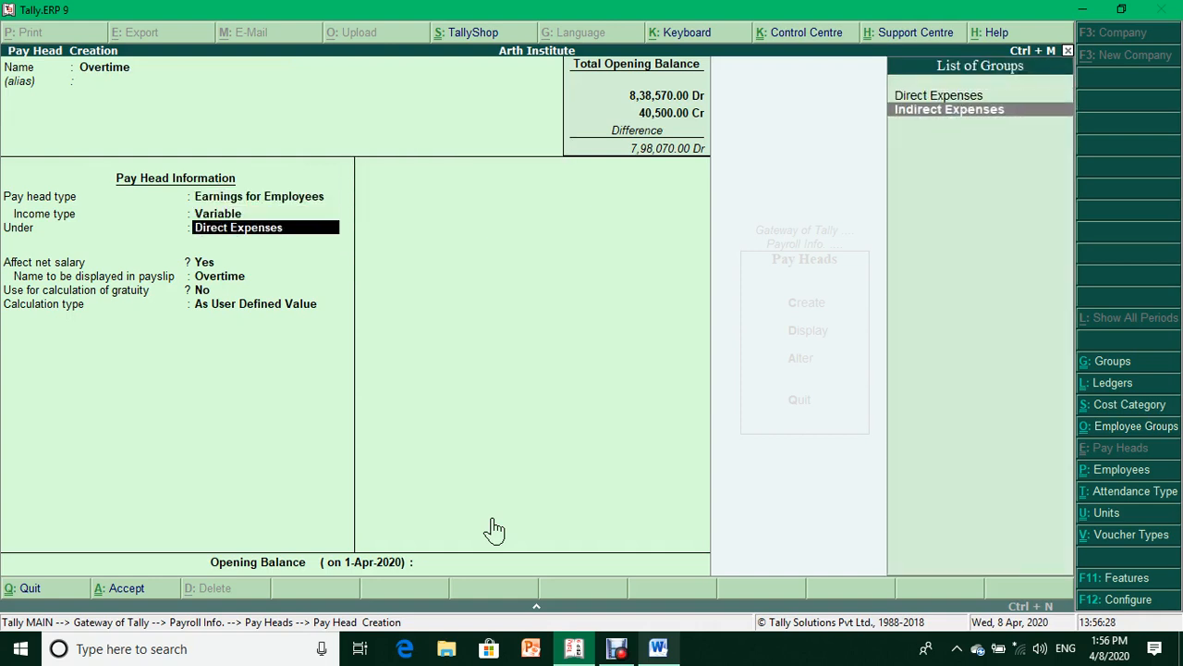
key(Return)
key(Return)
key(Return)
key(Return)
key(Down)
key(Down)
key(Down)
key(Return)
key(Return)
key(Return)
key(Return)
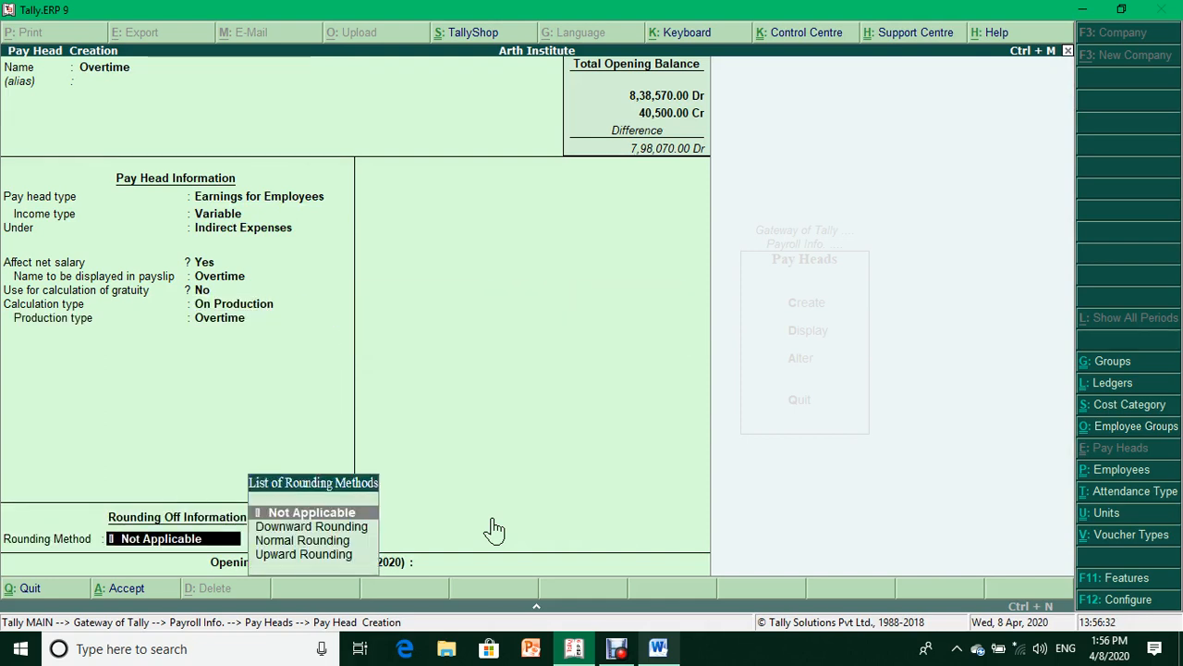
key(Return)
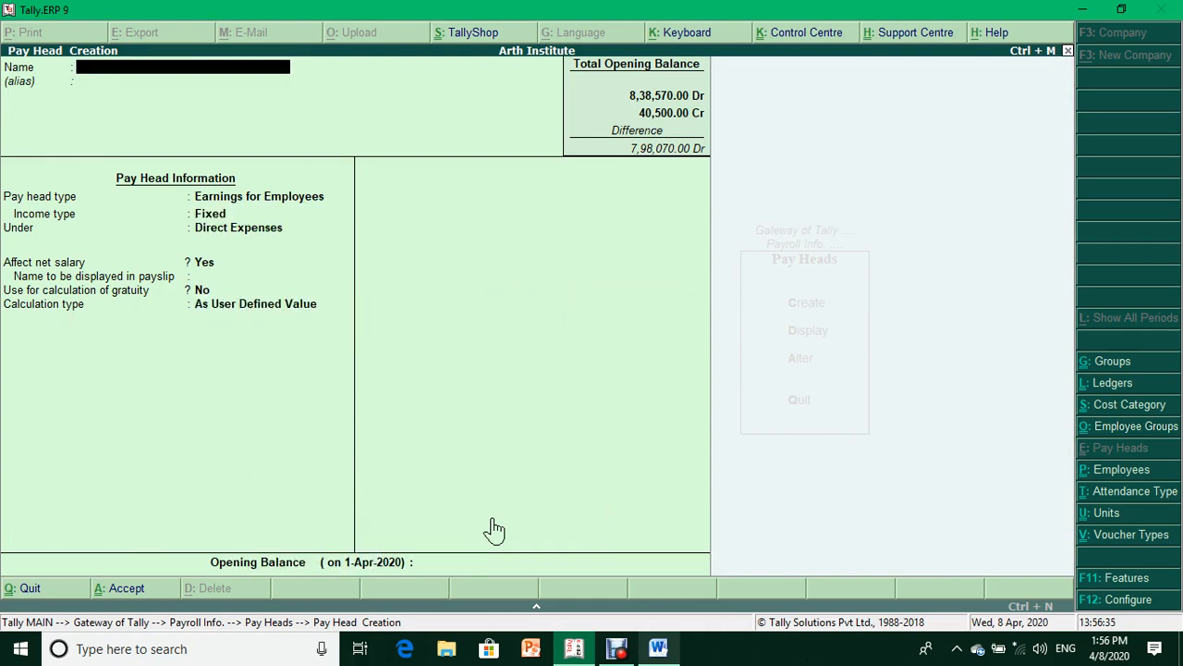
- Save Overtime, quit pay head creation, and open Salary Details from Payroll Info
click(617, 649)
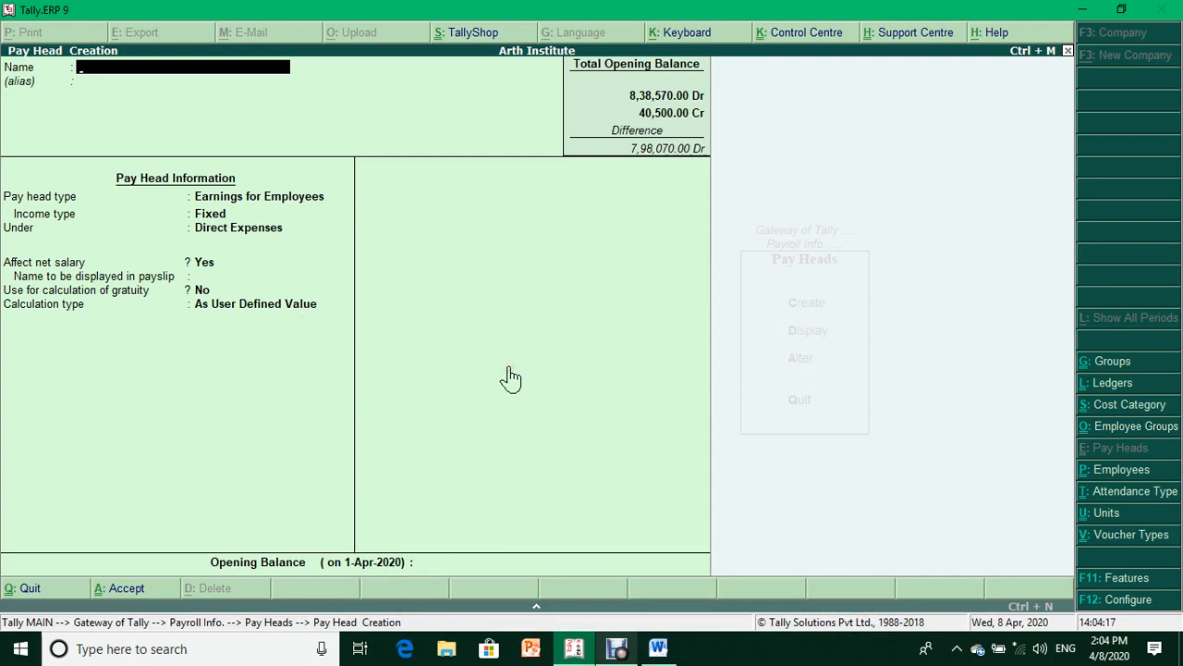
key(Escape)
key(y)
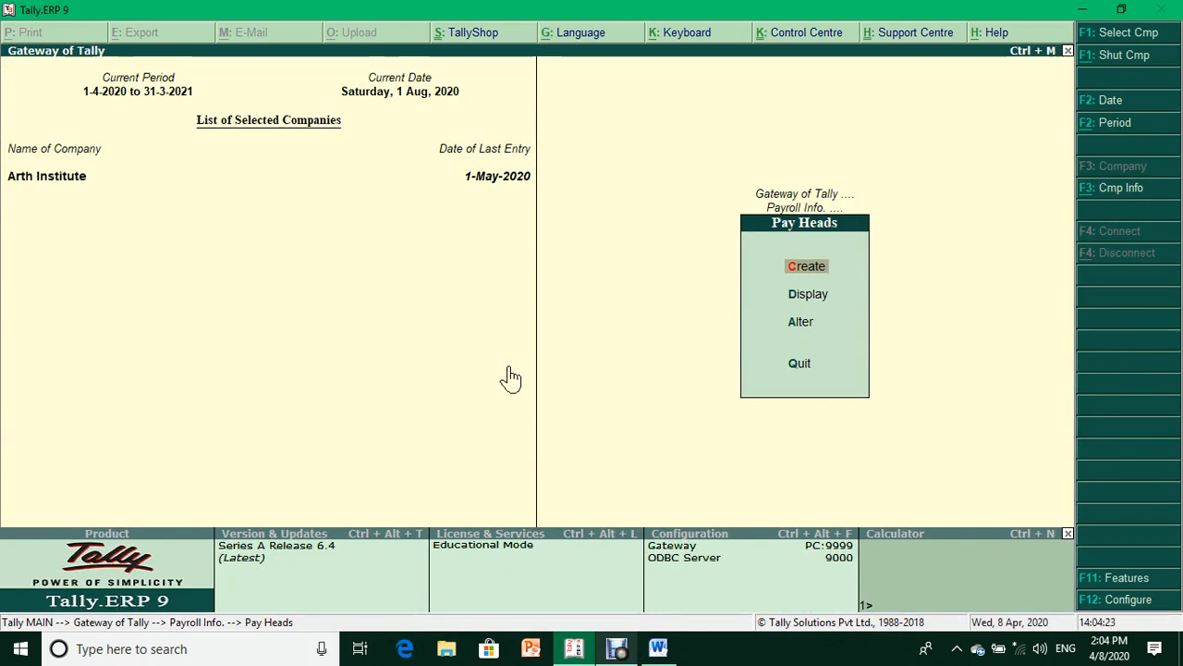
key(Down)
key(Down)
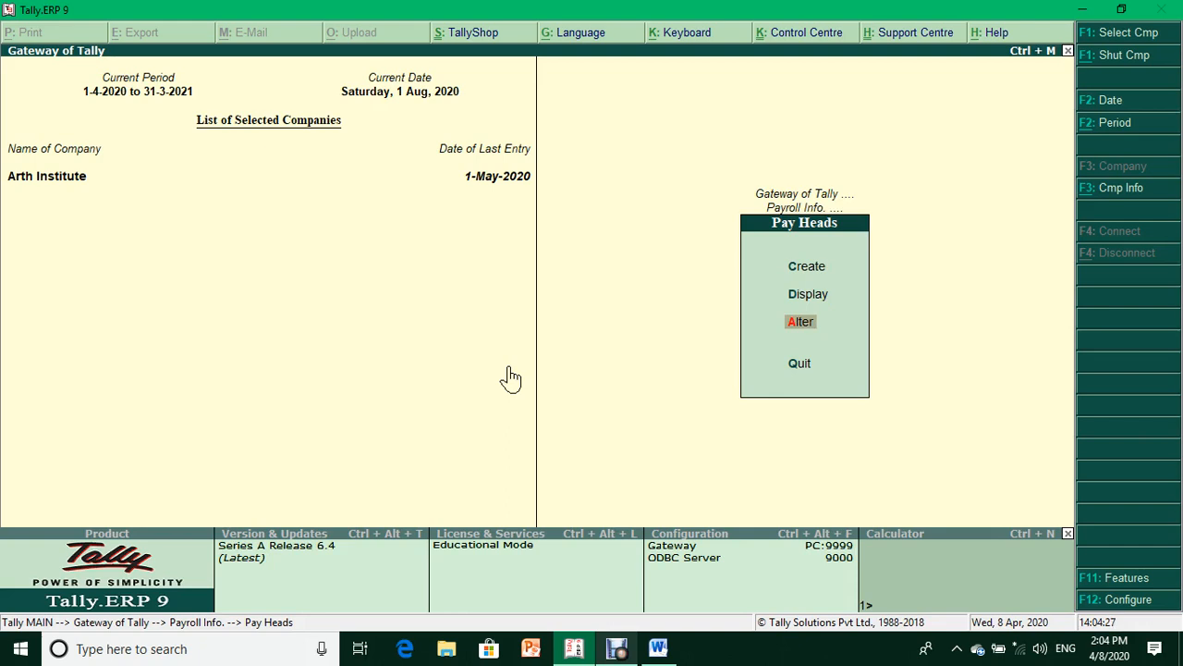
key(Escape)
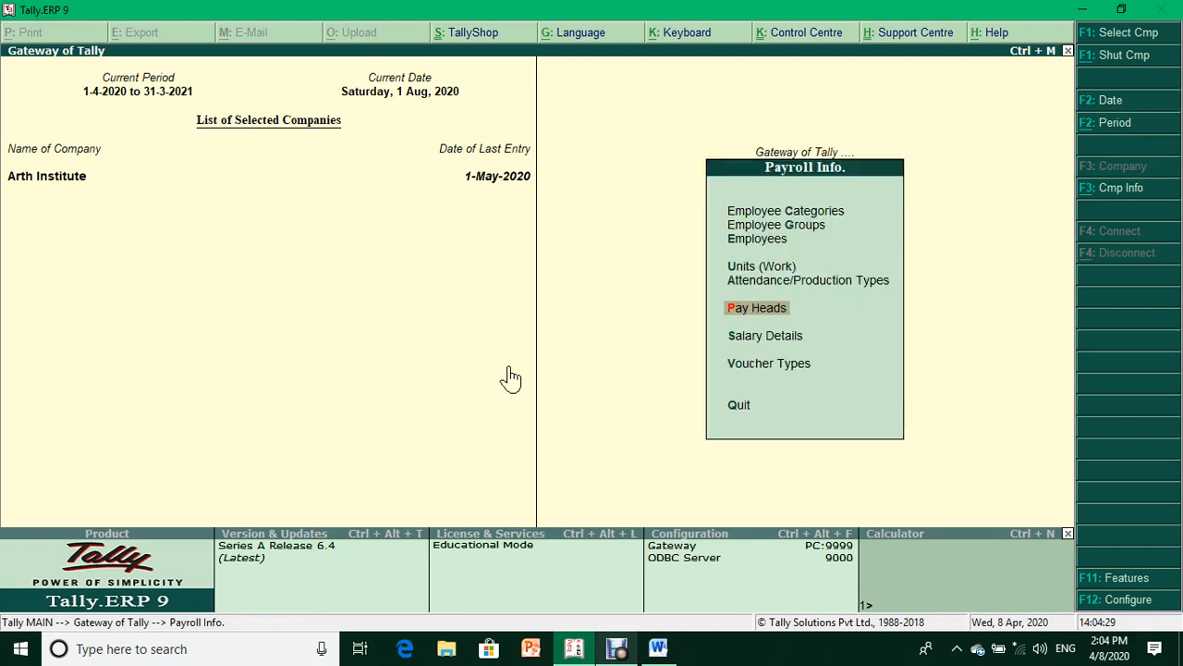
key(Down)
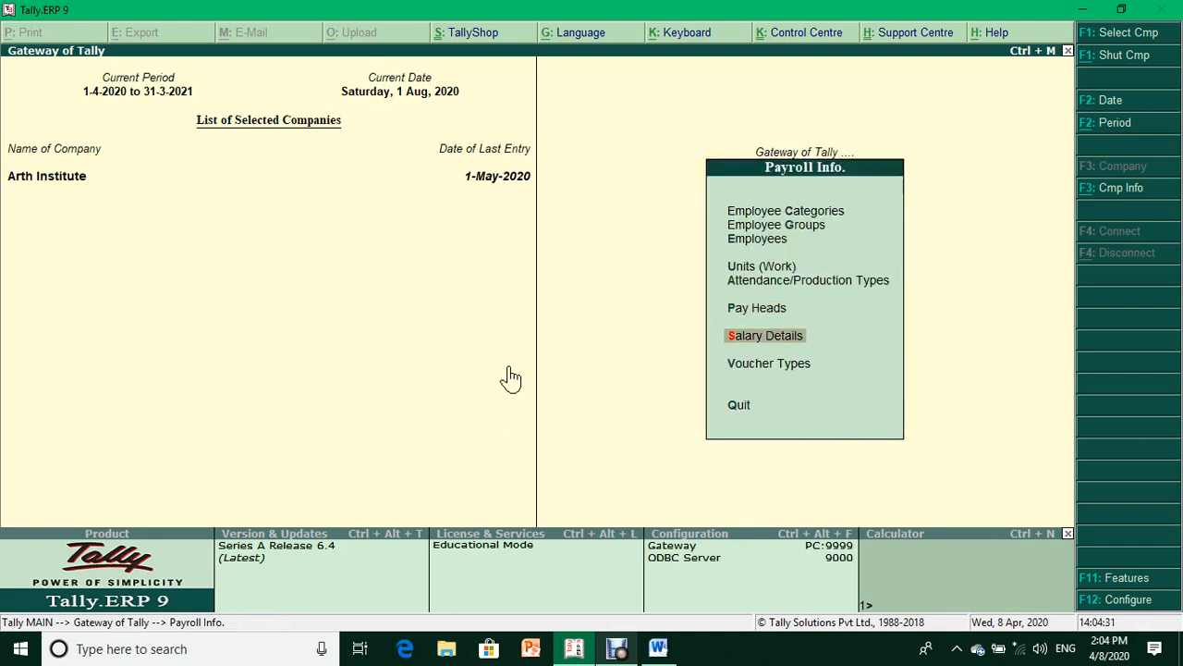
key(Return)
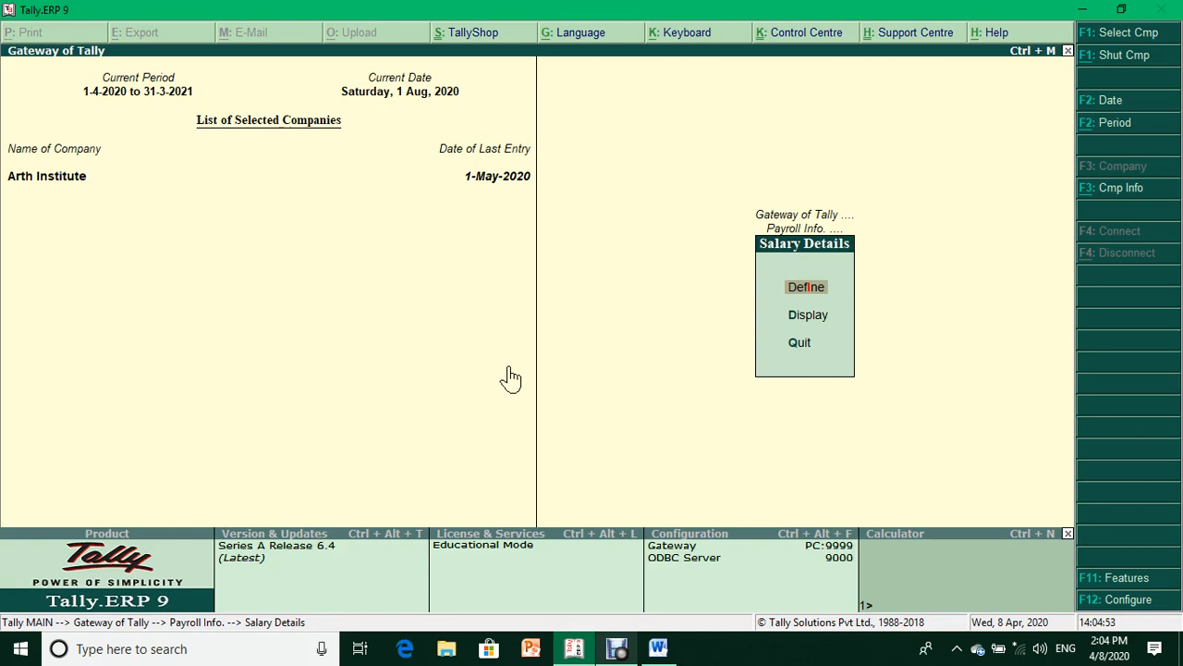
- Choose Accounts Department under Salary Details Define, then back out and confirm leaving
key(Return)
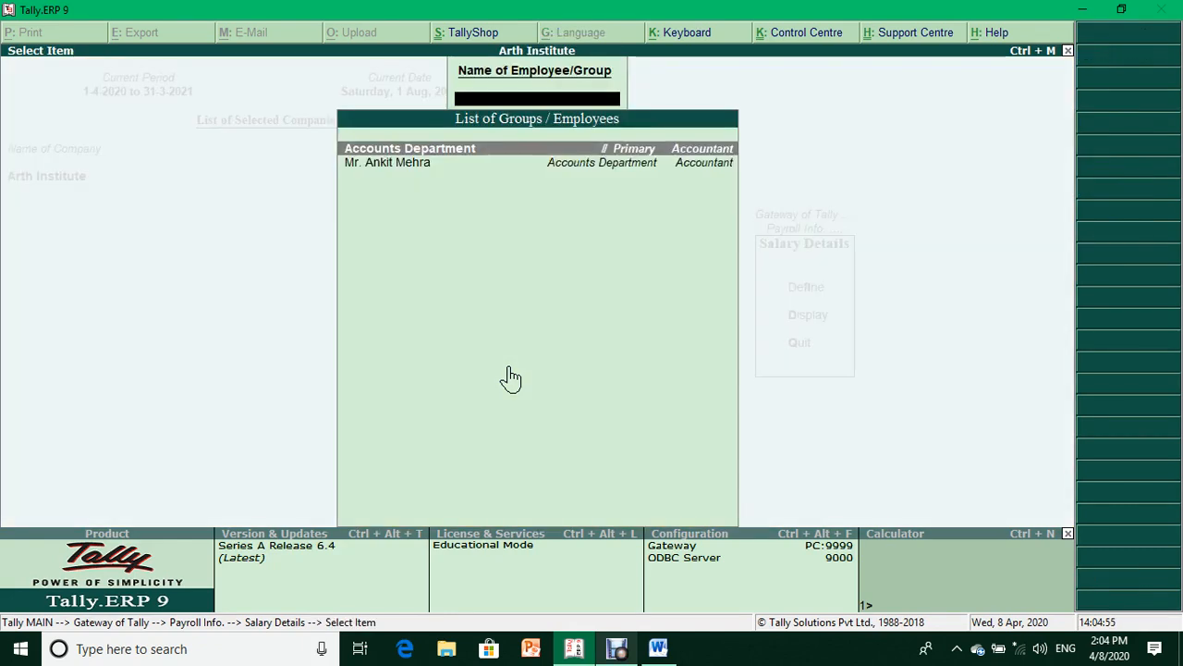
key(Return)
key(Escape)
key(y)
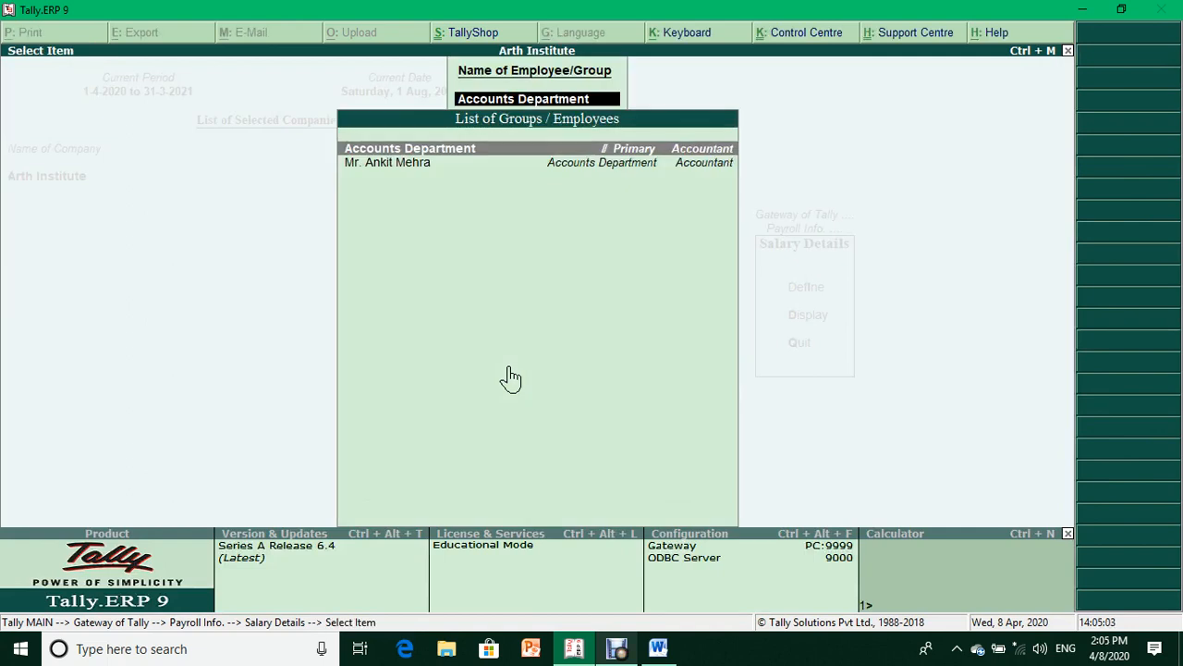
- Set Accounts Department salary details effective 1-4-2020 with Basic Salary at 600 per day
key(Return)
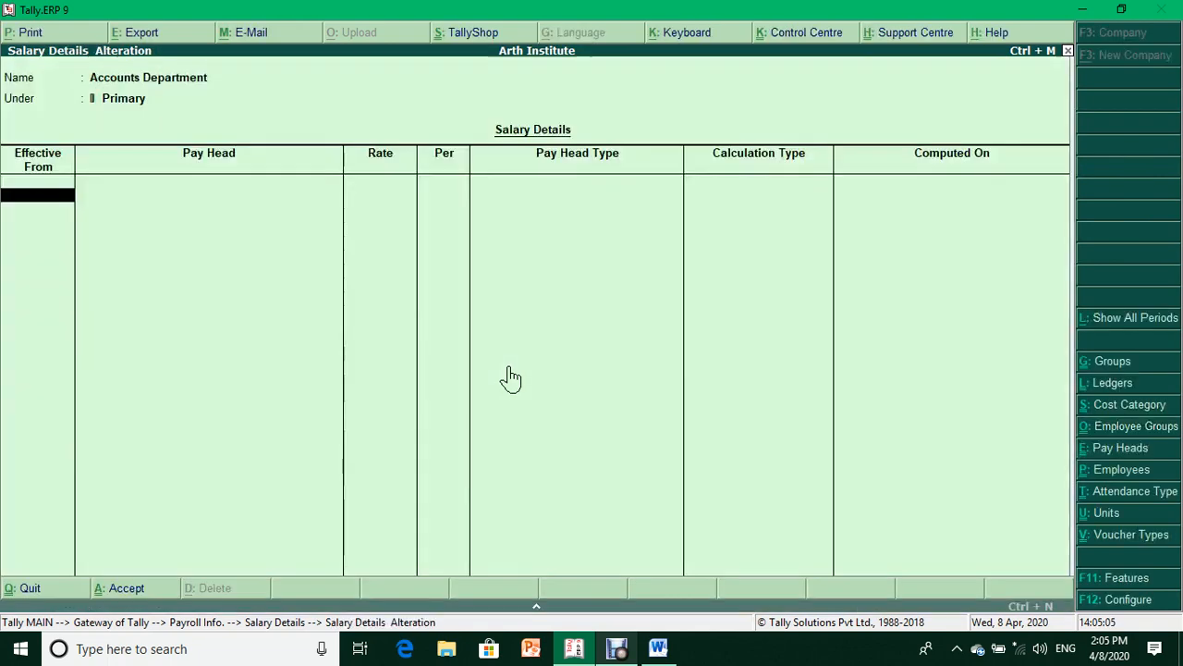
text(1.4.20)
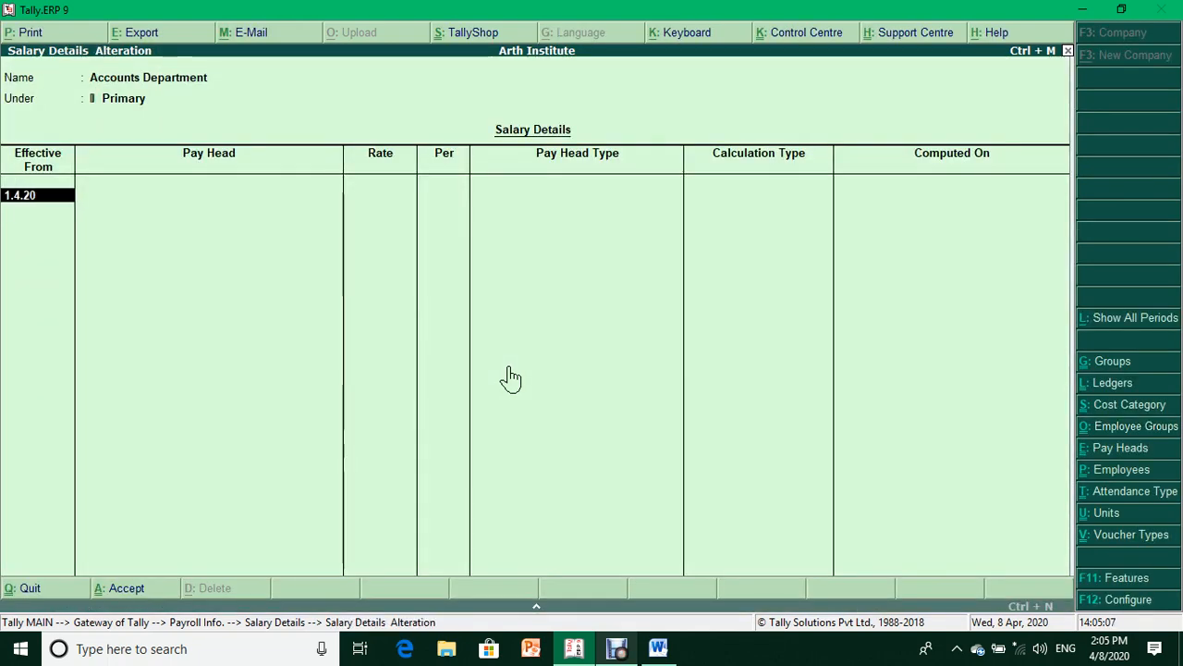
key(Return)
key(Down)
key(Down)
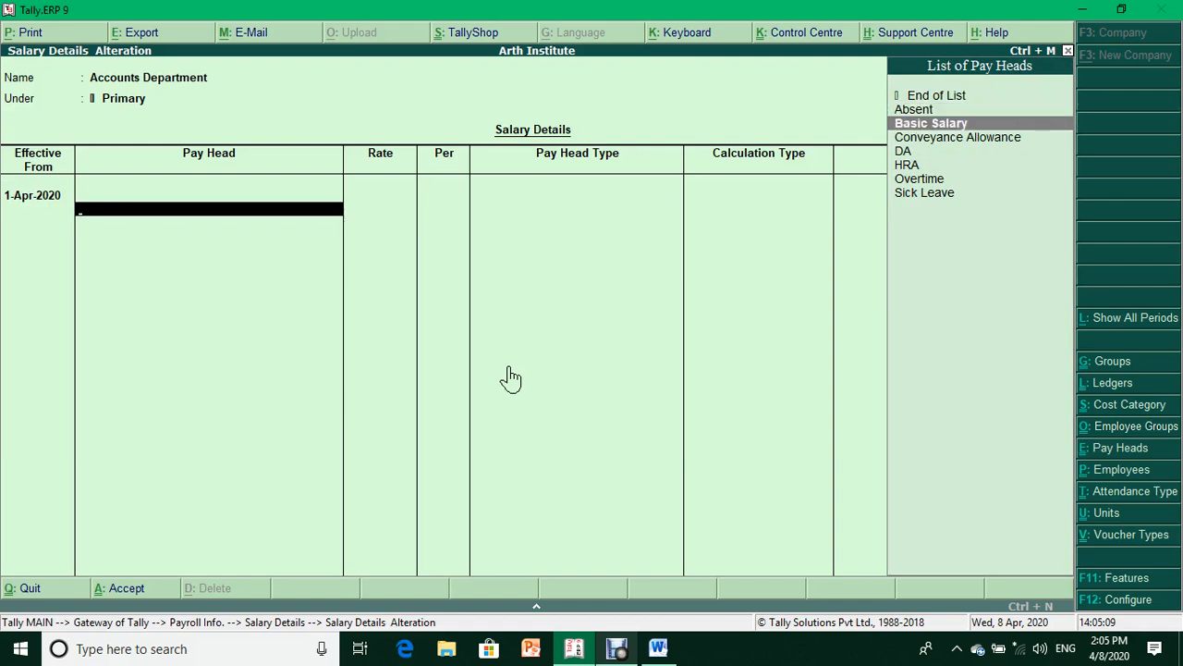
key(Return)
text(600)
key(Return)
- Add the DA and HRA pay heads, then Absent at 600 per day
key(Down)
key(Down)
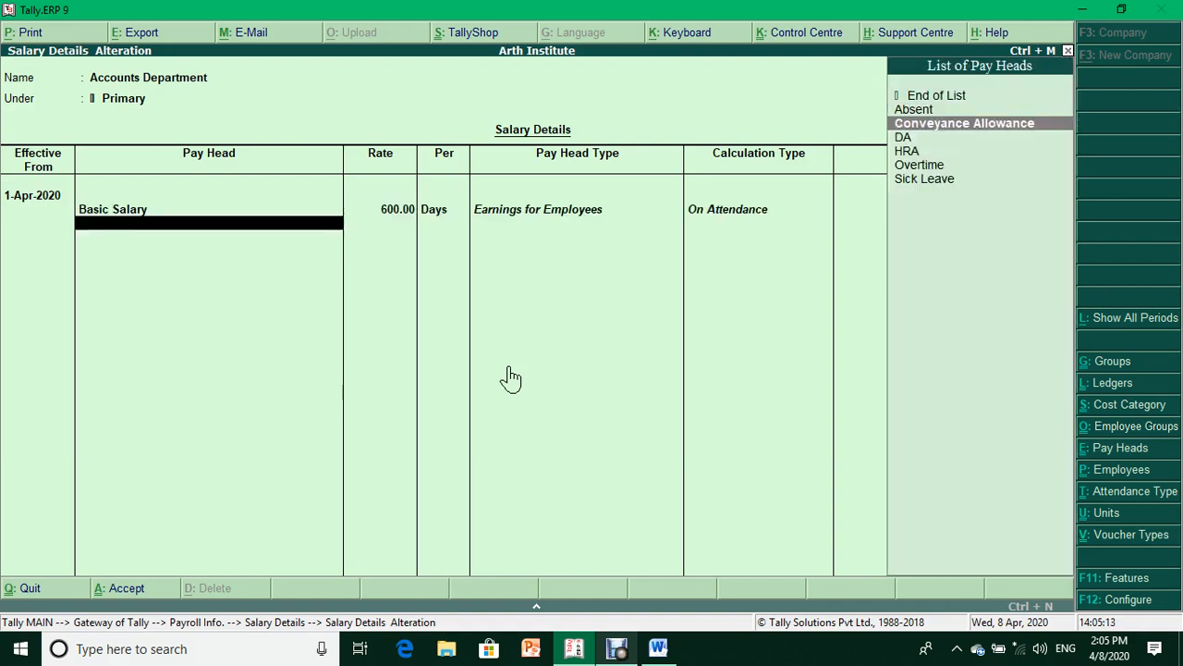
key(Down)
key(Return)
key(Down)
key(Down)
key(Down)
key(Return)
key(Down)
key(Return)
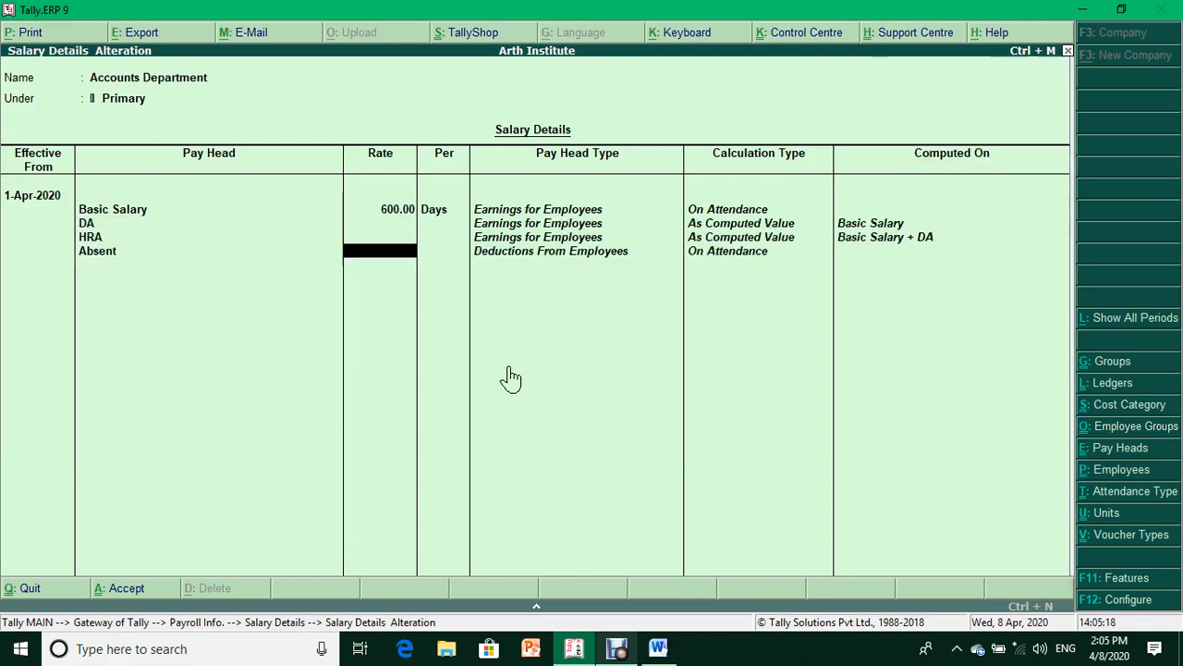
text(600)
key(Return)
key(Return)
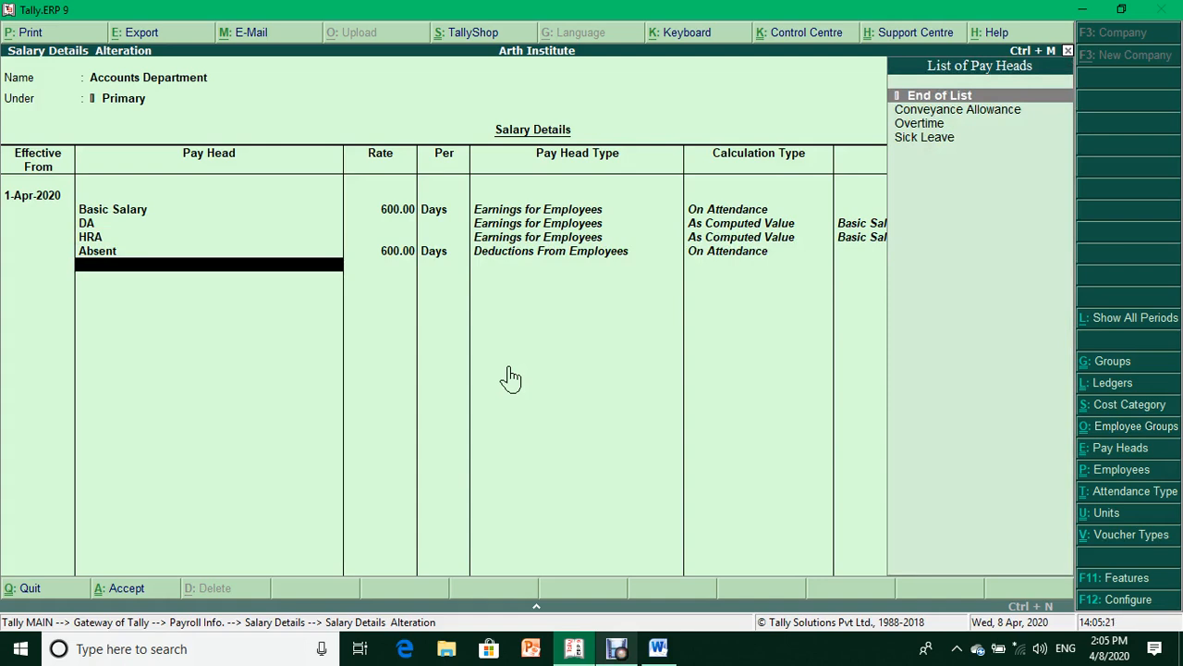
- Add Sick Leave at 600 per day and Conveyance Allowance at its monthly rate
key(Down)
key(Down)
key(Down)
key(Return)
text(600)
key(Return)
key(Return)
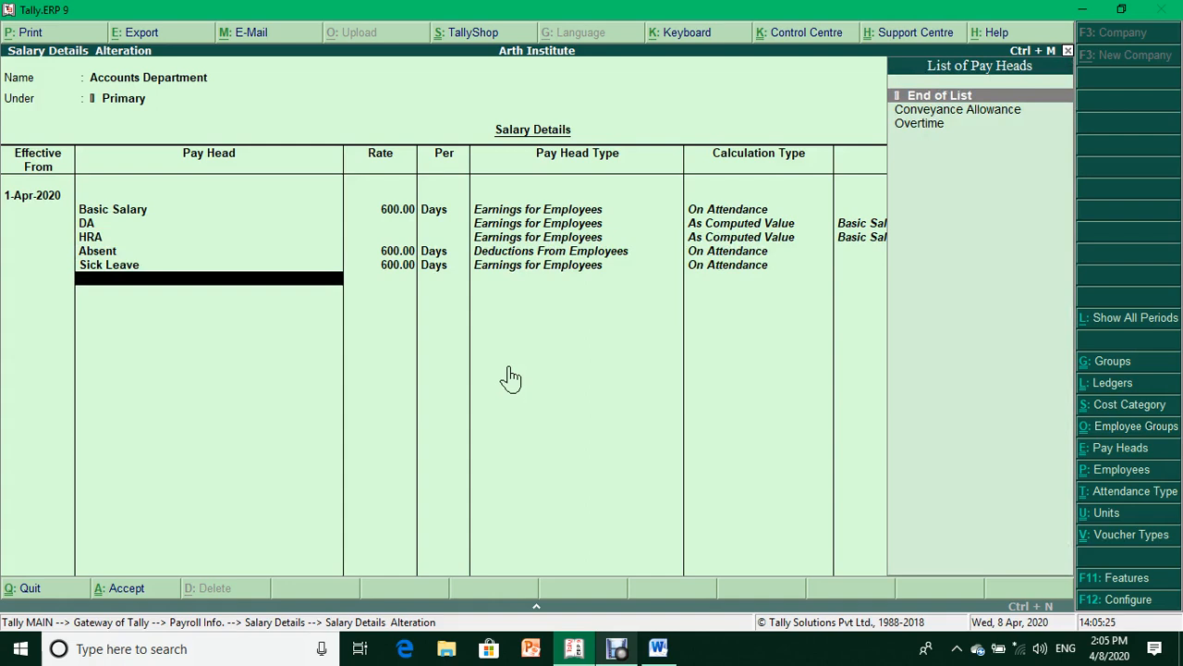
key(Down)
key(Return)
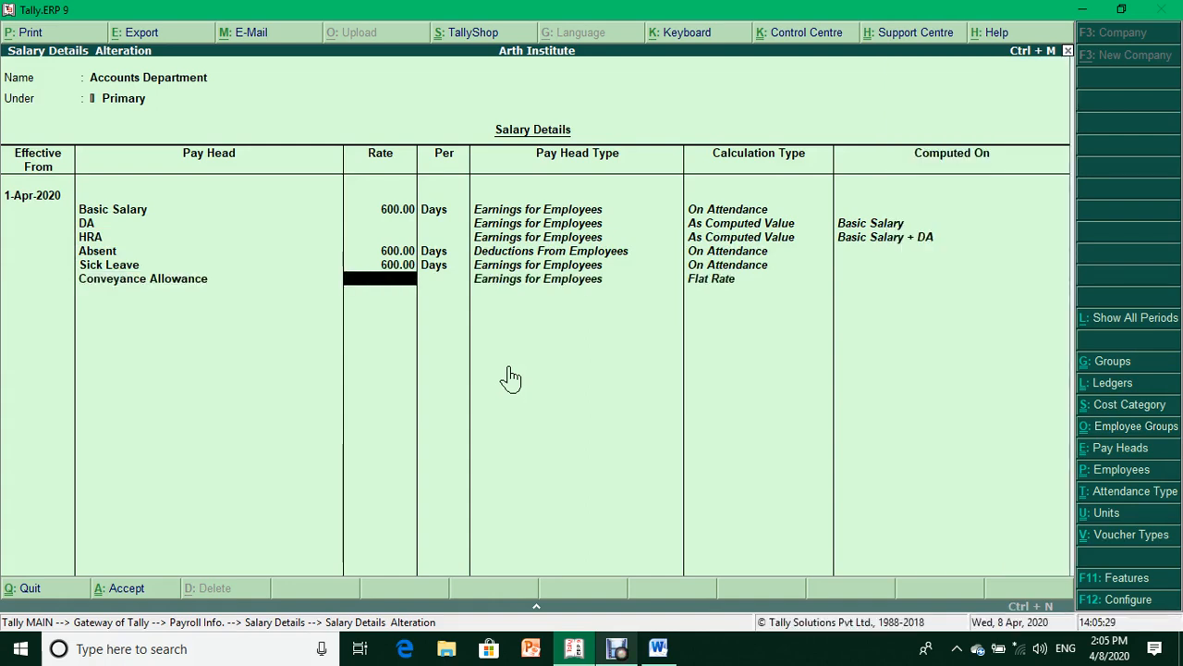
text(2500)
key(Return)
- Add Overtime at 1,200 per hr and save the Accounts Department salary details
key(Down)
key(Return)
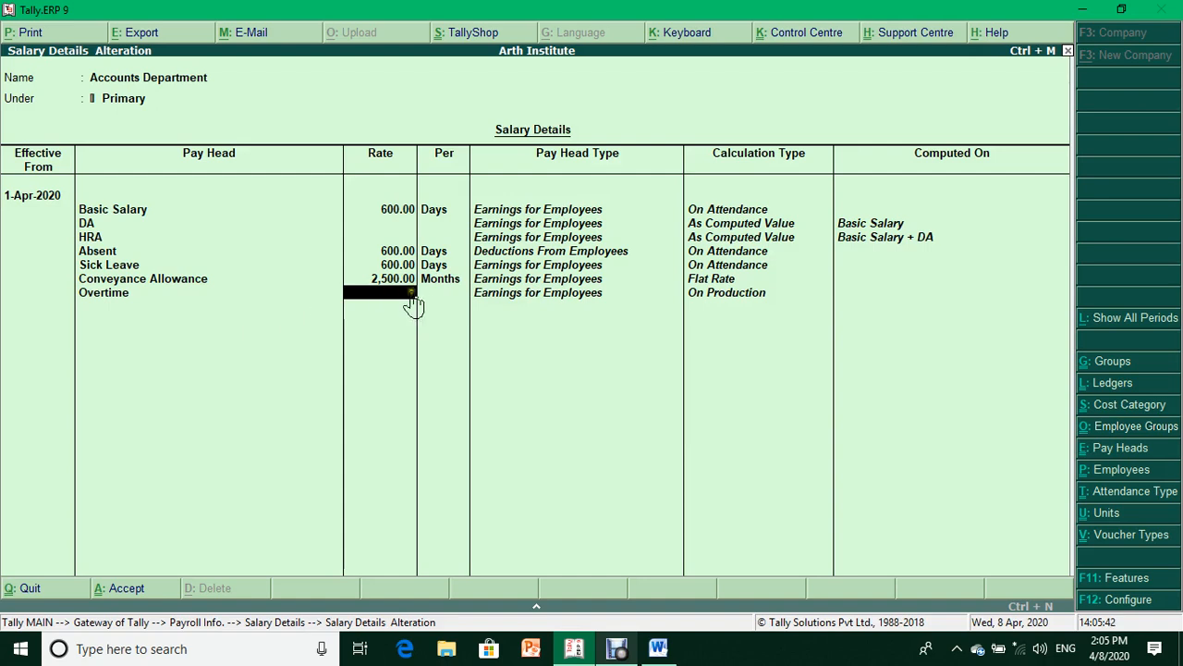
text(1200)
key(Return)
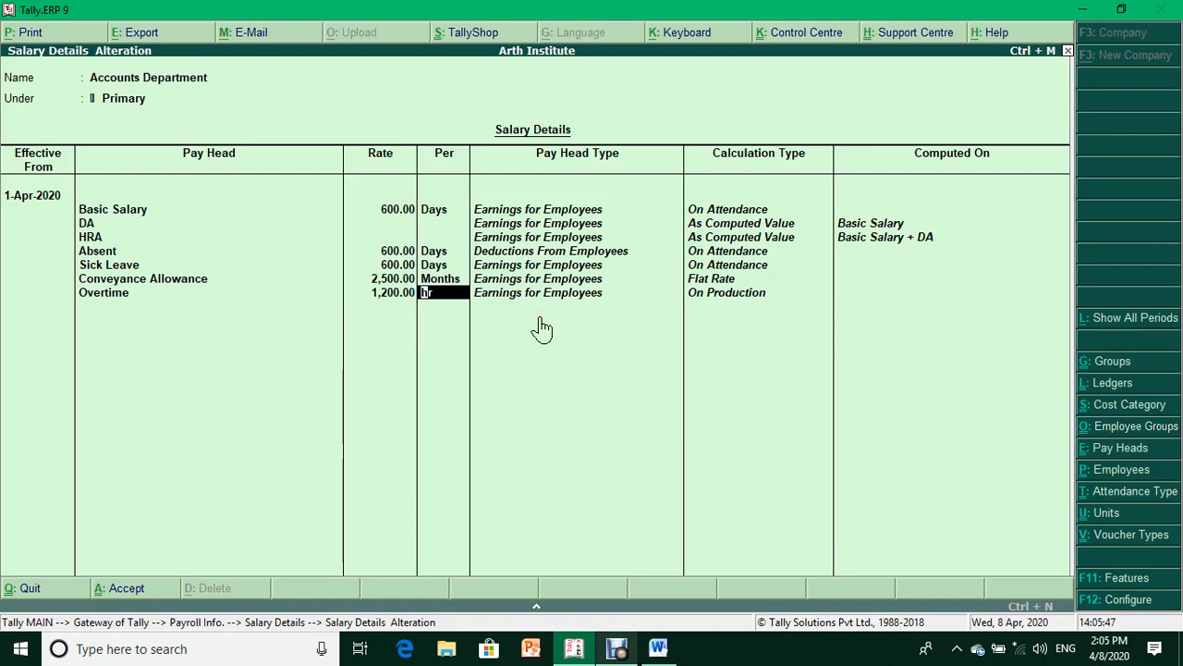
key(Return)
key(Return)
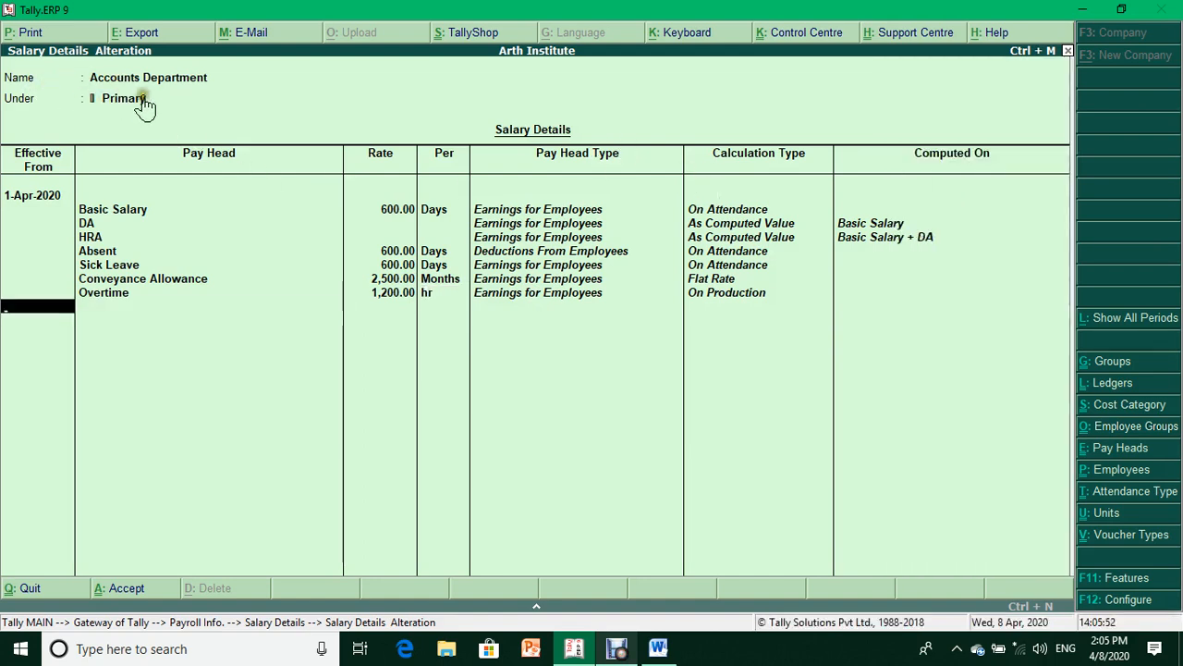
key(Return)
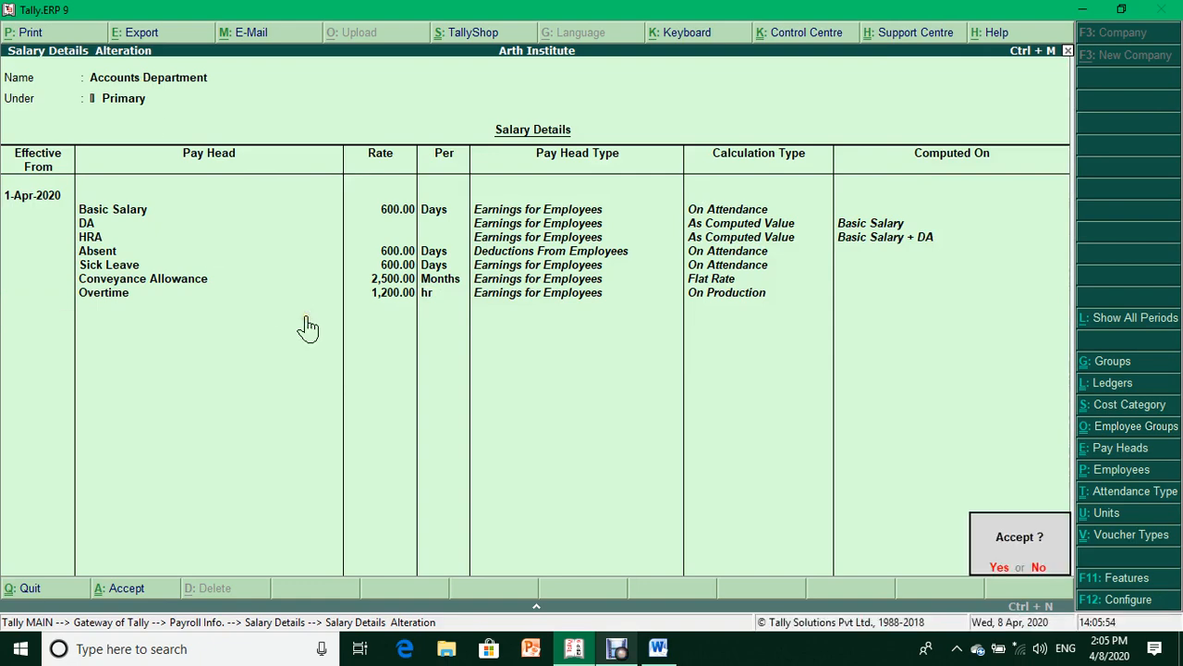
key(Return)
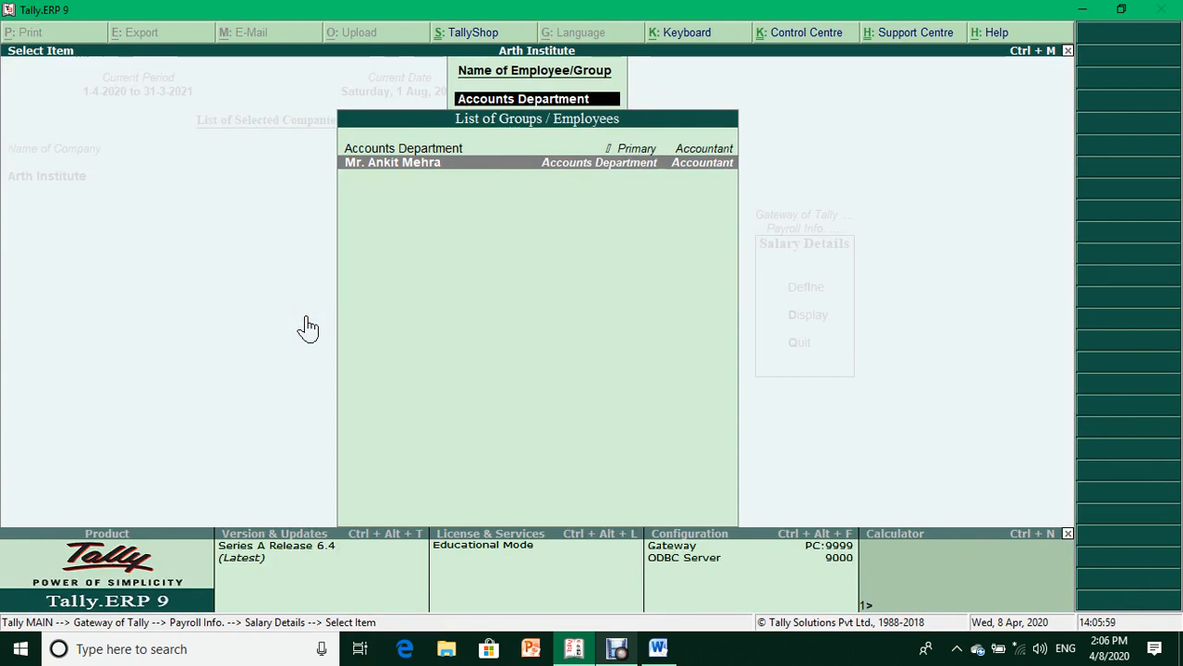
- Give the employee salary details from 1-4-2020 copied from the parent group, save, and exit
key(Return)
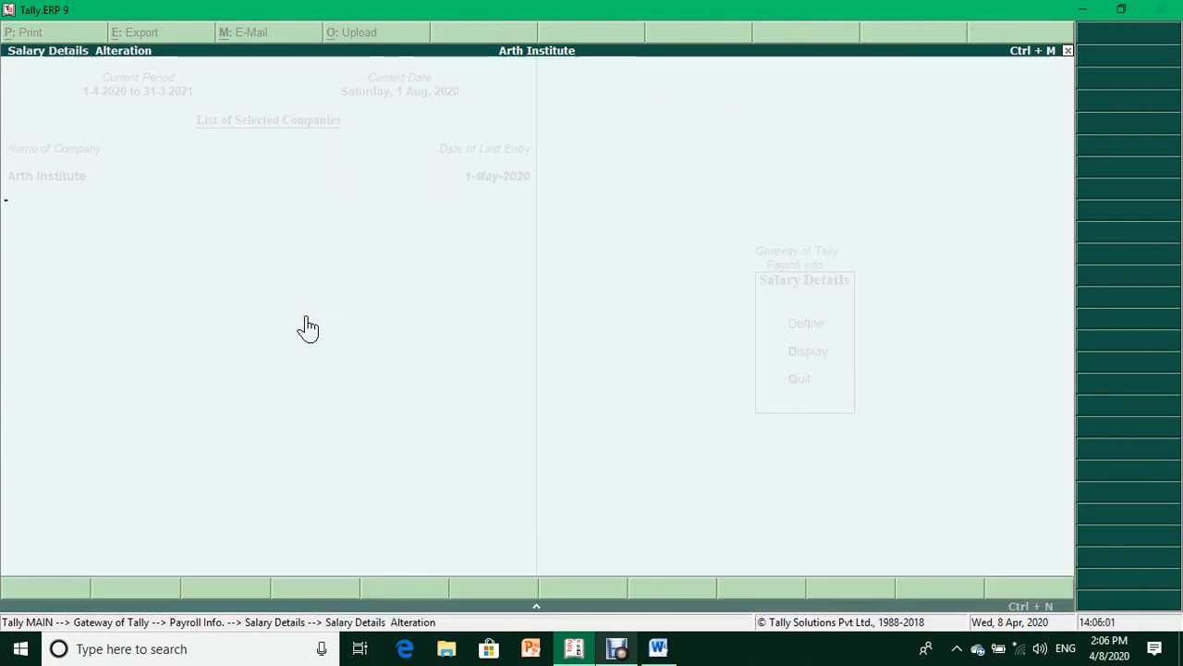
text(1.4.)
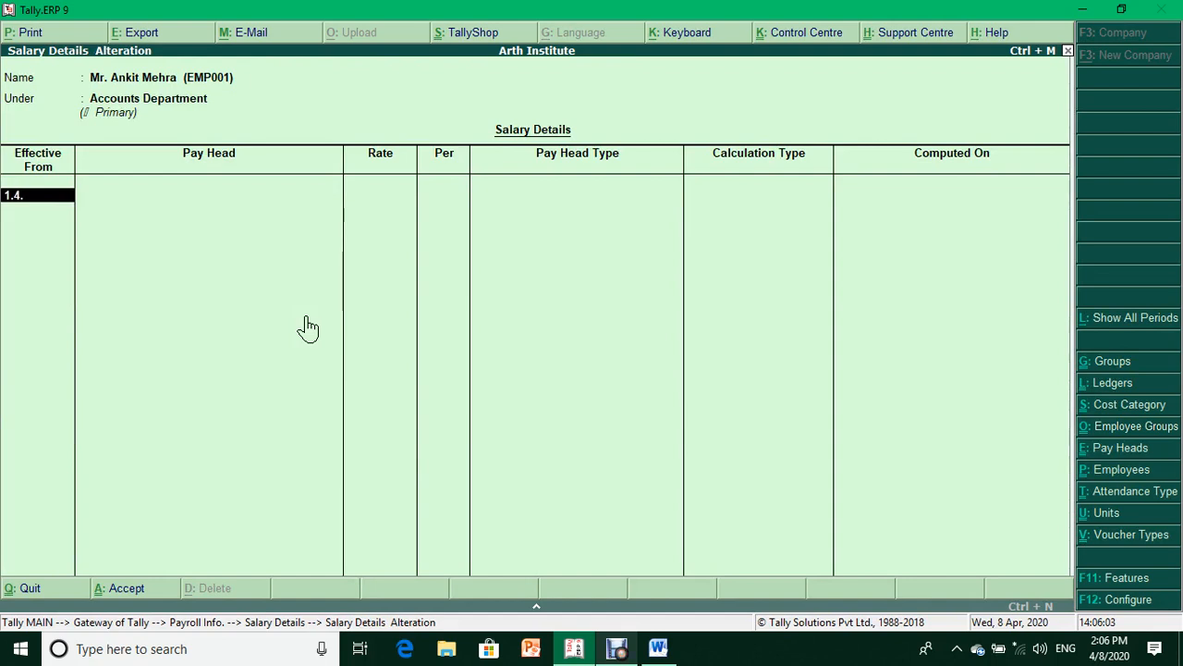
text(20)
key(Return)
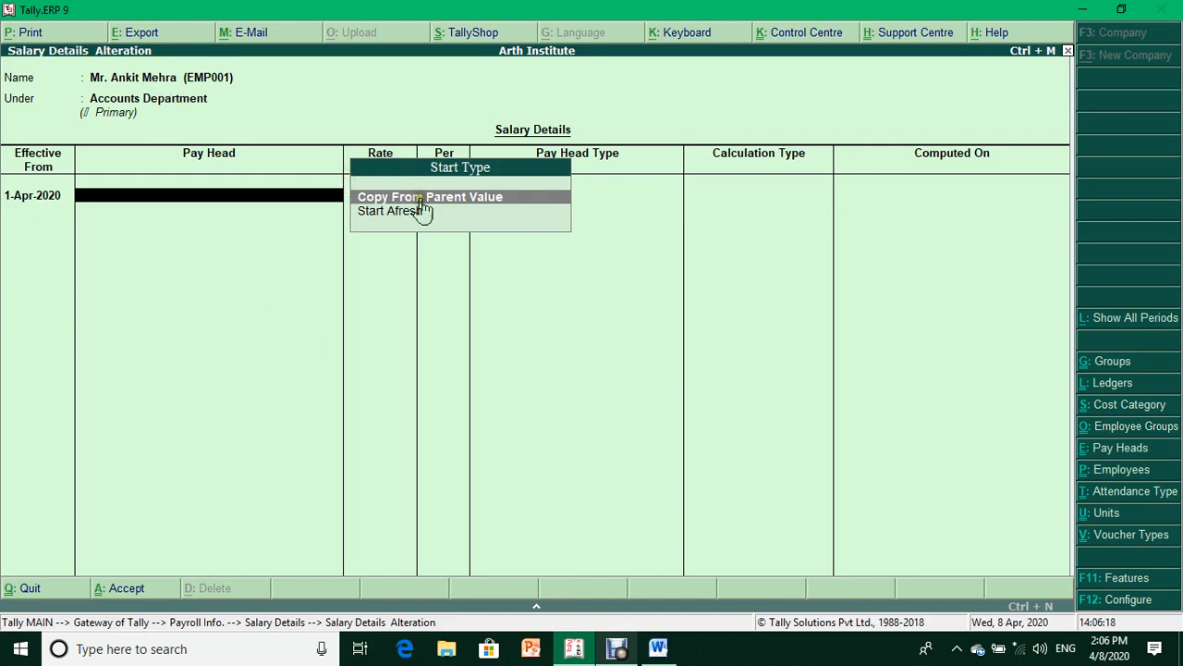
key(Return)
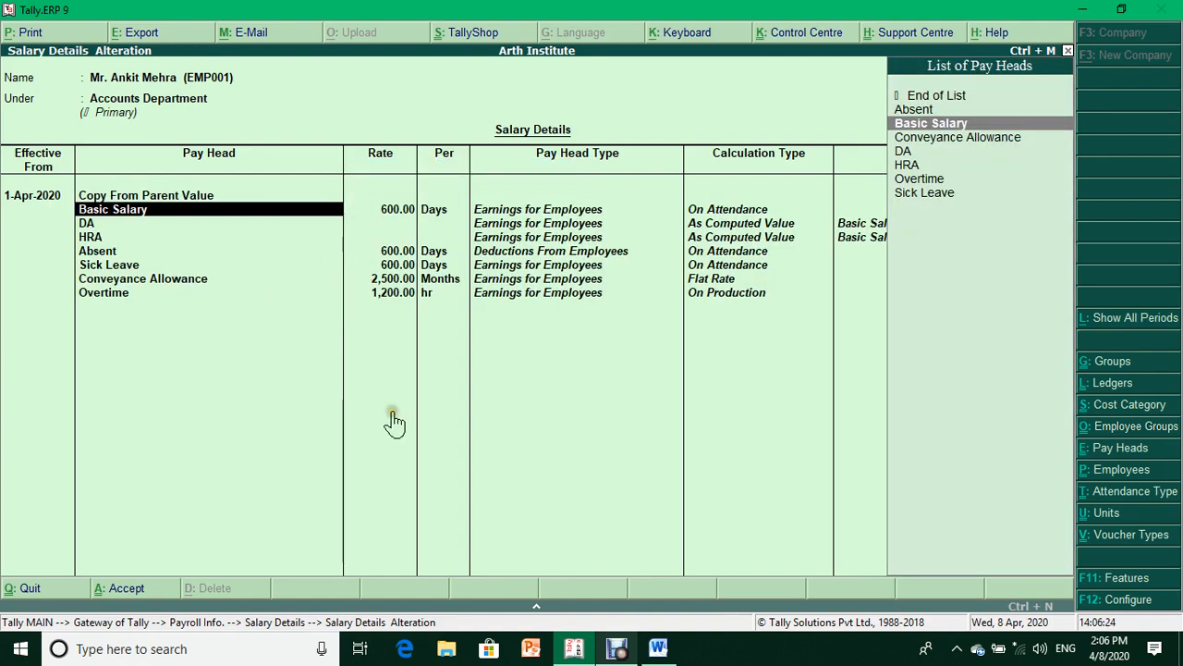
key(ctrl+a)
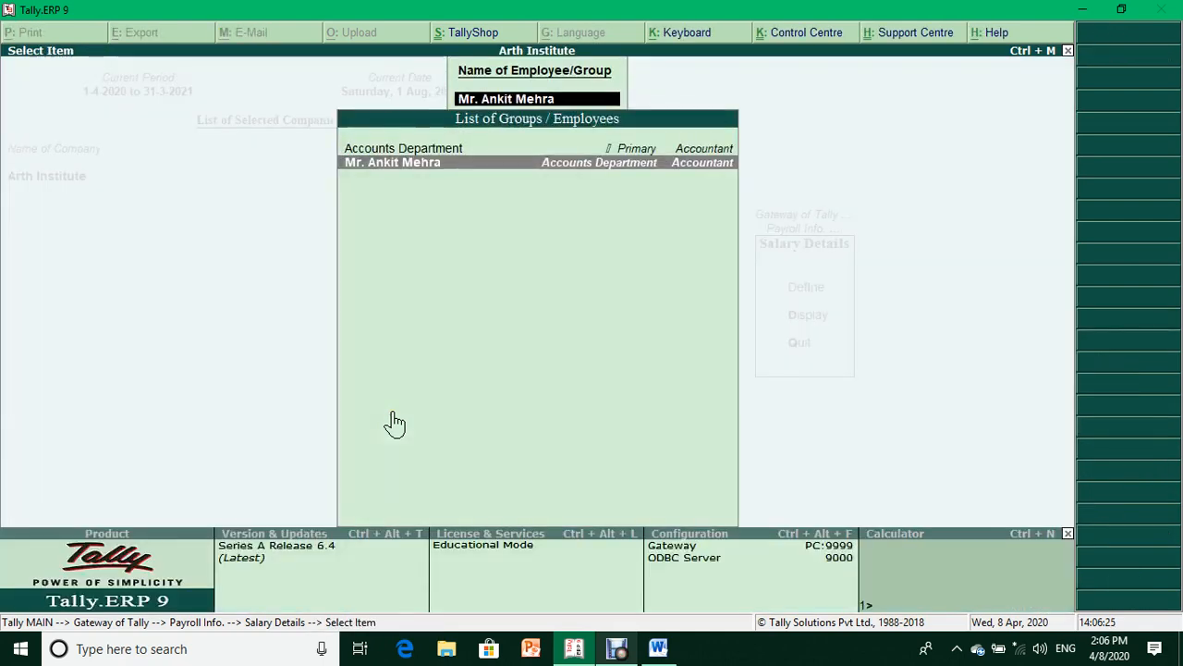
key(Escape)
key(Escape)
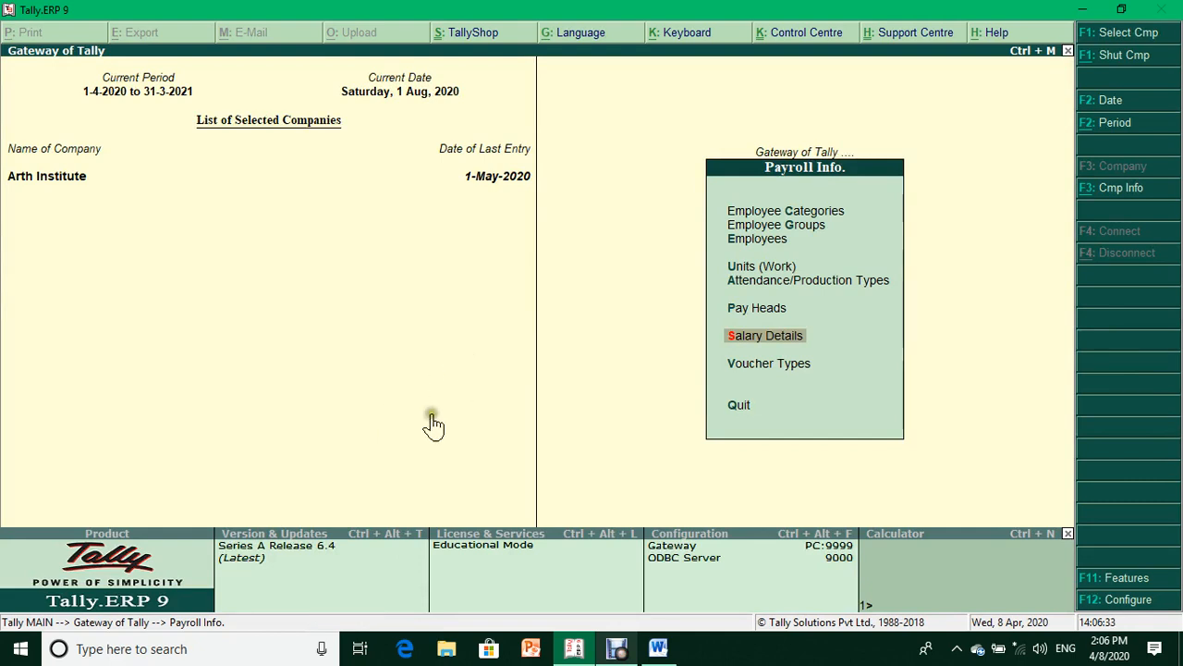
- Read the Payroll Setup, Masters and Payroll Entry lines in the Word notes, then return to Tally
click(658, 649)
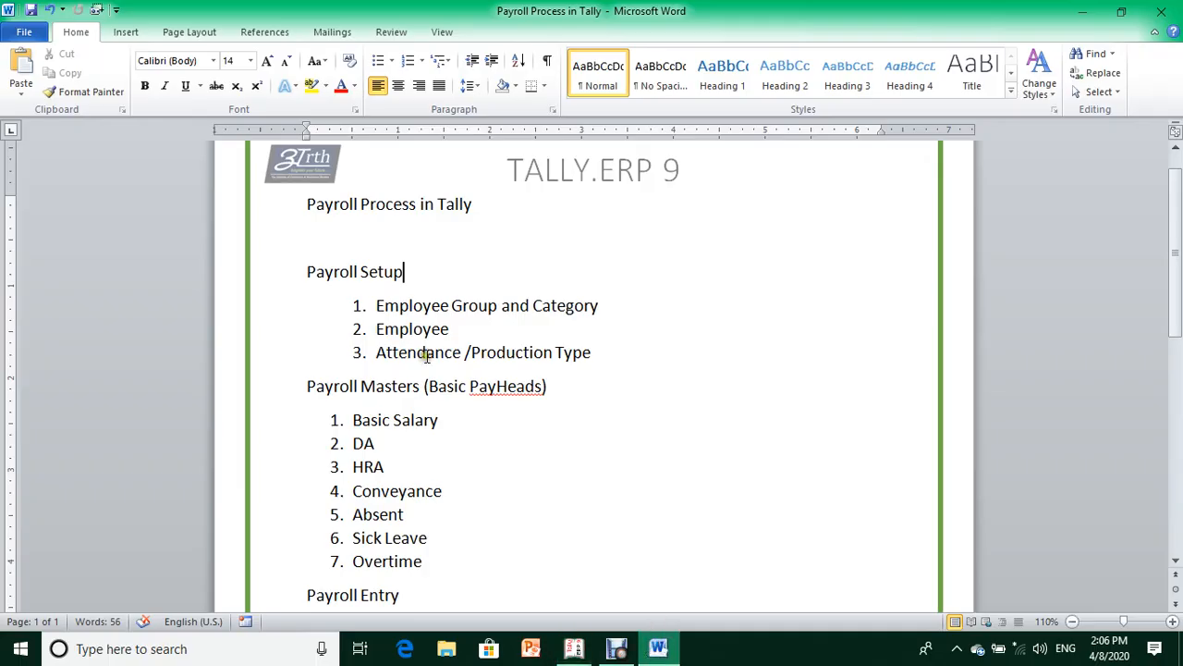
click(262, 287)
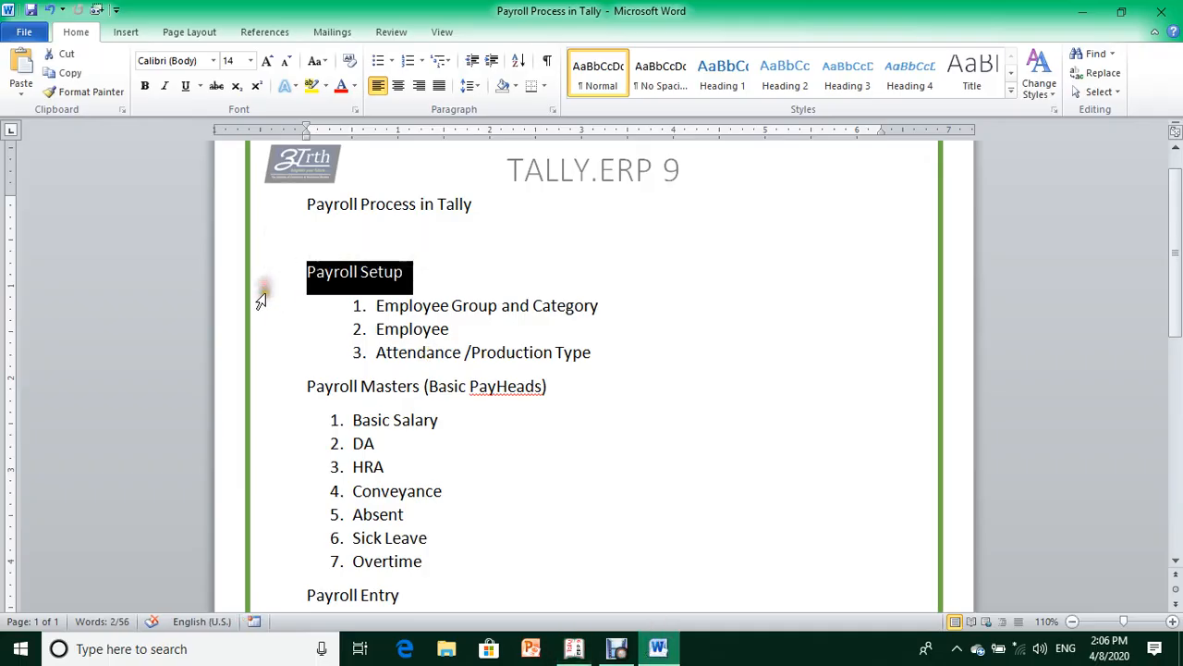
click(256, 385)
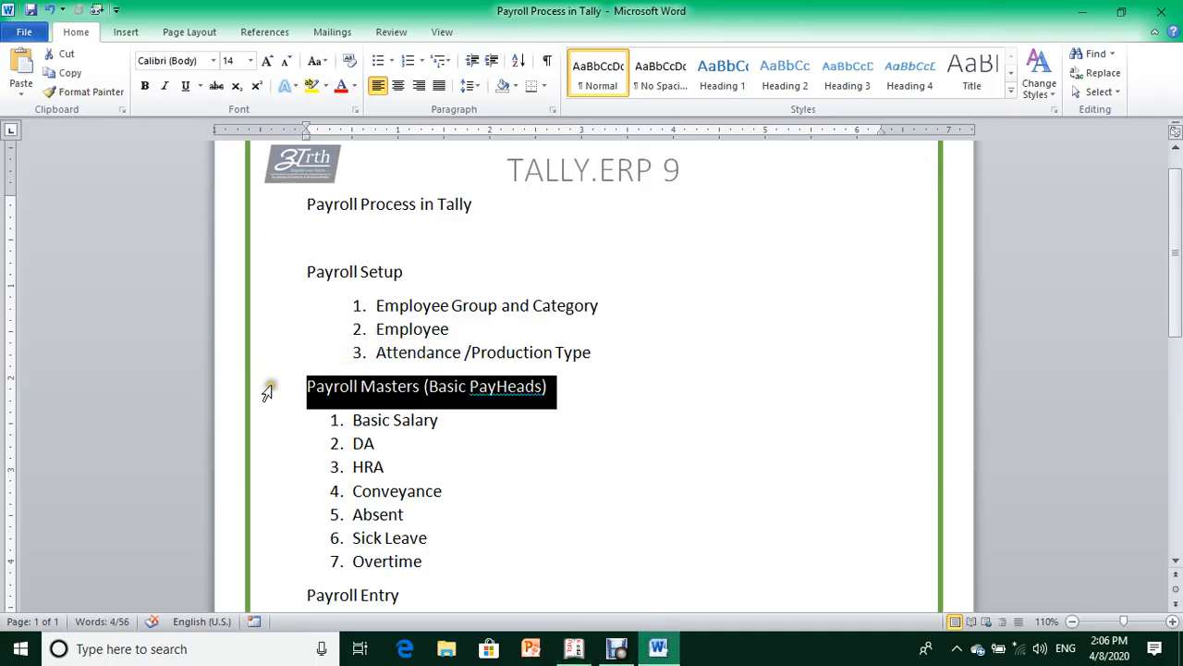
click(432, 394)
drag(1177, 305, 1178, 436)
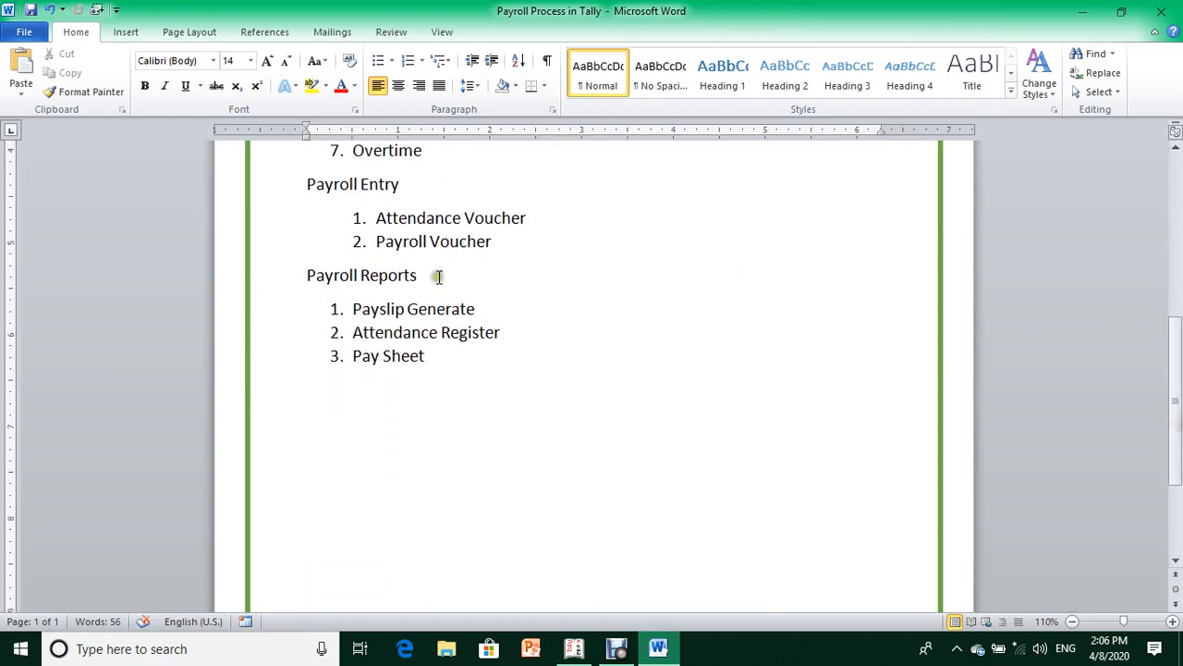
click(271, 197)
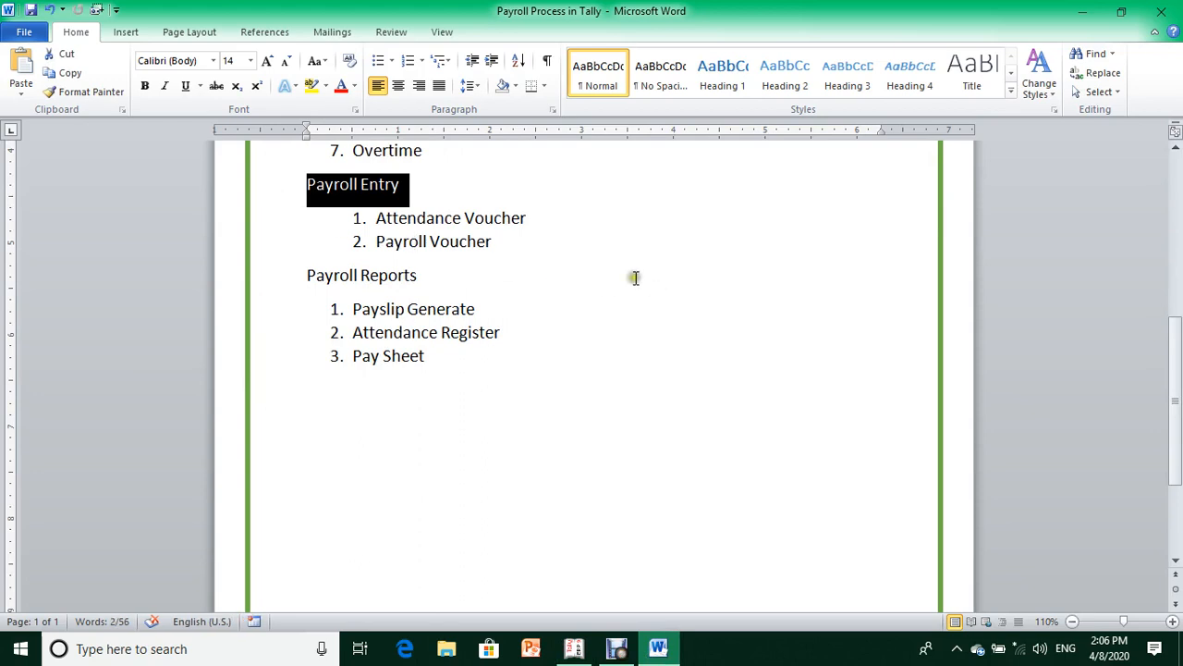
click(497, 241)
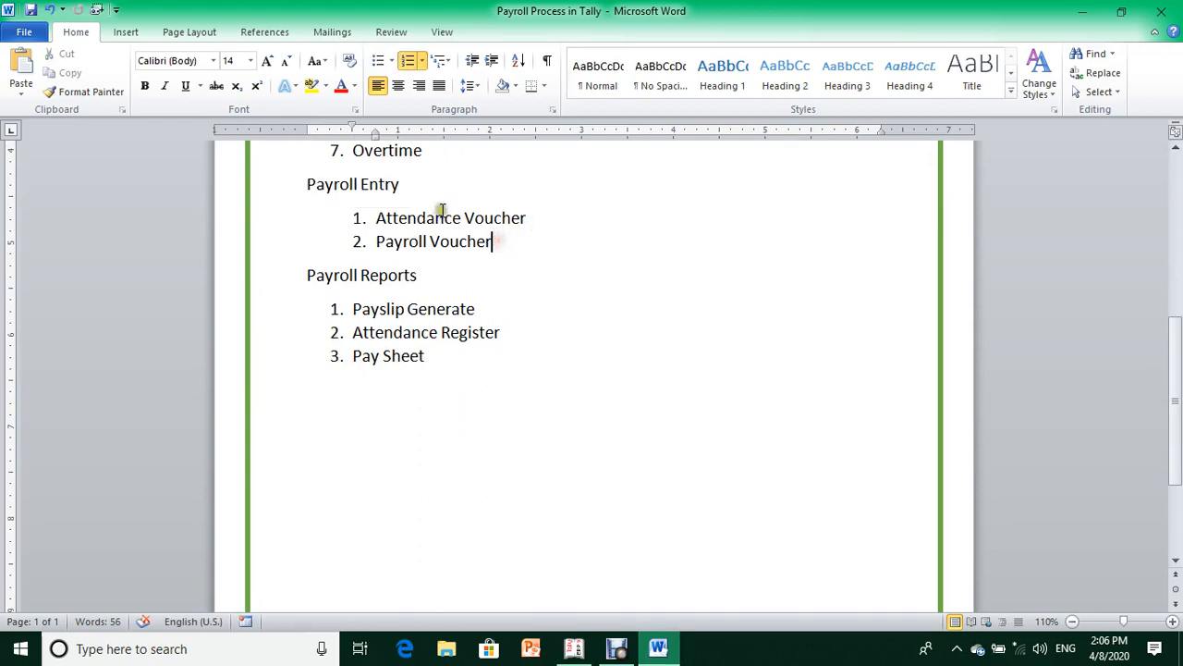
click(440, 241)
click(573, 647)
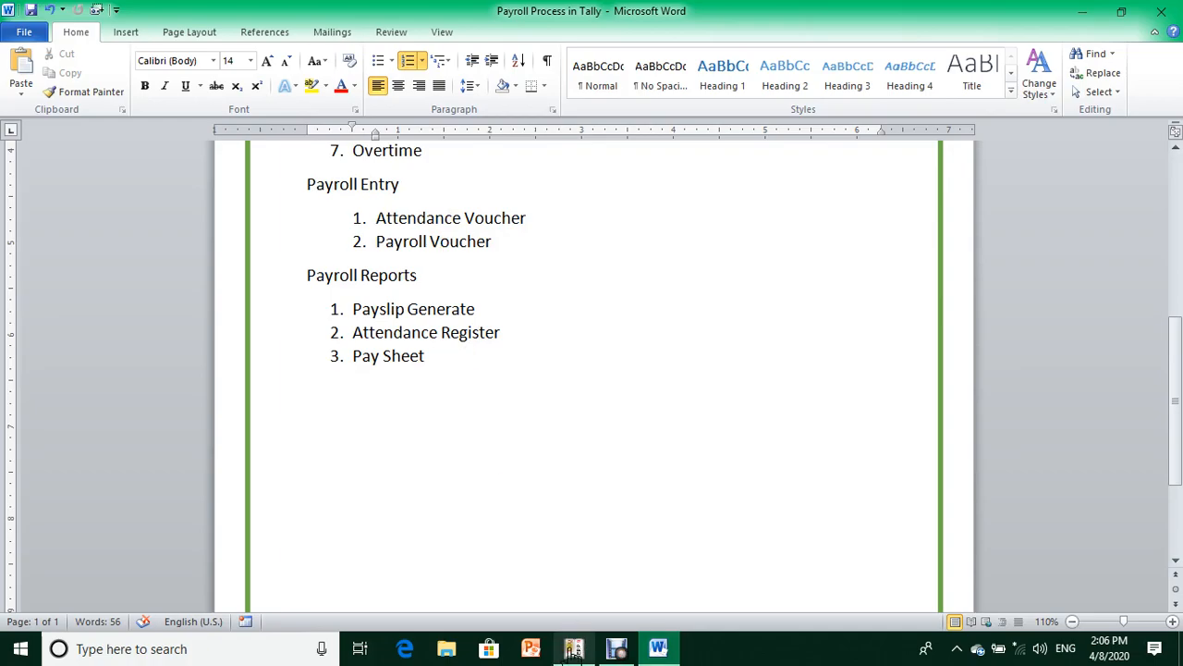
- Set the company's current date to 1-4-2020, leaving the accounting period unchanged
key(Escape)
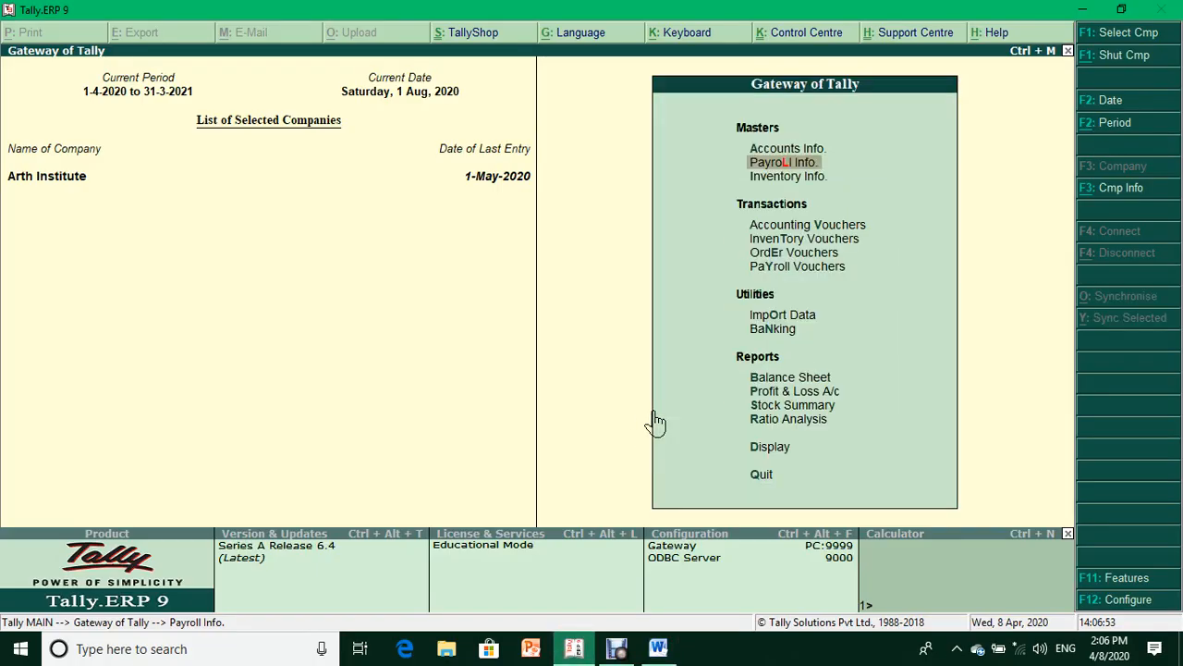
key(alt+F2)
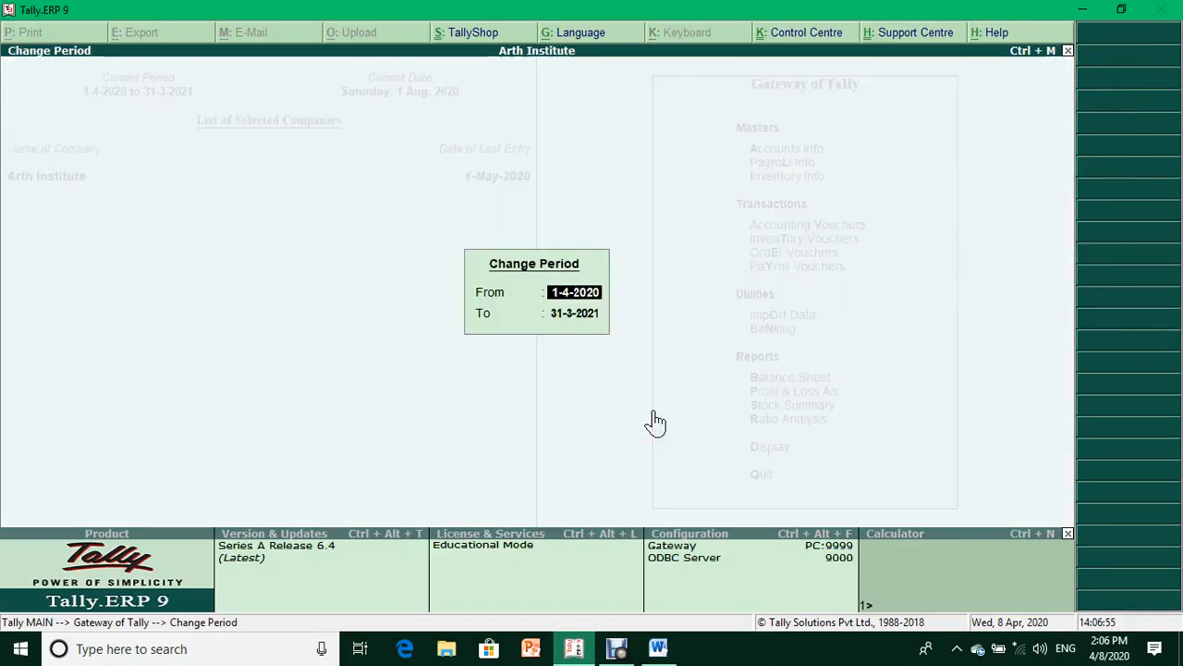
key(Escape)
key(F2)
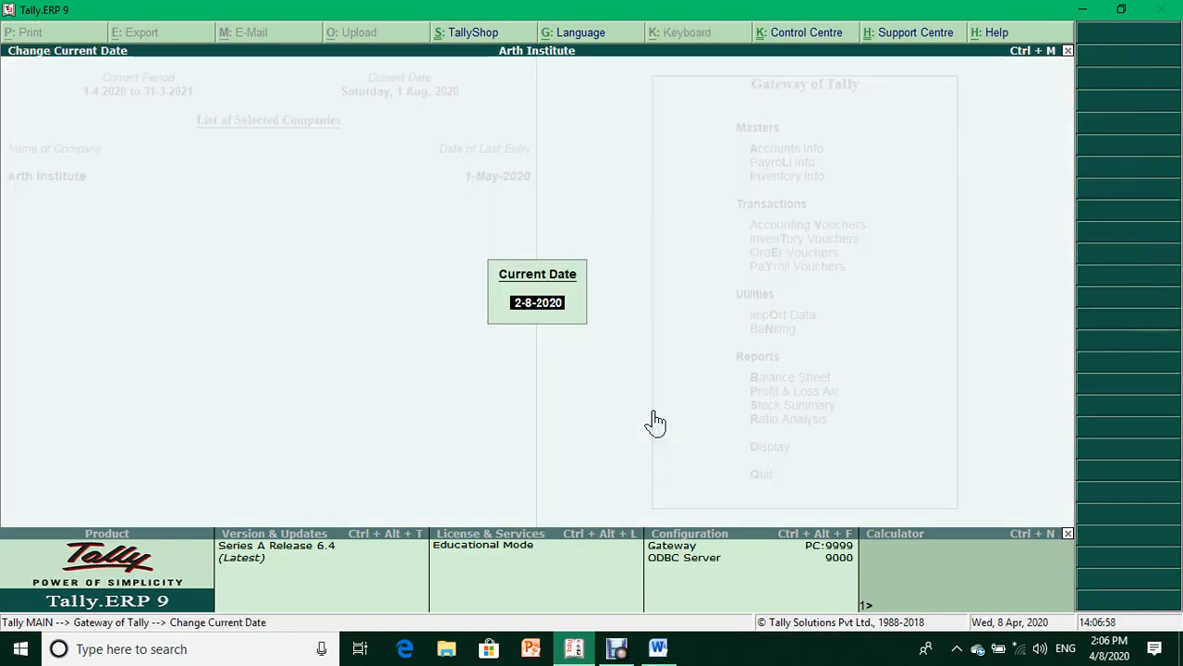
text(1-4-20)
key(Return)
- Open Payroll Vouchers and switch to a new Attendance voucher with Ctrl+F5
key(Down)
key(Down)
key(Down)
key(Down)
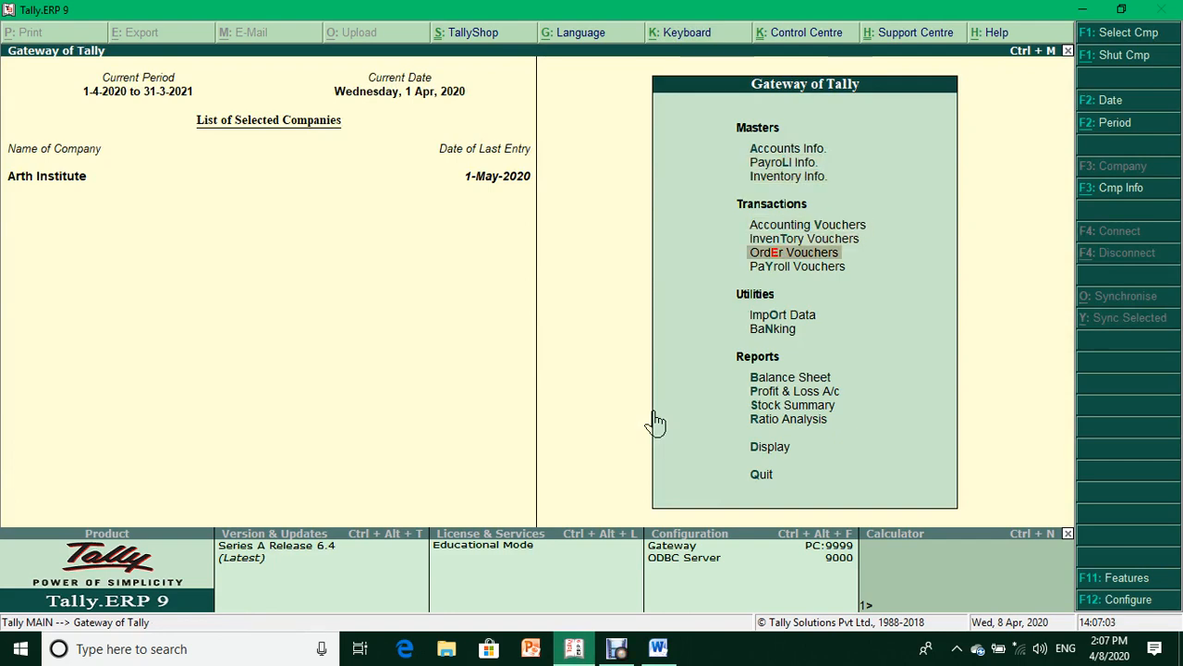
key(Down)
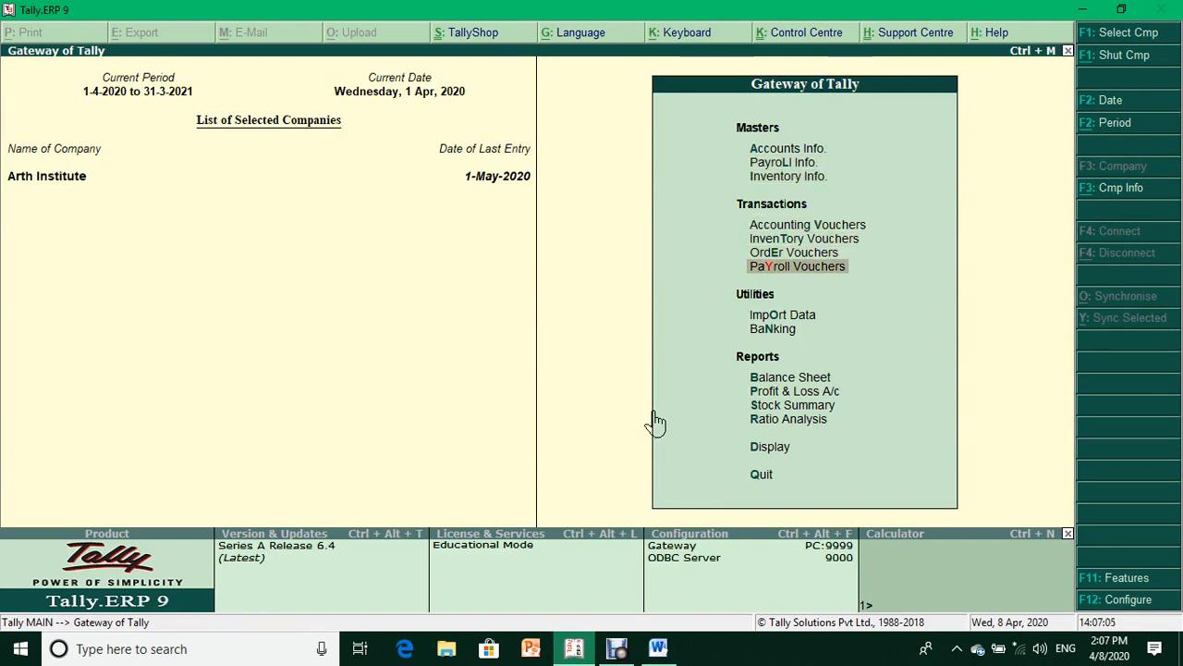
key(Up)
key(Down)
key(Return)
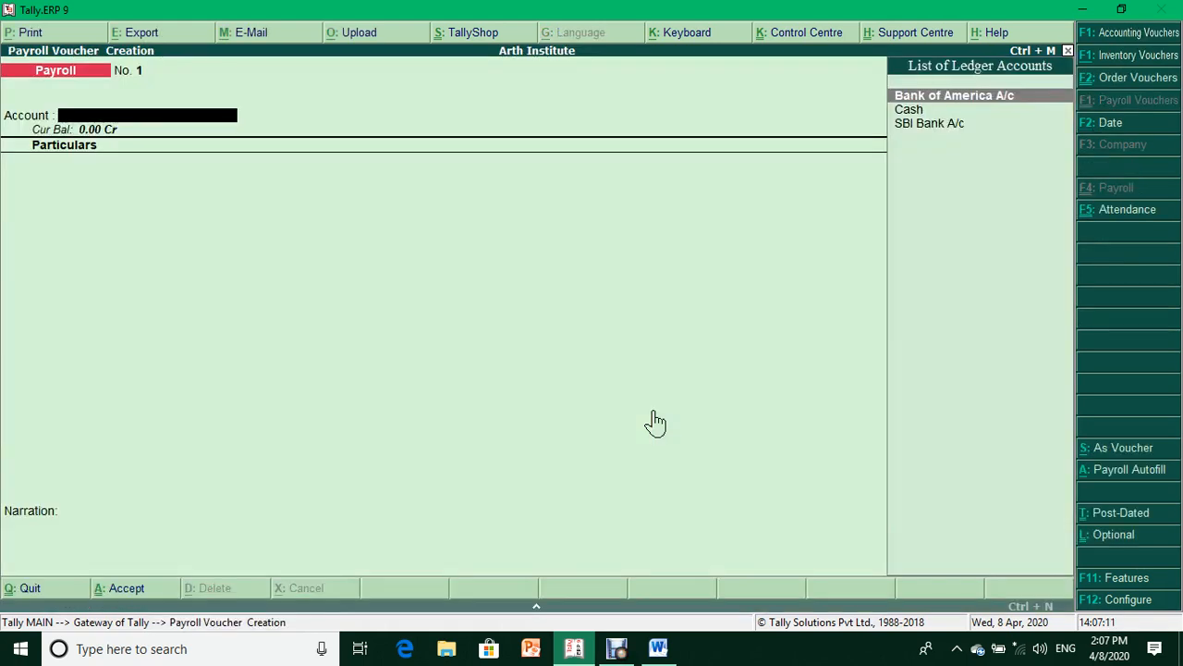
key(ctrl+F5)
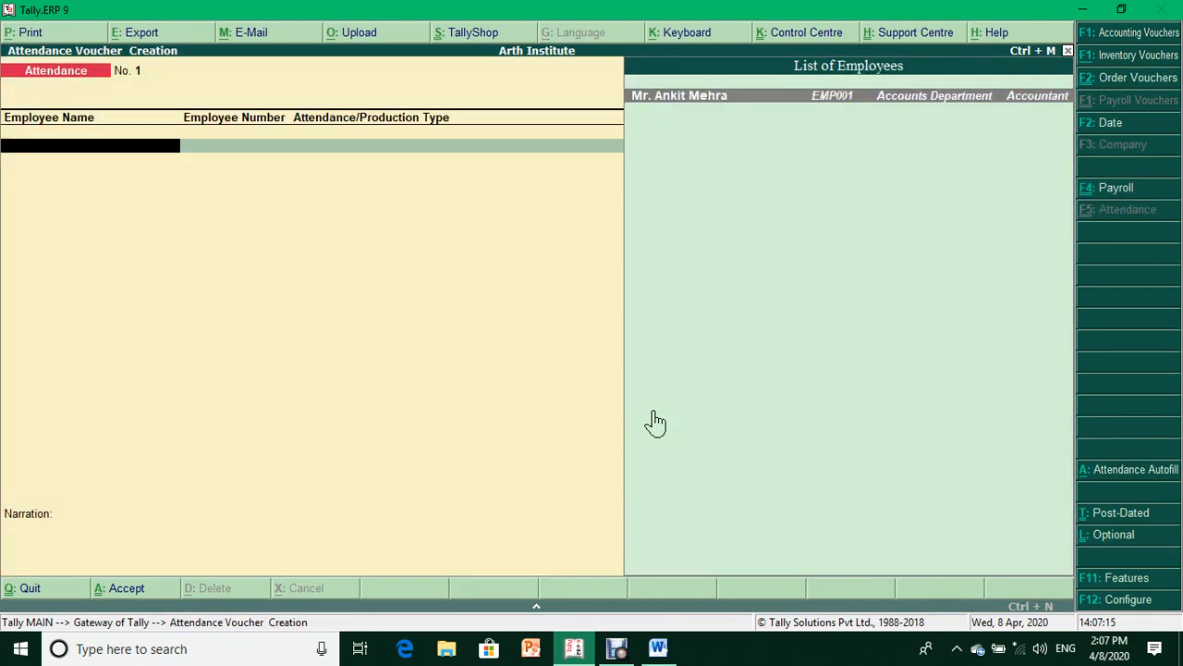
- Record 2 days Absent and 3 hours Overtime for the employee
key(ctrl+F4)
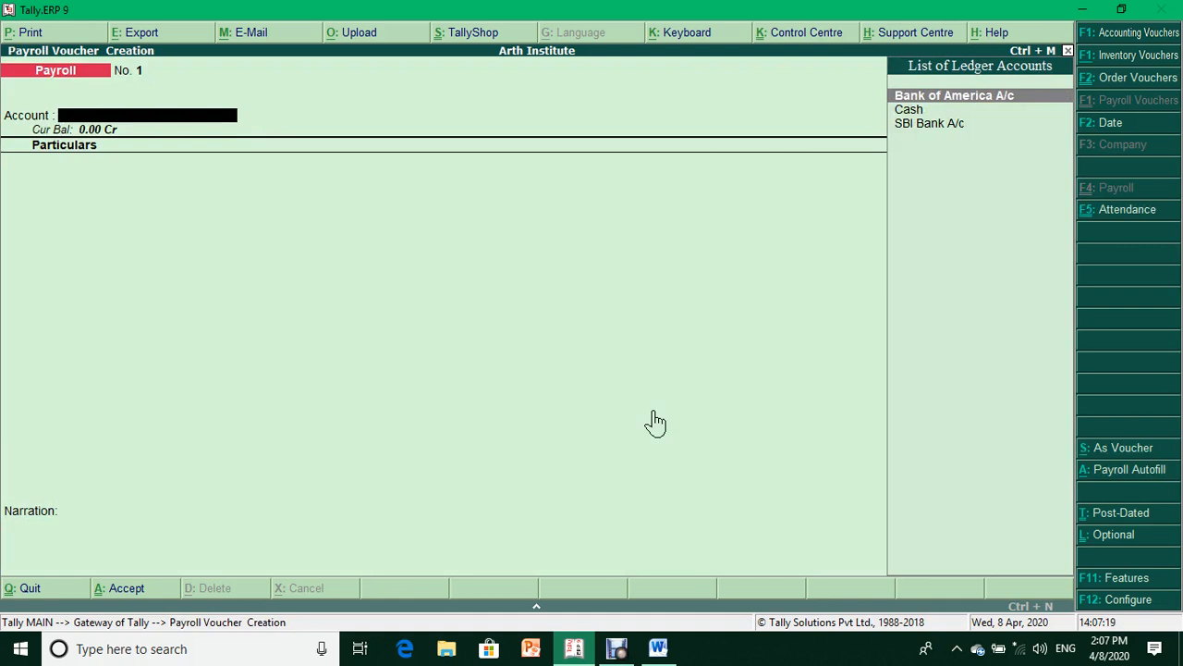
click(1104, 220)
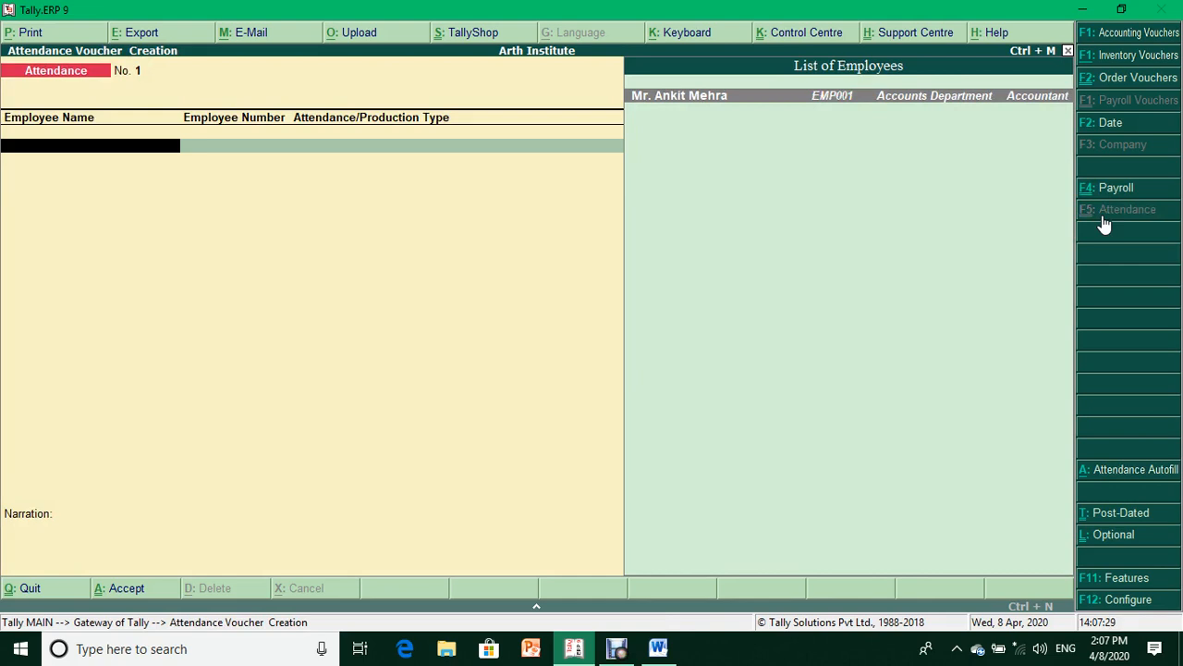
key(Return)
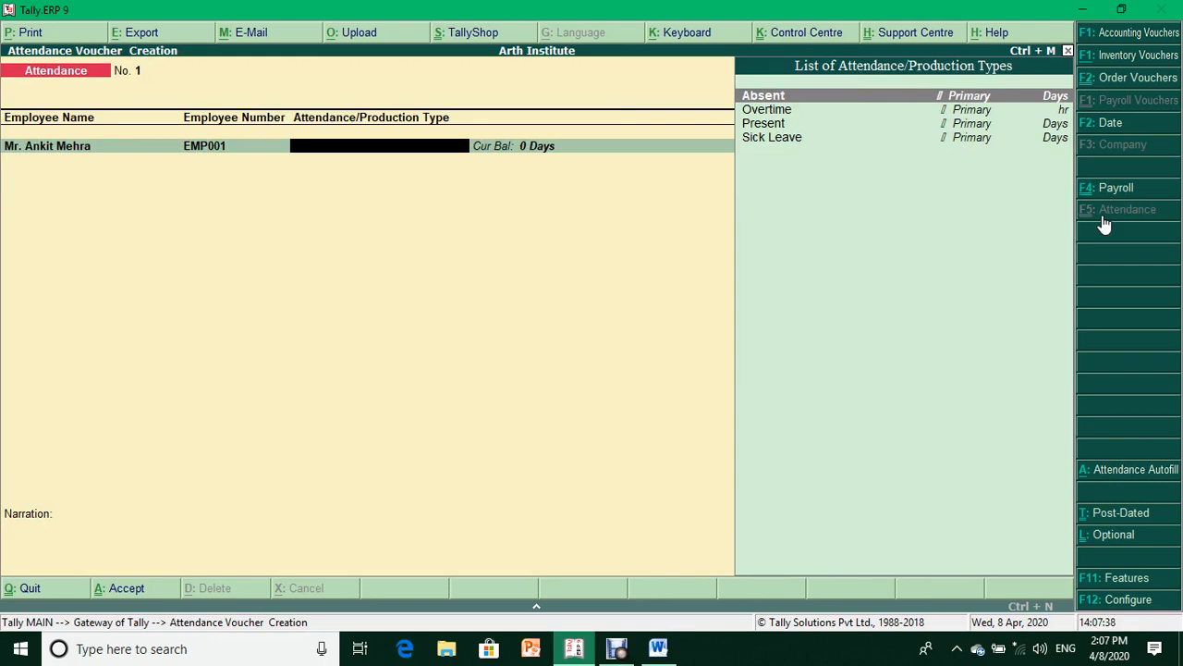
key(Return)
text(2)
key(Return)
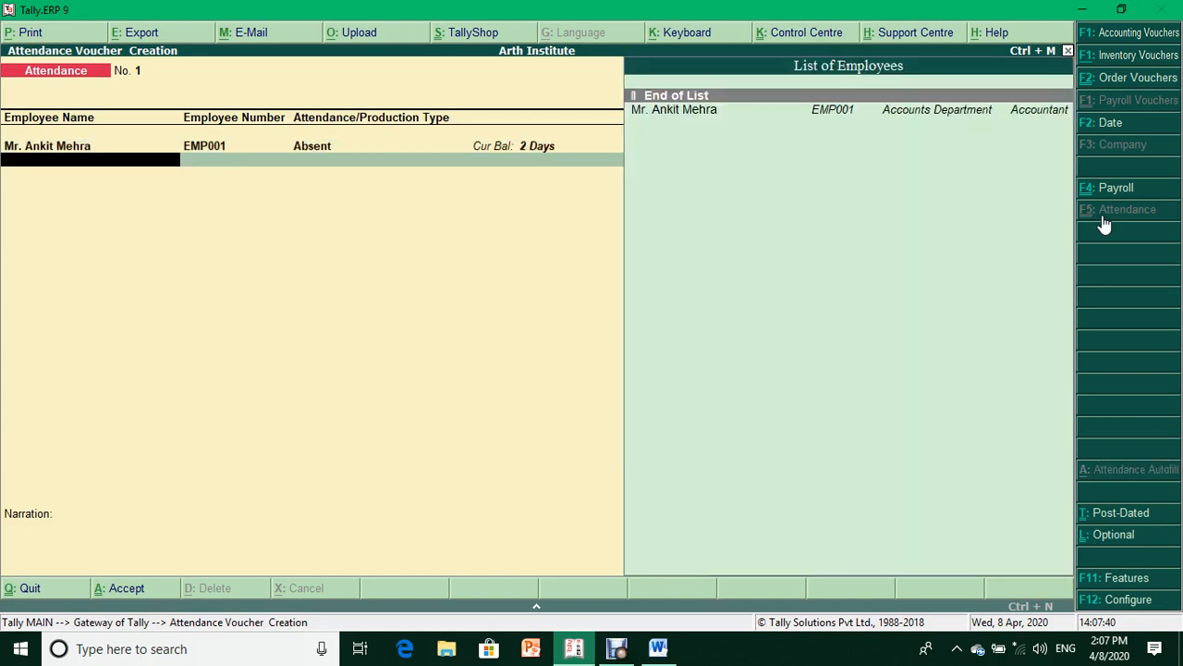
key(Down)
key(Return)
key(Down)
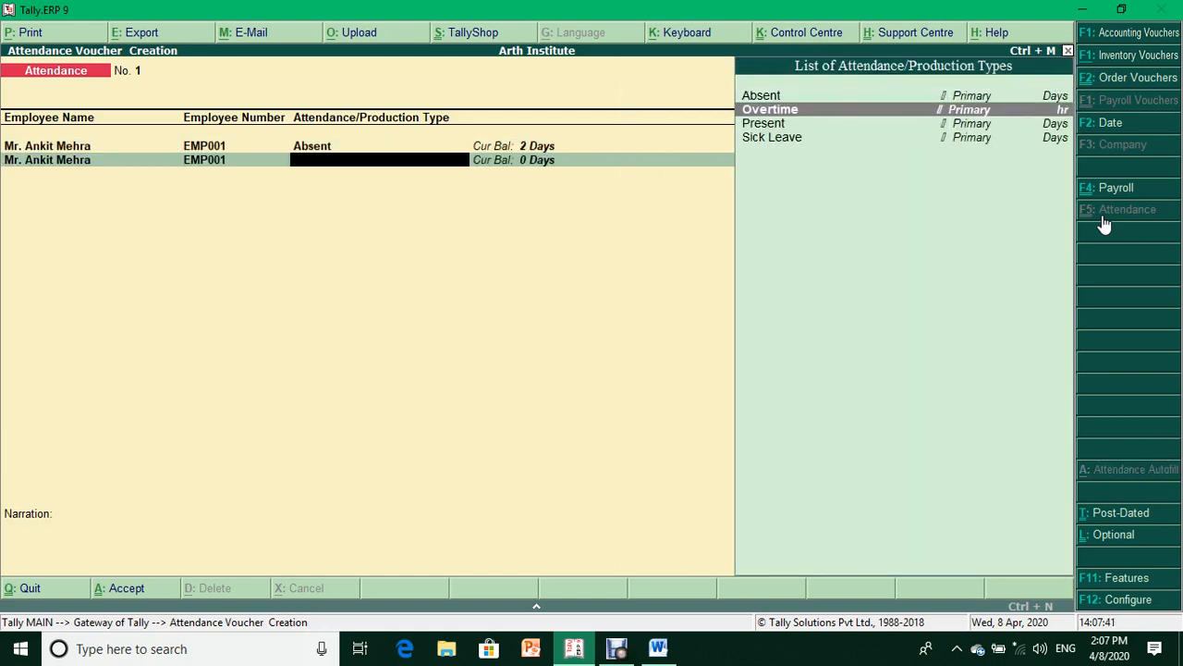
key(Return)
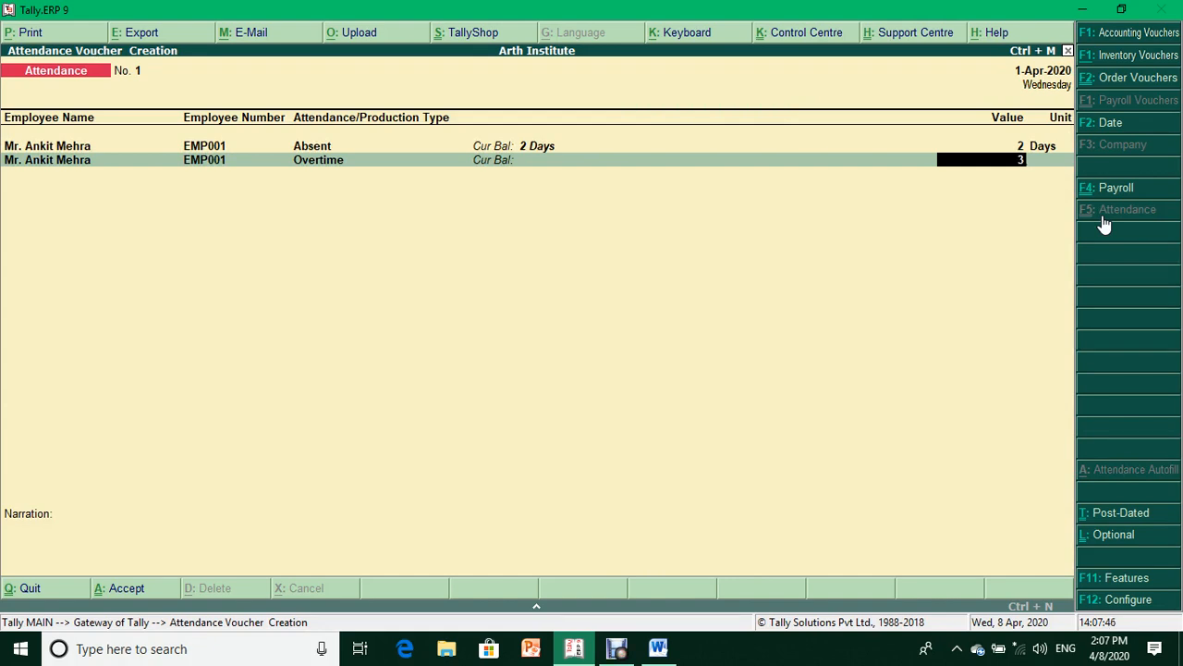
text(3)
key(Return)
- Add rows for 26 days Present and 2 days Sick Leave
key(Down)
key(Return)
key(Down)
key(Down)
key(Return)
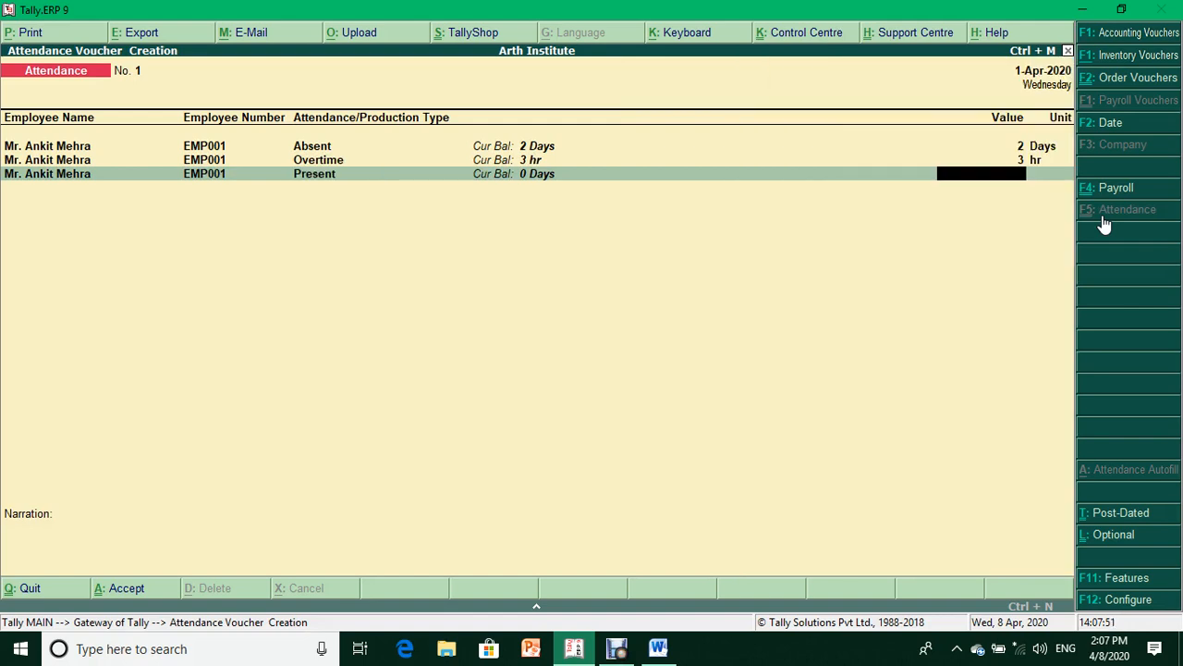
text(26)
key(Return)
key(Down)
key(Return)
key(Down)
key(Down)
key(Down)
key(Return)
text(2)
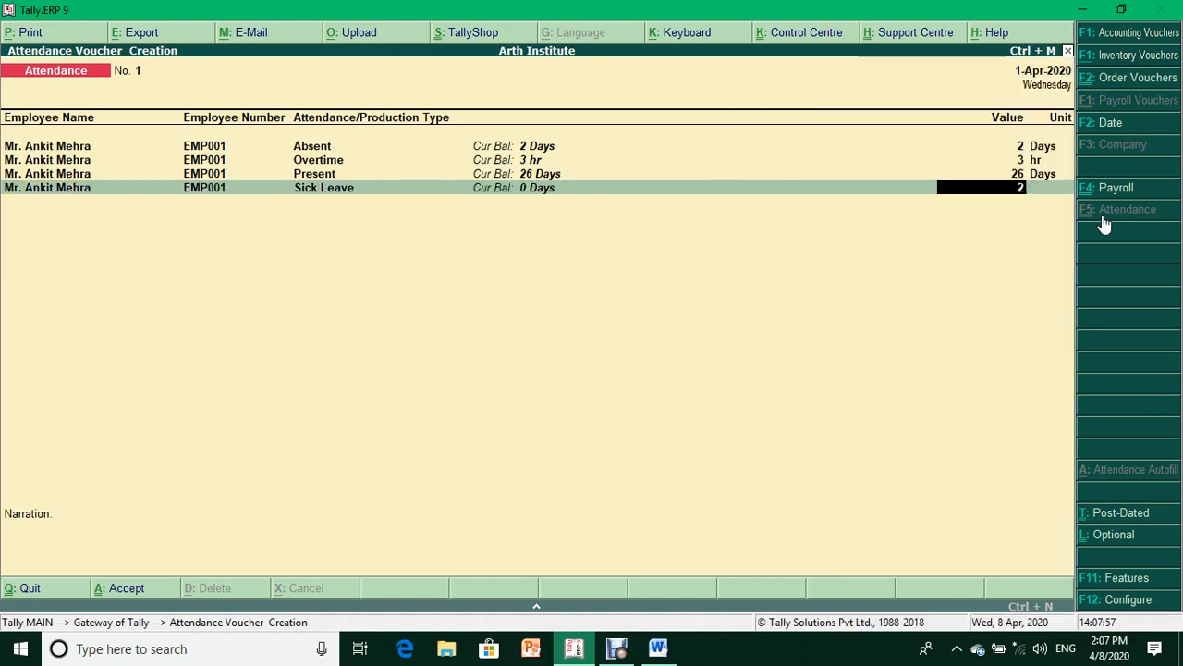
key(Return)
key(Return)
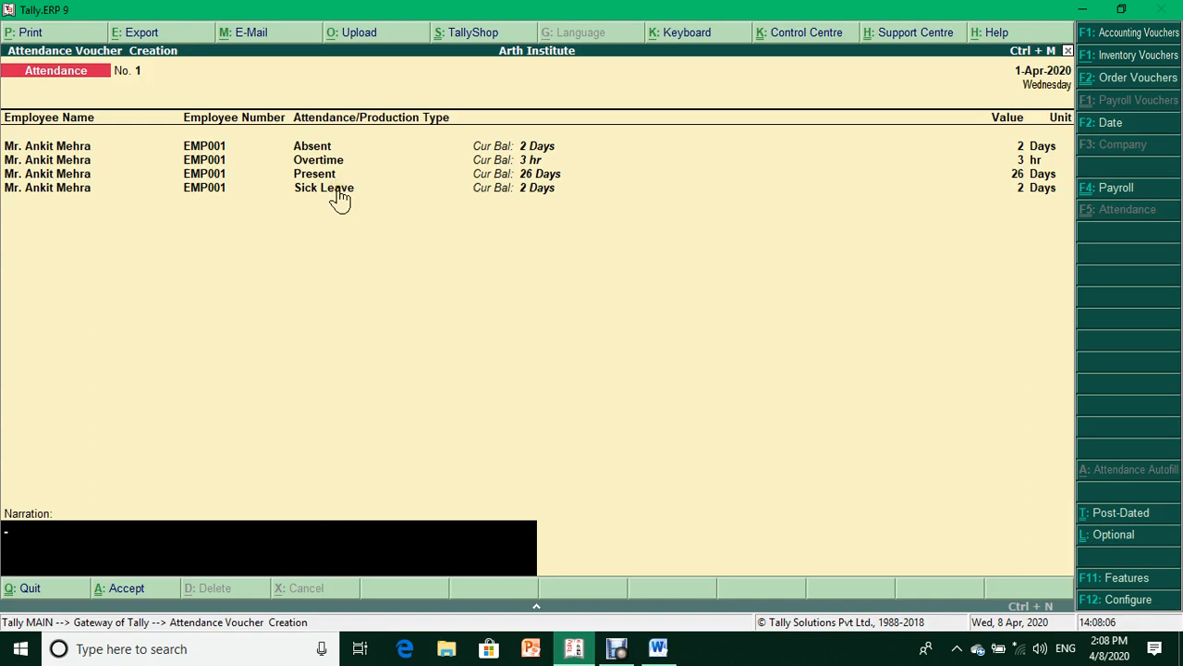
- Save attendance voucher 1, then start a Bank of America payroll entry with Basic Salary
key(Return)
key(Return)
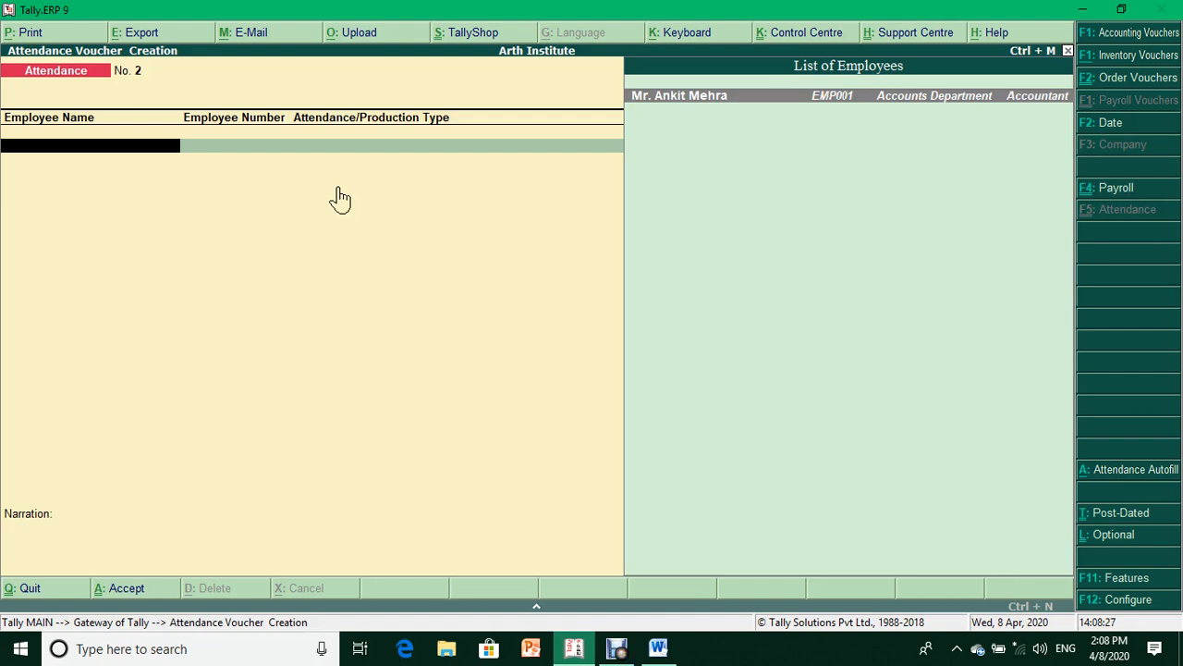
key(ctrl+F4)
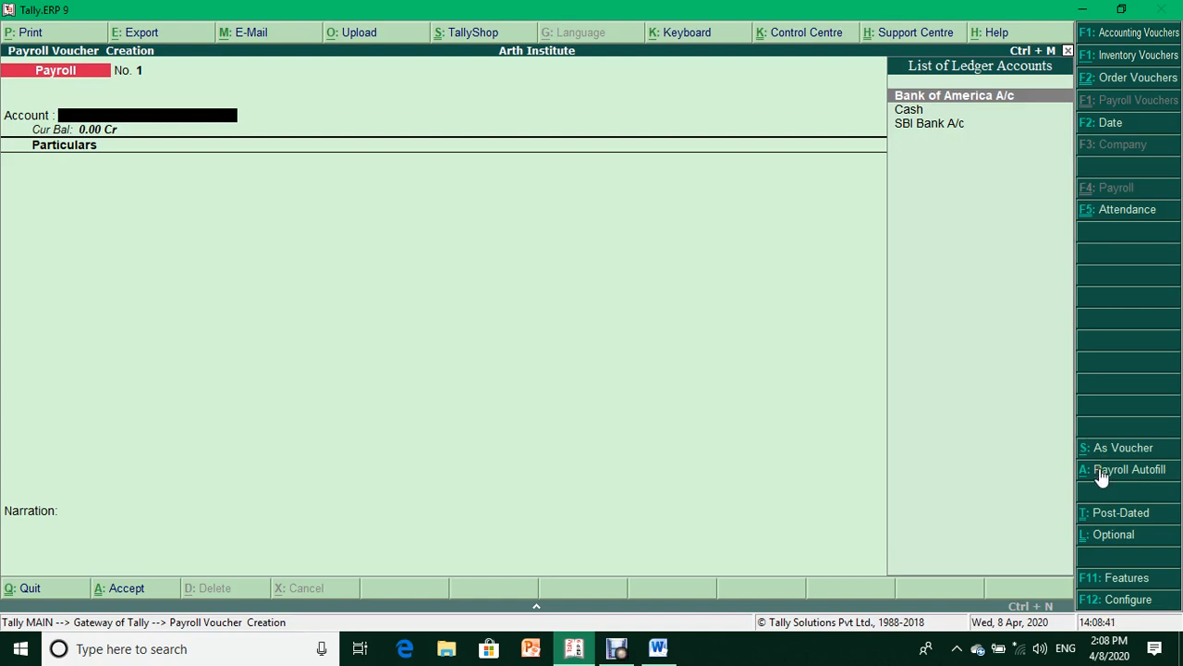
key(Return)
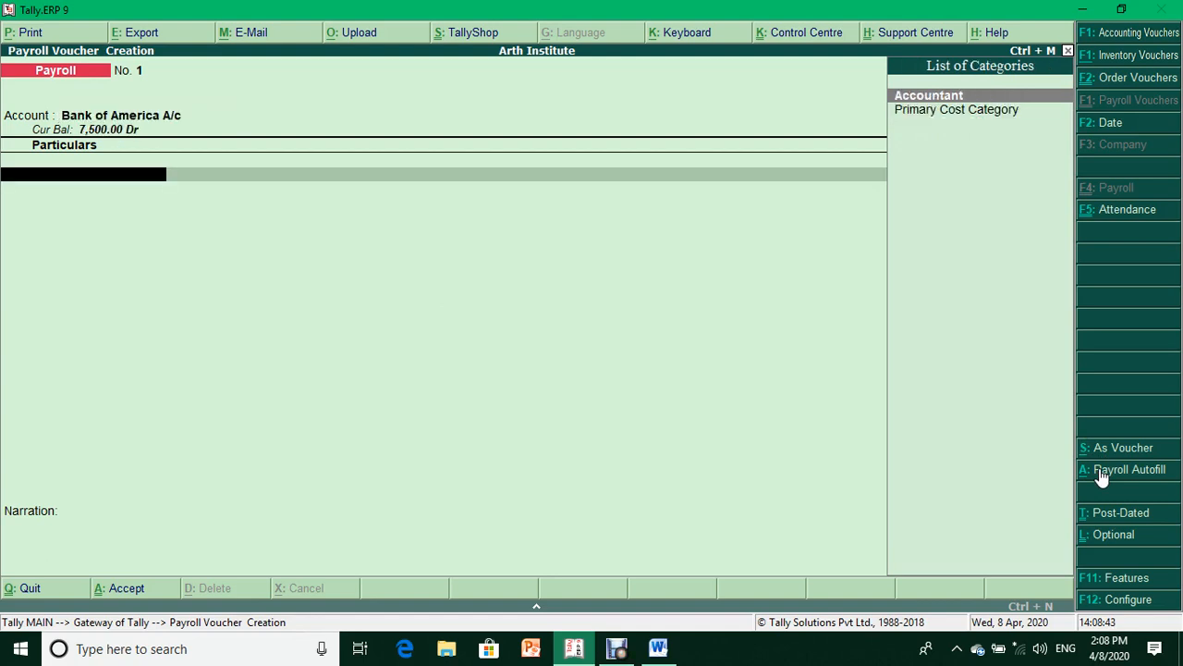
key(Return)
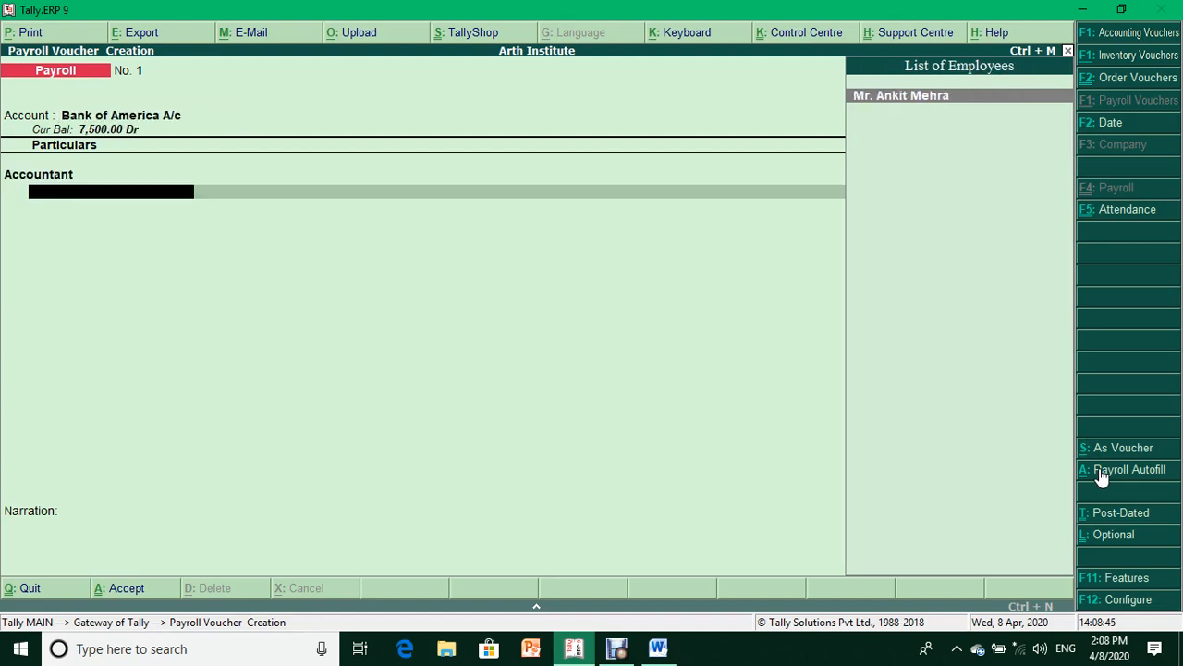
key(Return)
key(Down)
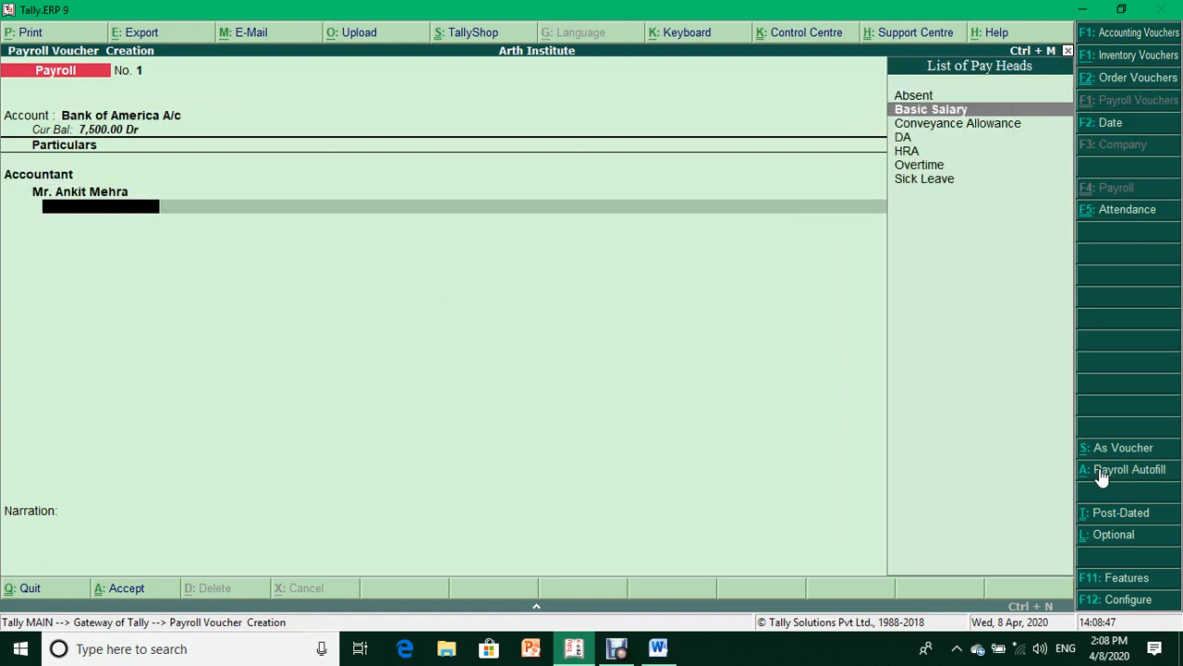
key(Return)
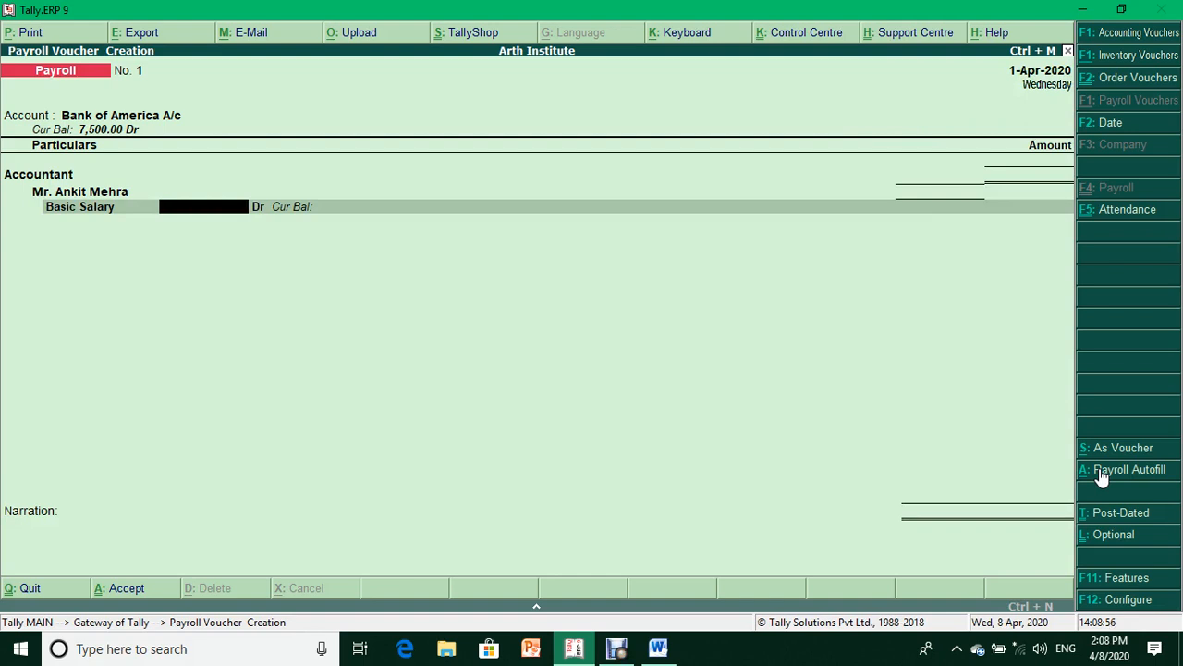
- Discard that payroll entry and reopen a blank payroll voucher
key(Escape)
key(y)
key(Return)
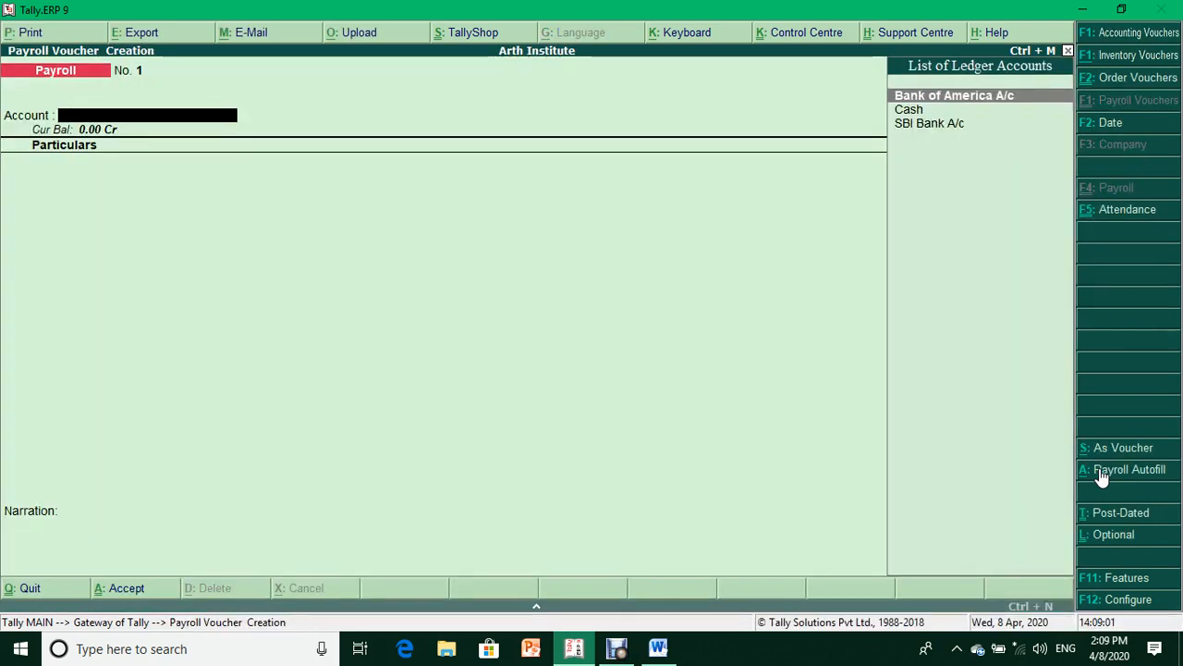
- Run Payroll Autofill for the Salary process from 1-4-2020 to 1-4-2020
click(1103, 475)
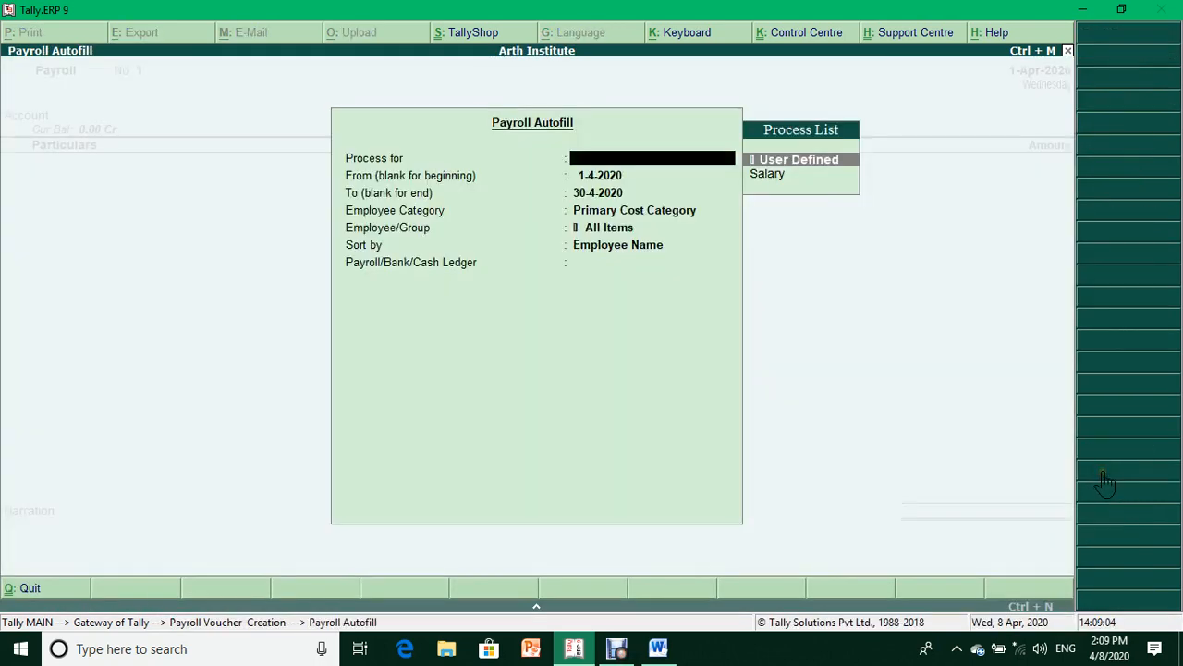
key(Down)
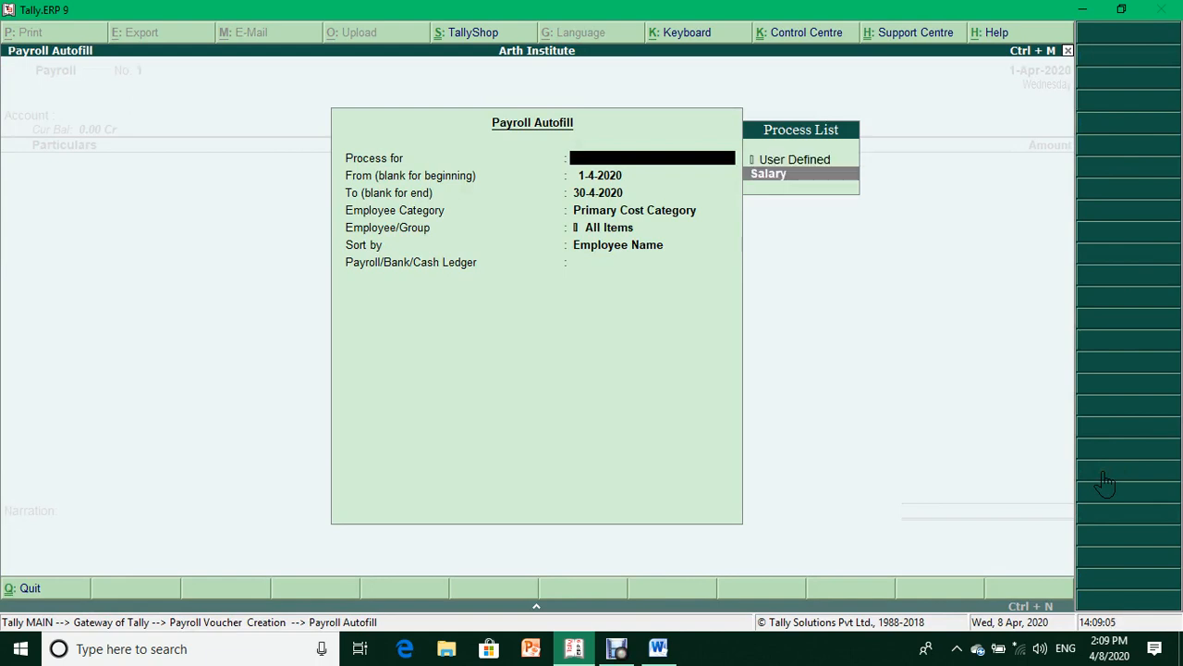
key(Return)
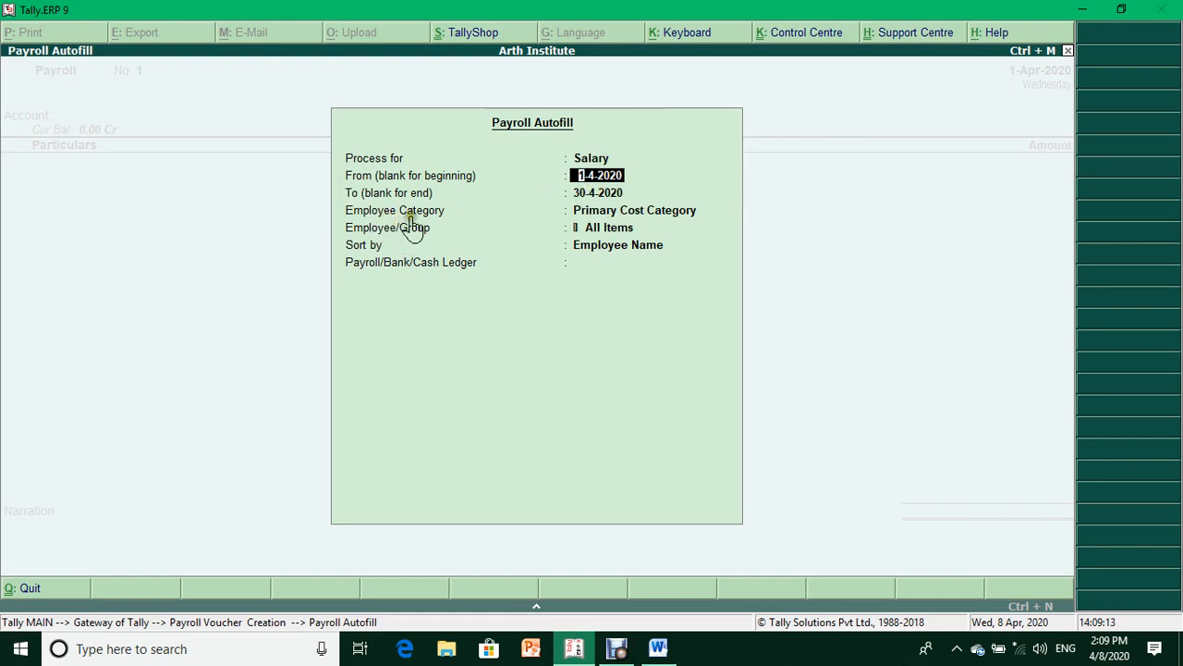
key(Return)
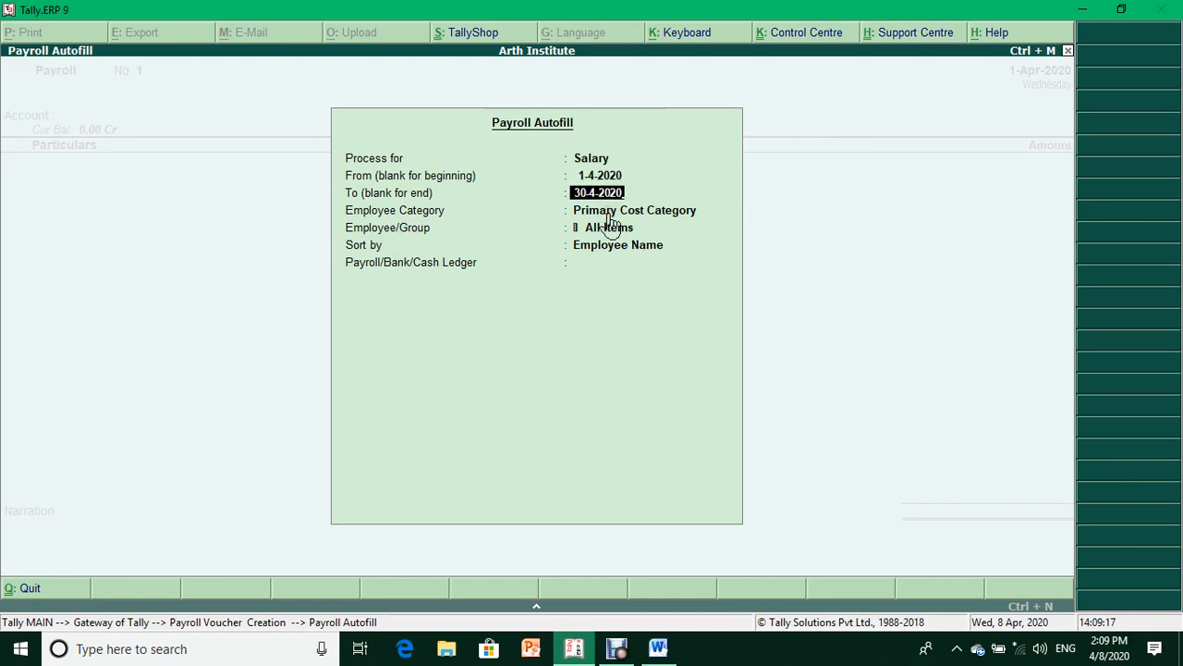
key(BackSpace)
key(BackSpace)
key(BackSpace)
key(BackSpace)
key(BackSpace)
key(BackSpace)
key(BackSpace)
key(BackSpace)
text(1-4-20)
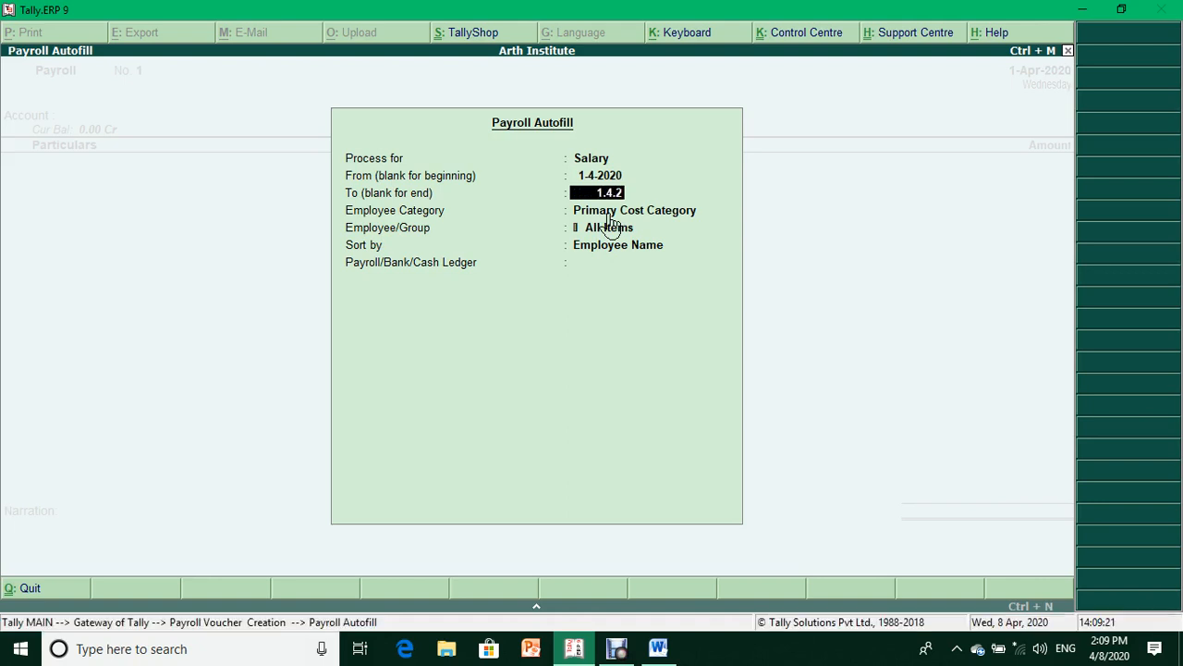
key(Return)
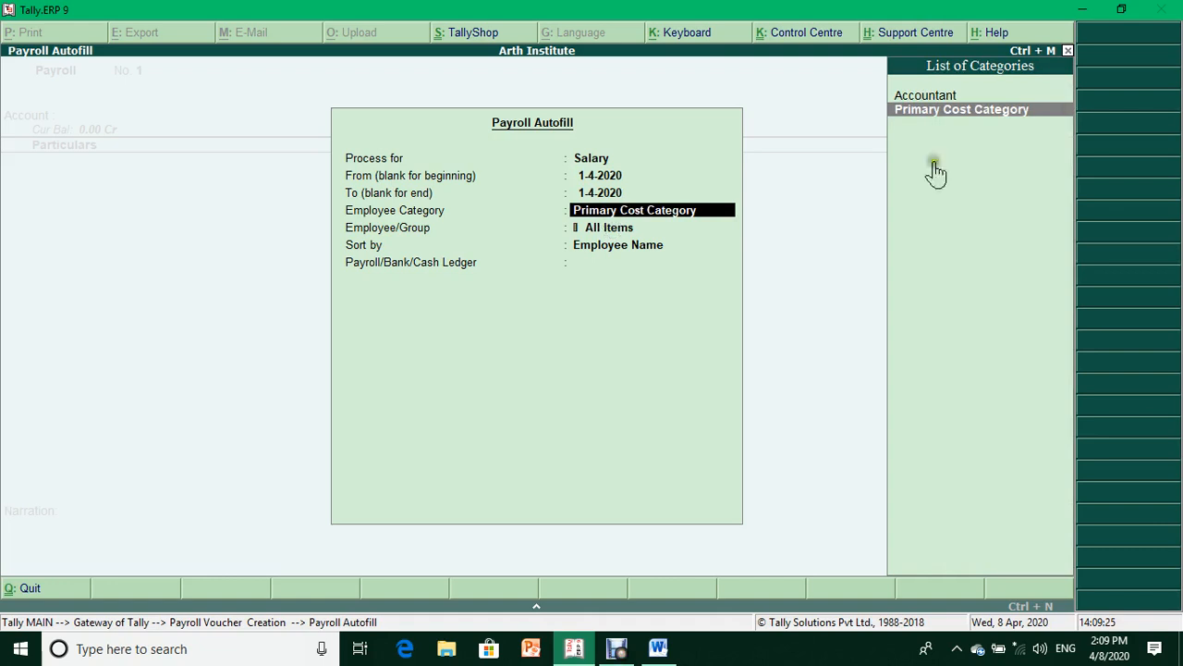
- Limit autofill to the Accountant employee, sorted by Employee Name, paid from SBI Bank A/c
click(945, 102)
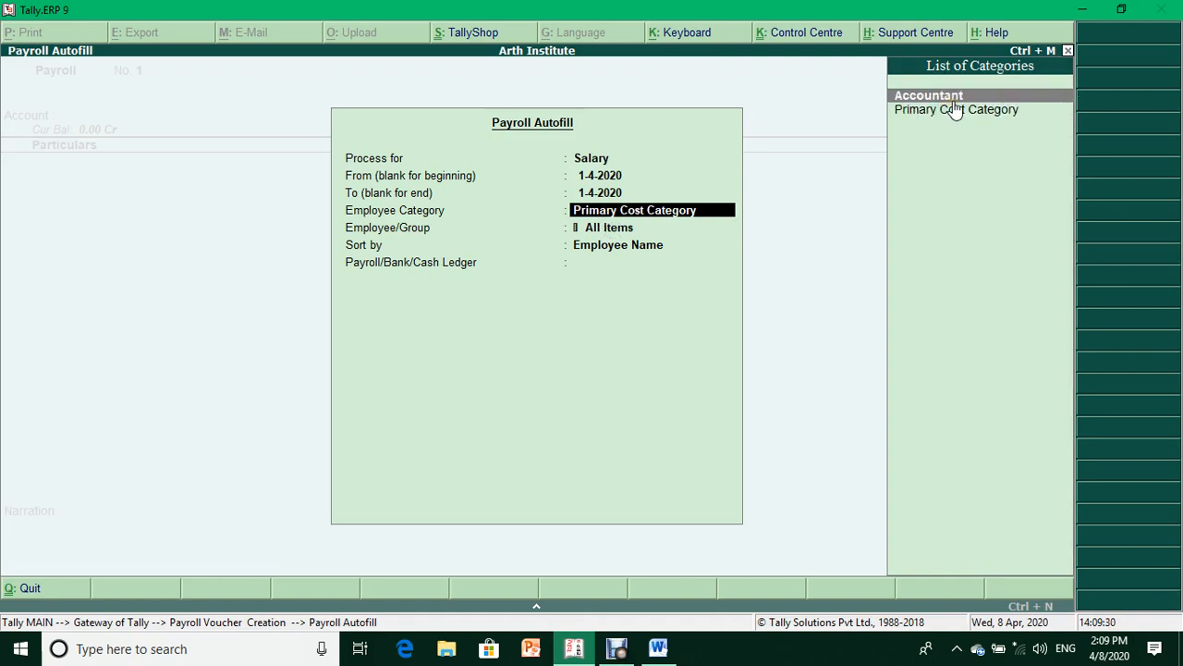
key(Return)
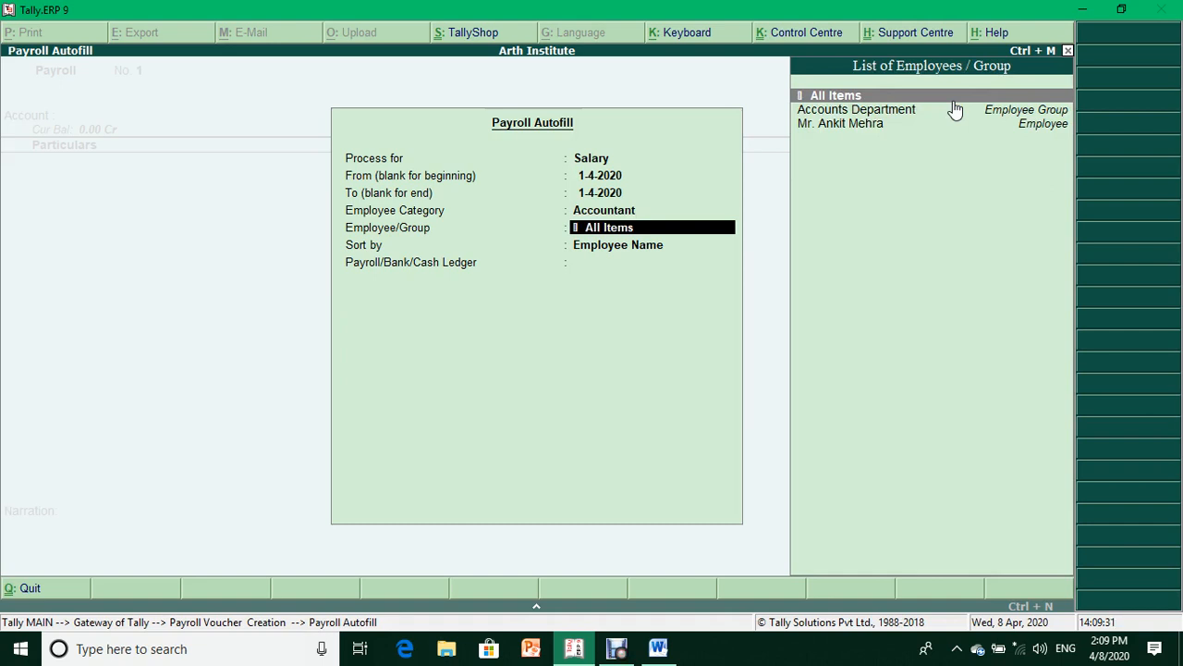
key(Down)
key(Down)
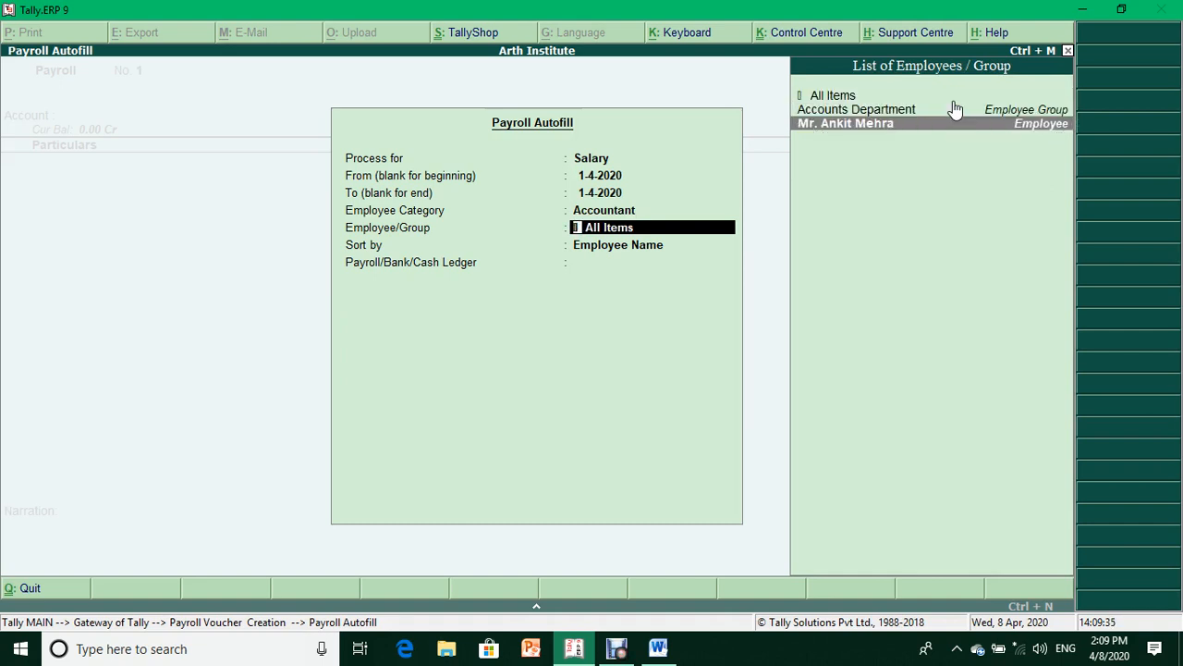
key(Up)
key(Up)
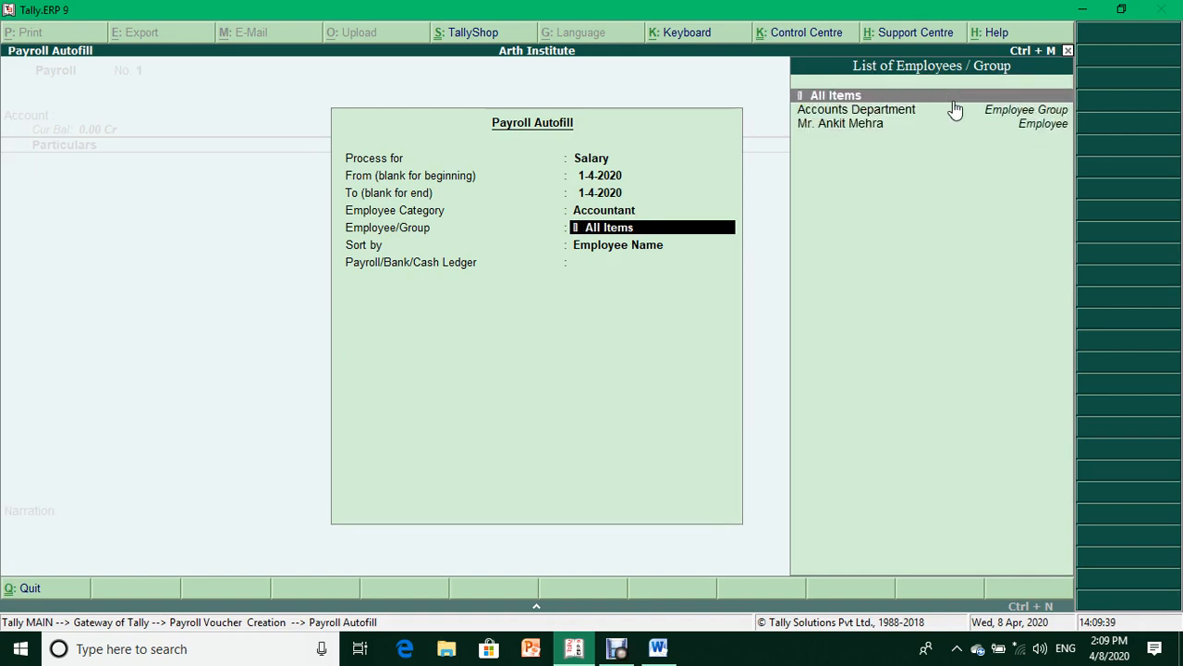
key(Down)
key(Down)
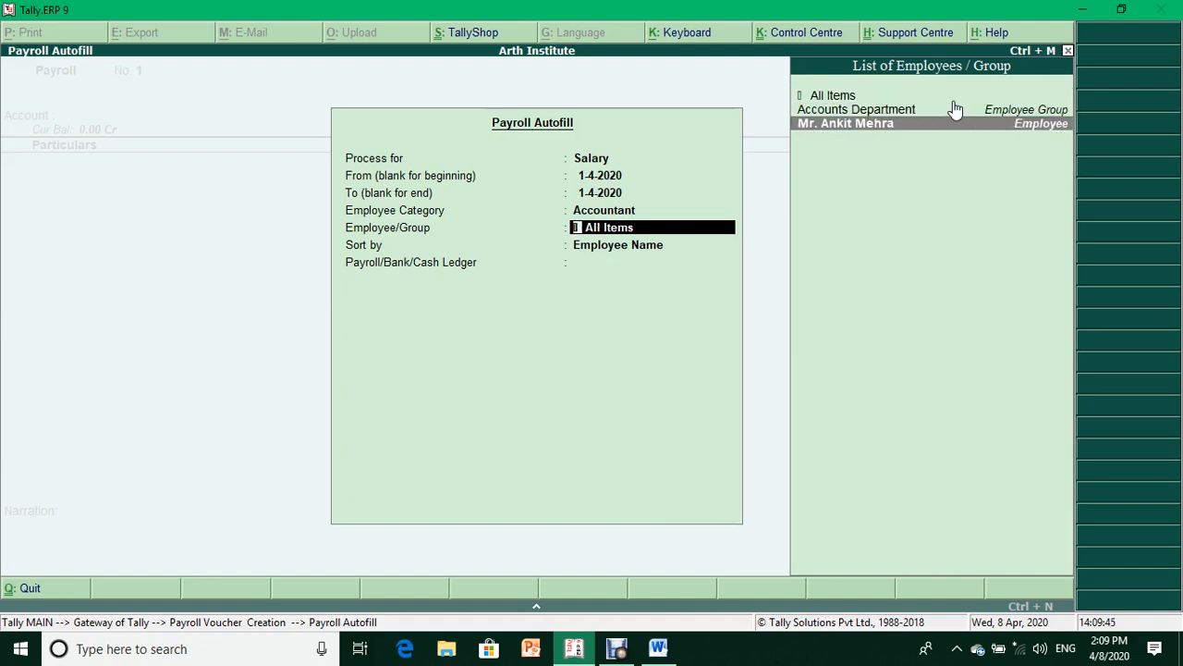
key(Return)
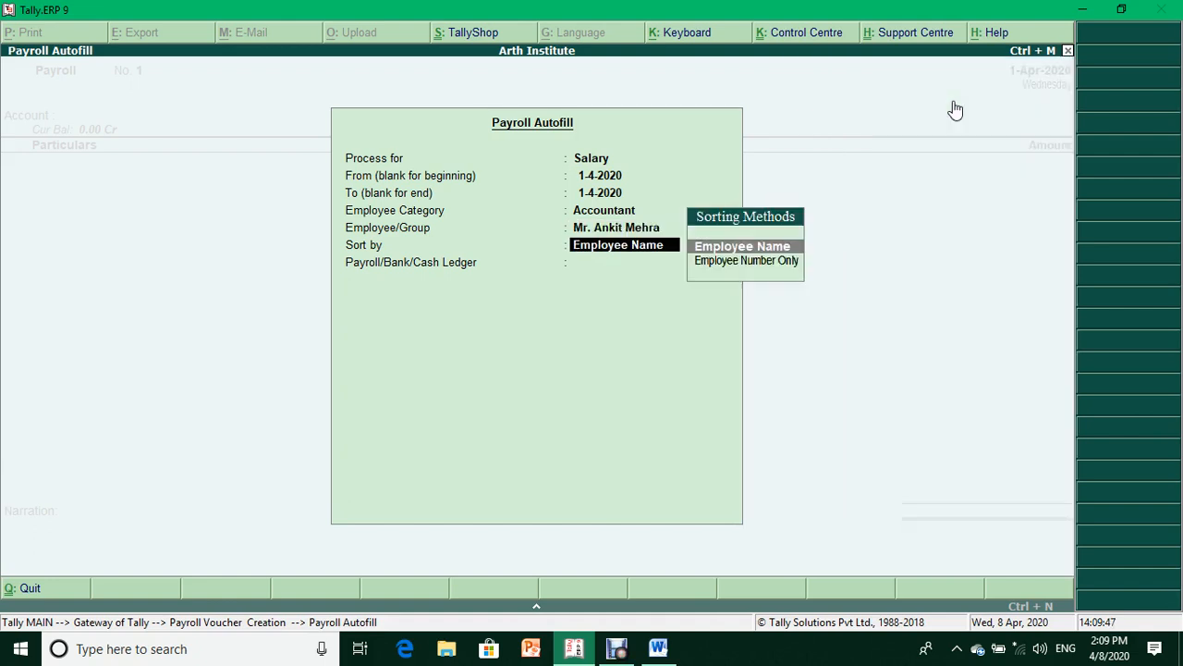
key(Return)
key(BackSpace)
key(Down)
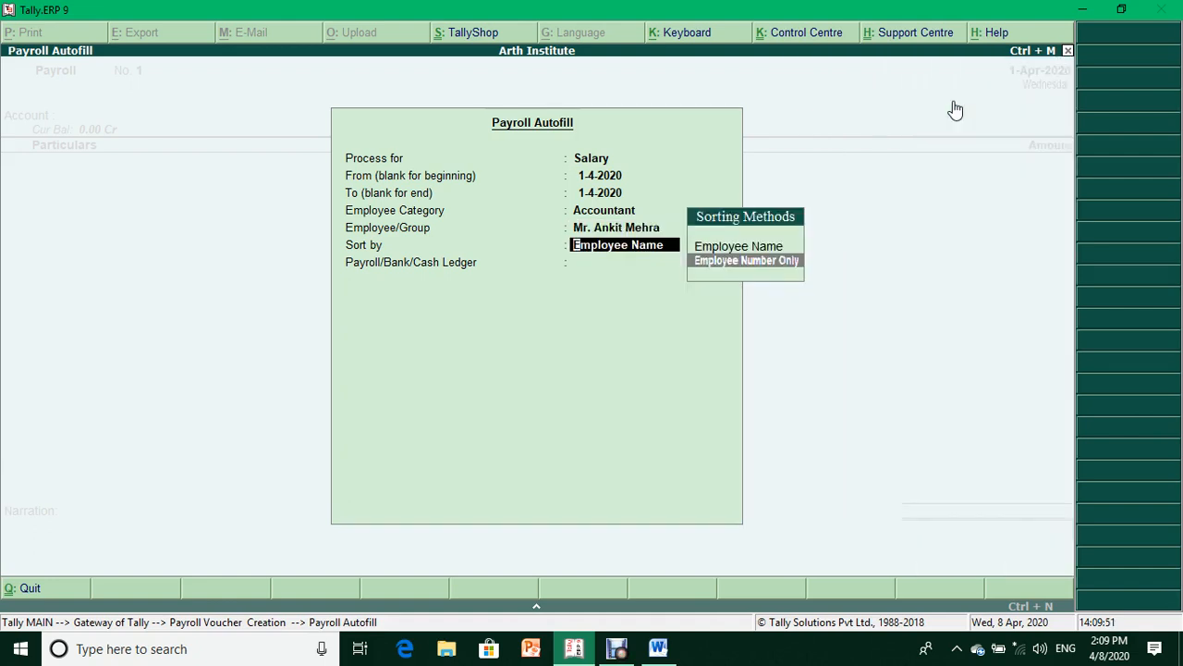
key(Up)
key(Return)
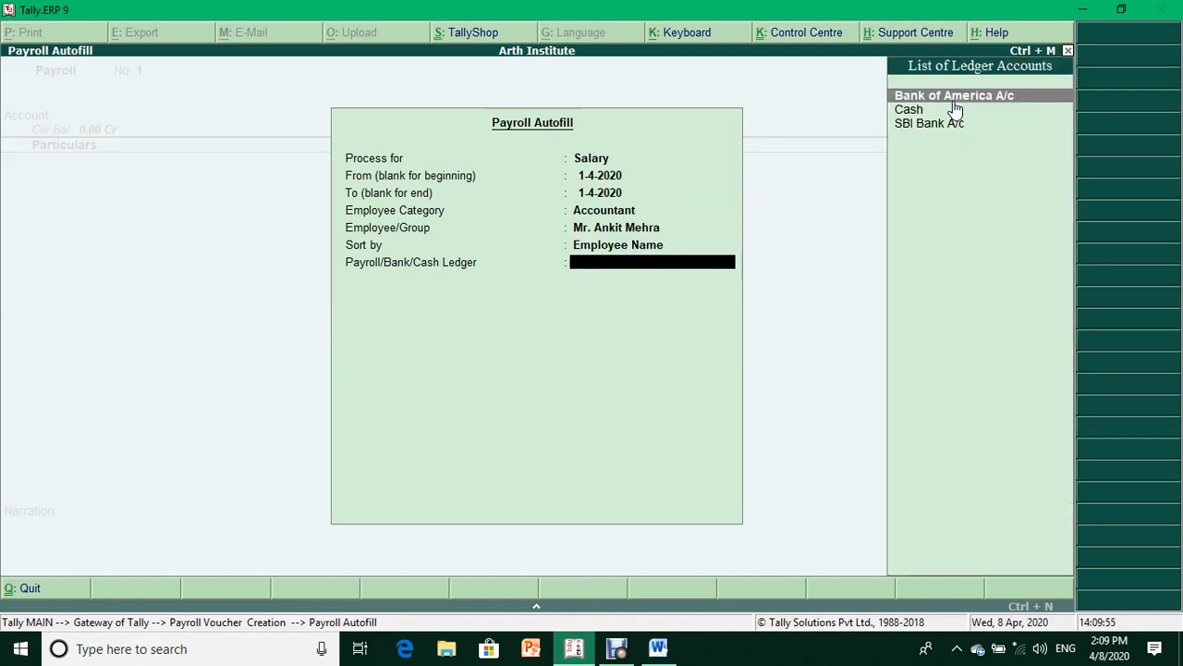
key(Down)
key(Down)
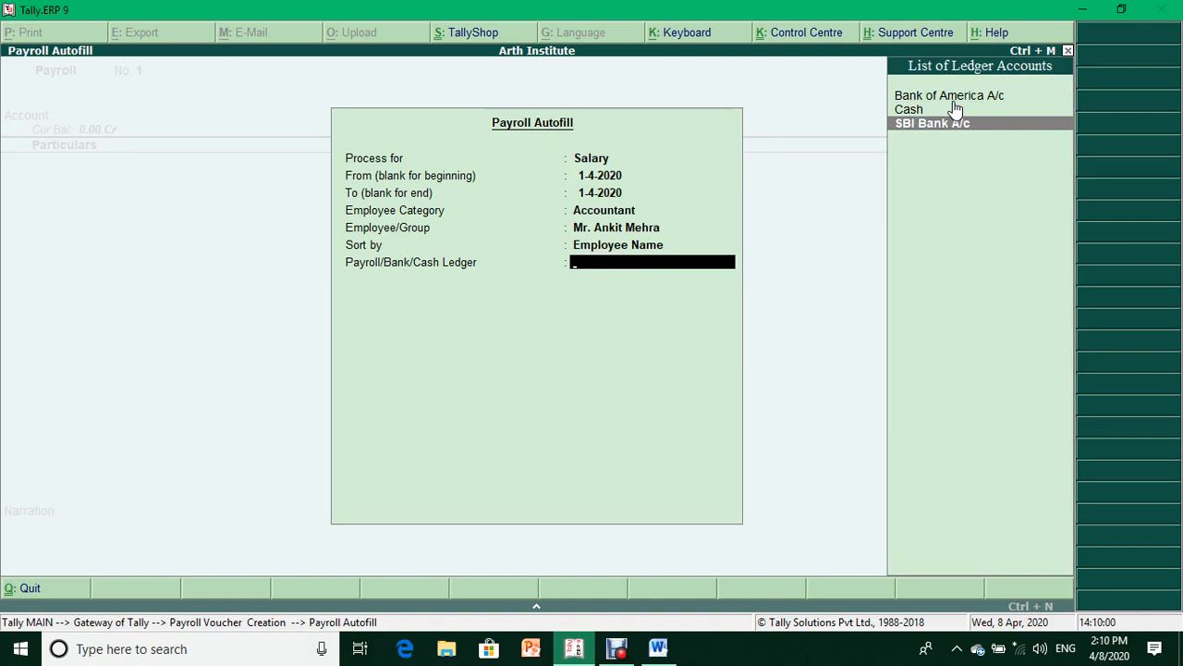
key(Return)
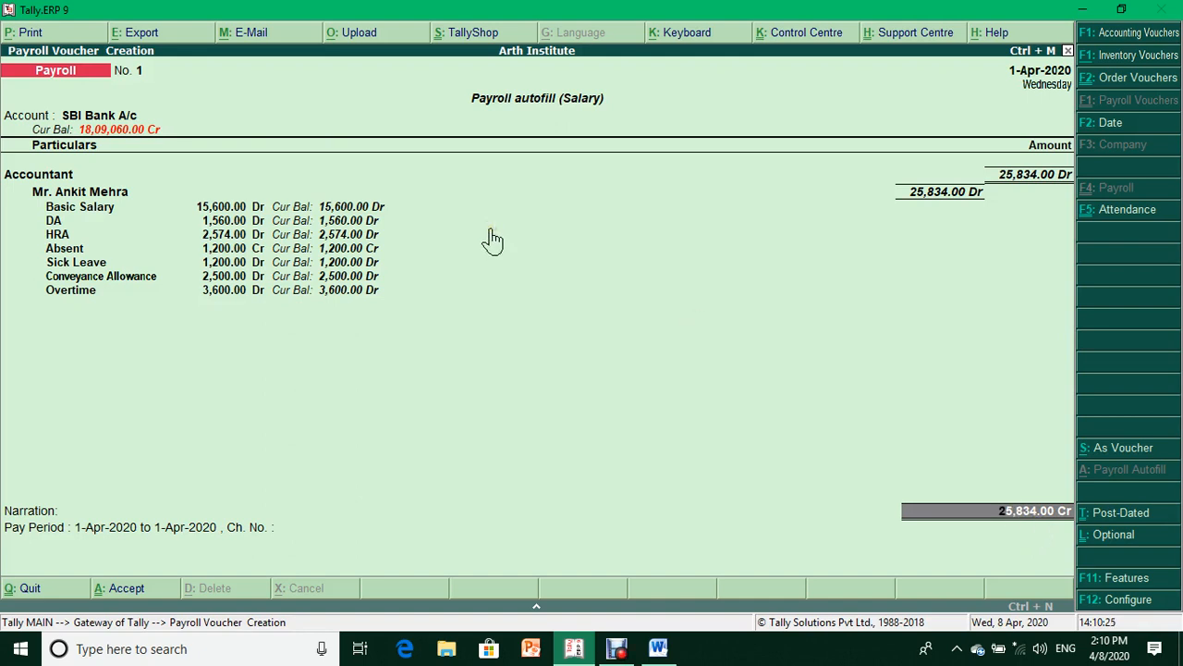
- Enter cheque number 123456 for the 25,834.00 SBI Bank payment allocation
key(Return)
key(Return)
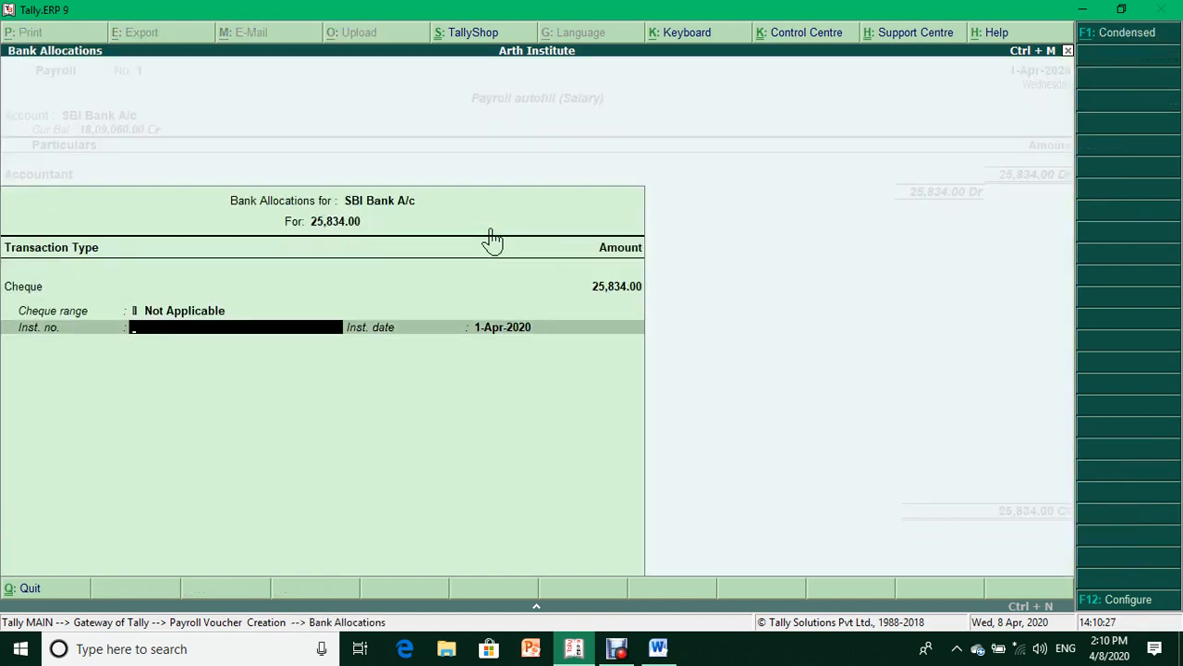
text(123456)
key(Return)
key(Return)
key(Return)
key(Return)
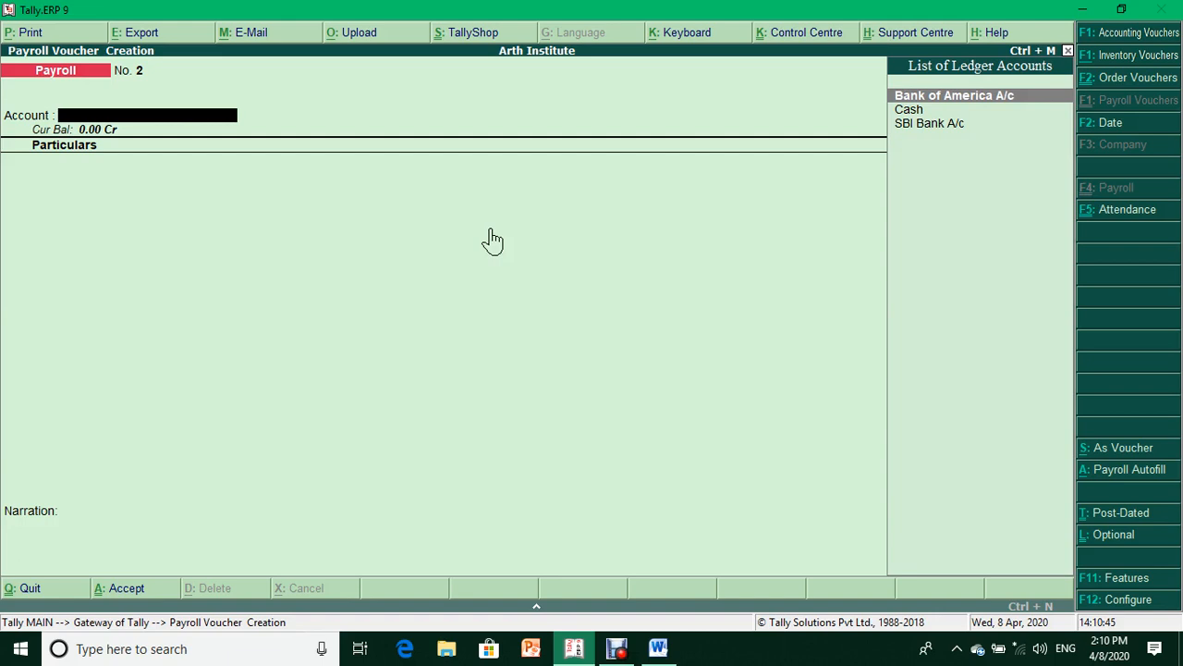
- Quit voucher entry and open the Attendance Sheet under Display > Payroll Reports
key(Escape)
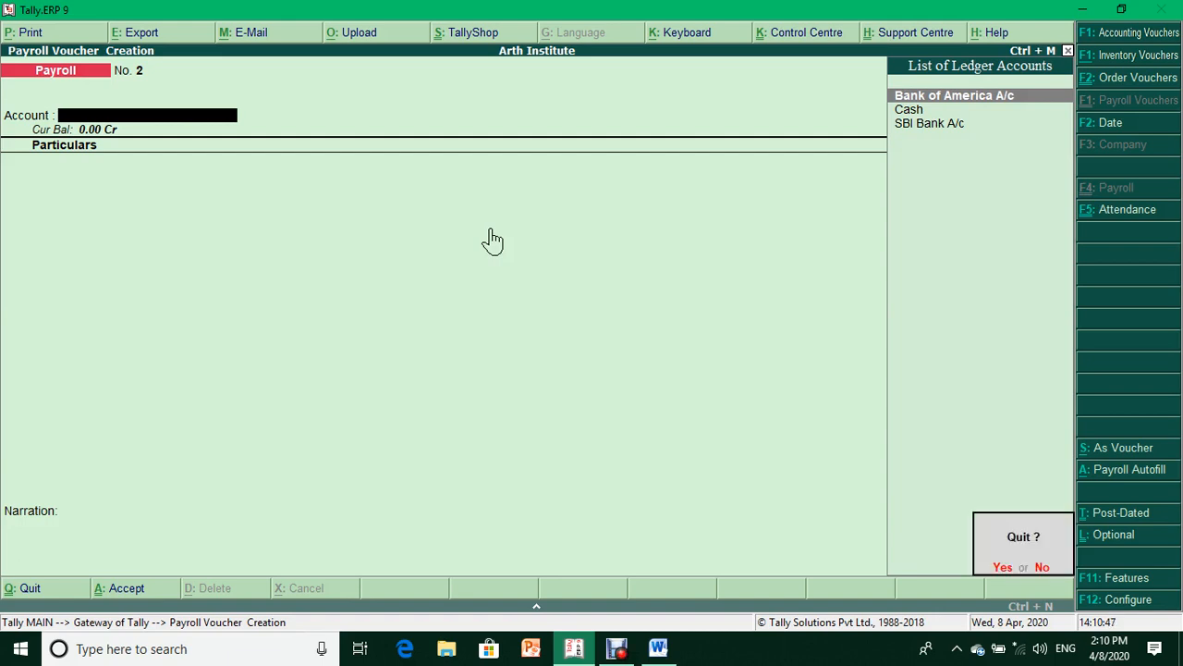
key(Return)
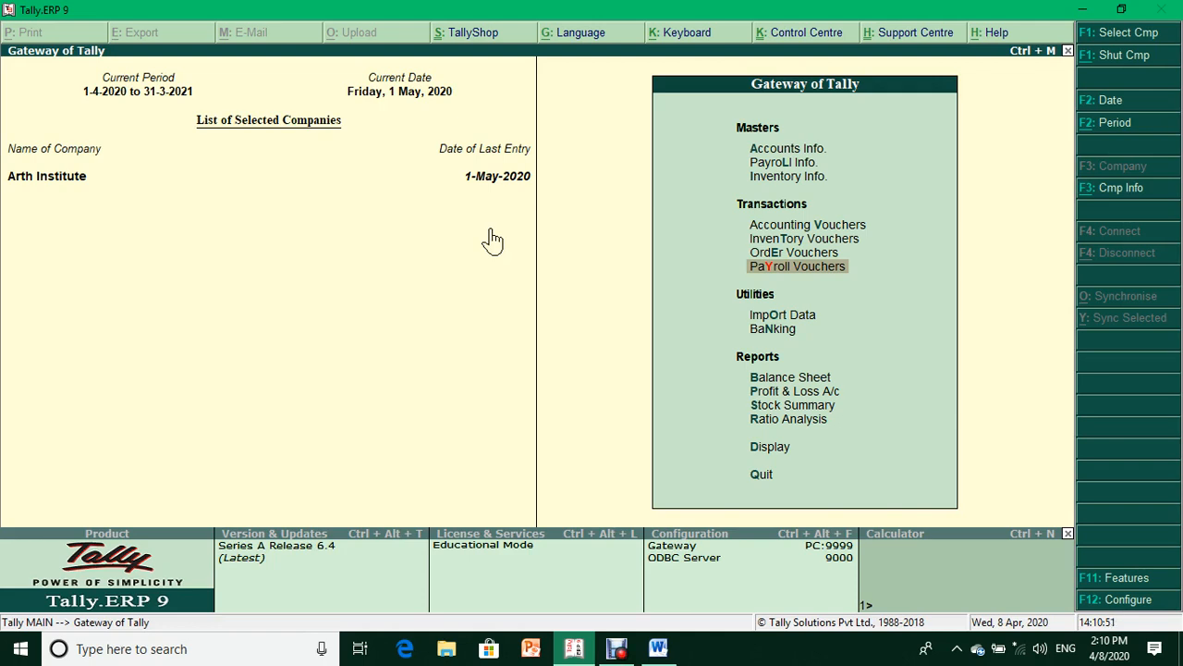
key(Up)
key(Down)
key(Down)
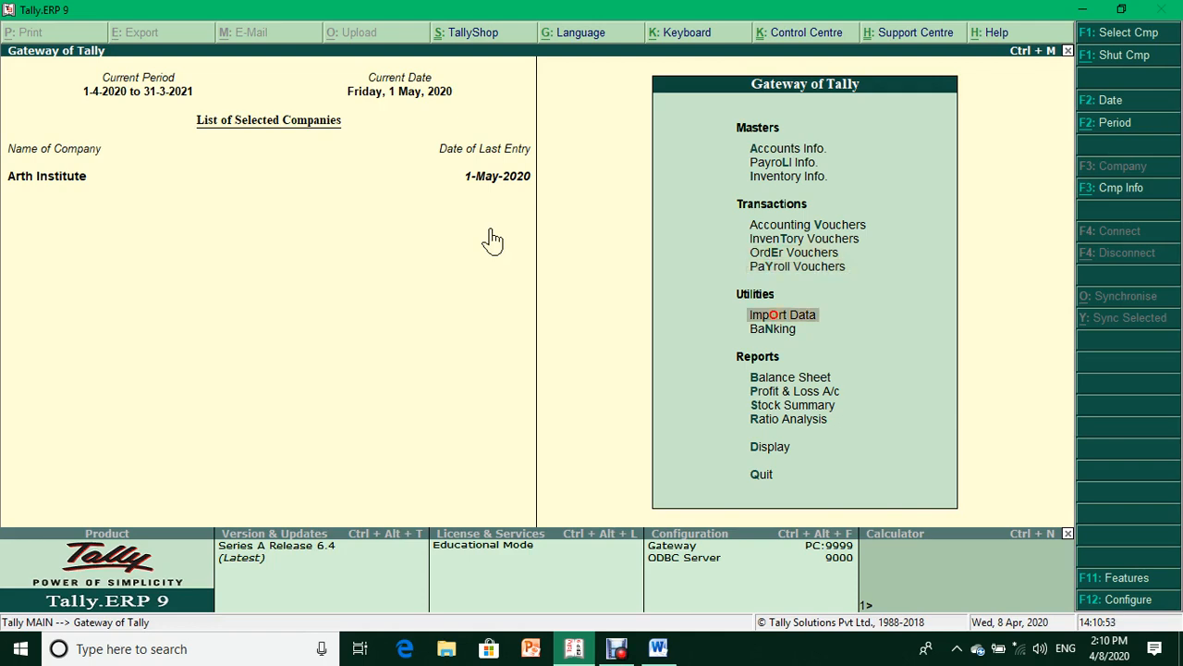
key(d)
key(Down)
key(Down)
key(Down)
key(Down)
key(Down)
key(Down)
key(Down)
key(Down)
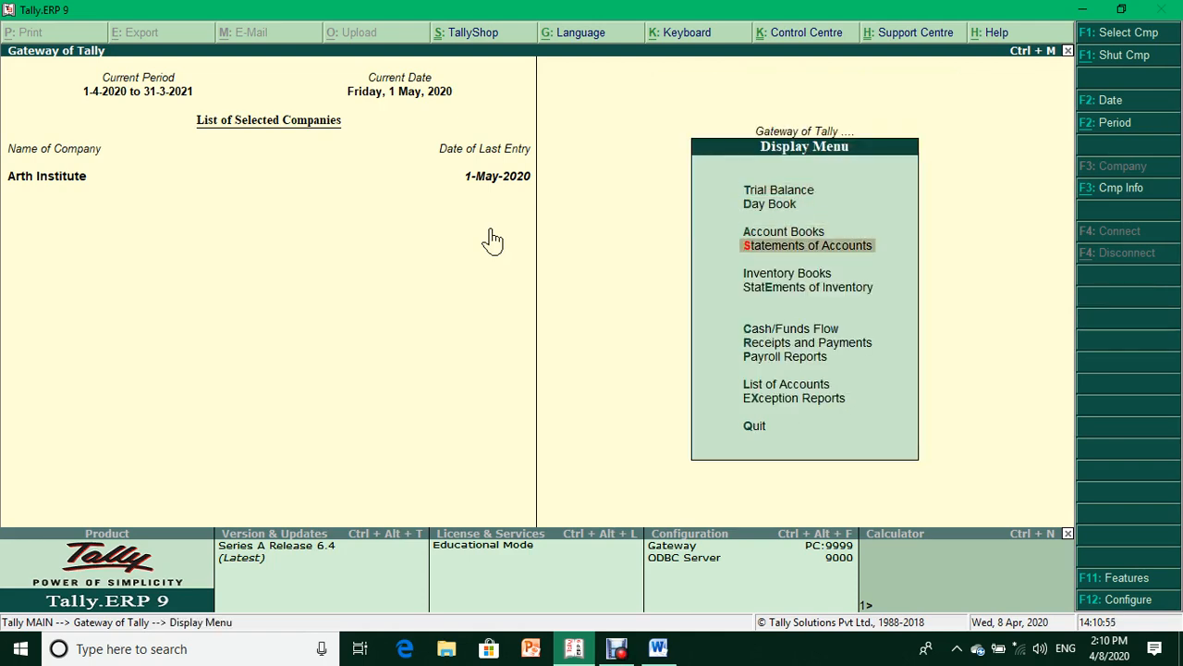
key(Return)
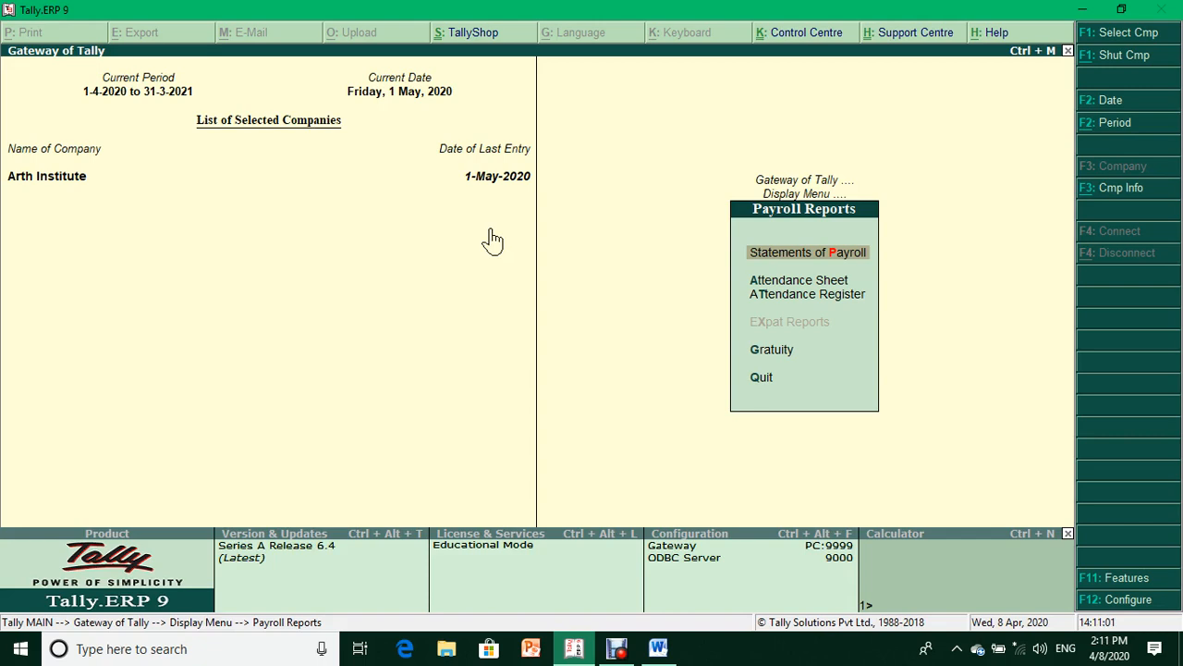
key(Down)
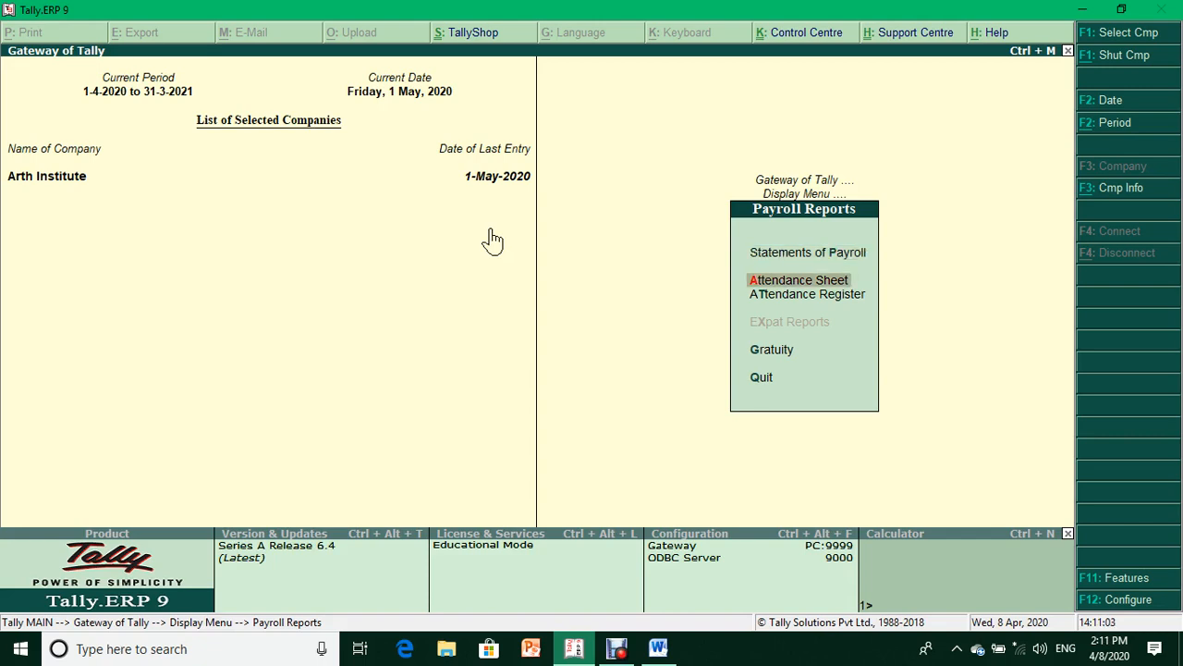
key(Down)
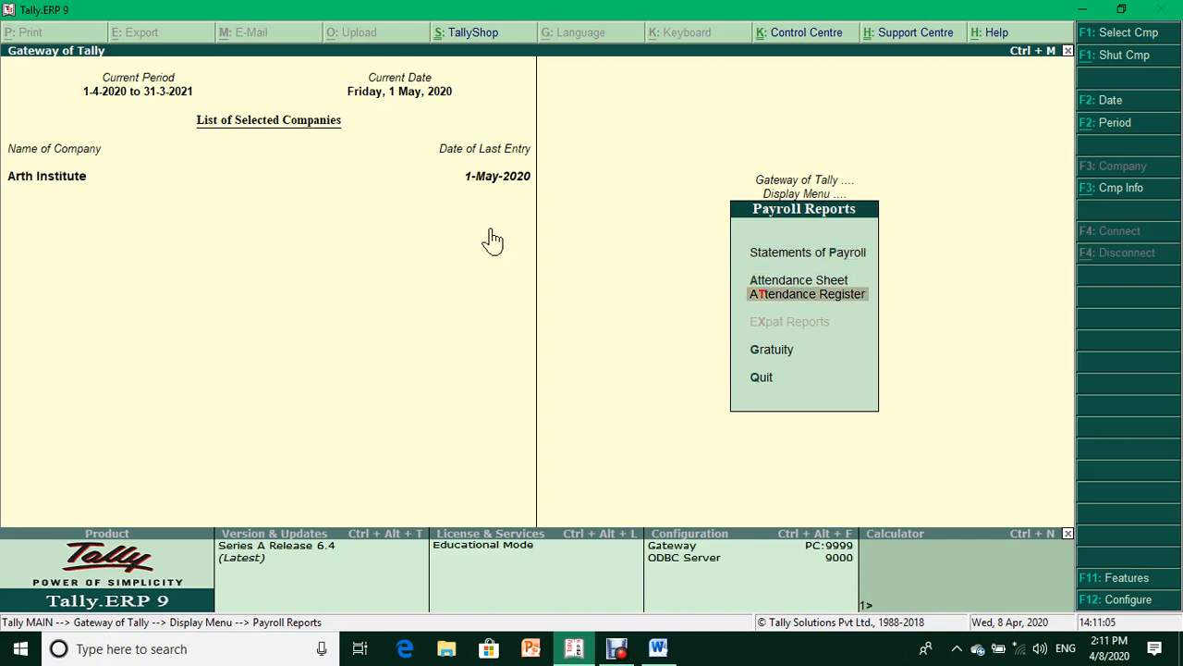
key(Up)
key(Return)
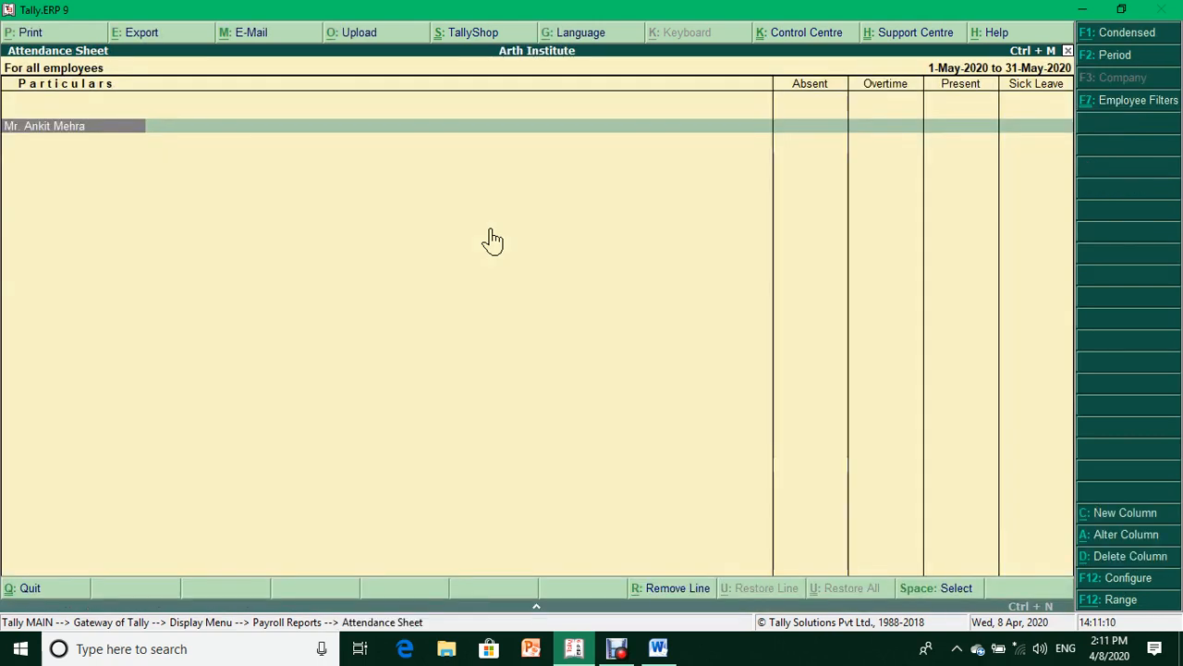
- Show the Attendance Sheet for 1-Apr-2020 to 31-May-2020 (26 days present), then close it
key(F2)
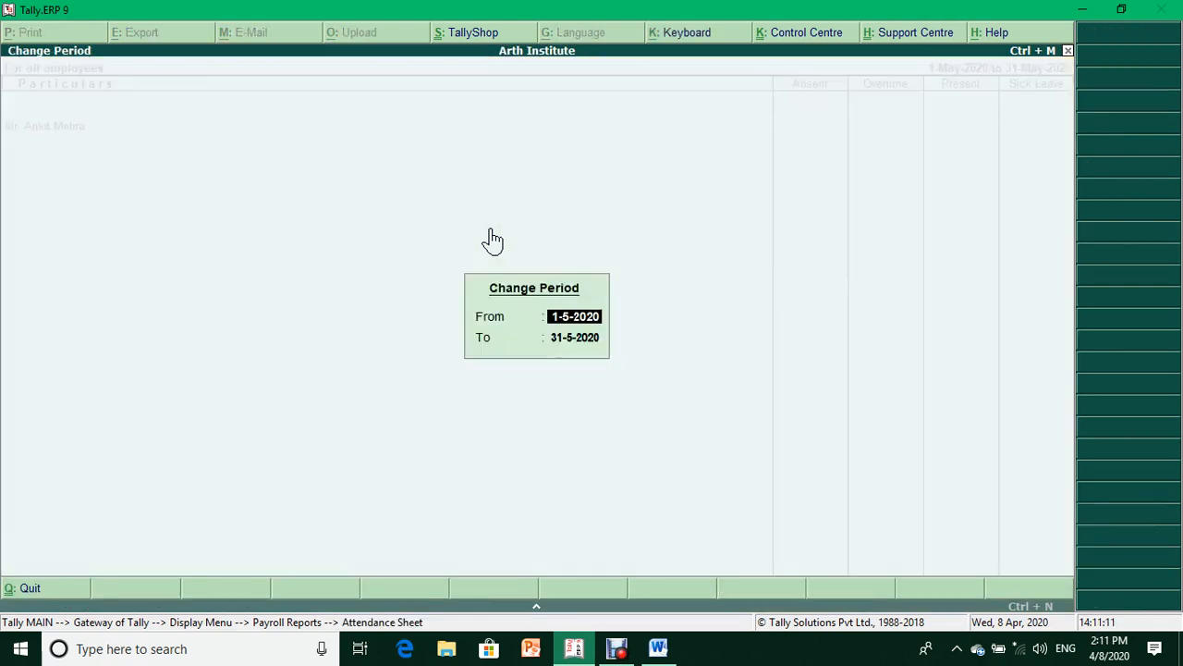
text(1.4.20)
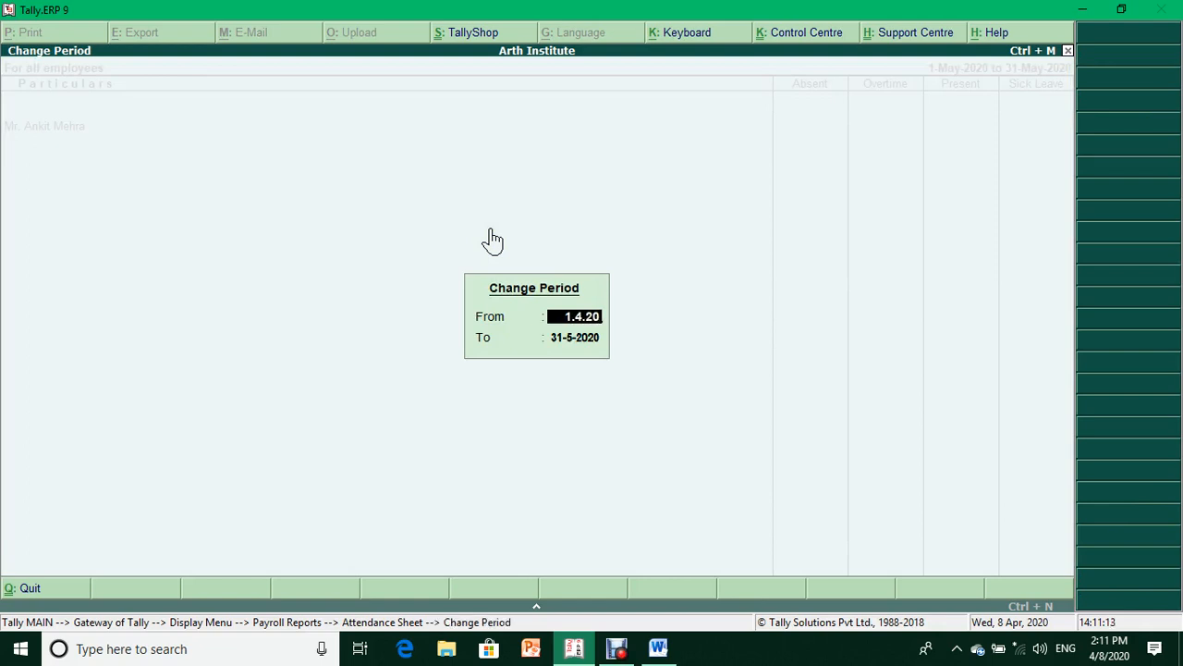
key(Return)
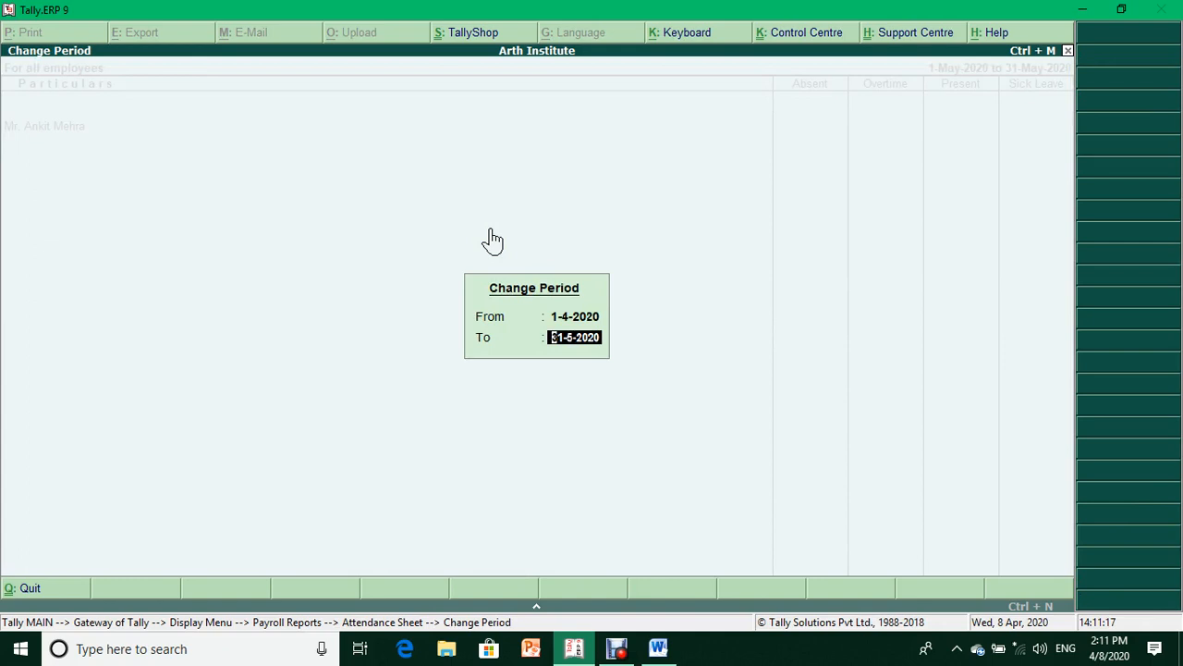
key(Return)
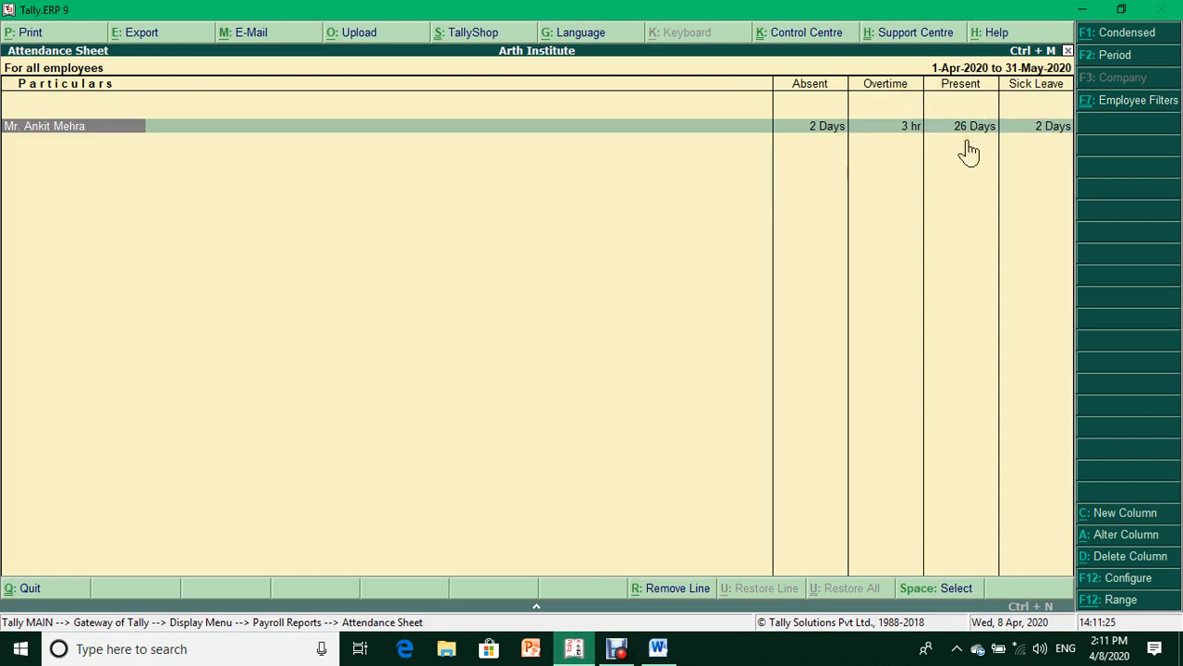
key(Escape)
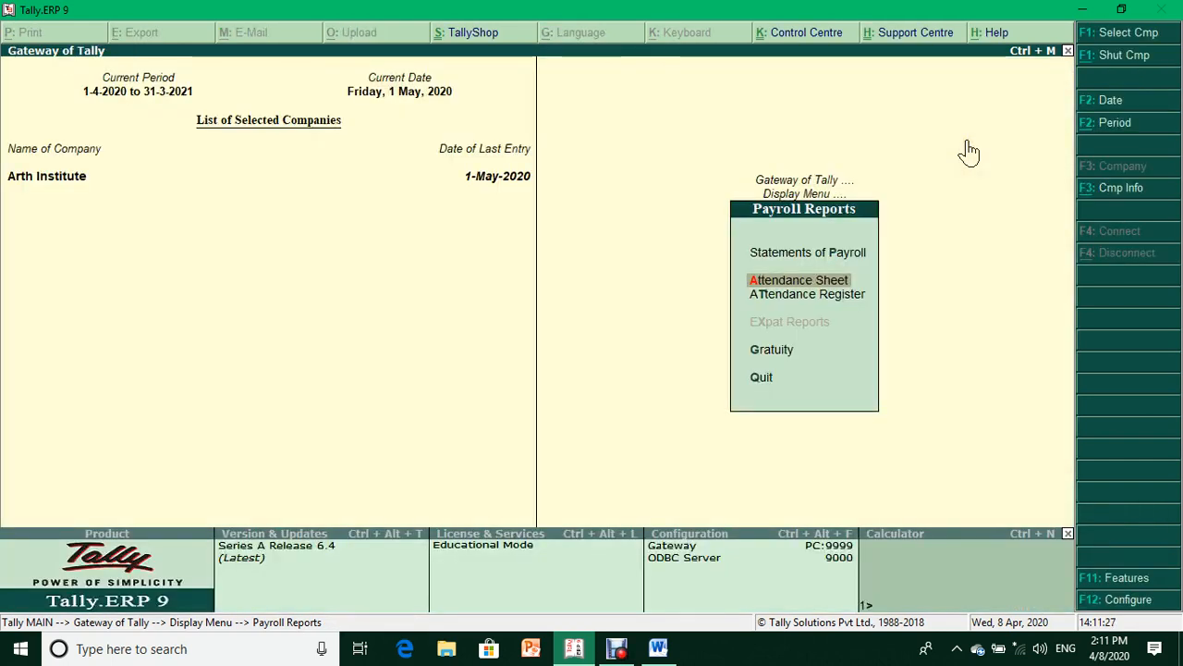
key(Down)
key(Return)
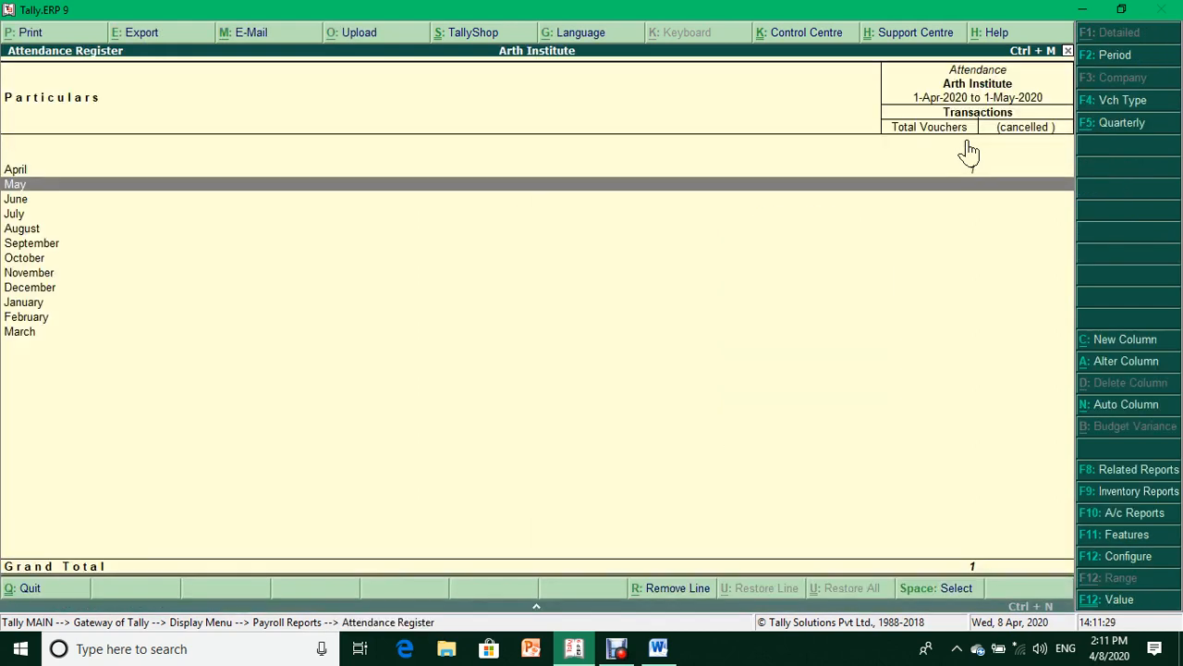
key(Up)
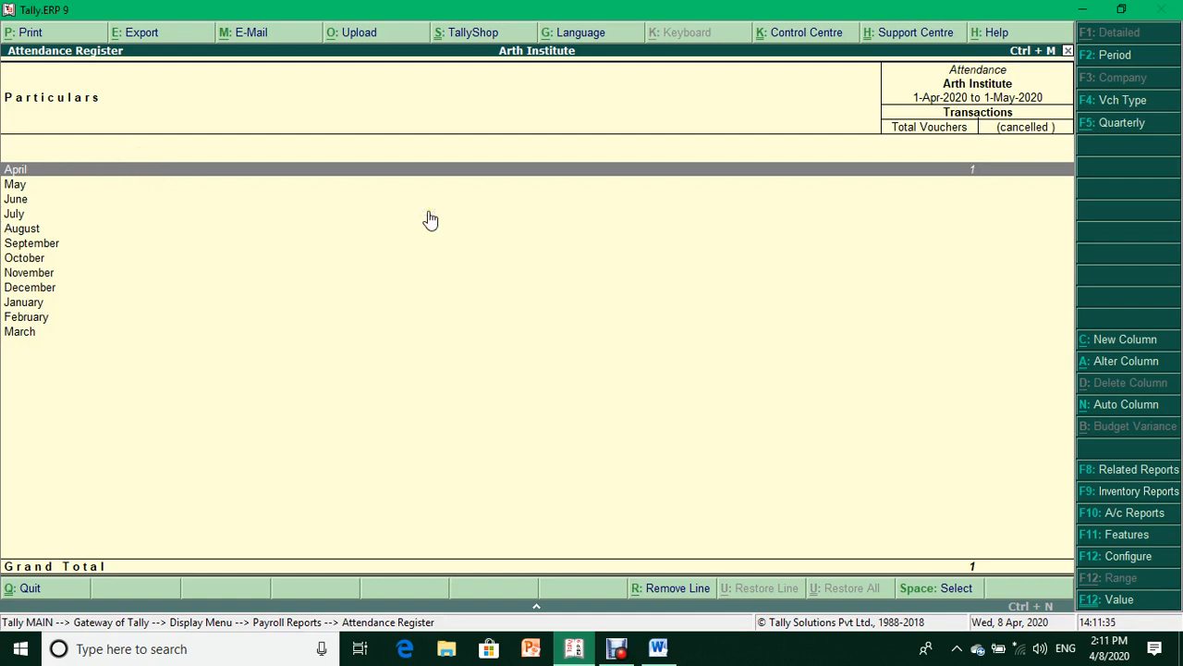
key(Return)
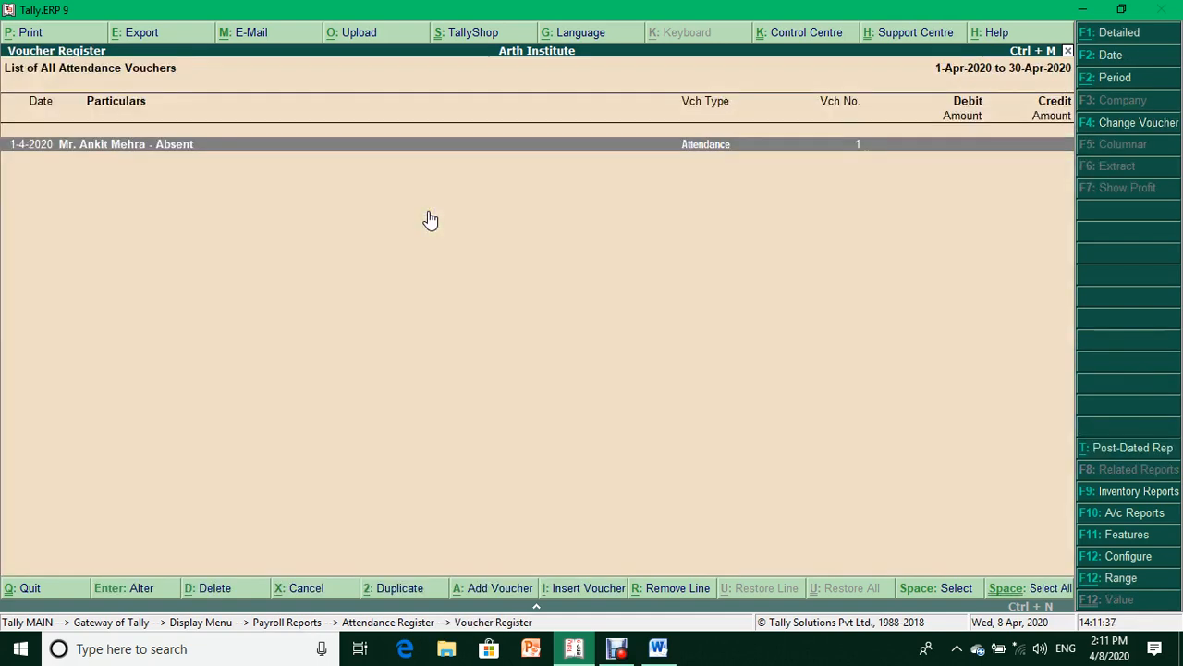
key(Return)
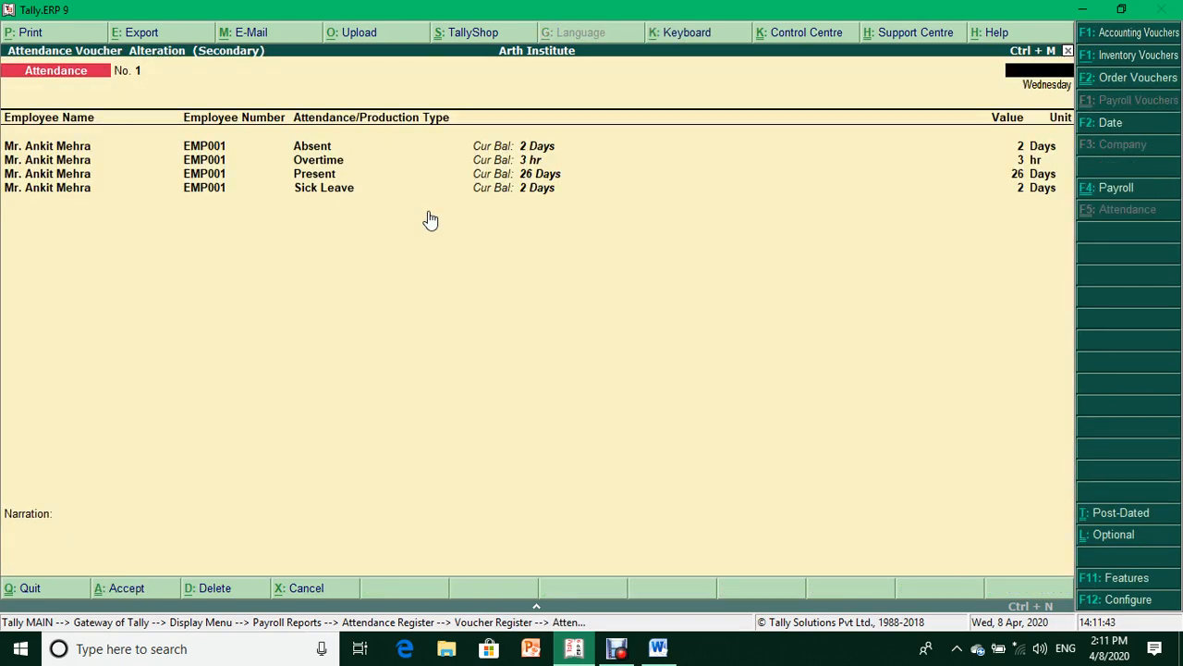
key(Escape)
key(Return)
key(Escape)
key(Escape)
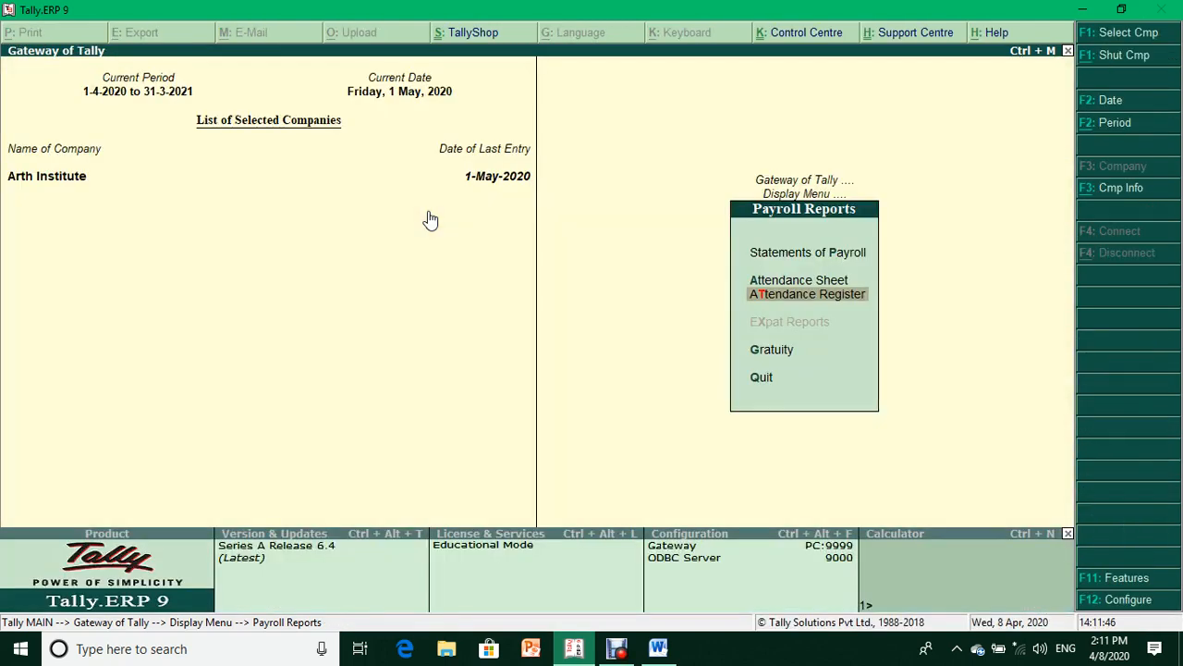
- Open the accountant's Single Pay Slip for May-2020 from Statements of Payroll, showing 44,629.00 net
key(Up)
key(Up)
key(Return)
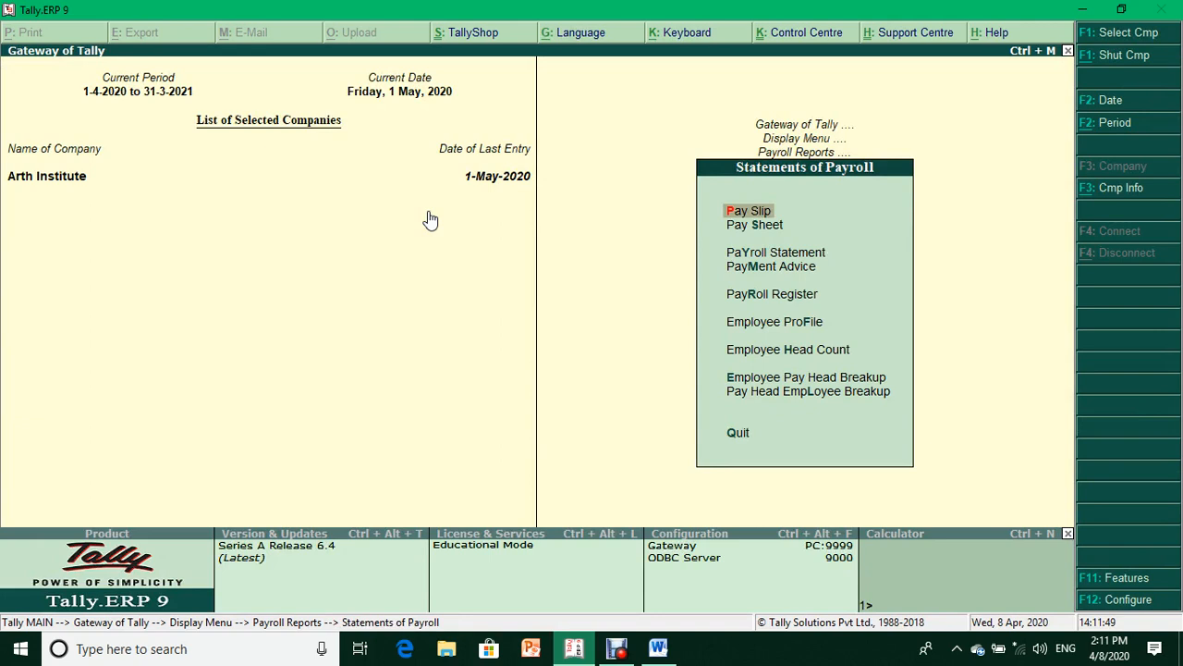
key(Down)
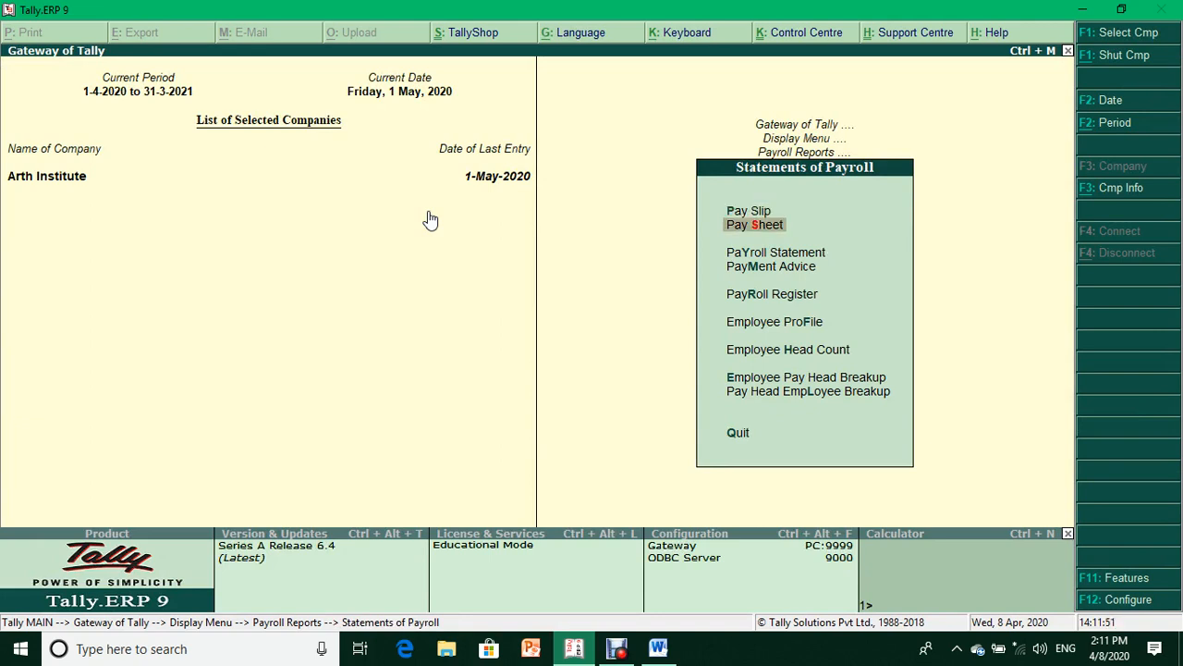
key(Up)
key(Return)
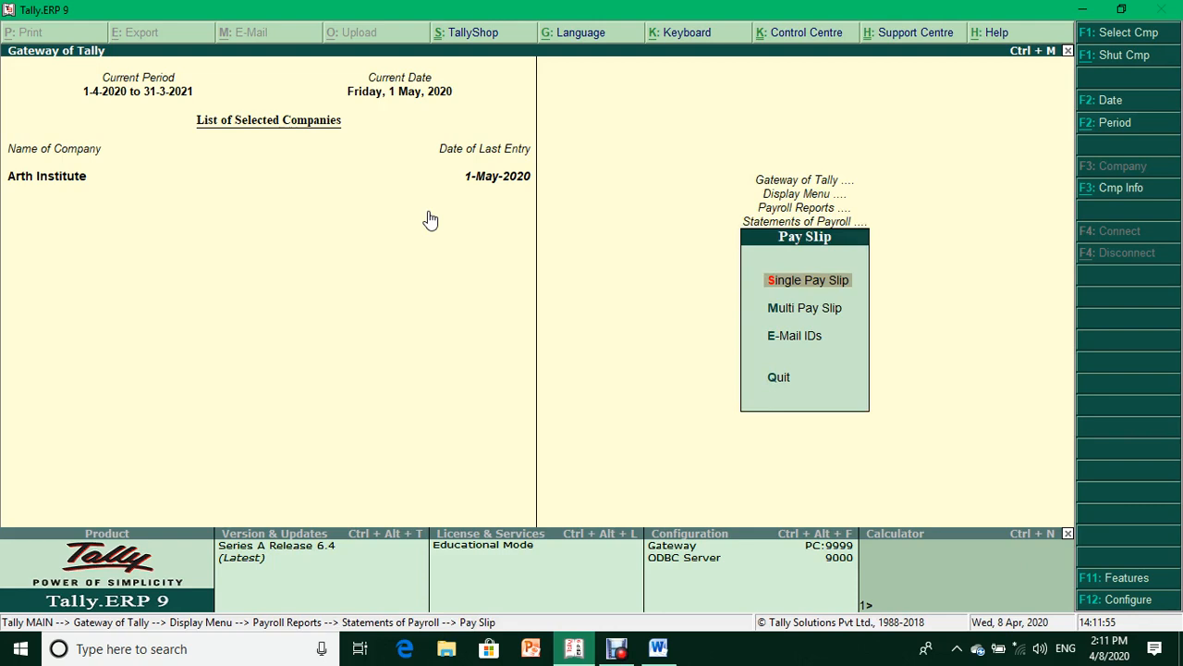
key(Return)
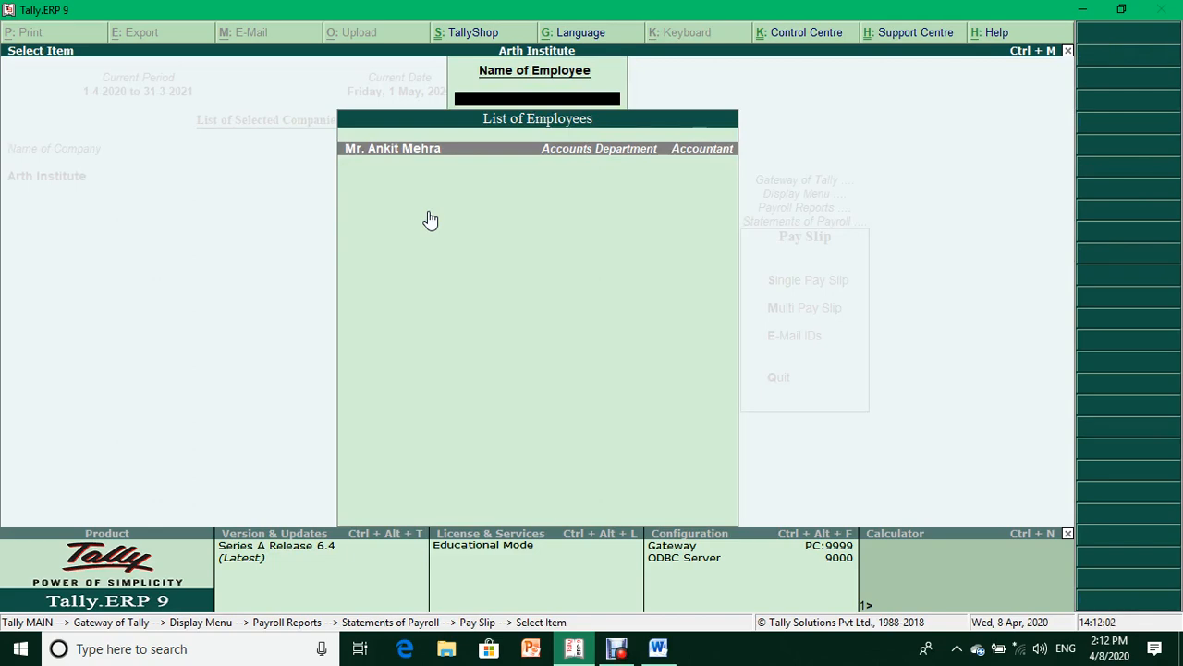
key(Escape)
key(Escape)
key(Return)
key(Down)
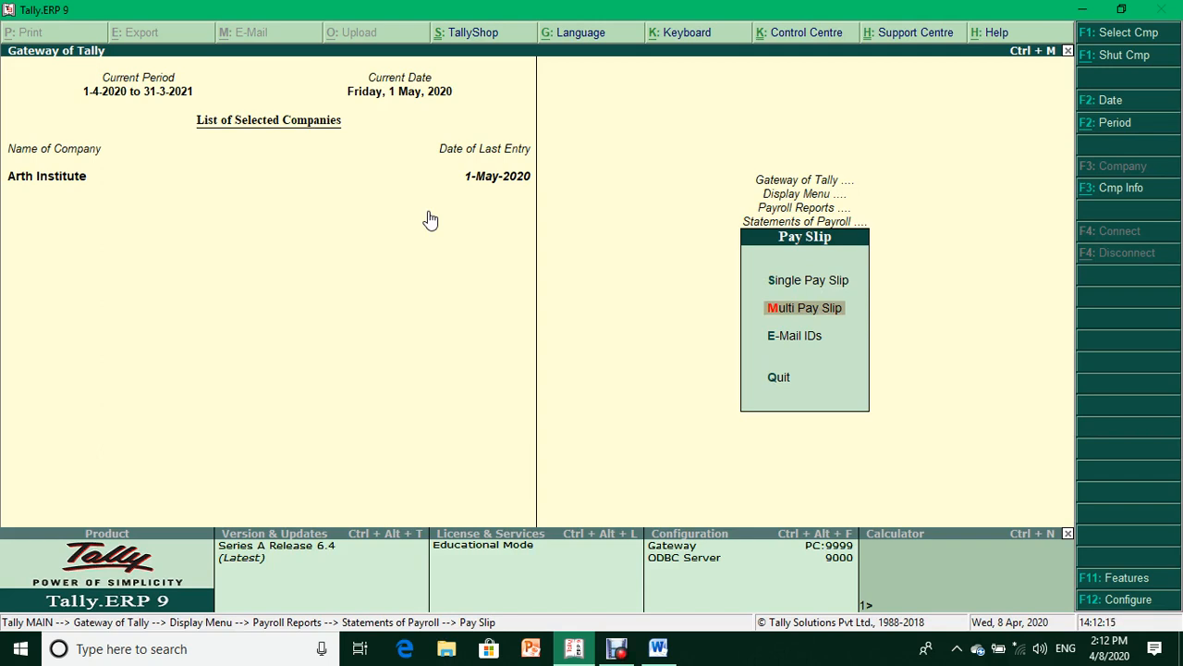
key(Up)
key(Return)
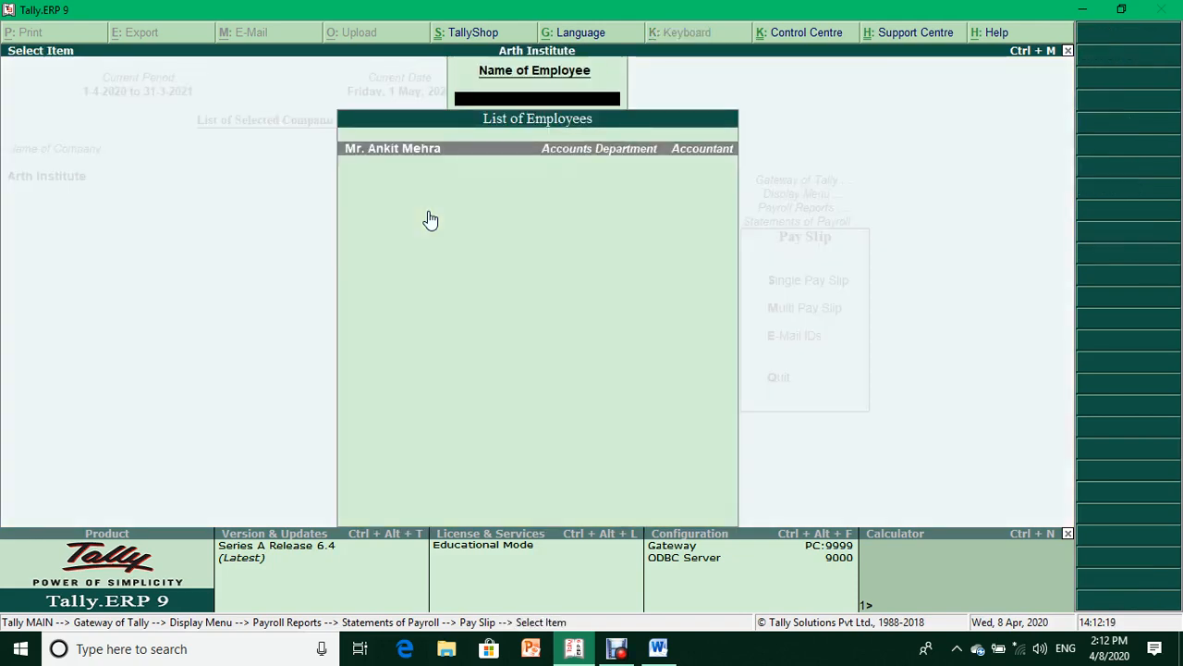
key(Return)
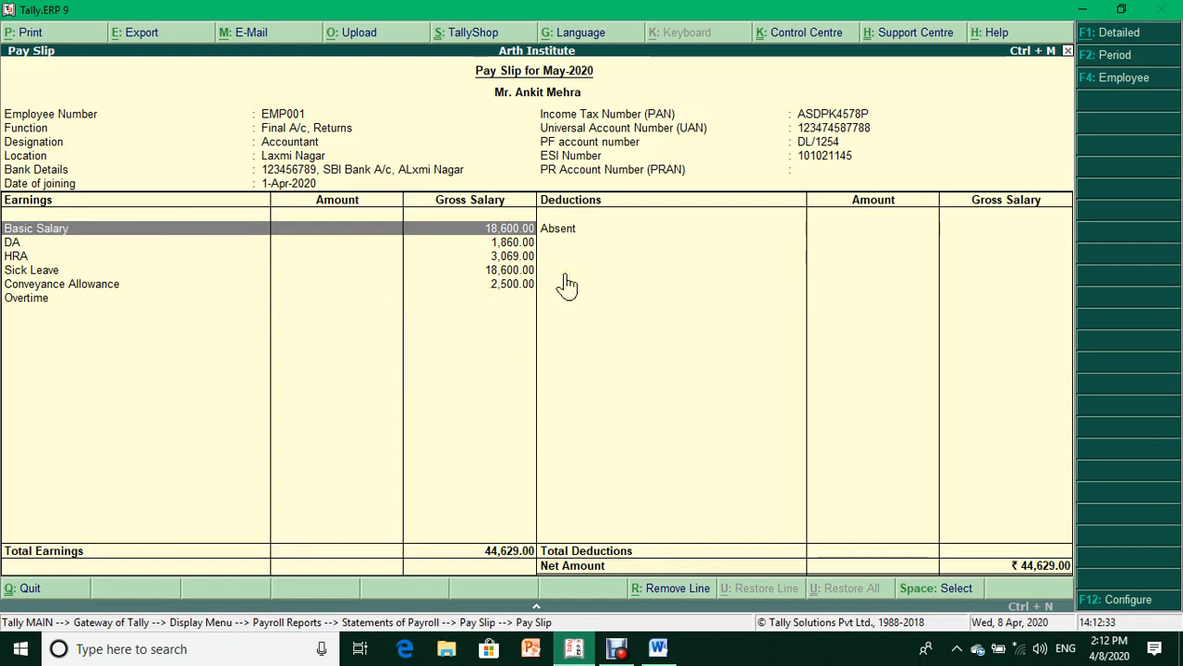
- Reopen the employee's pay slip and change its period to start on 1-4-2020
key(Escape)
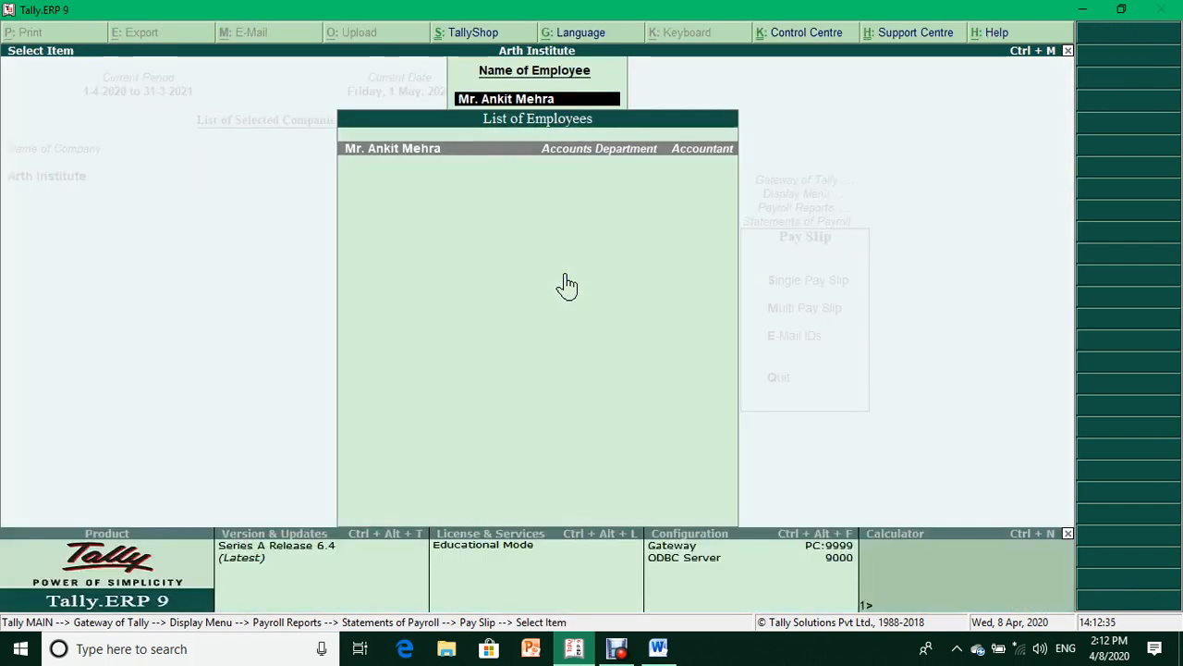
key(Return)
key(alt+F2)
text(1-4)
key(Return)
text(1.4)
key(Return)
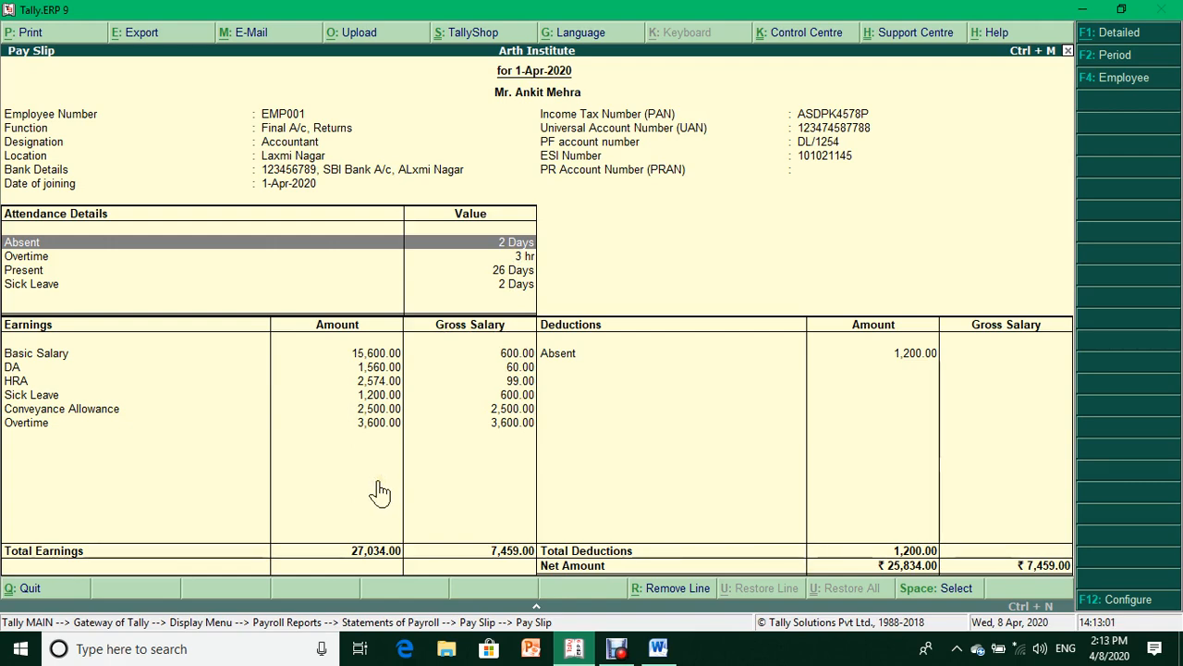
- Set the pay slip period to end 30-4-2020, showing a 25,834.00 net amount
key(F2)
key(Return)
text(30.45)
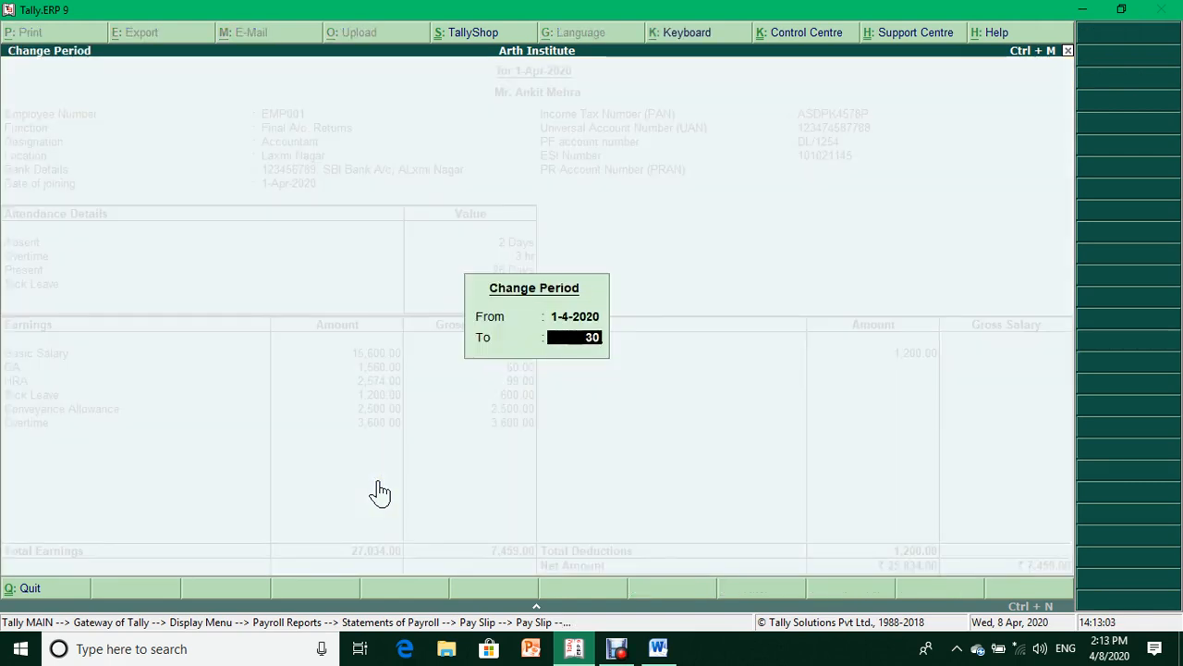
key(BackSpace)
text(.20)
key(Return)
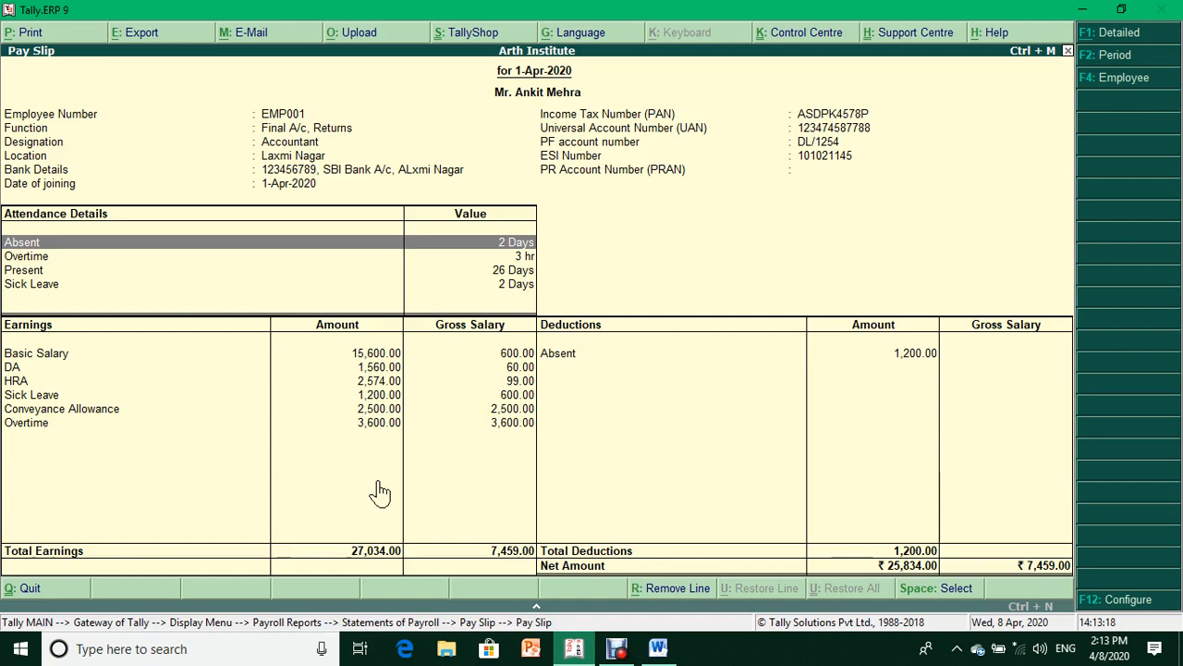
- Back out of the pay slip and payroll reports to the Gateway of Tally
key(Escape)
key(Escape)
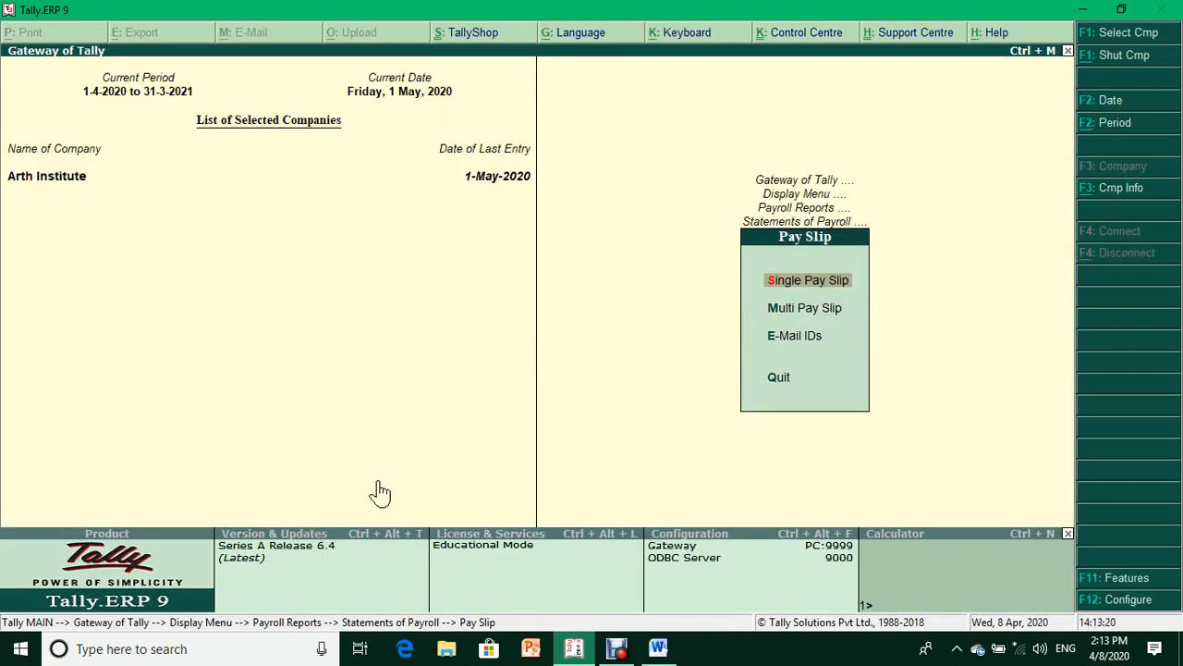
key(Escape)
key(Escape)
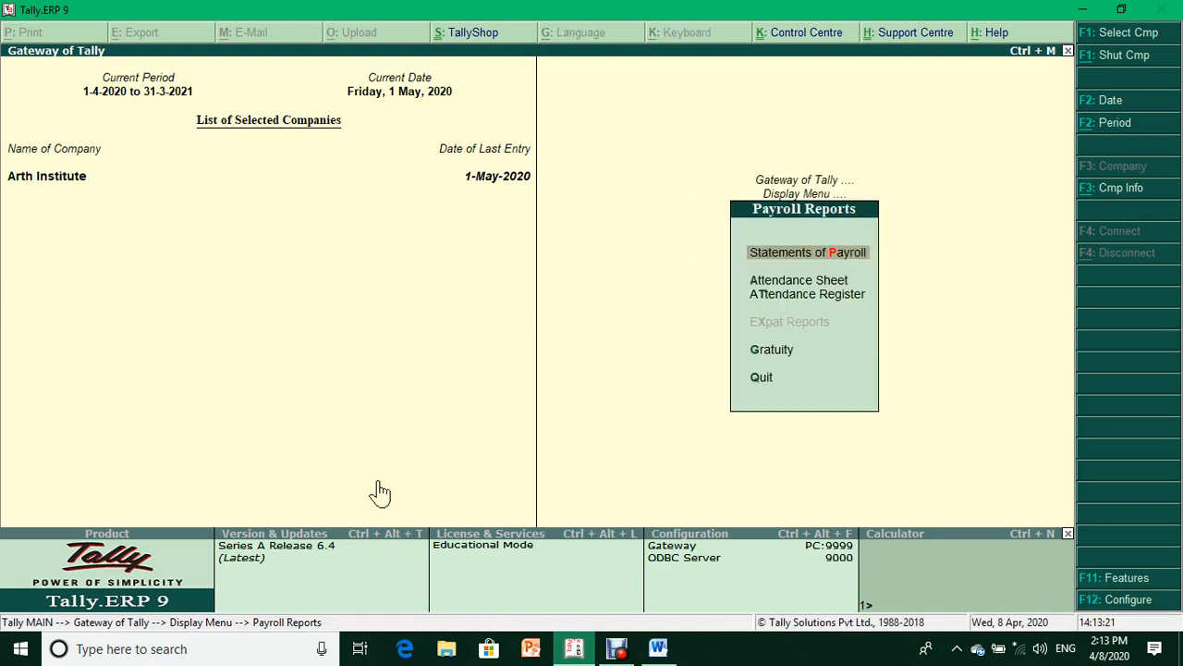
key(Escape)
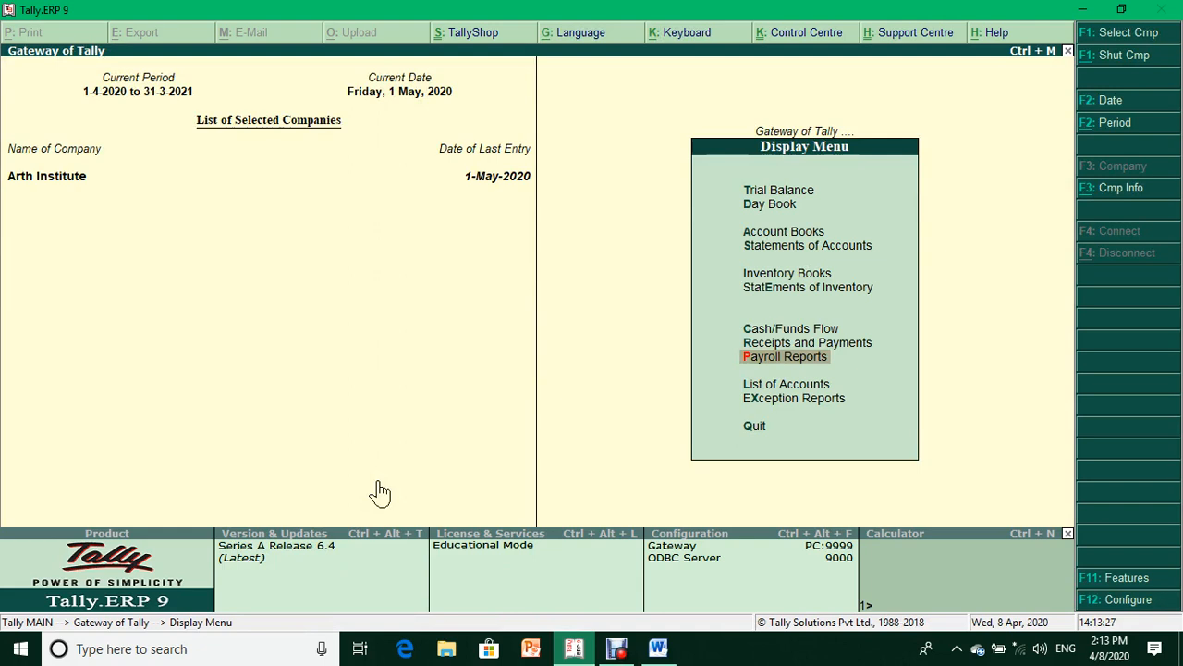
key(Escape)
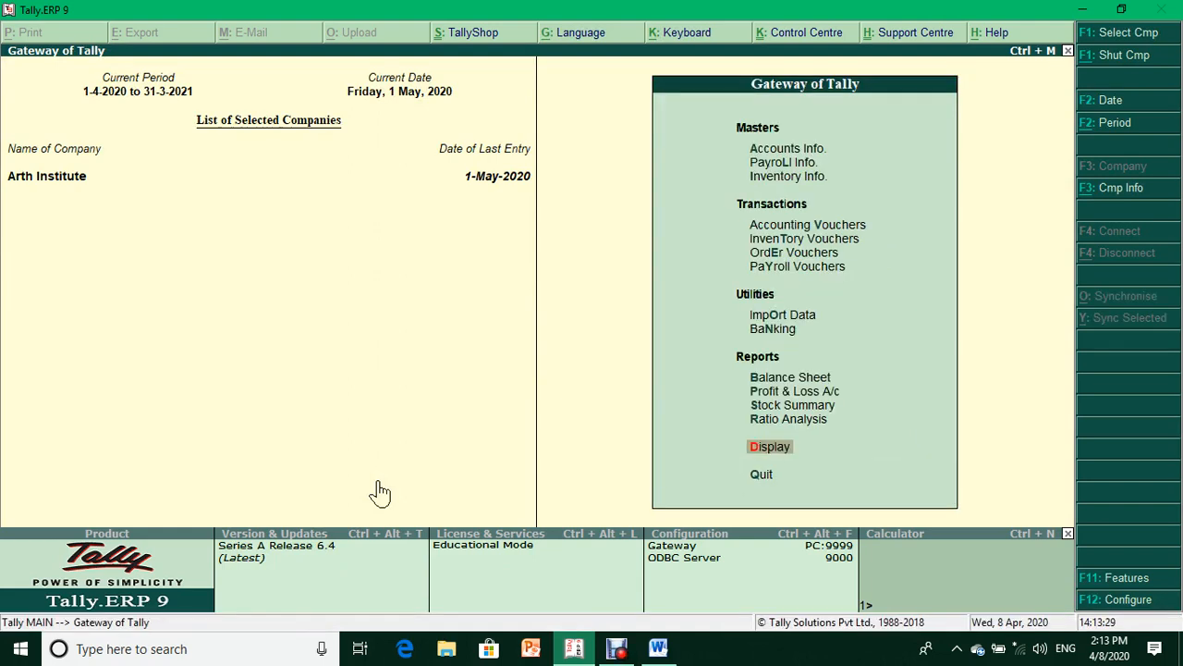